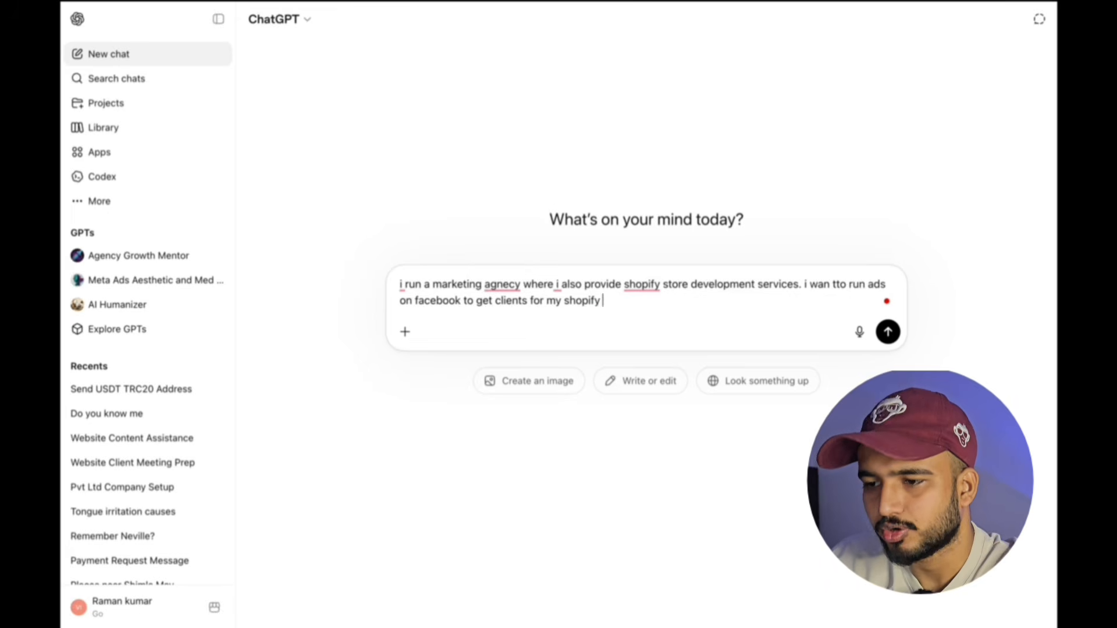
# Complete the prompt about running Facebook ads to get clients for the Shopify store development services, and send it
pyautogui.write('store')
pyautogui.write('/we')
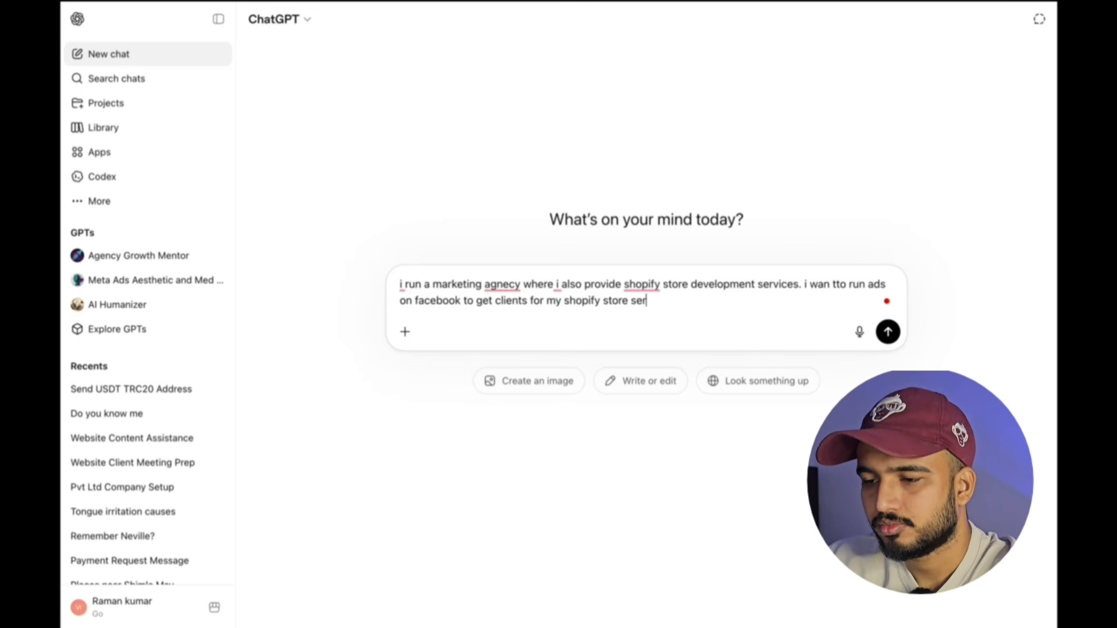
pyautogui.press('Return')
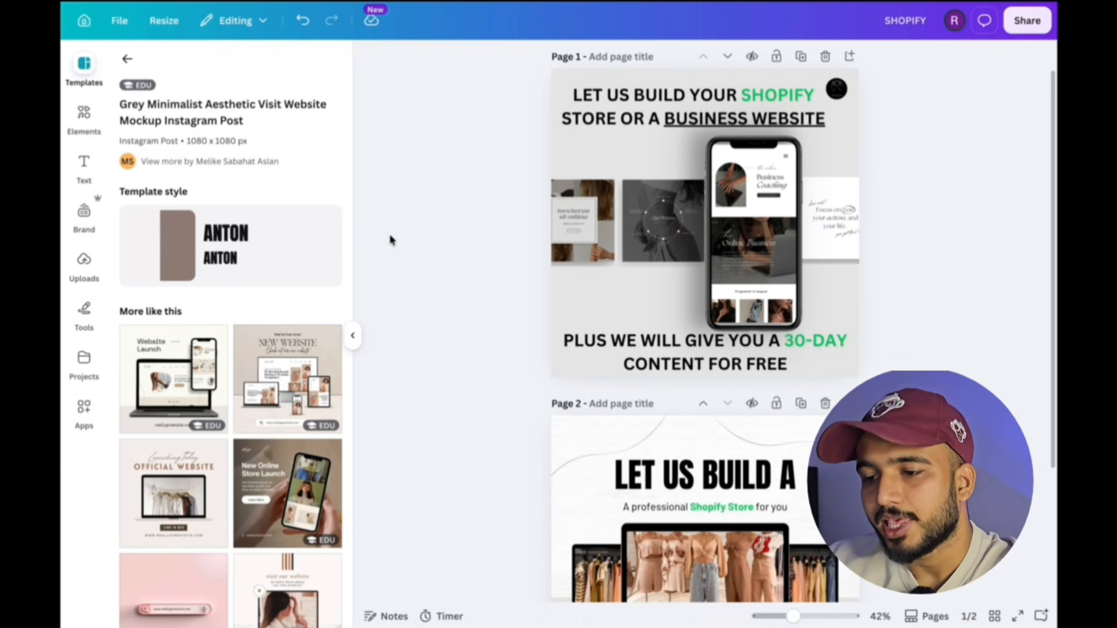
# Capture the page 1 Shopify creative in Canva as a screenshot and attach it to the ChatGPT conversation
pyautogui.press('super+shift+4')
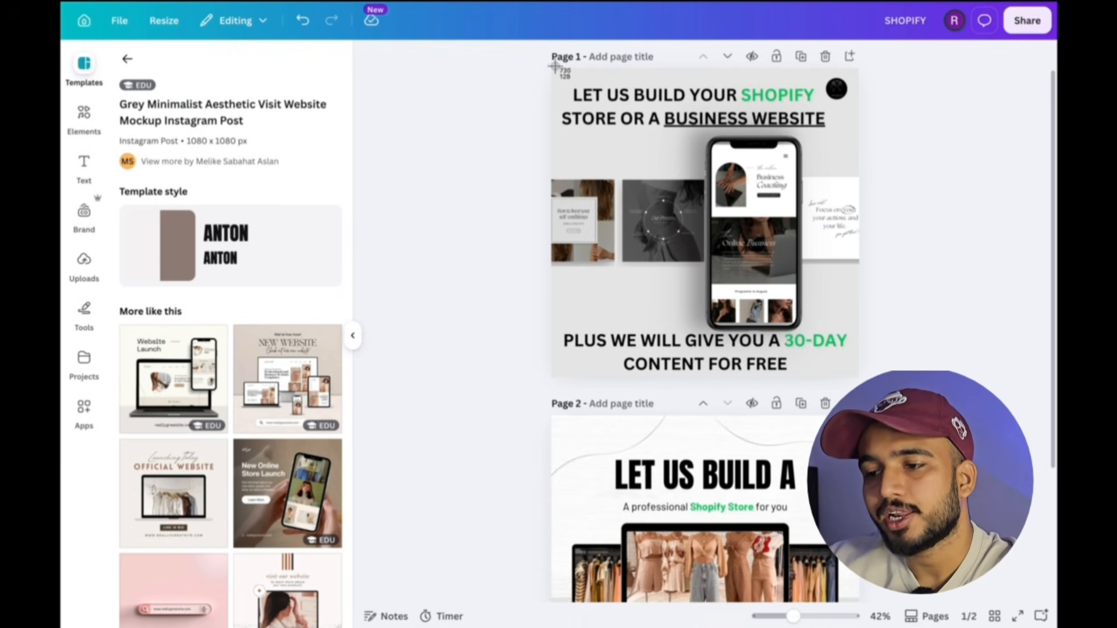
pyautogui.moveTo(549, 68); pyautogui.dragTo(859, 385)
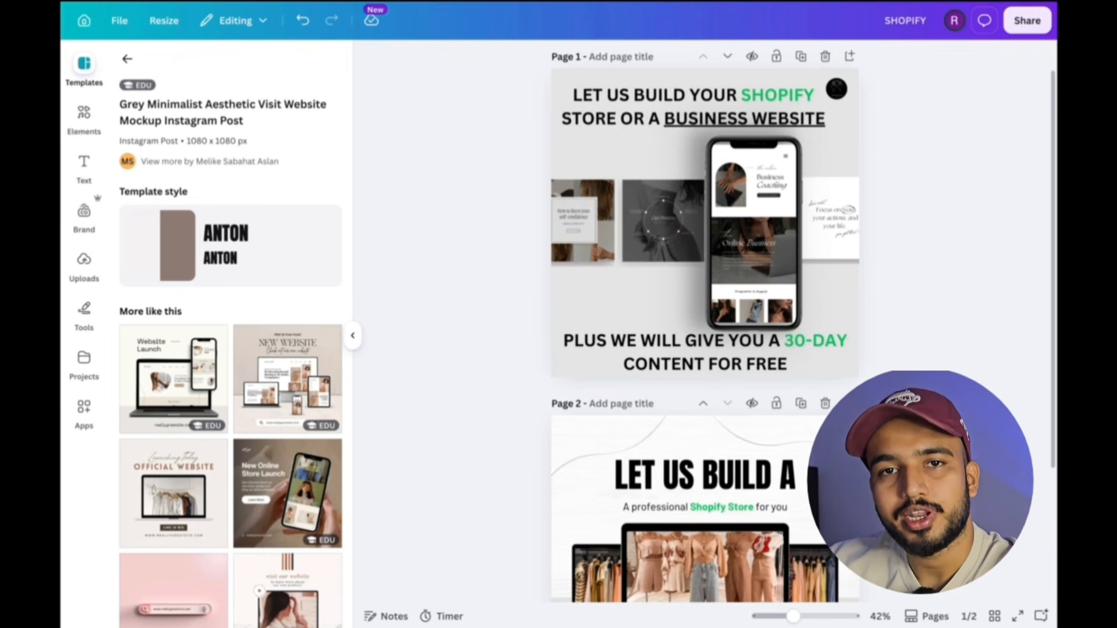
pyautogui.hotkey('ctrl', 'Right')
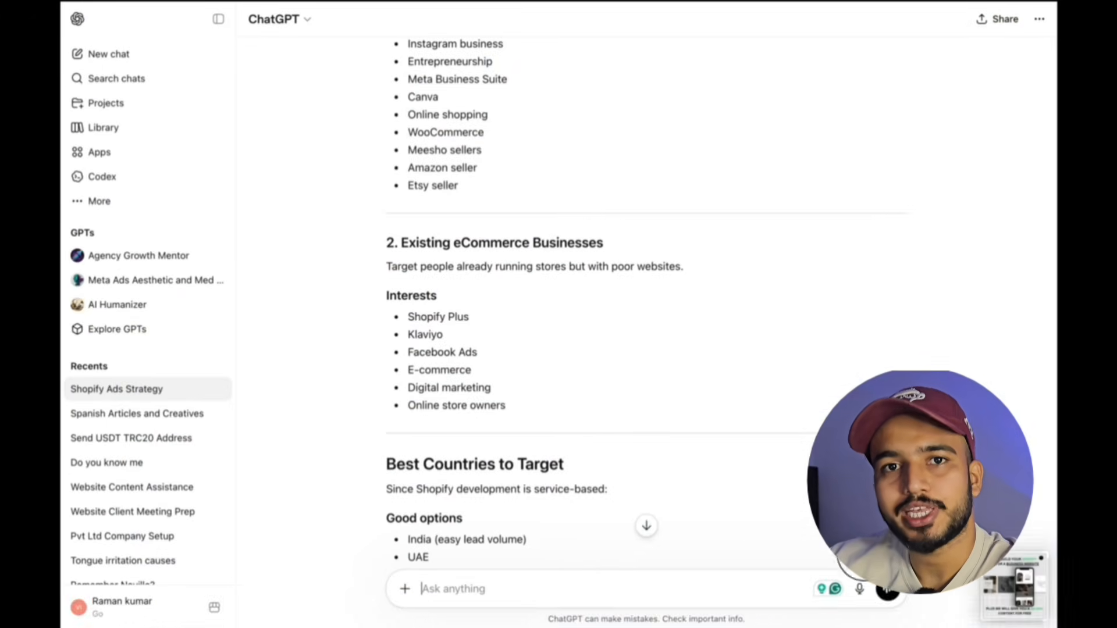
pyautogui.moveTo(1008, 586); pyautogui.dragTo(728, 439)
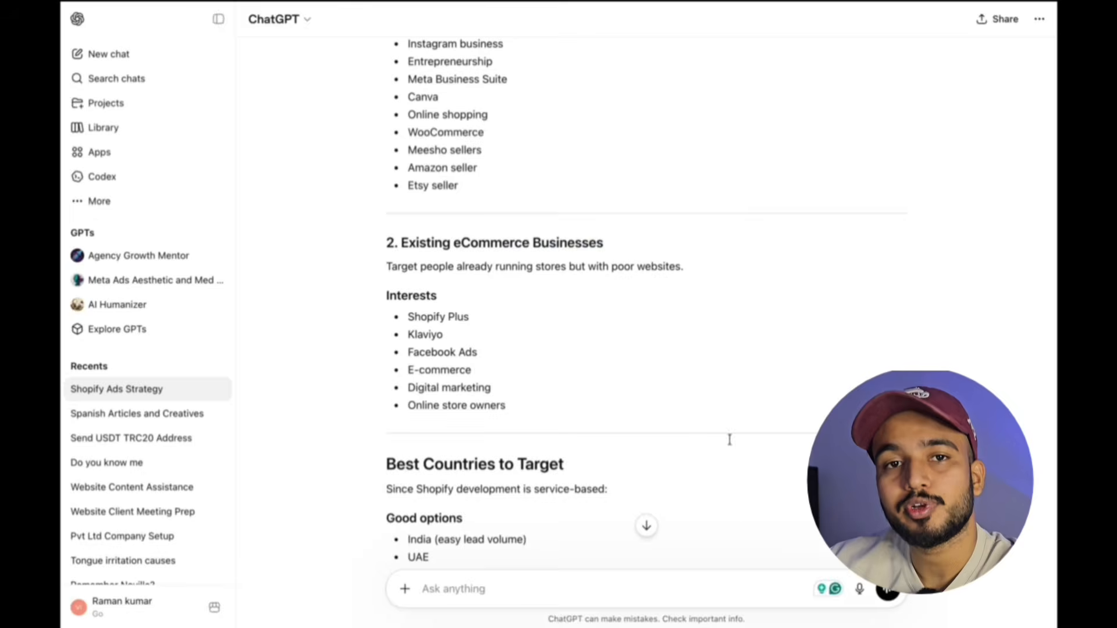
# Capture the page 2 "LET US BUILD A" creative in Canva as a screenshot and attach it to the same ChatGPT message
pyautogui.hotkey('ctrl', 'Left')
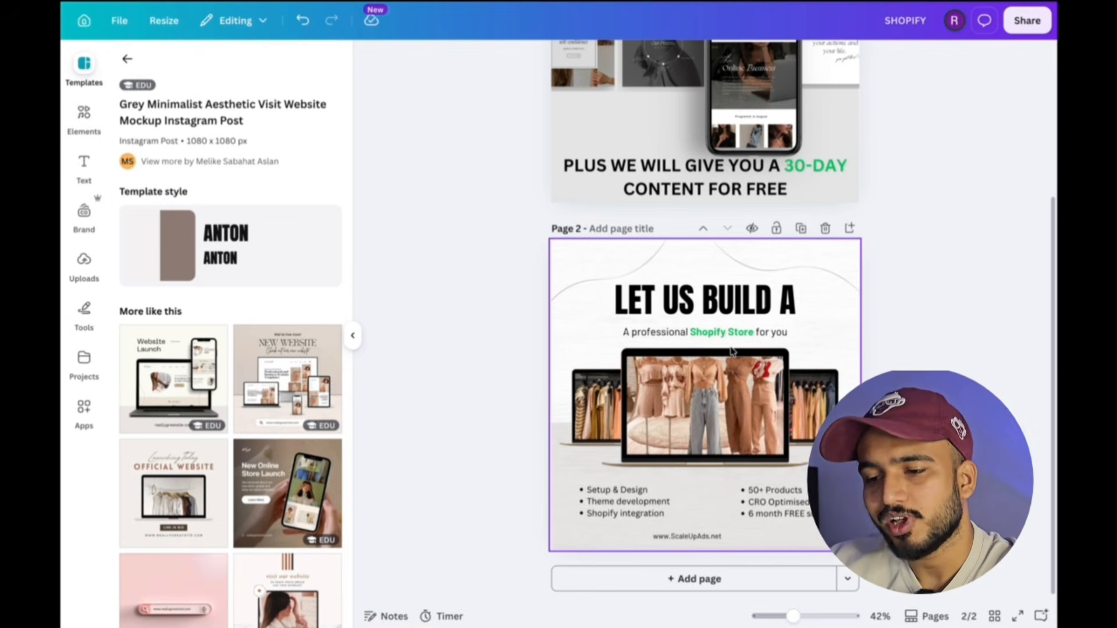
pyautogui.press('super+shift+4')
pyautogui.moveTo(540, 223); pyautogui.dragTo(879, 556)
pyautogui.hotkey('ctrl', 'Right')
pyautogui.moveTo(795, 522); pyautogui.dragTo(722, 496)
# Send the attached creatives with the message "so far i have created few creatives."
pyautogui.write('so')
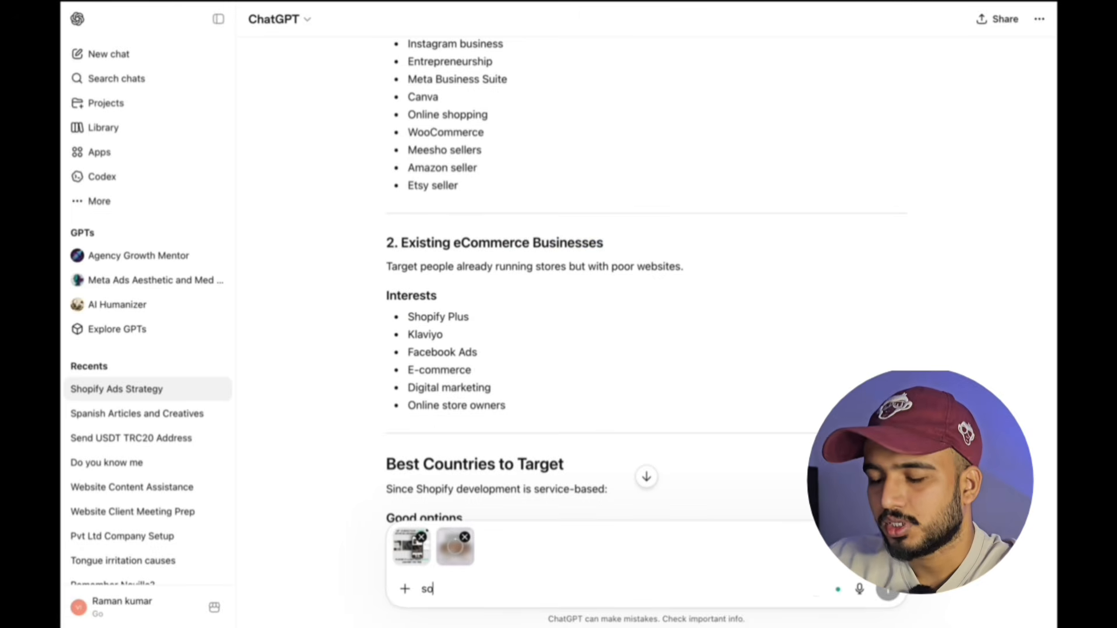
pyautogui.write(' far i have creat')
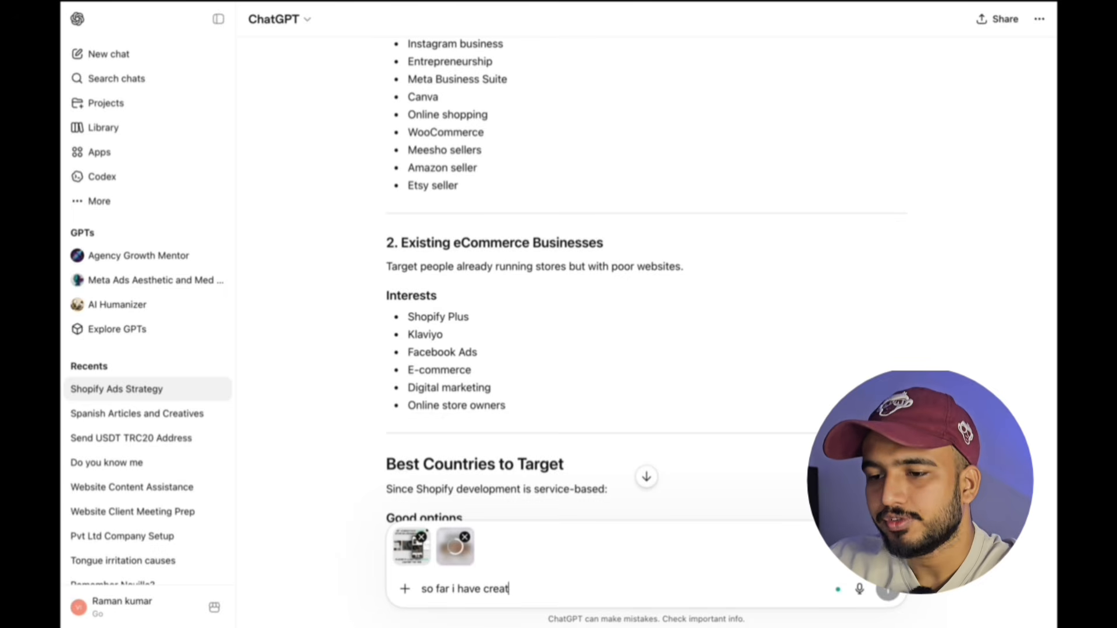
pyautogui.write('e ')
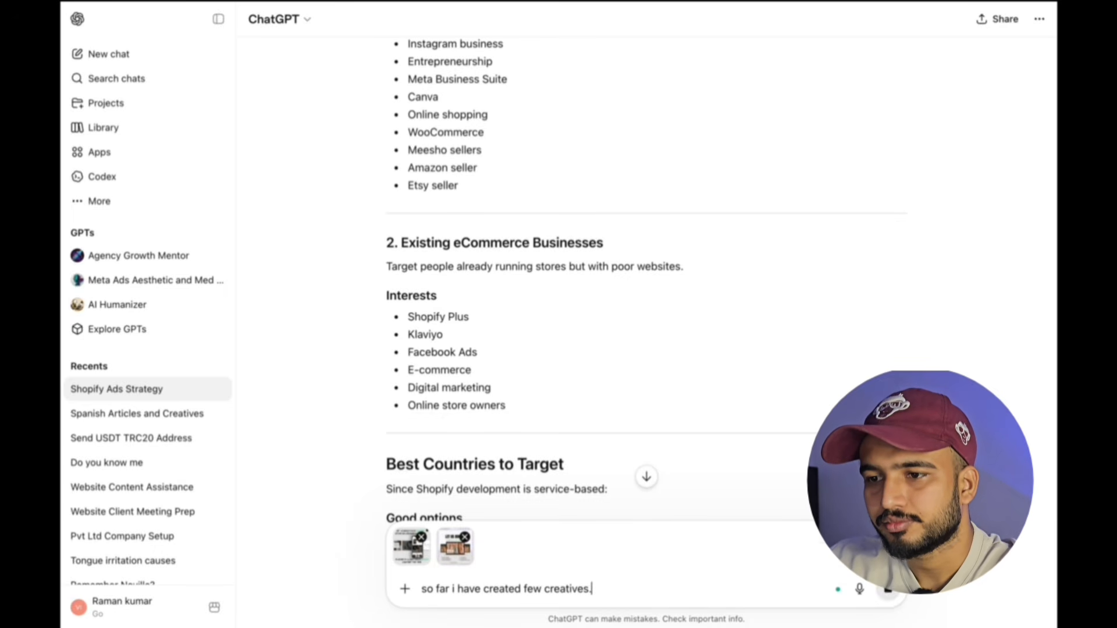
pyautogui.write('d few creatives.')
pyautogui.press('Return')
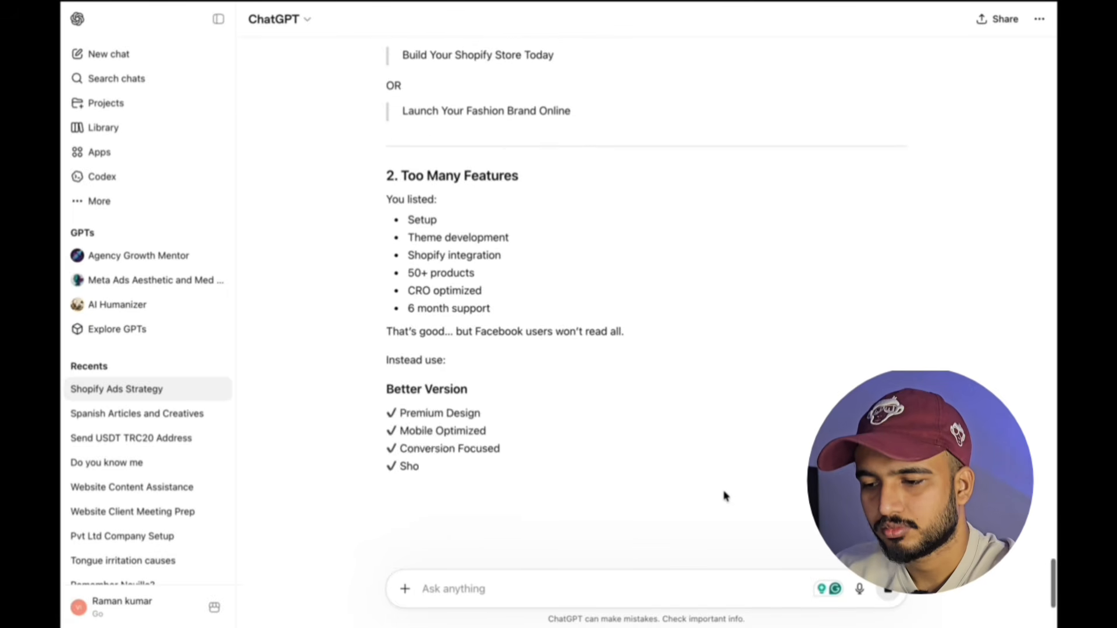
# Ask for help with more creatives, requesting one creative that would work best in Meta ads with a great offer
pyautogui.write('i want ou')
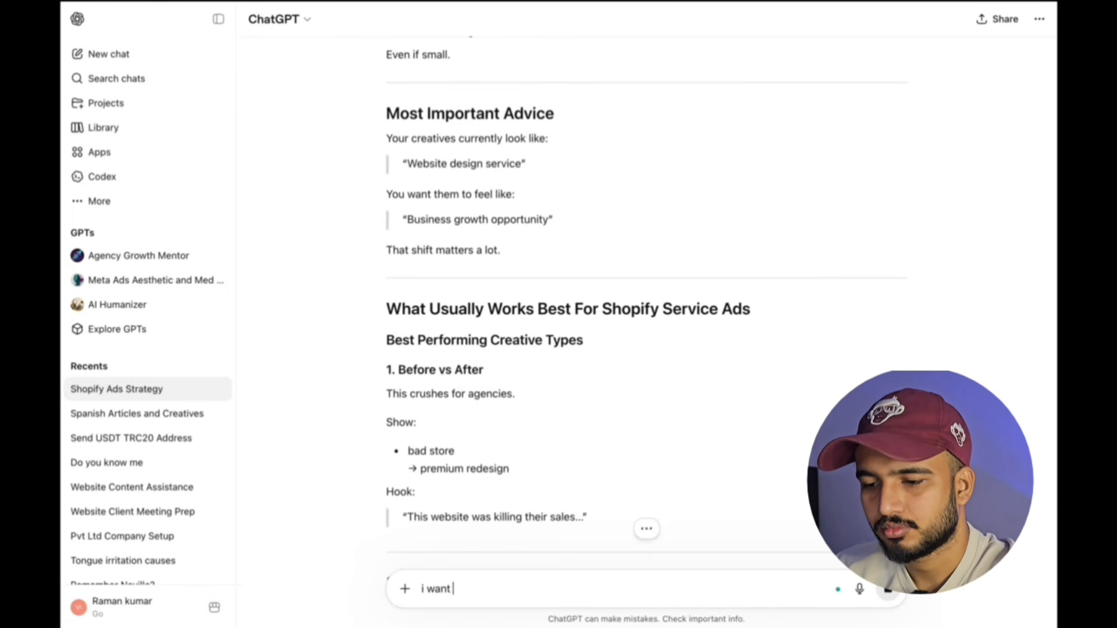
pyautogui.press('BackSpace')
pyautogui.press('BackSpace')
pyautogui.write('yo ut')
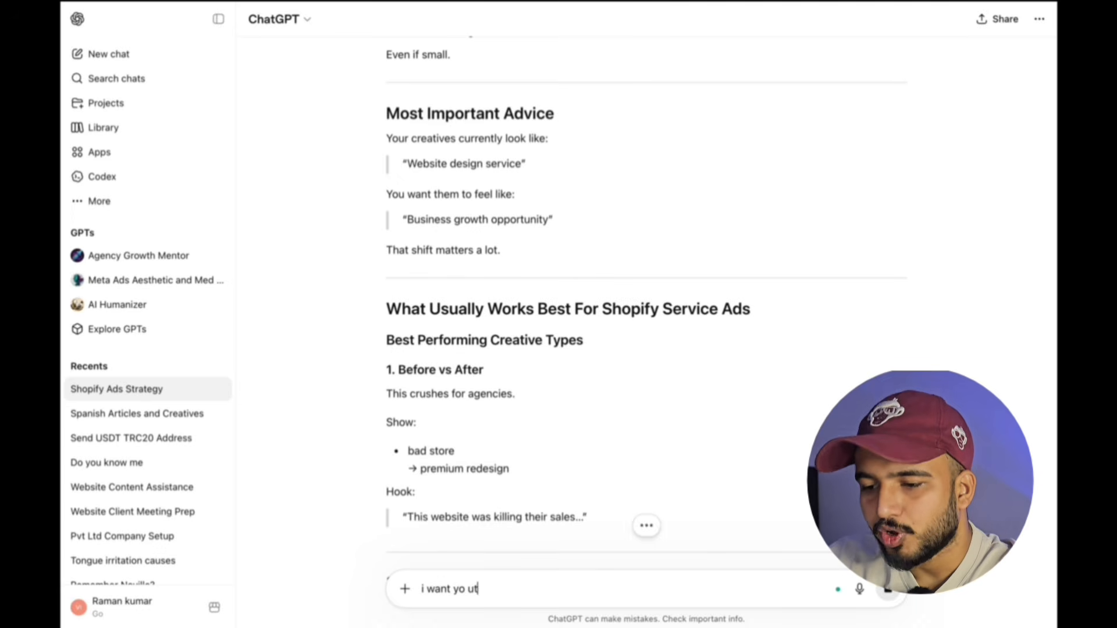
pyautogui.press('BackSpace')
pyautogui.press('BackSpace')
pyautogui.press('BackSpace')
pyautogui.write('u to')
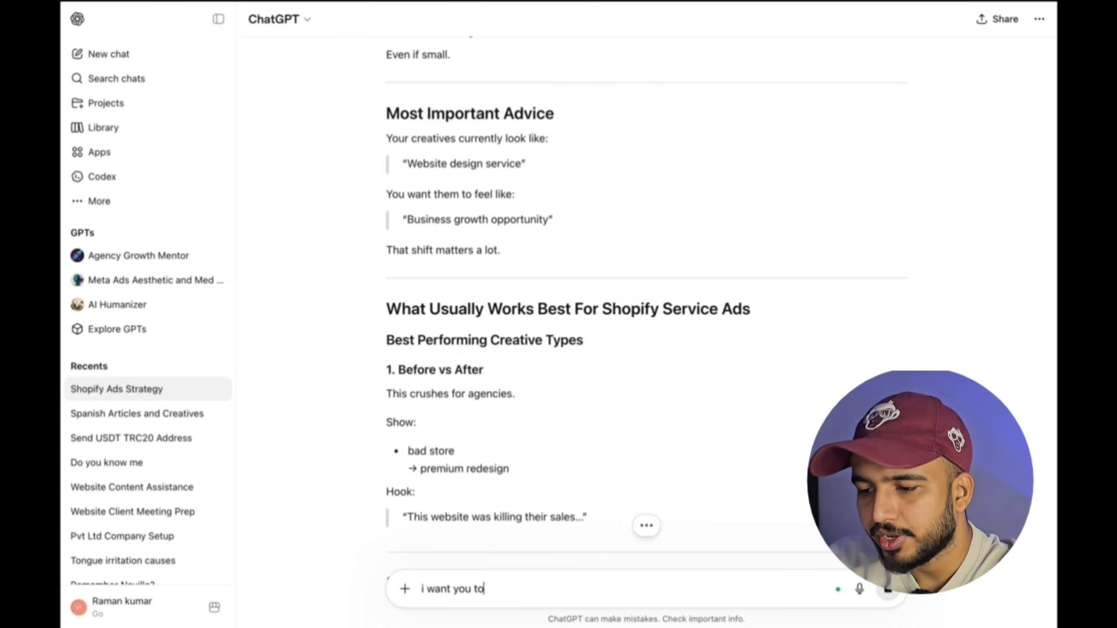
pyautogui.write(' help me with more ')
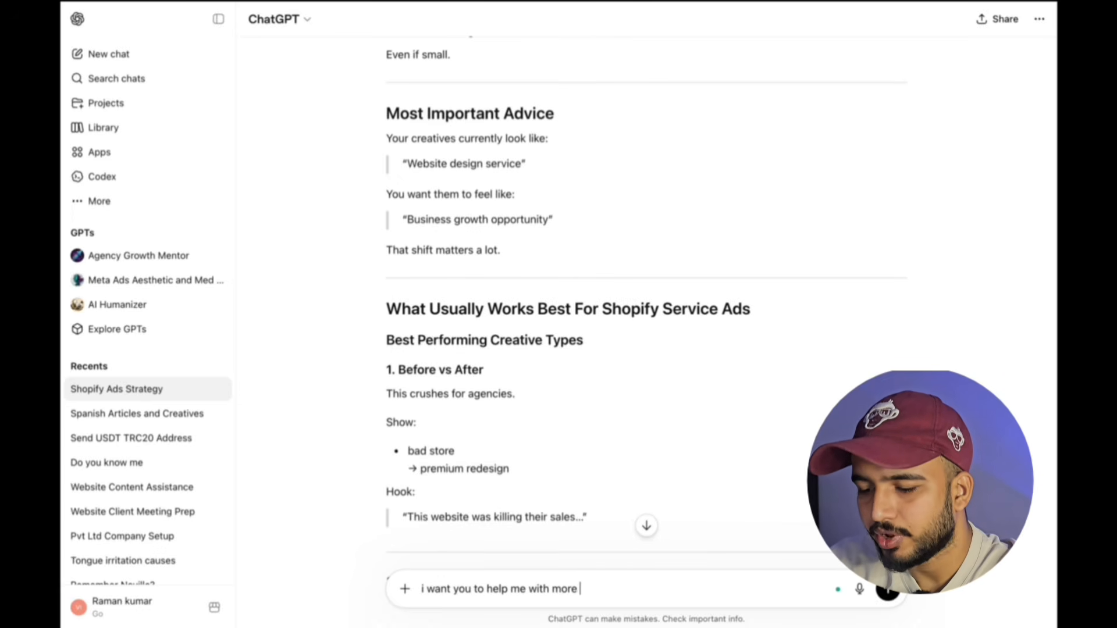
pyautogui.write('creatives, can you ')
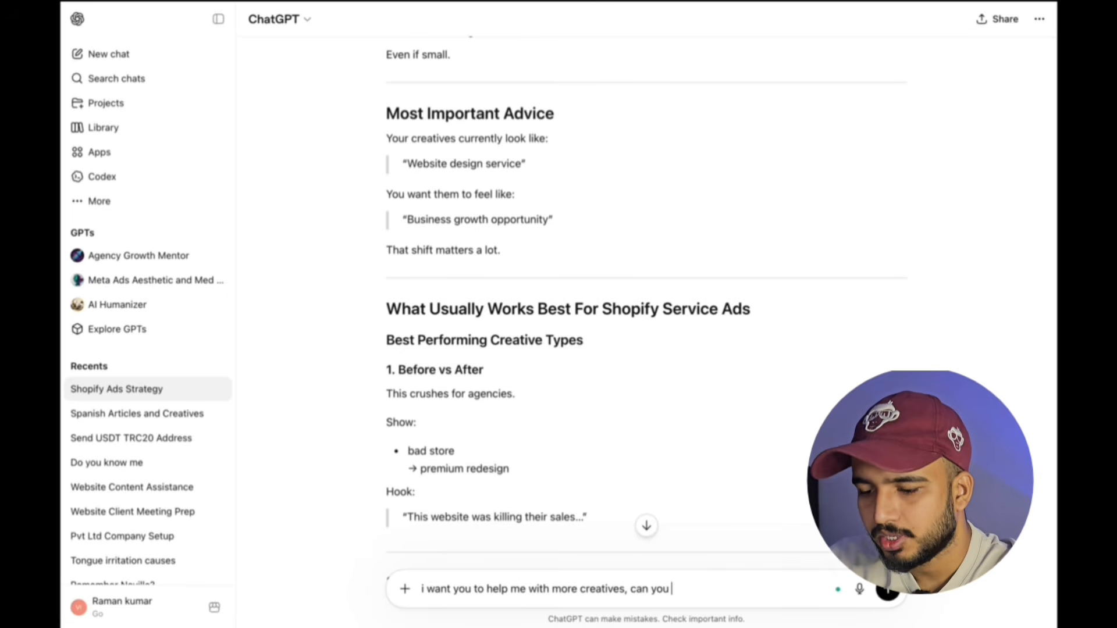
pyautogui.write('create a one c')
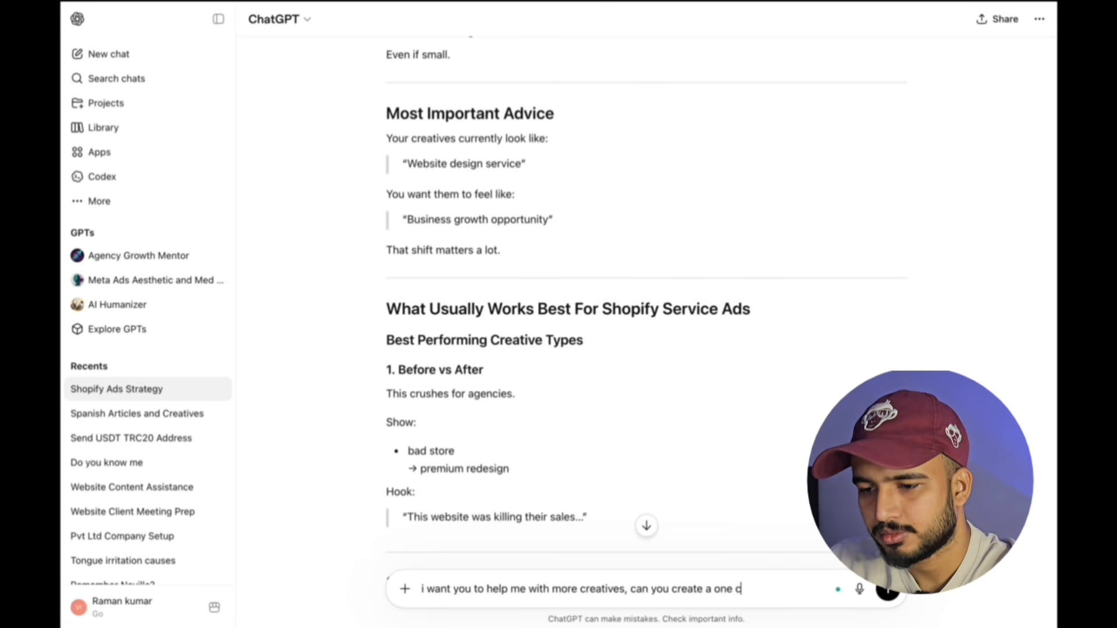
pyautogui.write('reative that u')
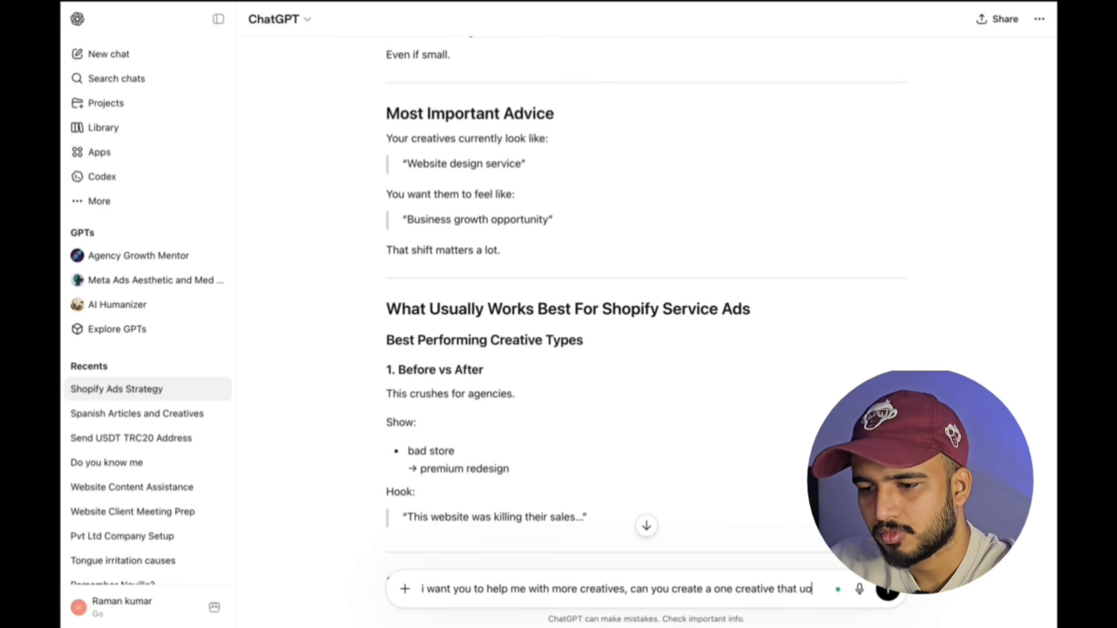
pyautogui.write(' feel would')
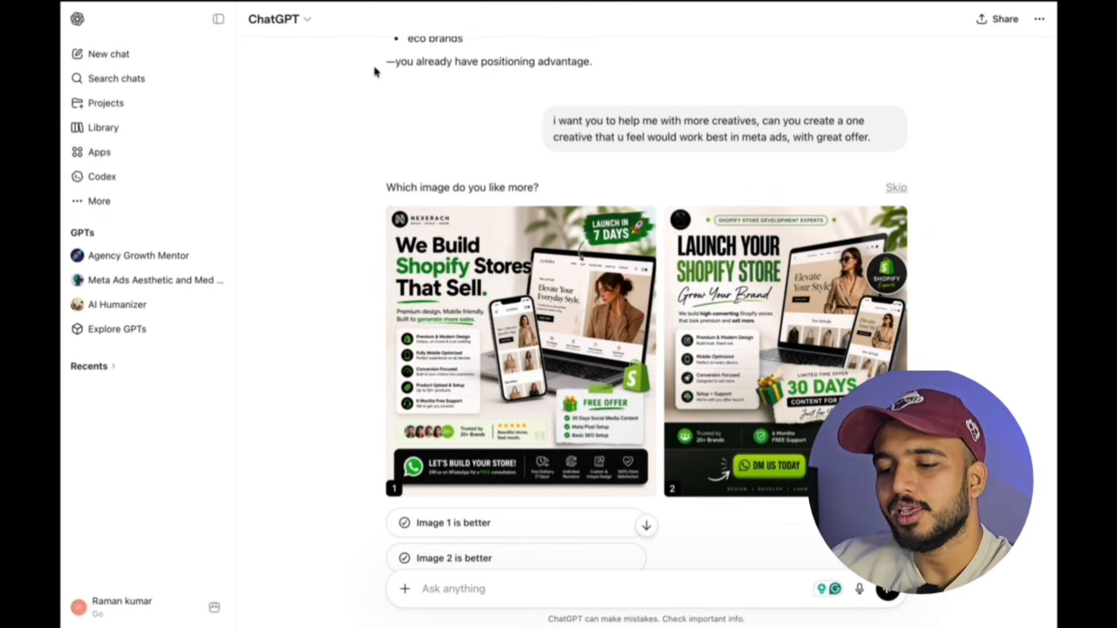
# Compare the two generated Shopify ad images and choose image 1 as the better one
pyautogui.scroll(-1, 375, 70)
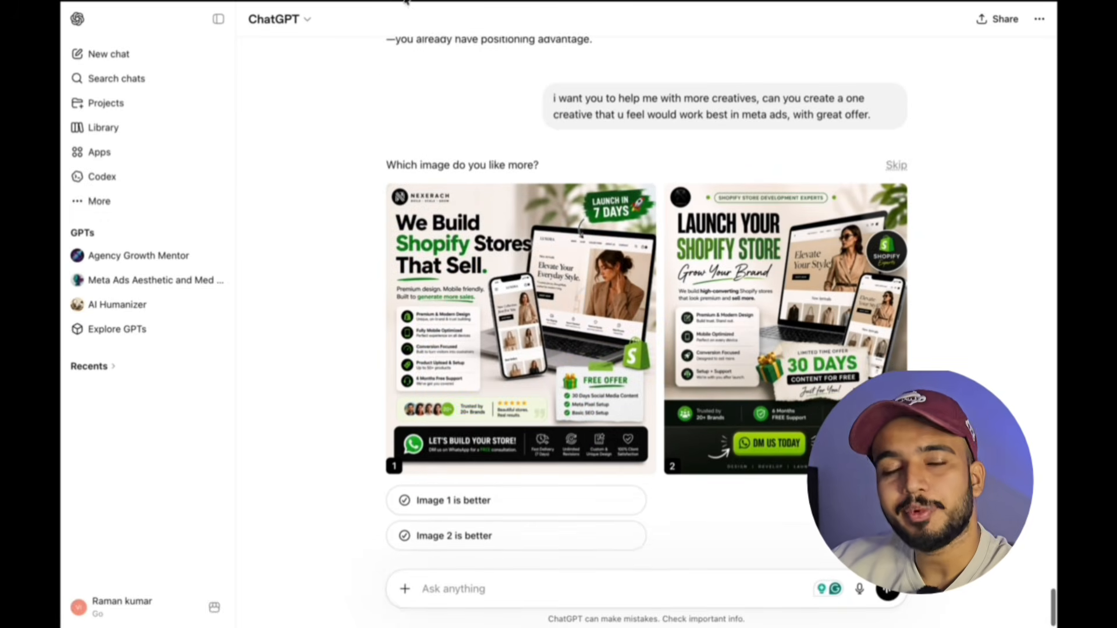
pyautogui.moveTo(407, 1)
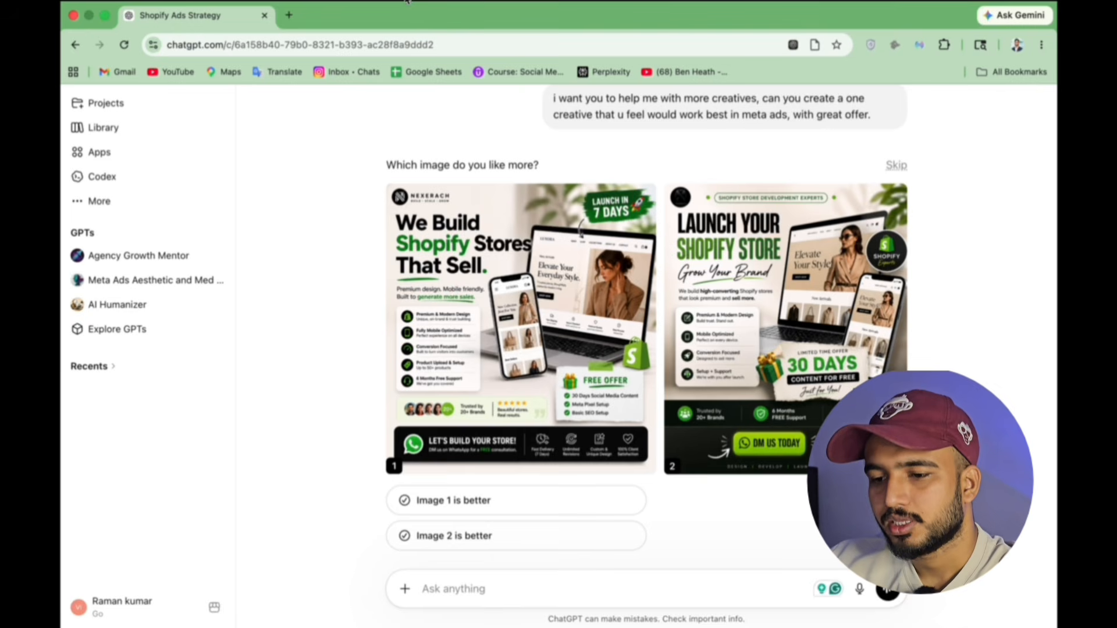
pyautogui.scroll(-1, 489, 296)
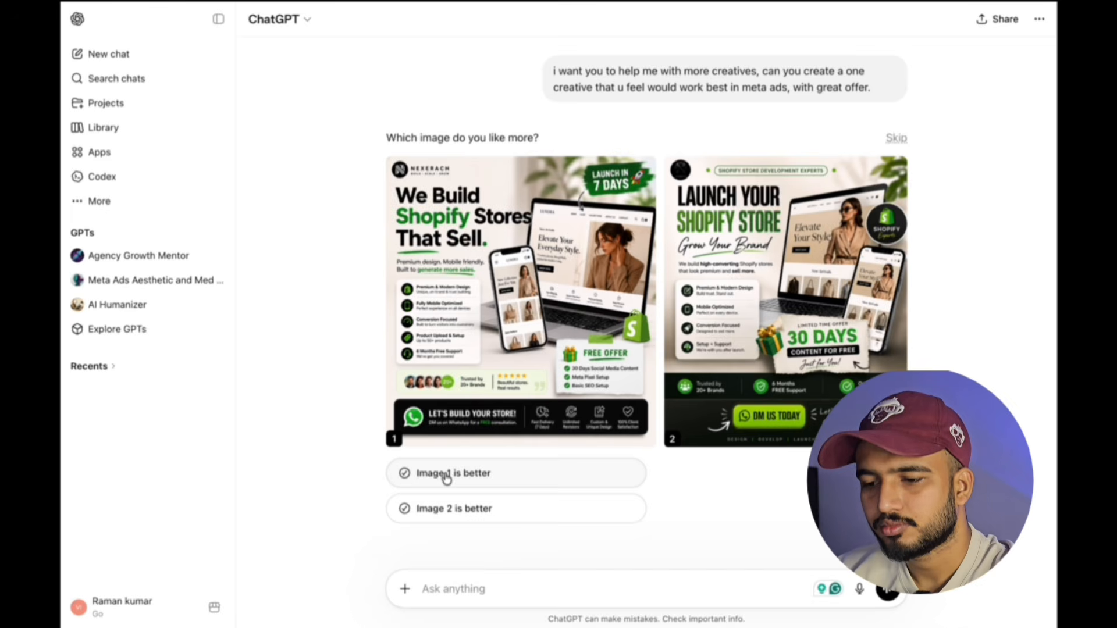
pyautogui.click(447, 476)
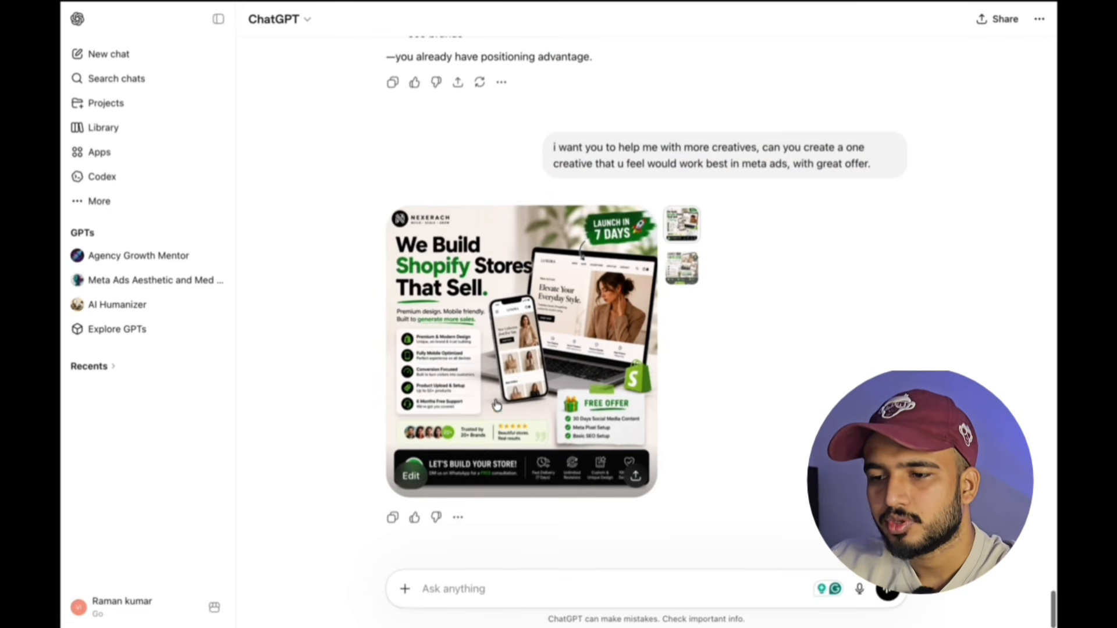
# Open the chosen "We Build Shopify Stores That Sell" image at full size, download only that image, and leave the viewer
pyautogui.click(608, 457)
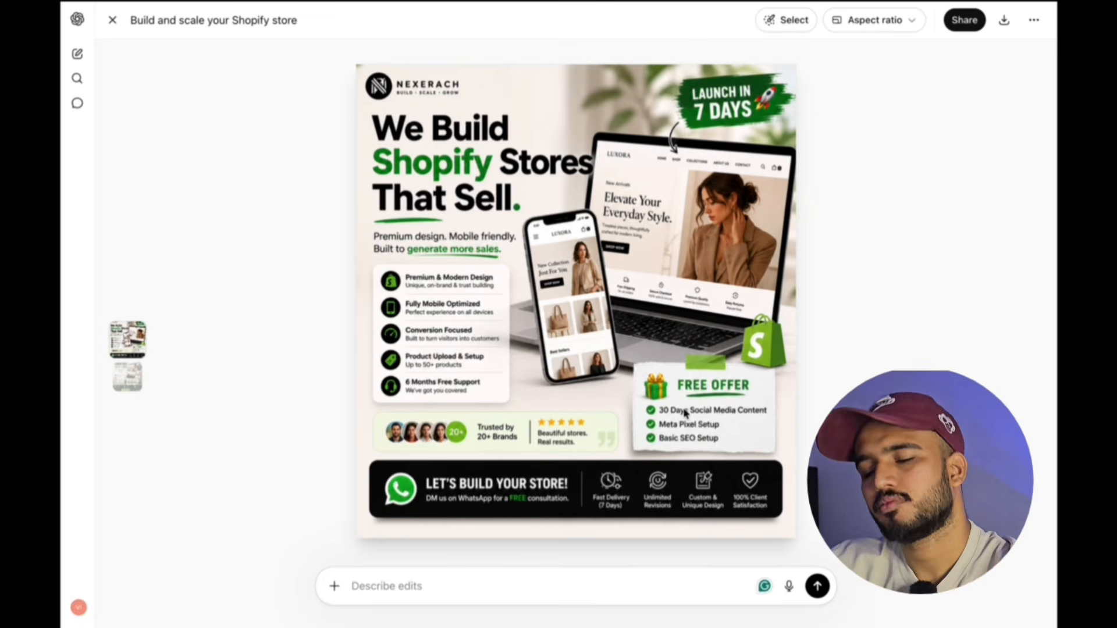
pyautogui.click(1004, 20)
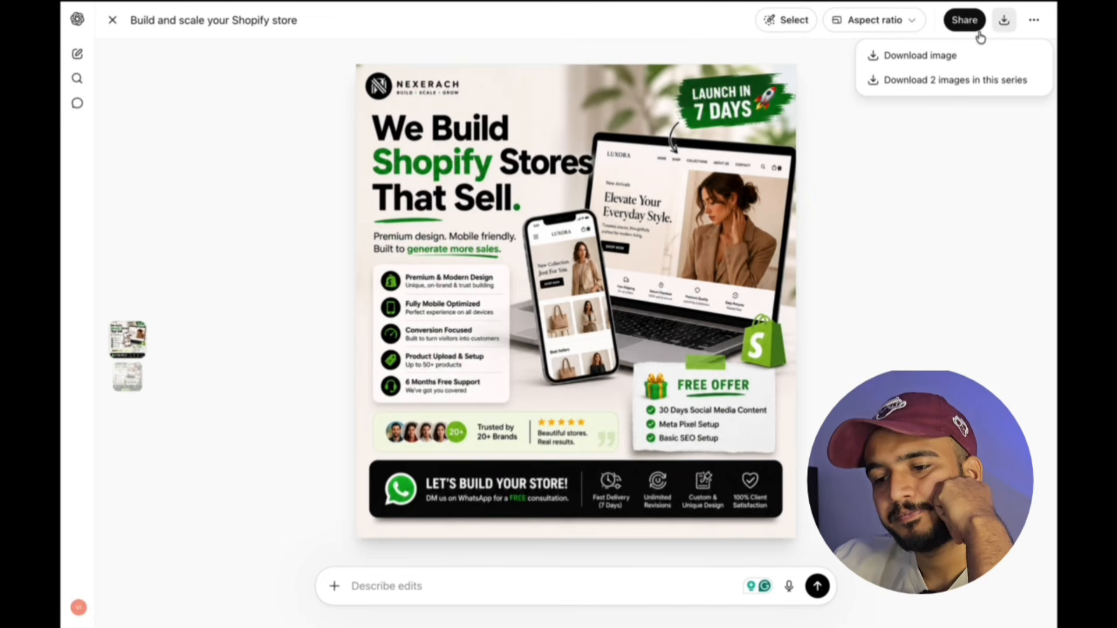
pyautogui.click(950, 65)
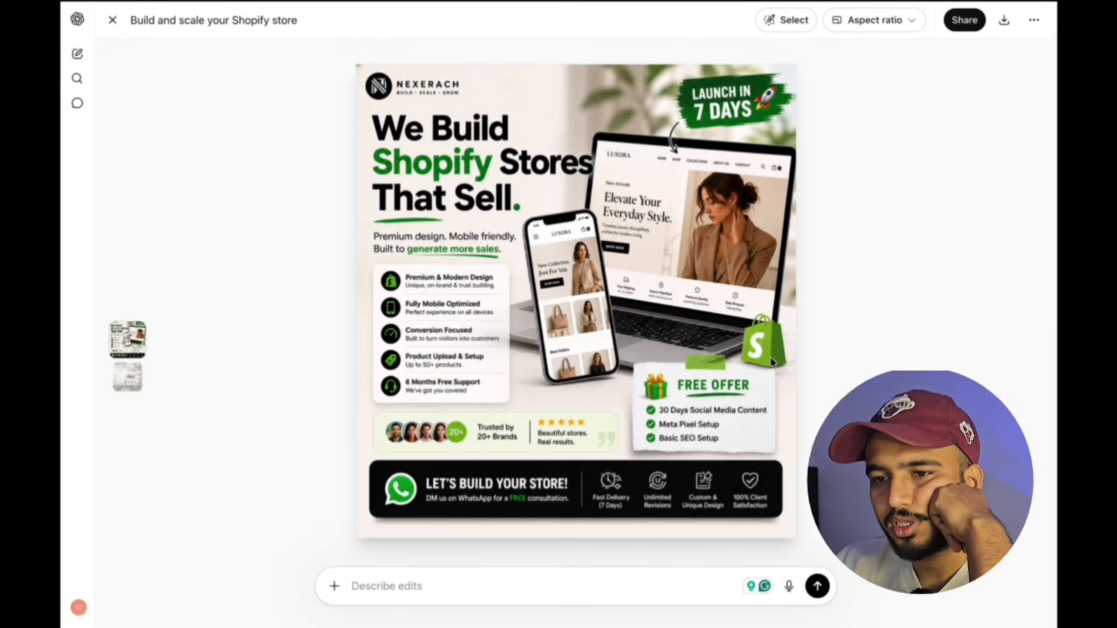
pyautogui.press('Escape')
# Switch to Meta Ads Manager and create a new campaign with the Leads objective
pyautogui.moveTo(566, 20)
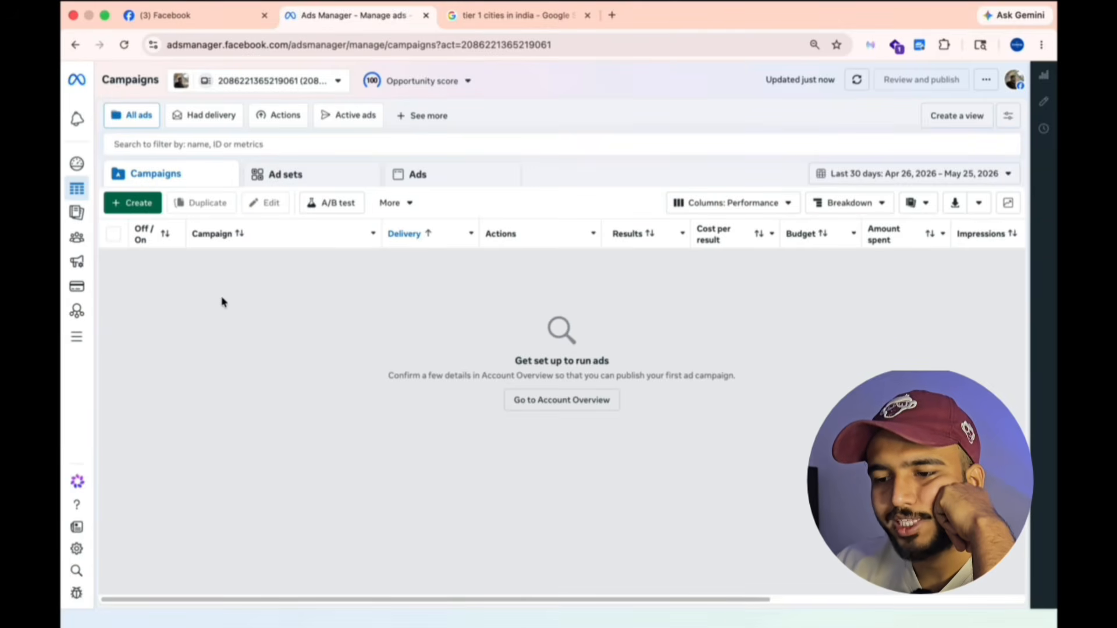
pyautogui.click(157, 211)
pyautogui.click(392, 420)
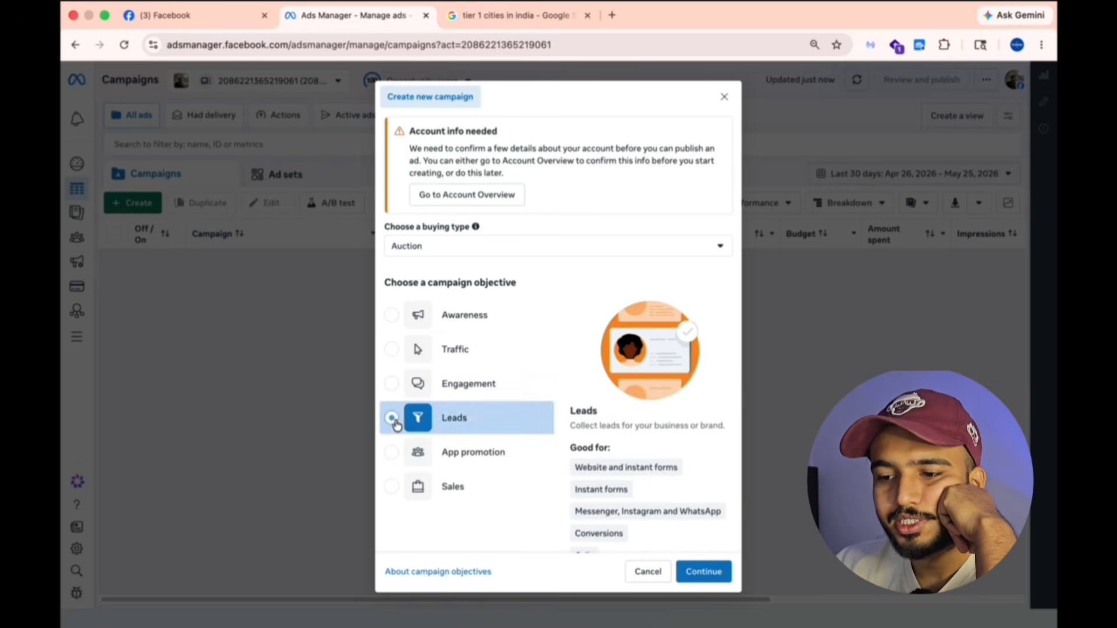
pyautogui.click(701, 575)
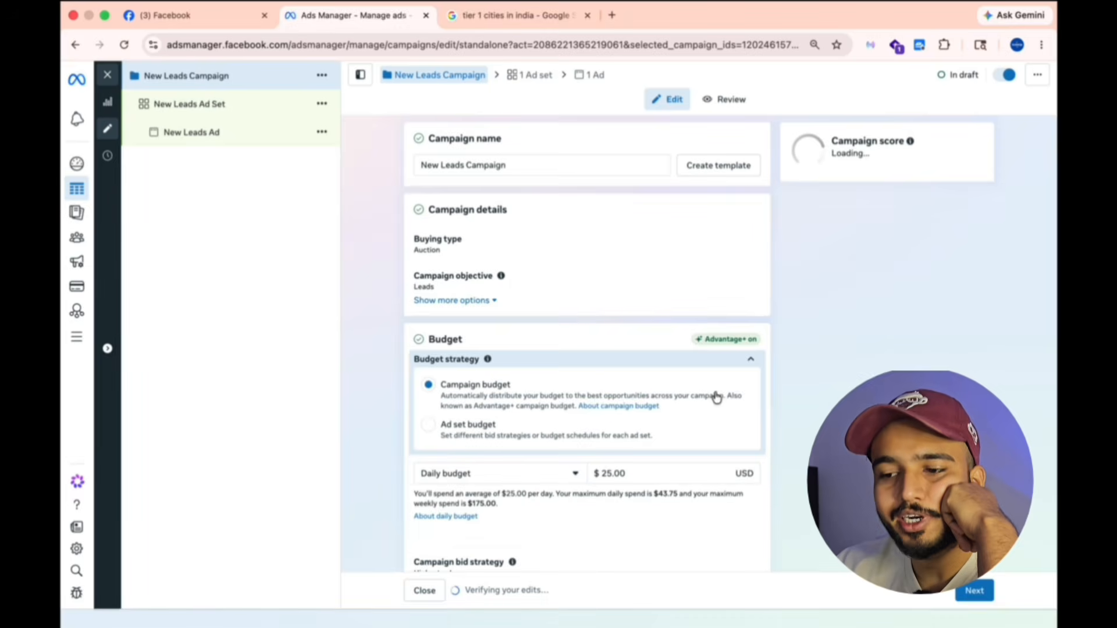
# Set the campaign's budget strategy to Ad set budget
pyautogui.click(583, 443)
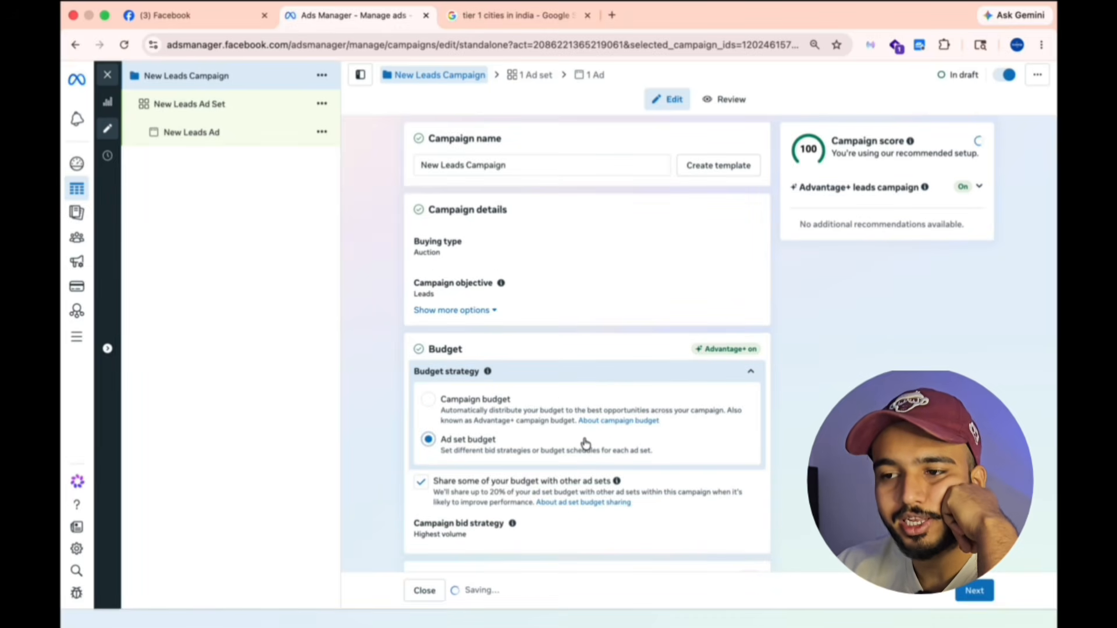
pyautogui.scroll(-1, 584, 443)
pyautogui.scroll(1, 584, 443)
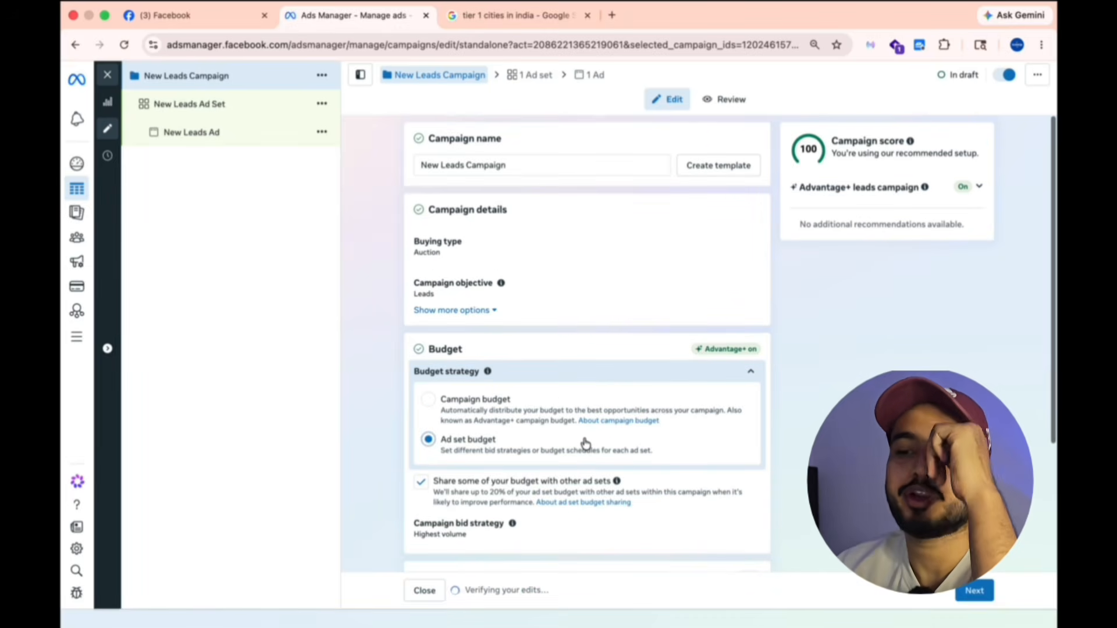
# Rename the campaign to the owner's name followed by "| 26-05-26"
pyautogui.click(583, 166)
pyautogui.click(583, 166)
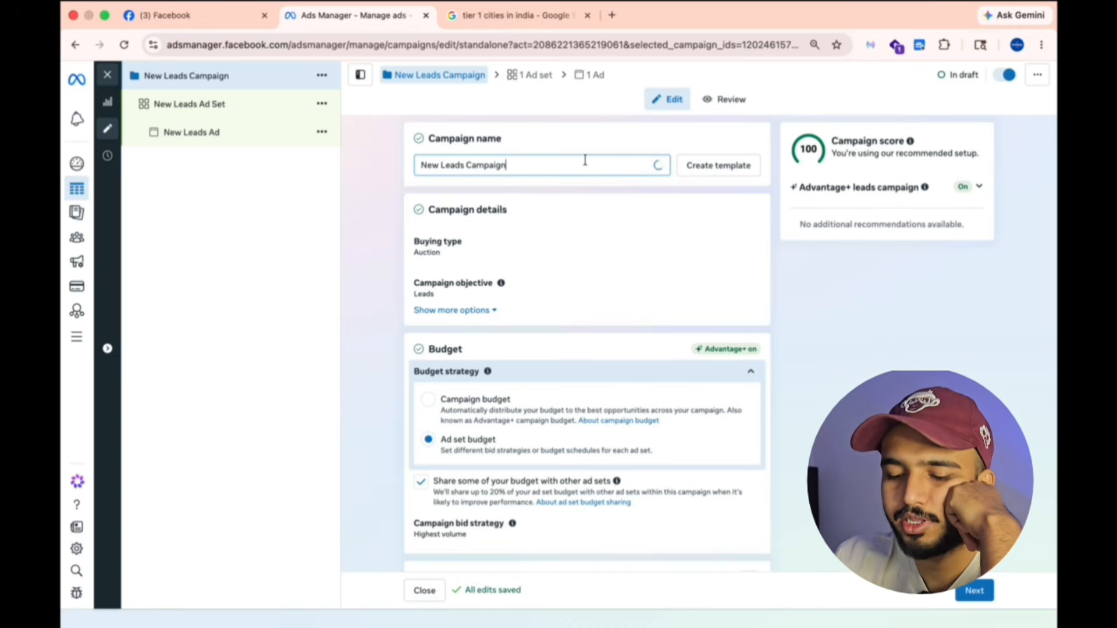
pyautogui.write('V')
pyautogui.press('super+a')
pyautogui.write('V')
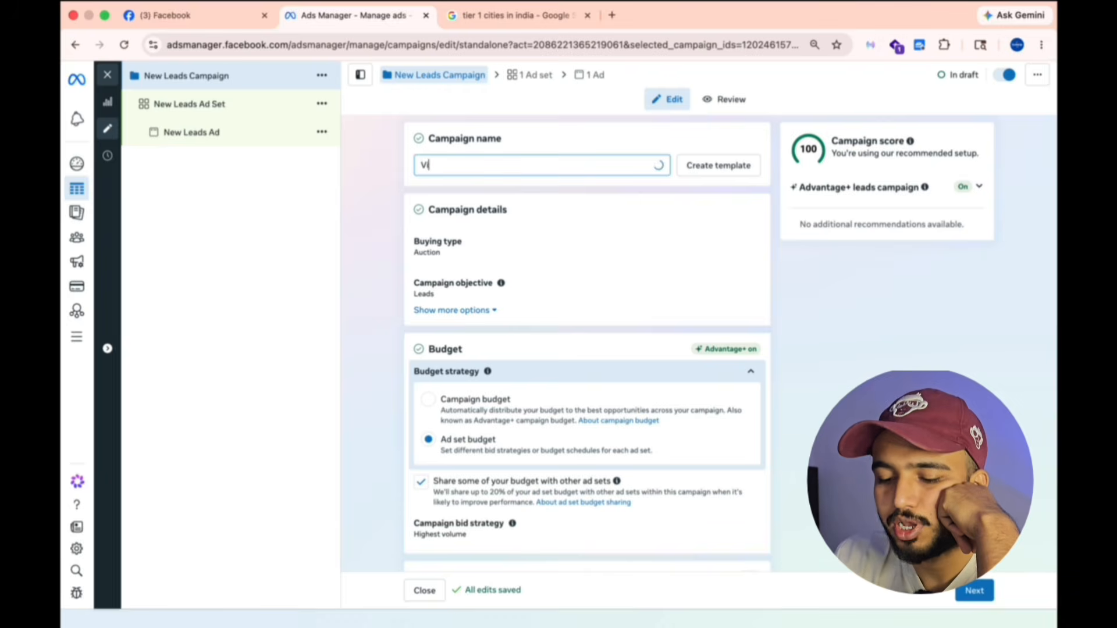
pyautogui.write('iraaj ')
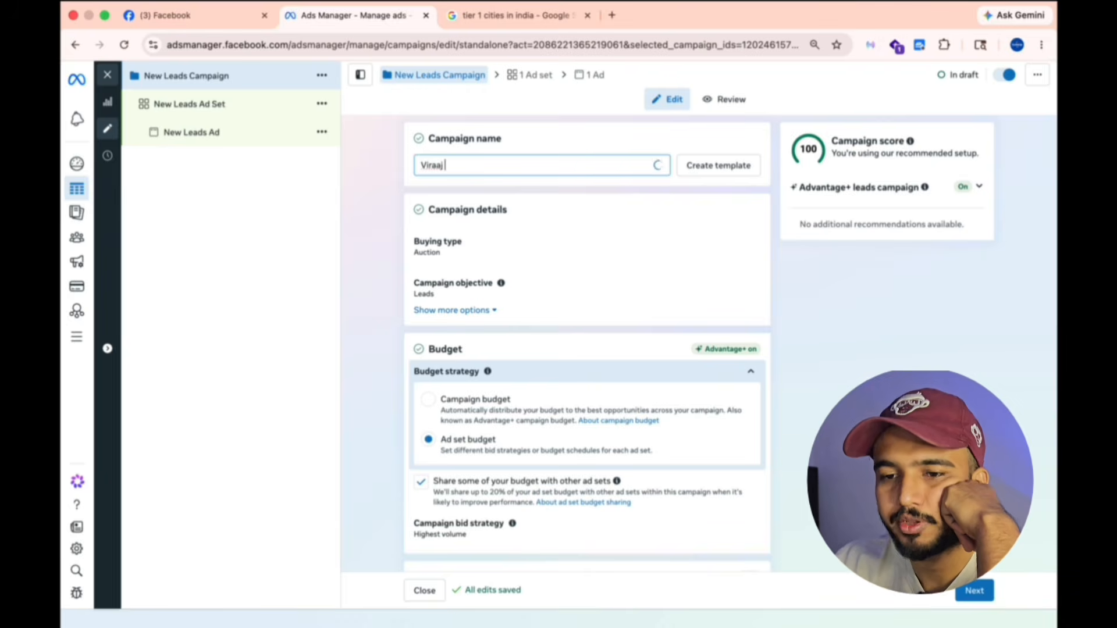
pyautogui.write('I')
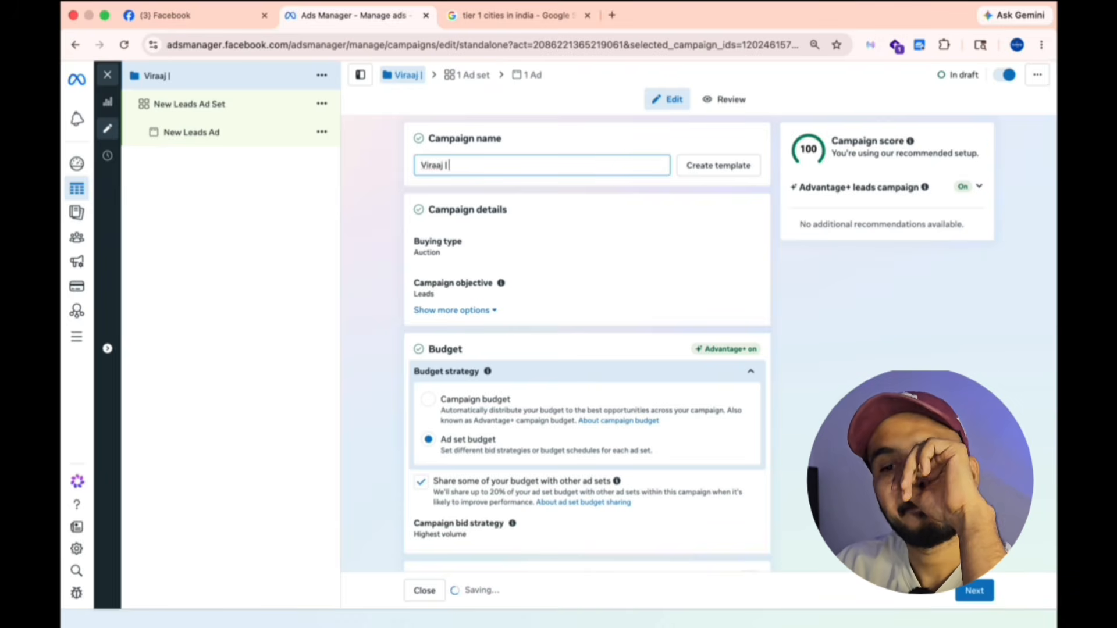
pyautogui.write(' 26')
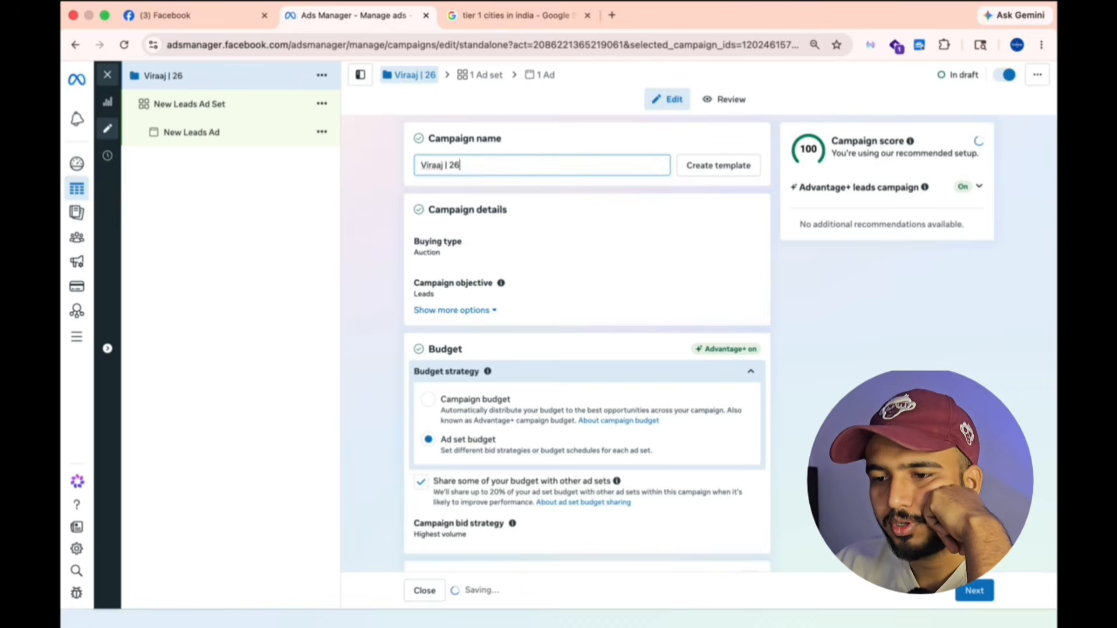
pyautogui.write('-05-2')
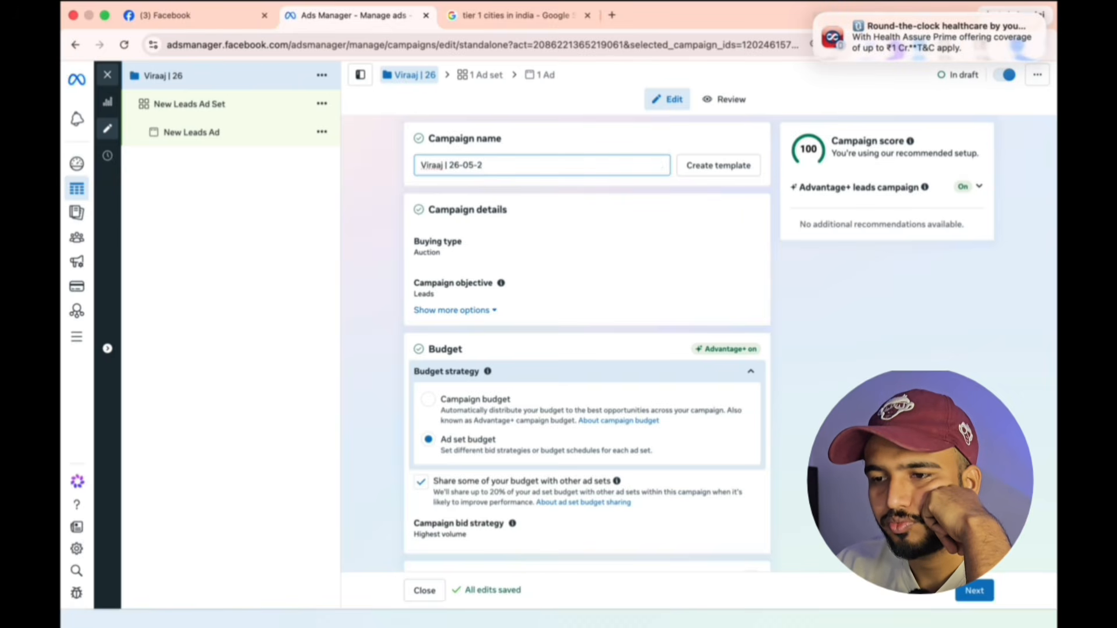
pyautogui.write('6')
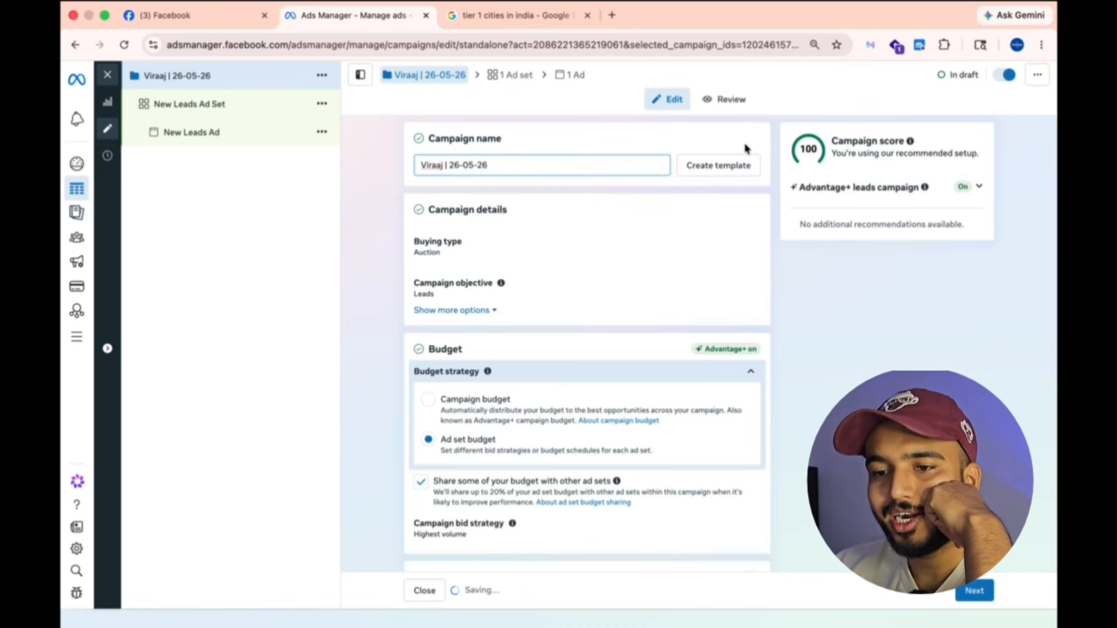
# Open the New Leads Ad Set and change its promoted Facebook Page to Vcoolway
pyautogui.click(227, 104)
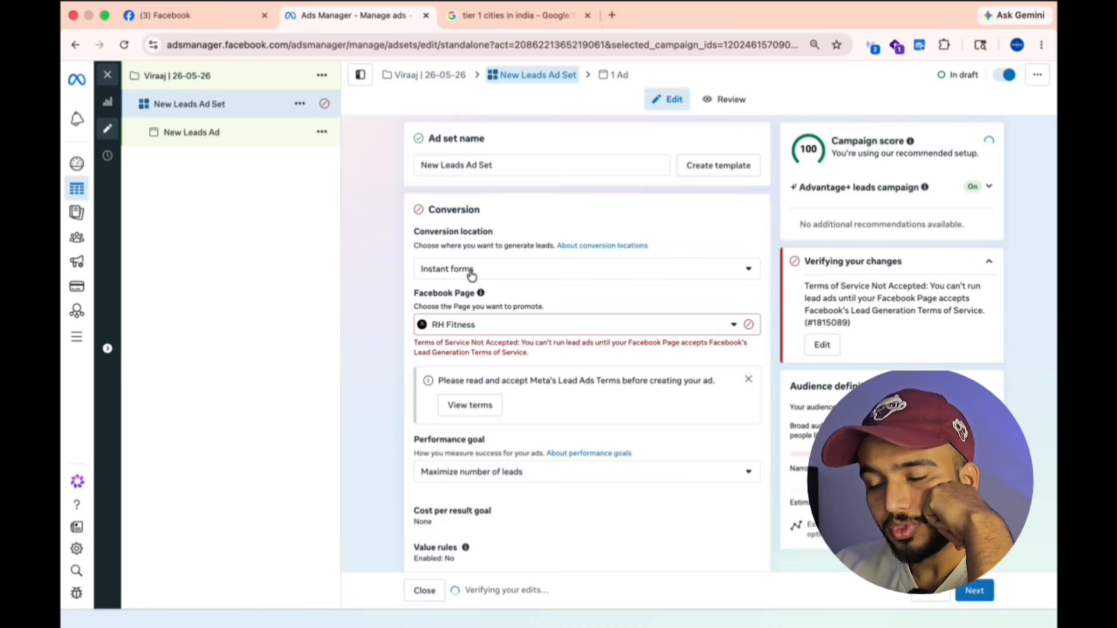
pyautogui.click(464, 325)
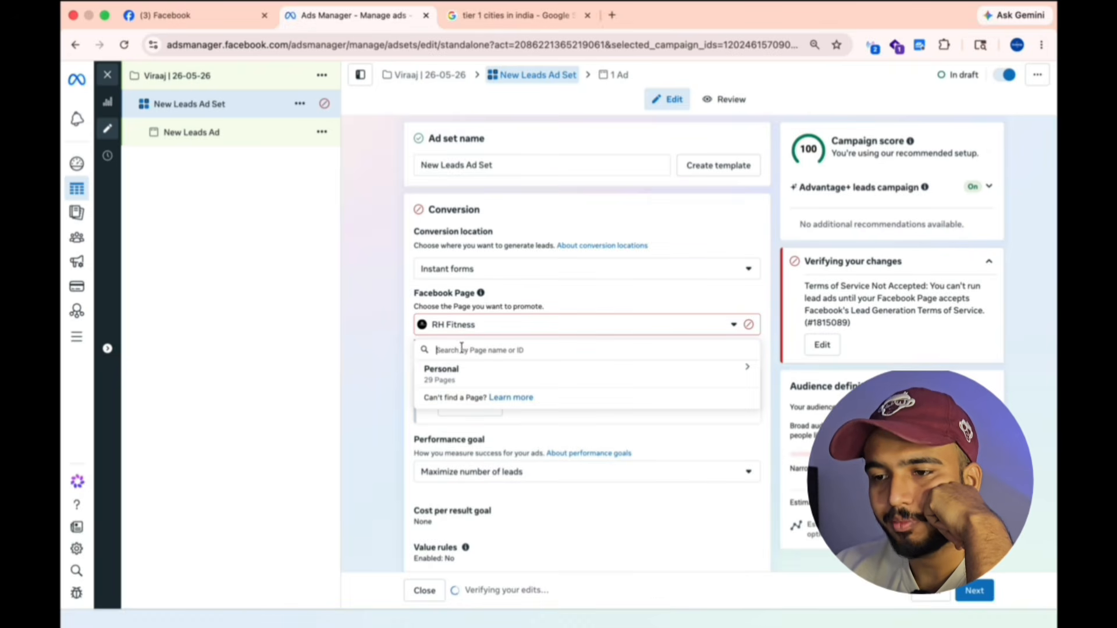
pyautogui.write('vc')
pyautogui.click(456, 404)
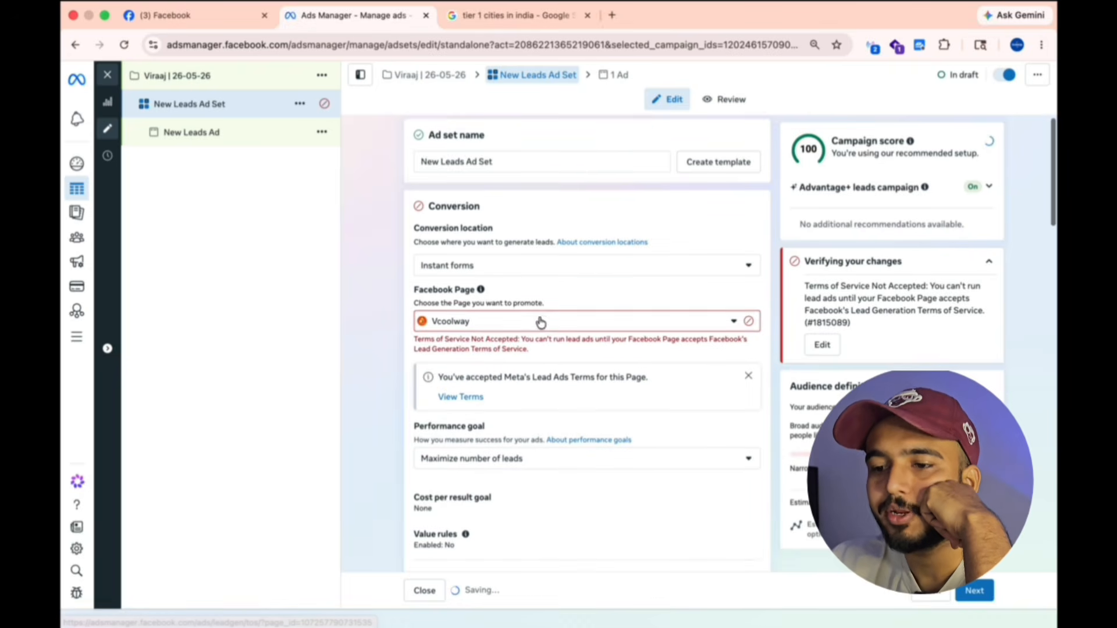
# Review the available conversion locations for the ad set, keeping Instant forms selected
pyautogui.scroll(-3, 540, 322)
pyautogui.scroll(1, 539, 322)
pyautogui.click(641, 158)
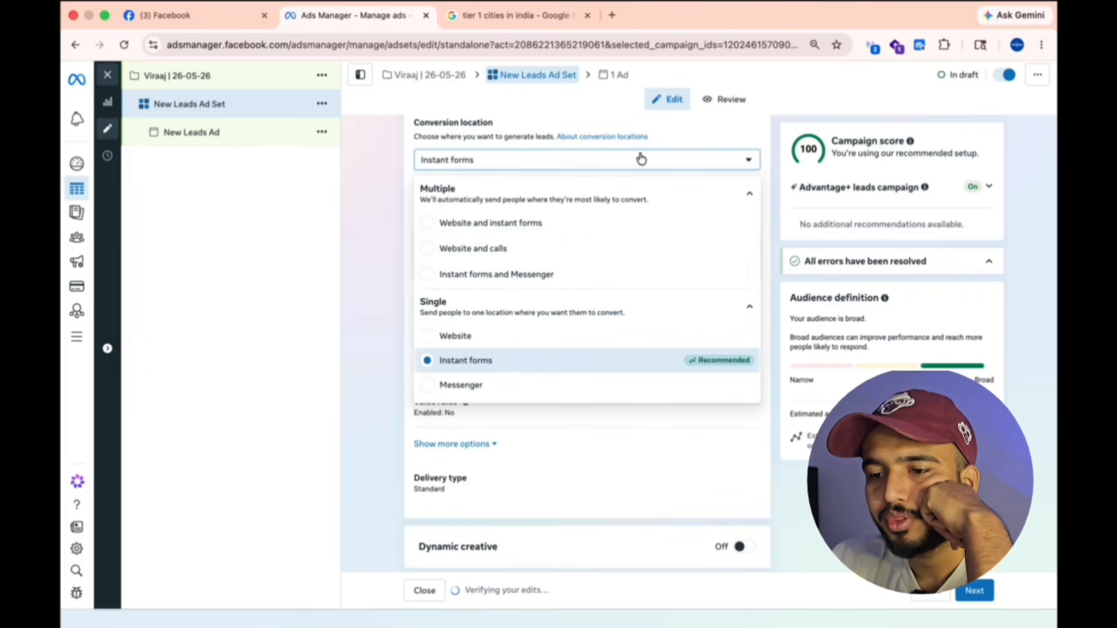
pyautogui.click(641, 158)
pyautogui.scroll(-3, 611, 224)
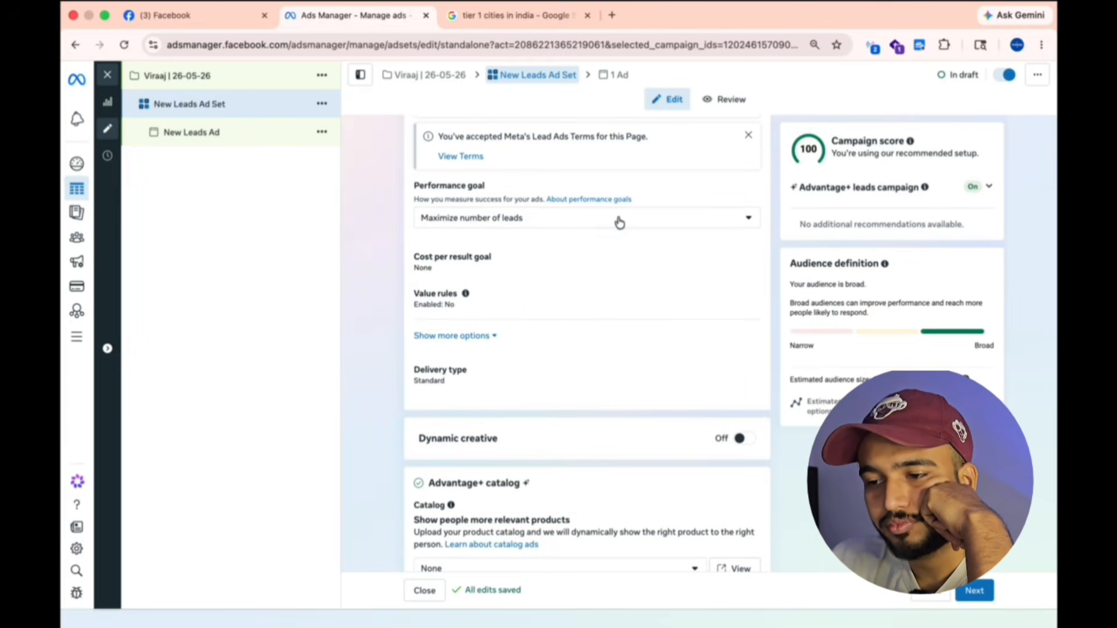
# Edit the daily budget amount in the ad set's budget and schedule settings
pyautogui.scroll(-7, 588, 279)
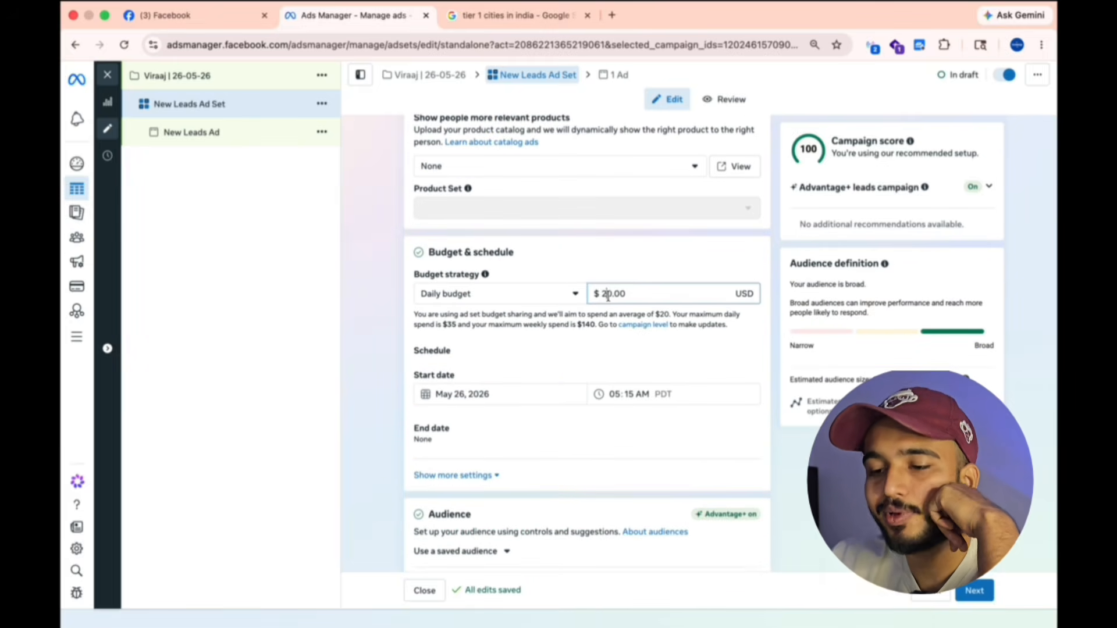
pyautogui.click(608, 295)
pyautogui.press('BackSpace')
# Open the ad set's audience locations for editing and switch to Google to search for "tier 1 cities in india"
pyautogui.scroll(-5, 631, 271)
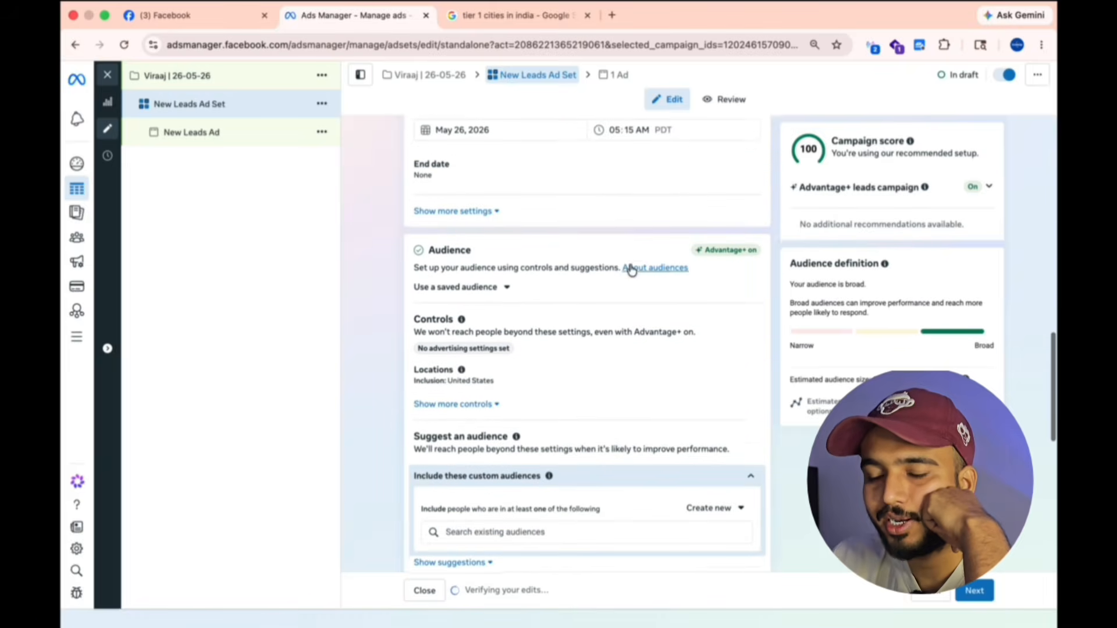
pyautogui.click(558, 331)
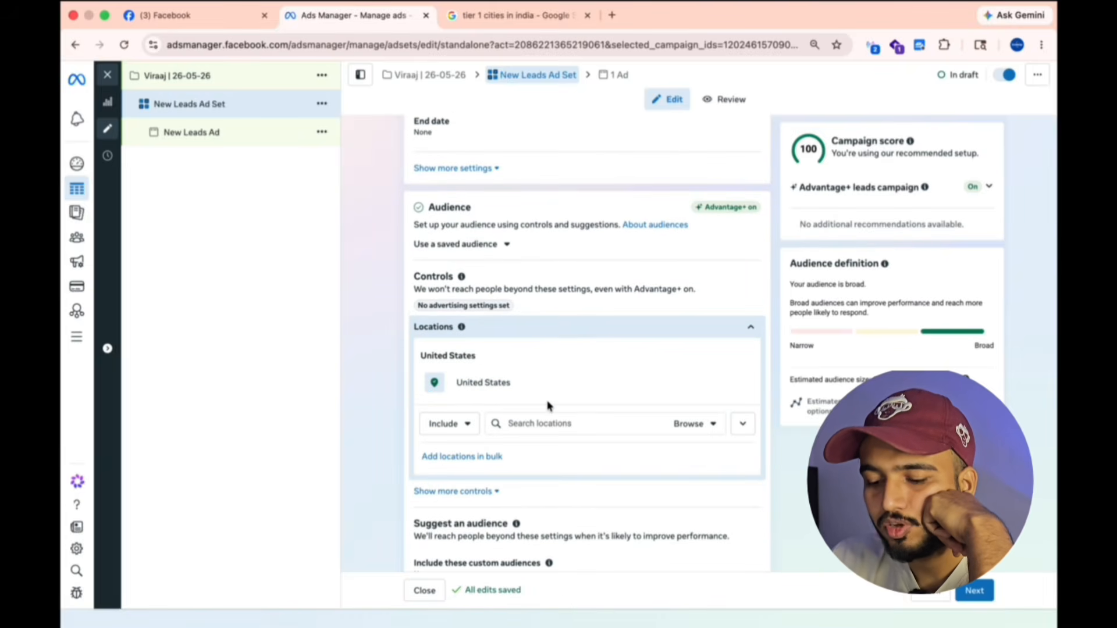
pyautogui.click(529, 10)
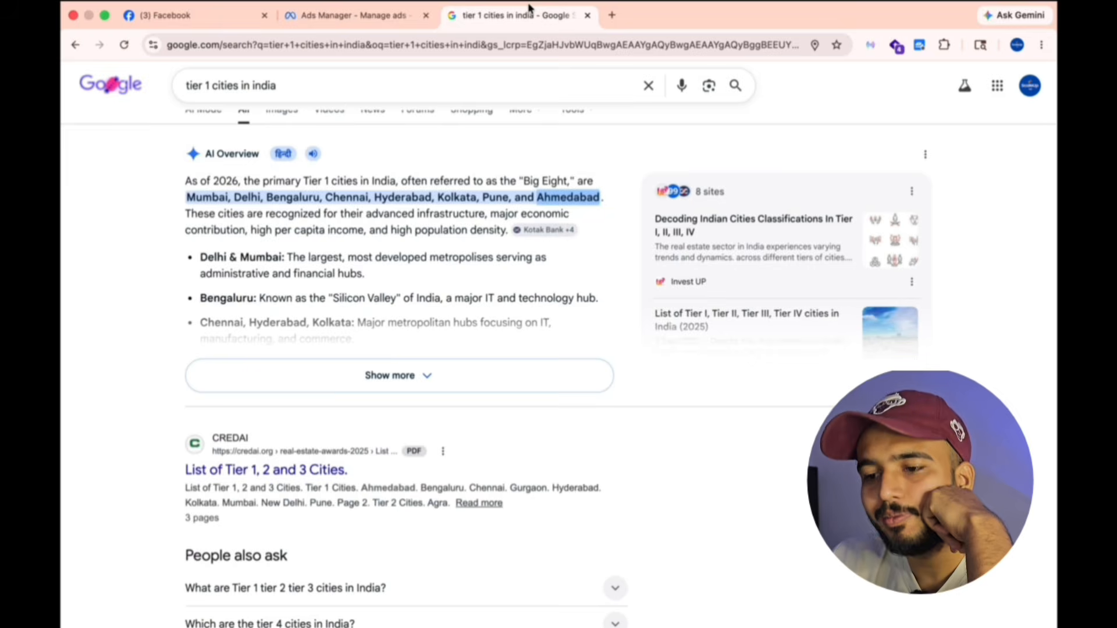
pyautogui.click(488, 80)
pyautogui.hotkey('ctrl', 'a')
pyautogui.press('Return')
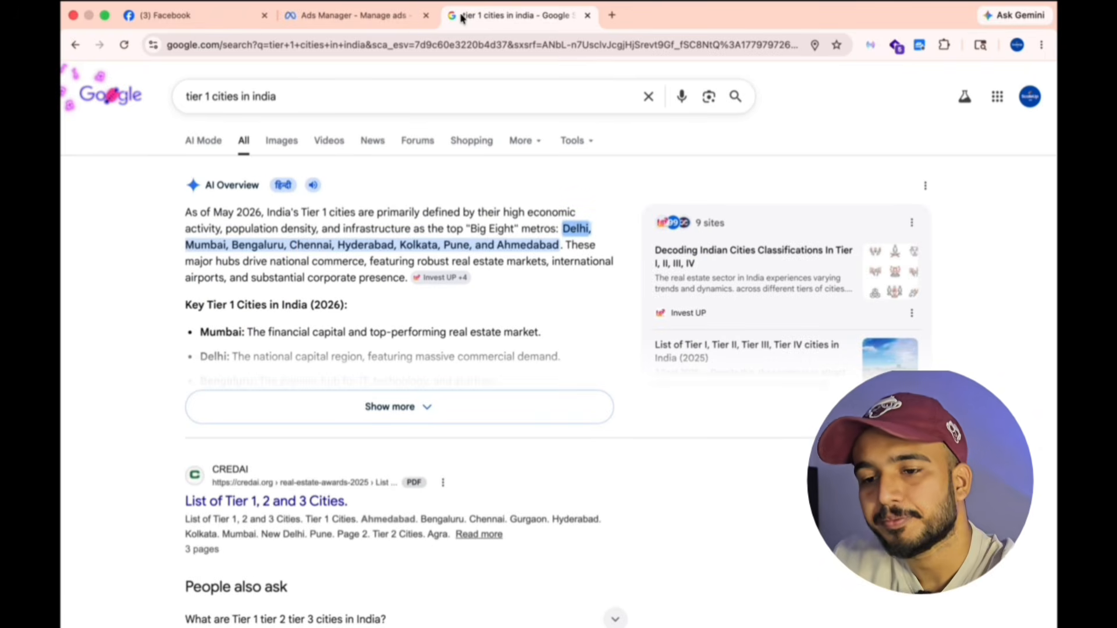
# Return to Ads Manager, include the state of Delhi, India in the audience locations, and remove United States
pyautogui.click(370, 8)
pyautogui.click(538, 417)
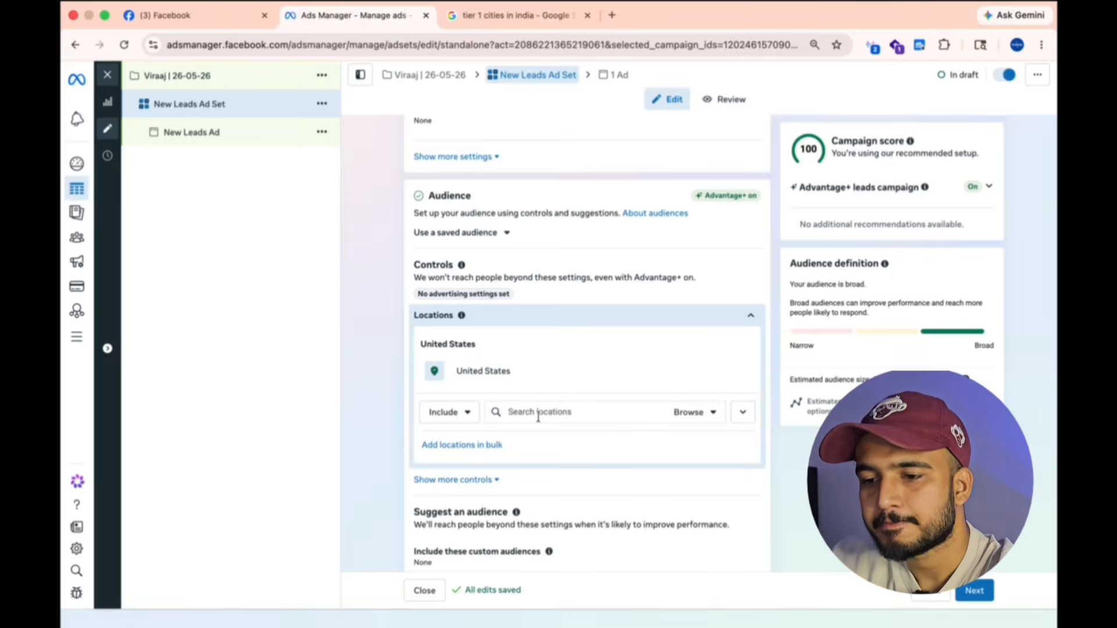
pyautogui.write('Delhi')
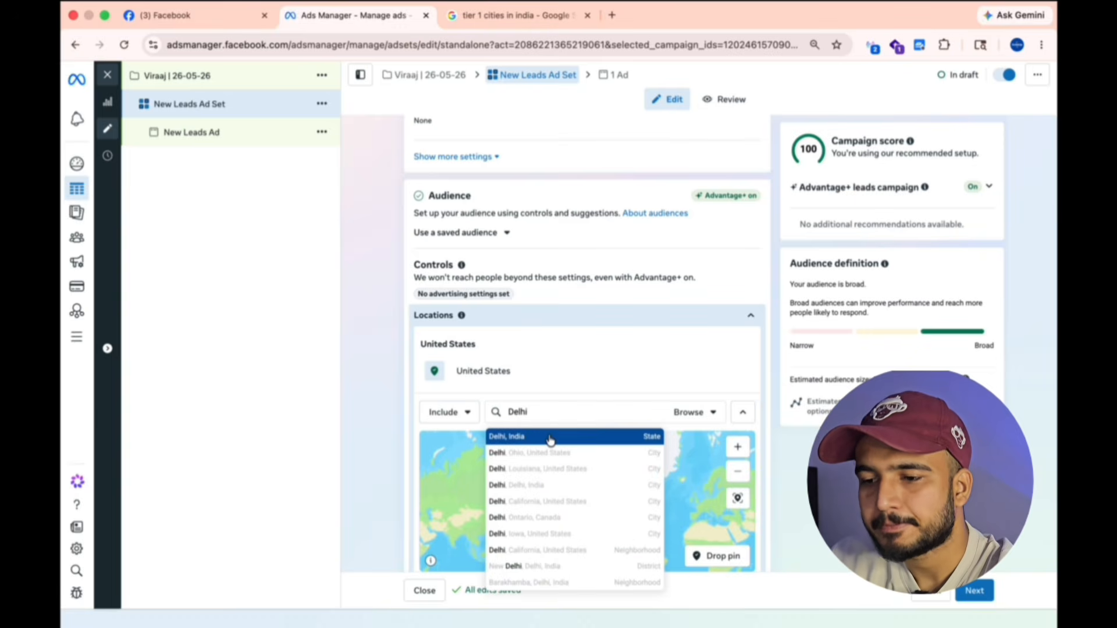
pyautogui.click(550, 437)
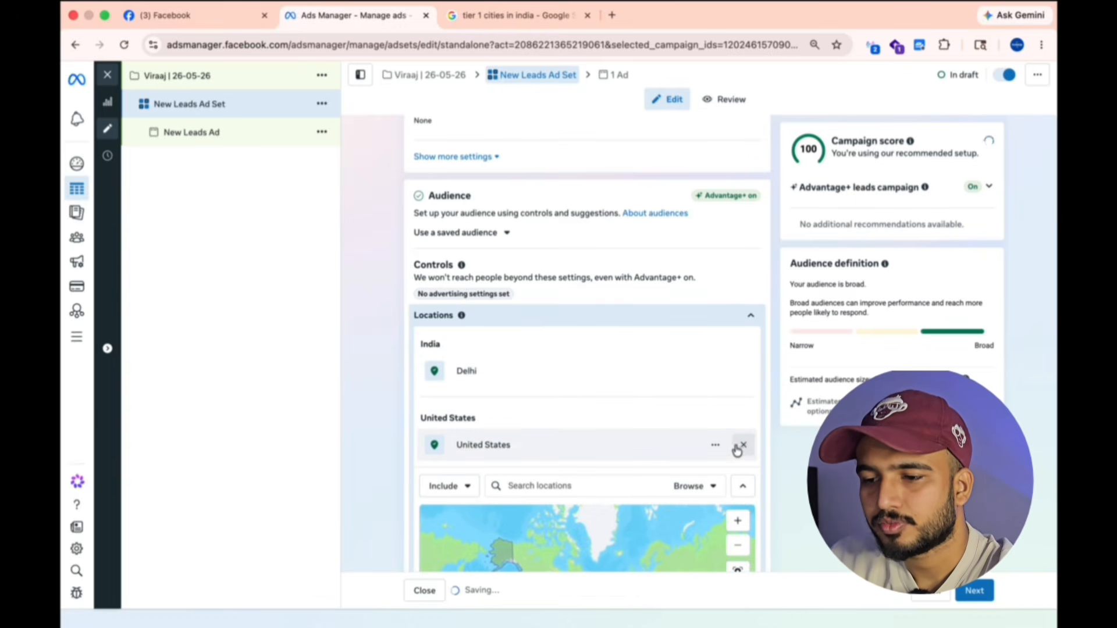
pyautogui.click(736, 448)
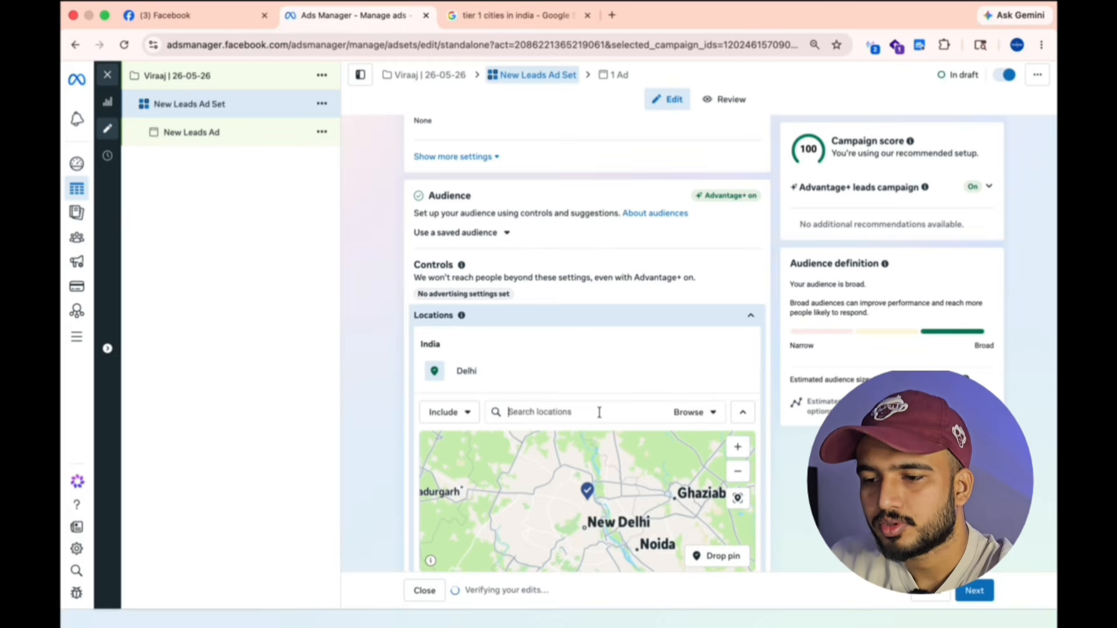
# Add Mumbai, Maharashtra, India as an audience location and limit it to the current city only
pyautogui.write('mumbai')
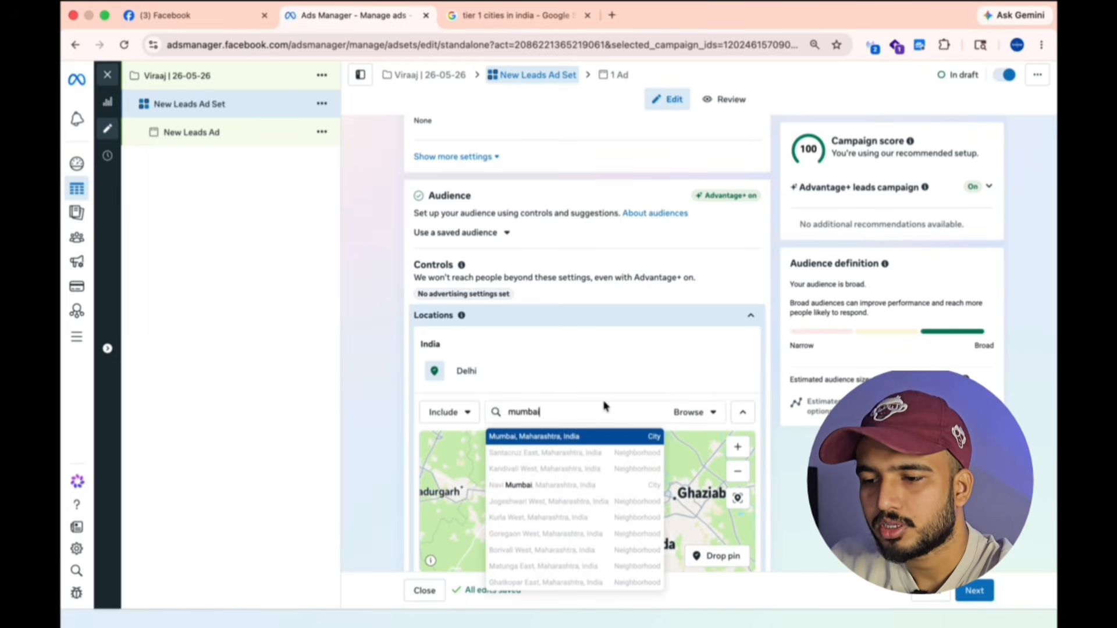
pyautogui.click(580, 442)
pyautogui.click(577, 402)
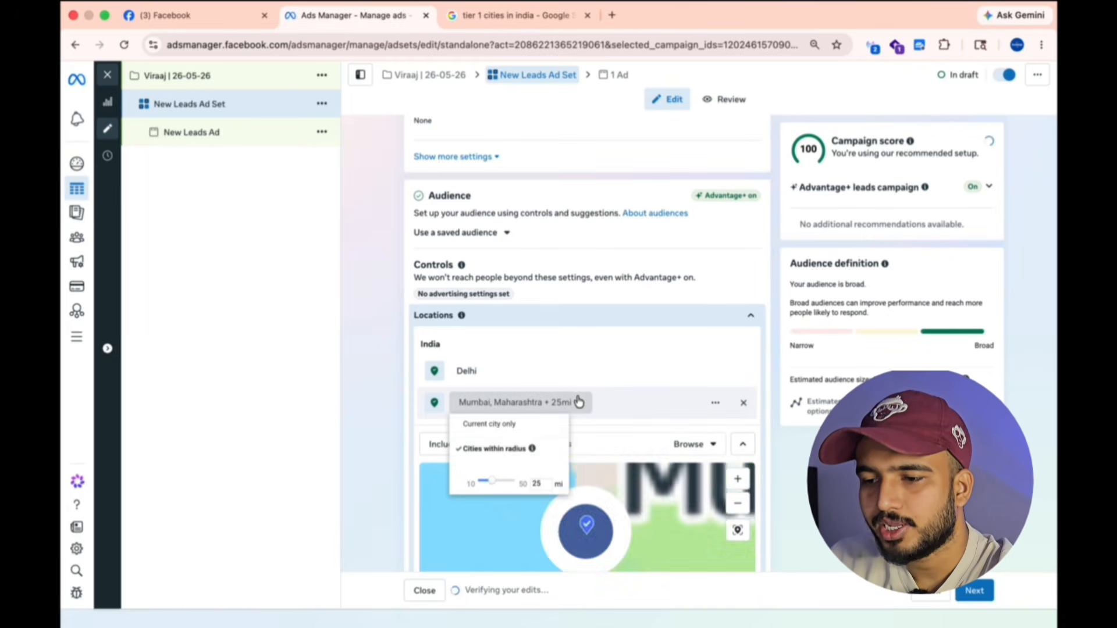
pyautogui.click(544, 430)
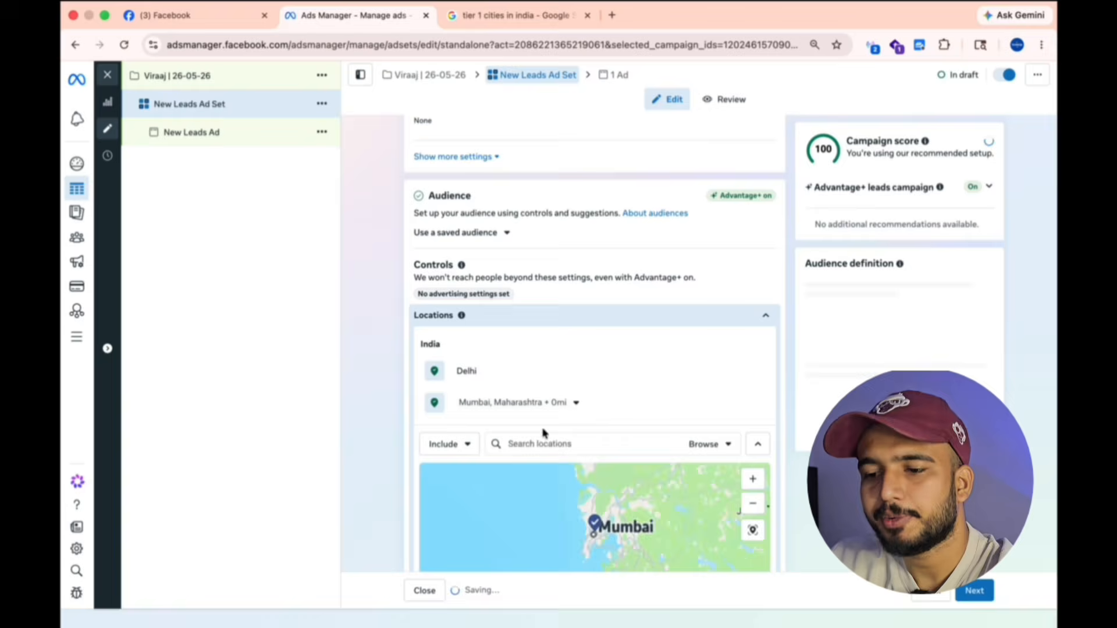
# Copy Bengaluru from the Google city list, add the city Bangalore, Karnataka to the audience locations, and limit it to the current city only
pyautogui.click(548, 17)
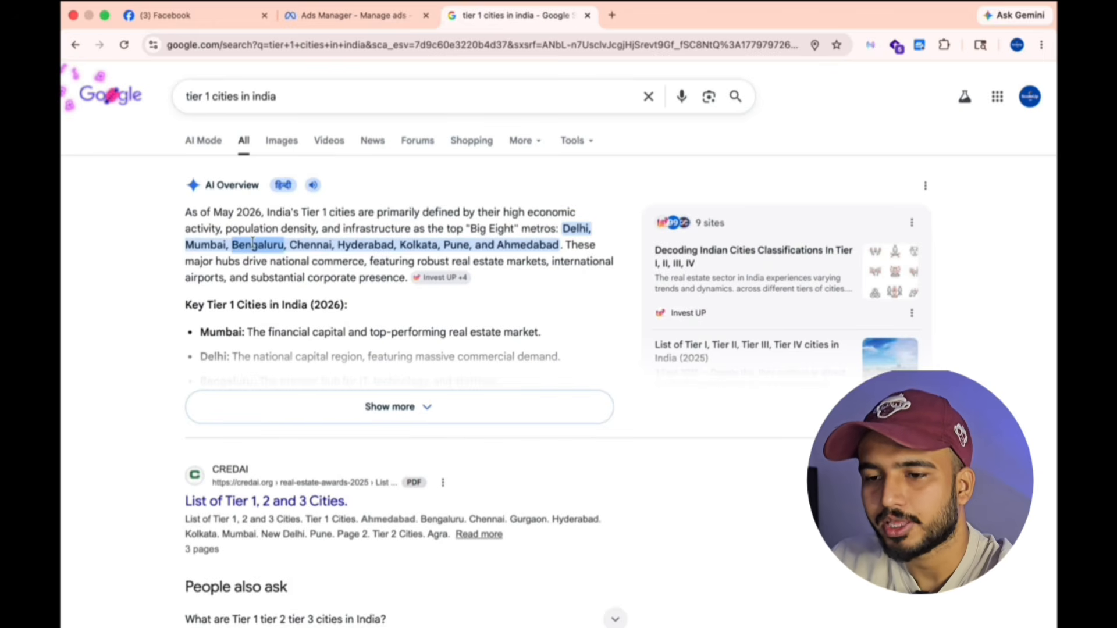
pyautogui.click(373, 19)
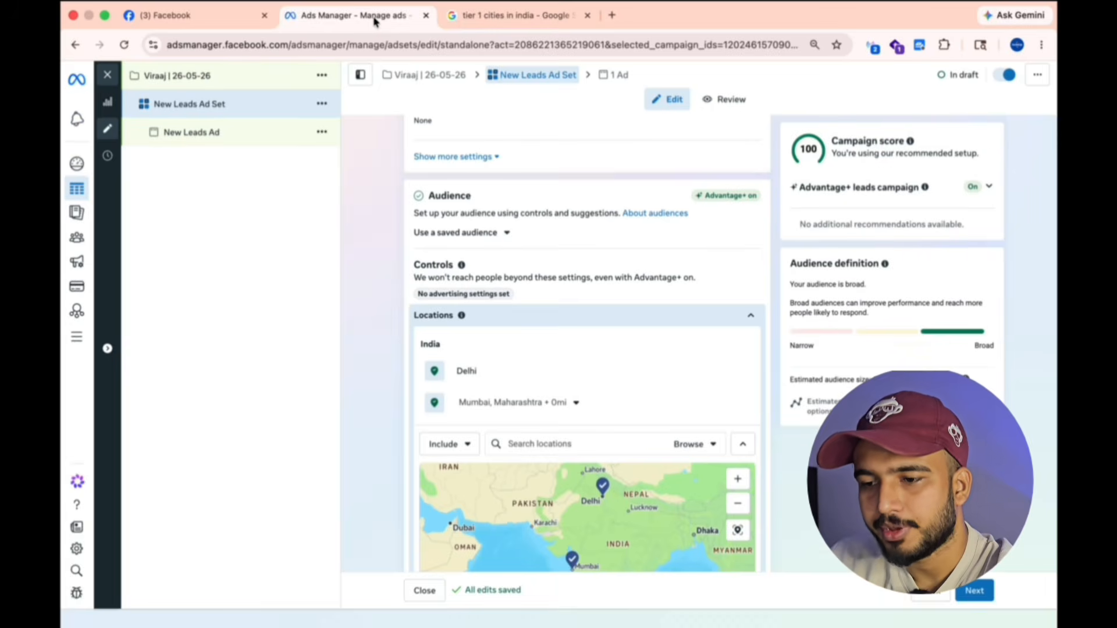
pyautogui.click(519, 445)
pyautogui.write('Bengaluru')
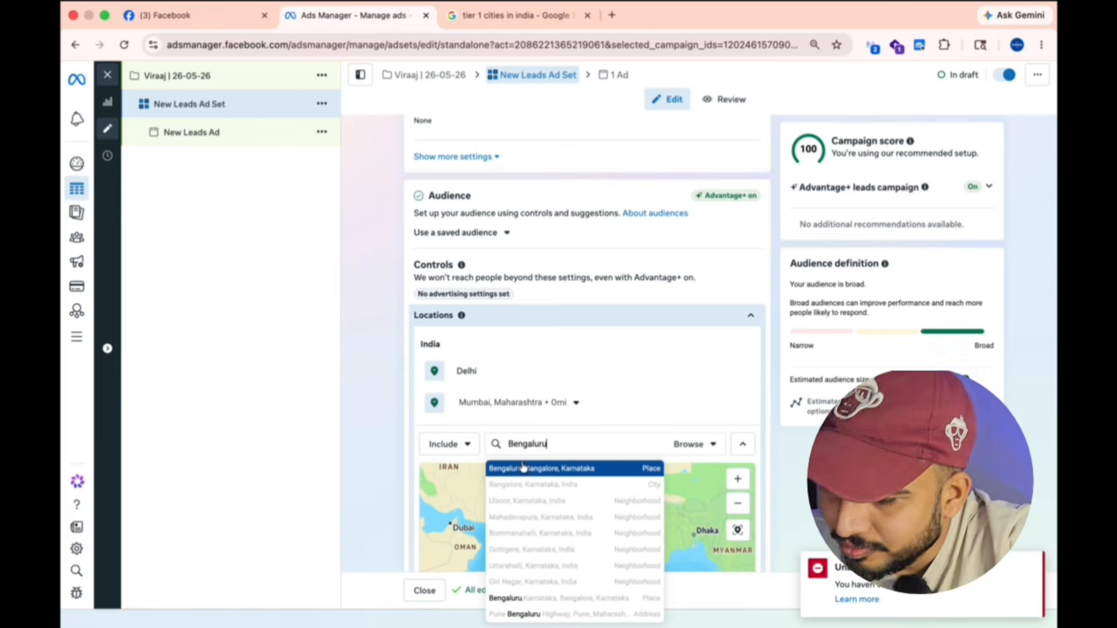
pyautogui.click(523, 483)
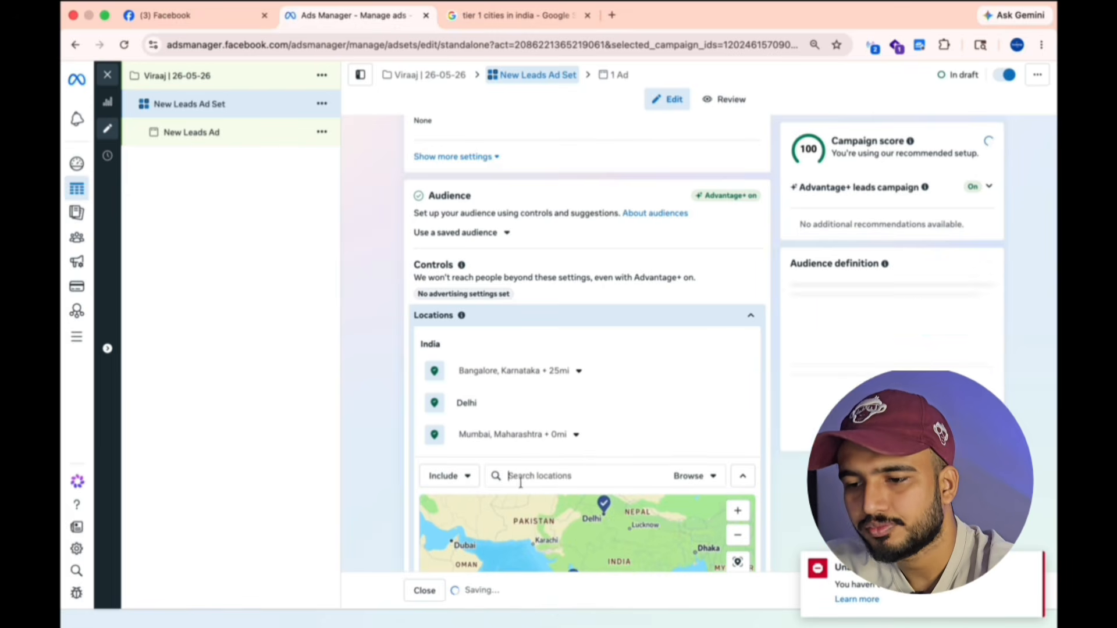
pyautogui.click(579, 372)
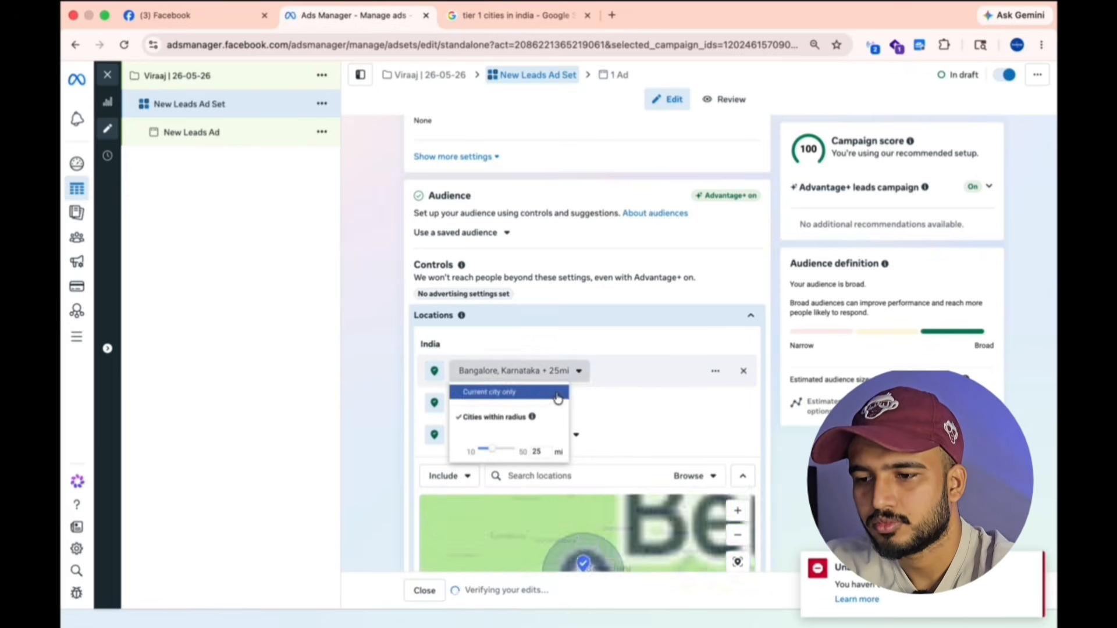
pyautogui.click(543, 400)
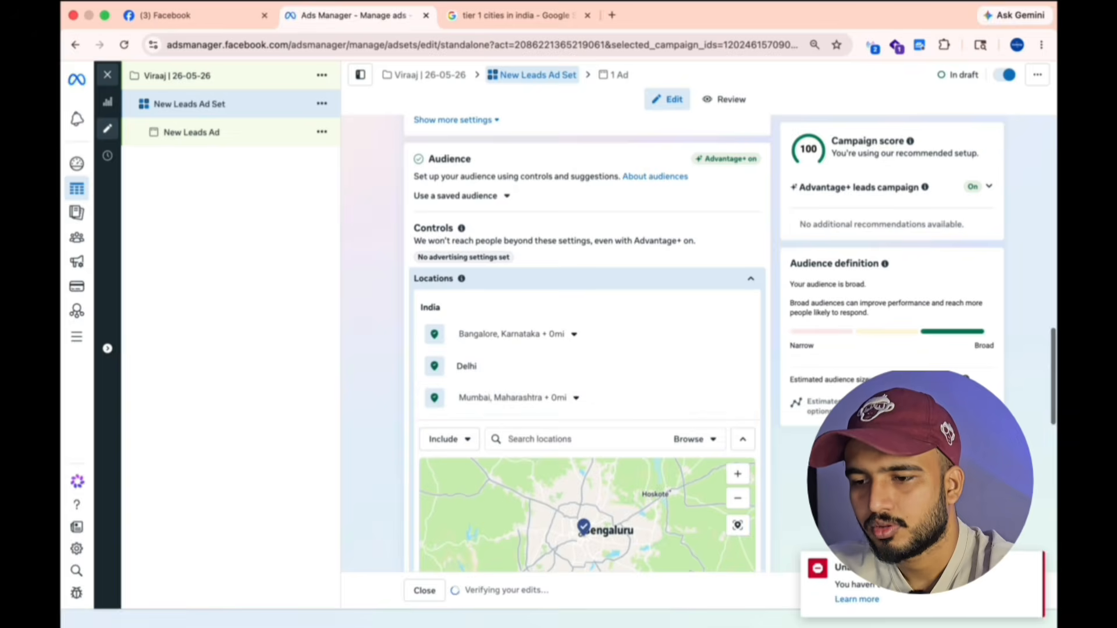
# Copy Chennai from the Google city list and add Chennai, Tamil Nadu, India to the audience locations in Ads Manager
pyautogui.click(512, 15)
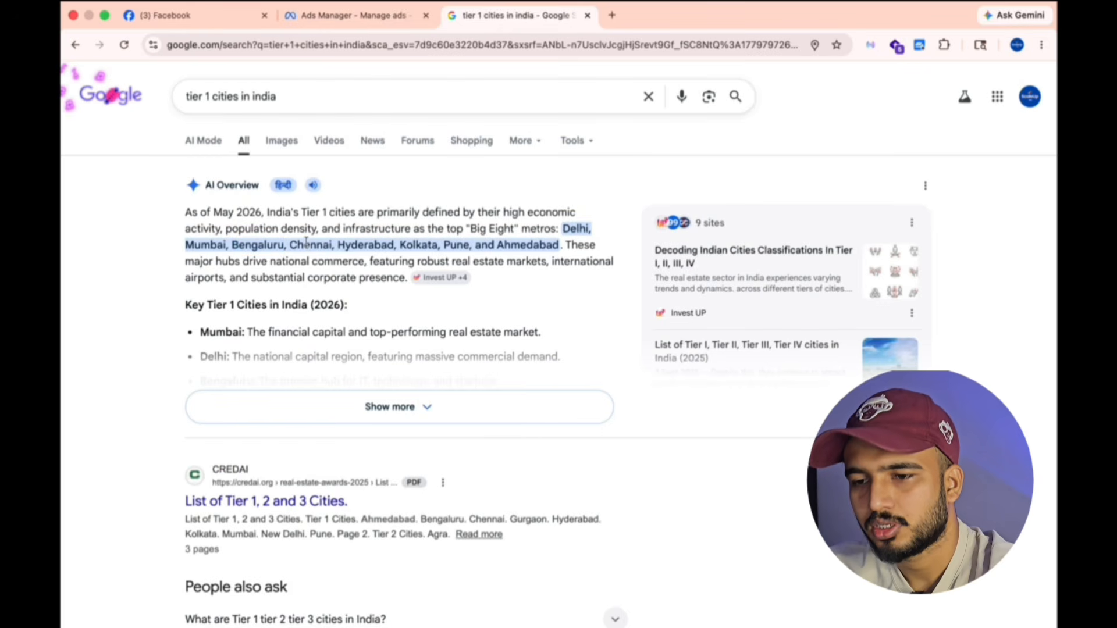
pyautogui.click(391, 14)
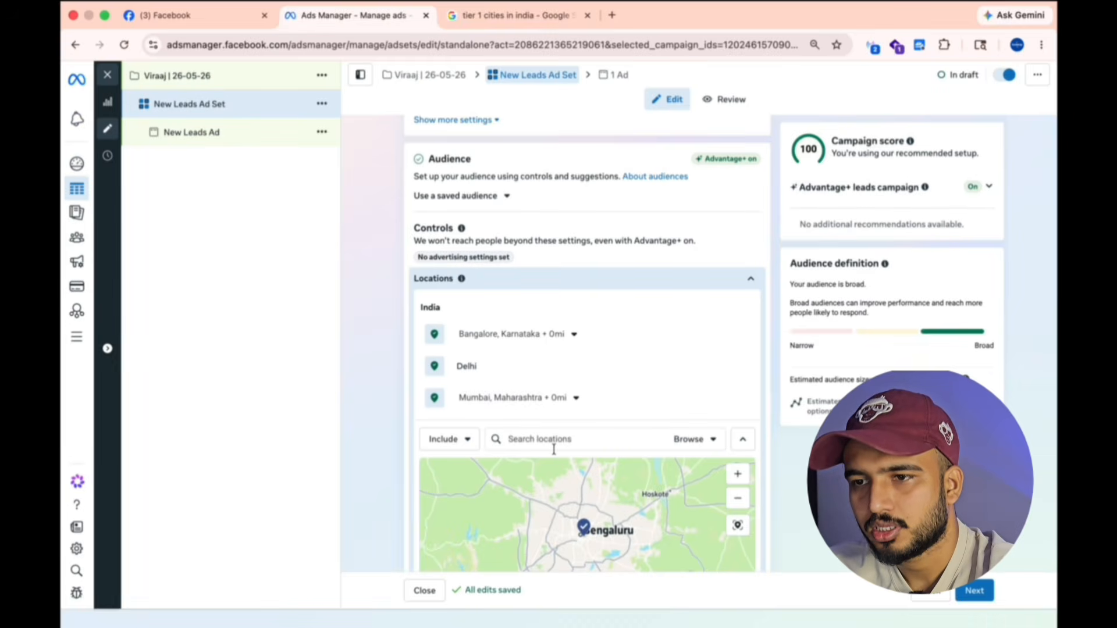
pyautogui.write('Chennai')
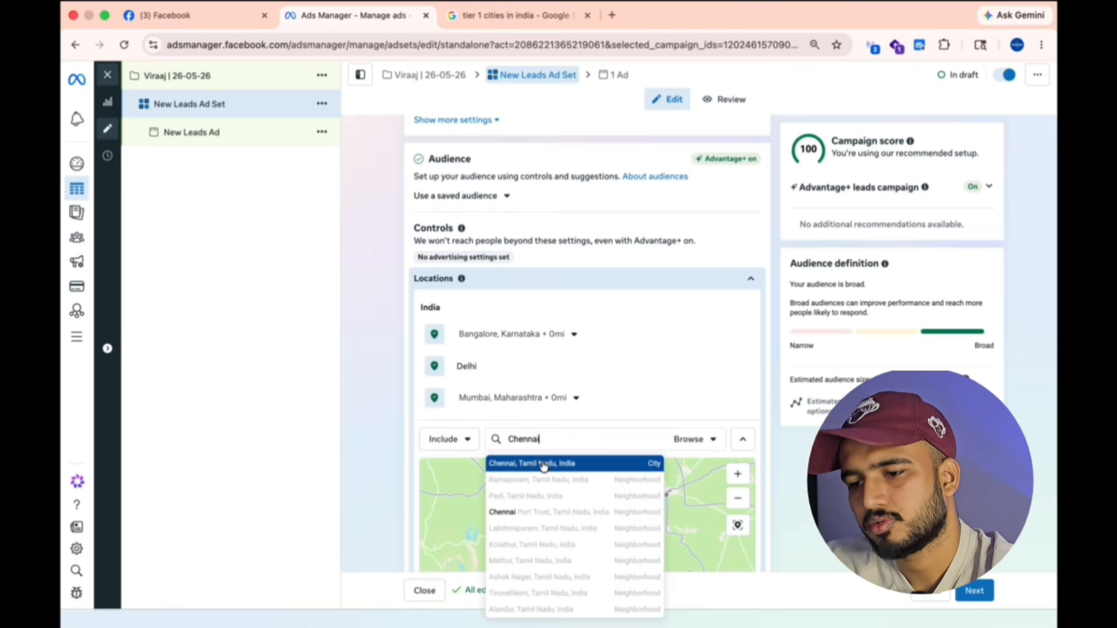
pyautogui.click(543, 464)
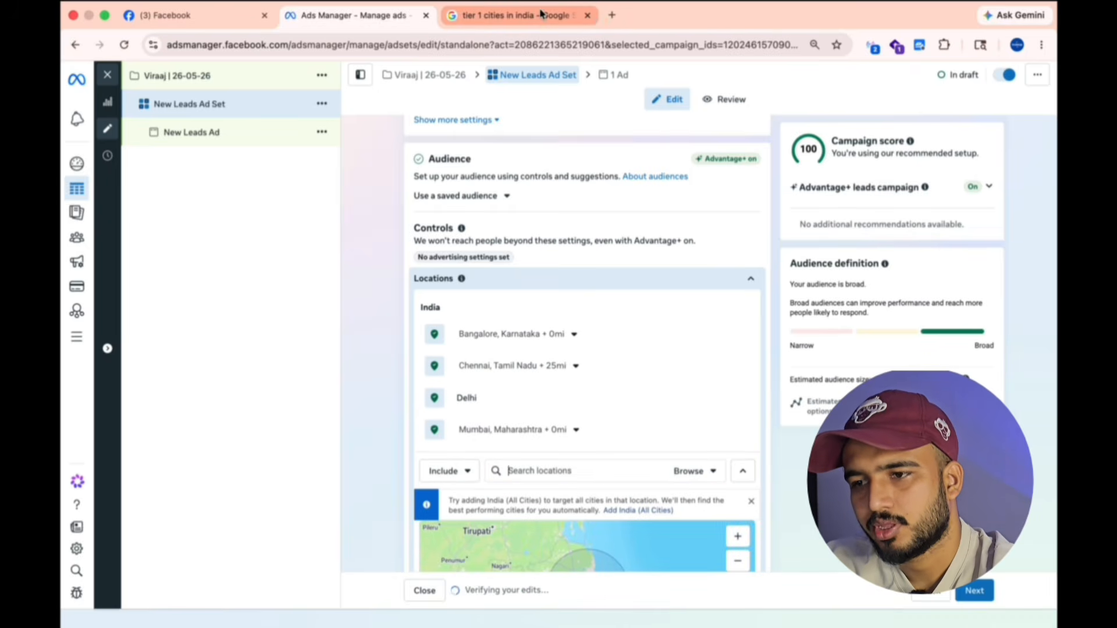
# Copy Hyderabad from the Google city list, and limit the Chennai location in Ads Manager to the current city only
pyautogui.click(541, 14)
pyautogui.doubleClick(375, 245)
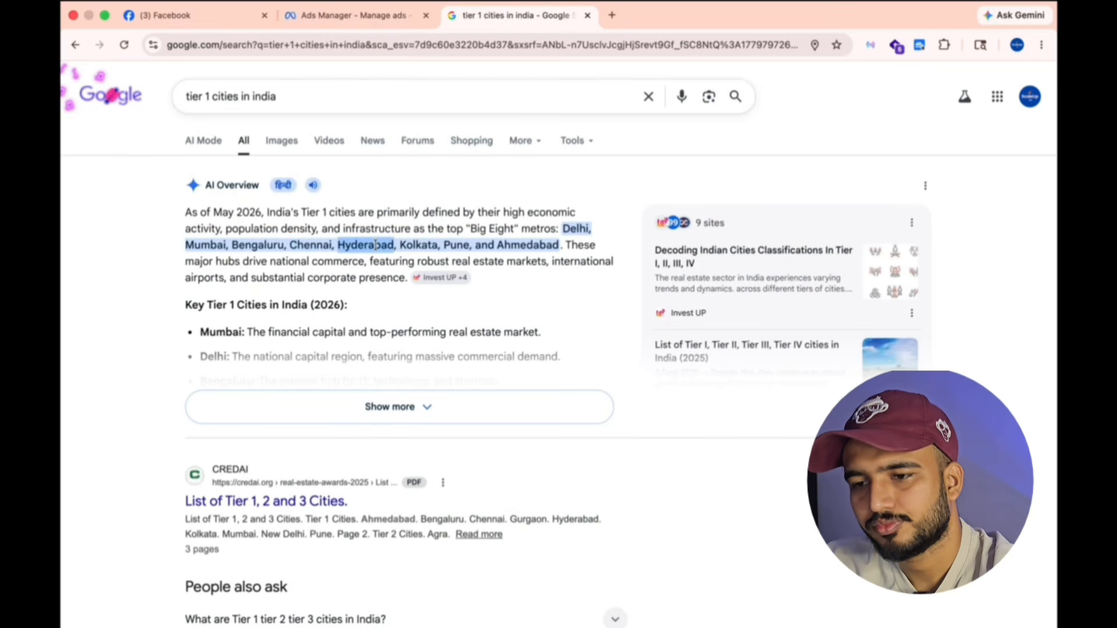
pyautogui.click(395, 23)
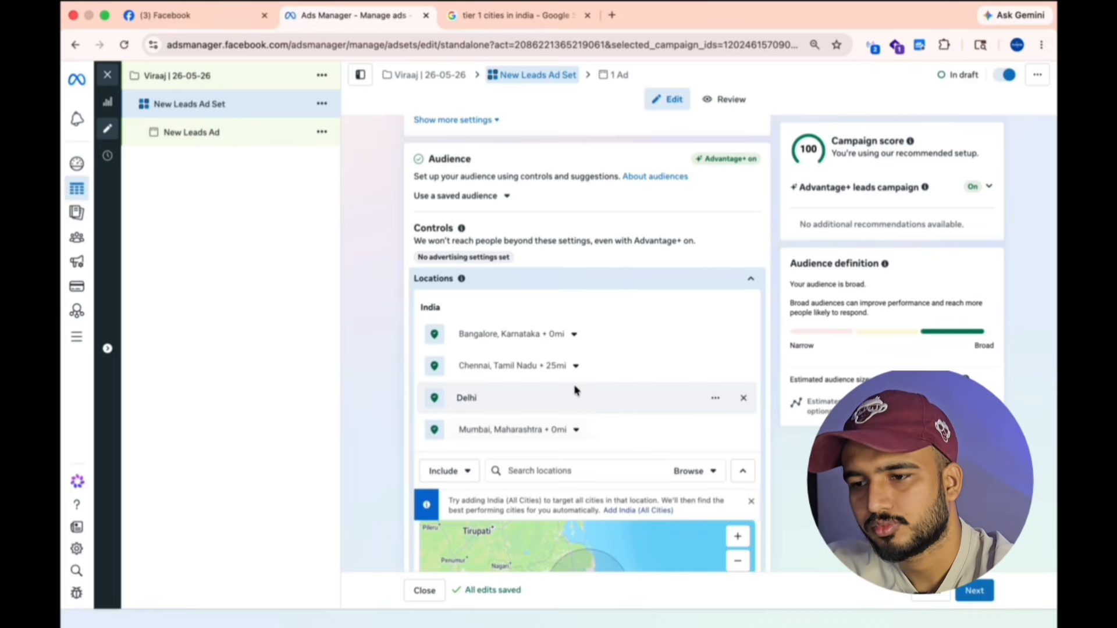
pyautogui.click(576, 366)
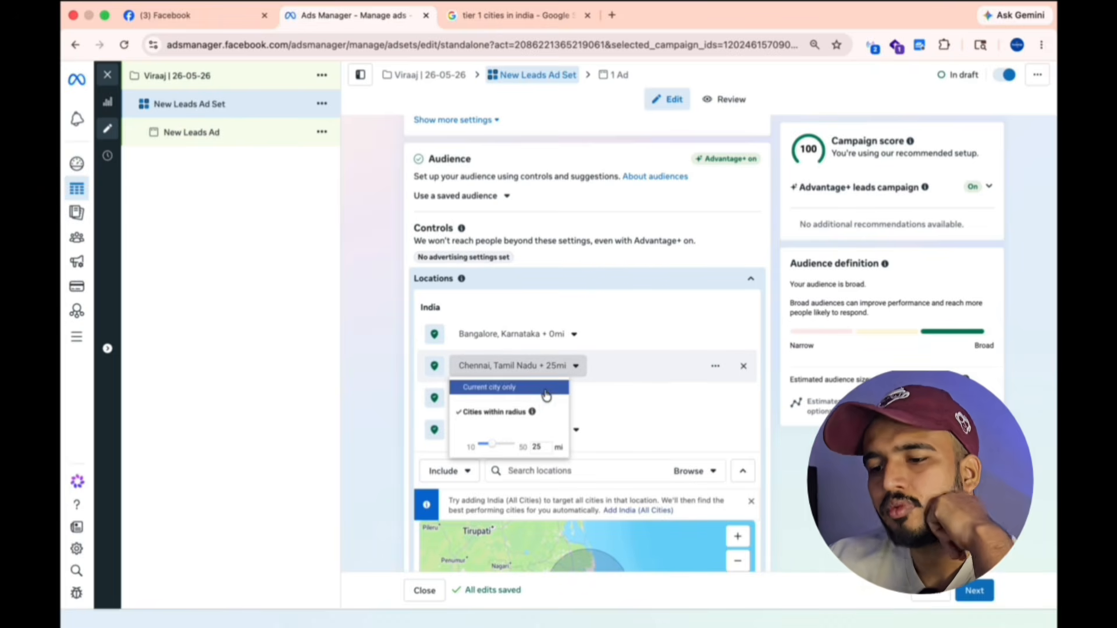
pyautogui.click(545, 390)
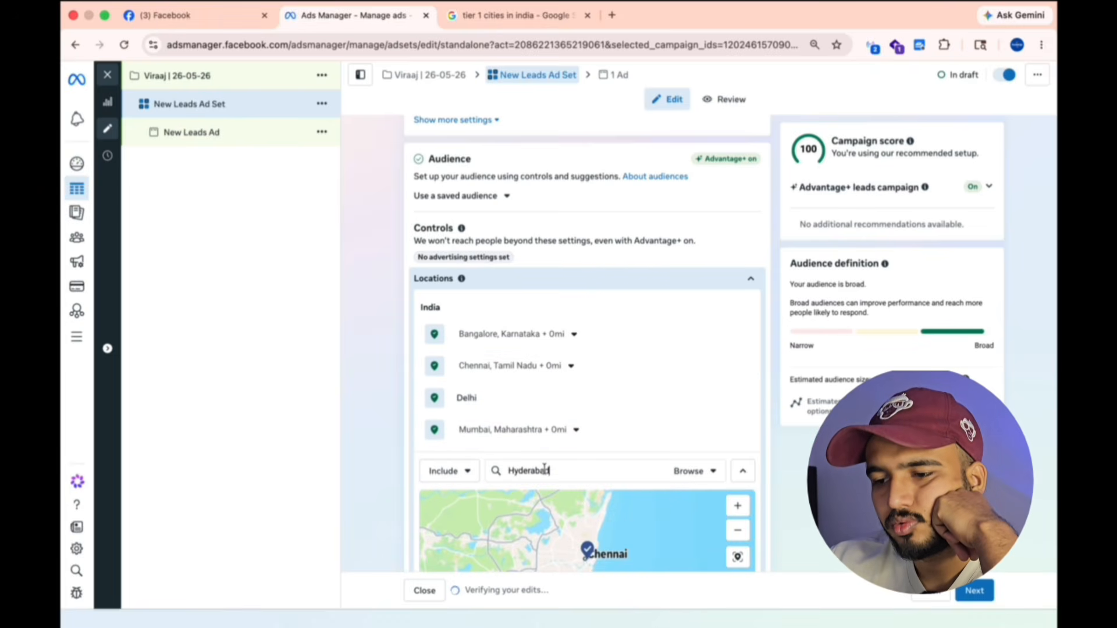
# Add Hyderabad, Telangana as an audience location and limit it to the current city only
pyautogui.click(534, 500)
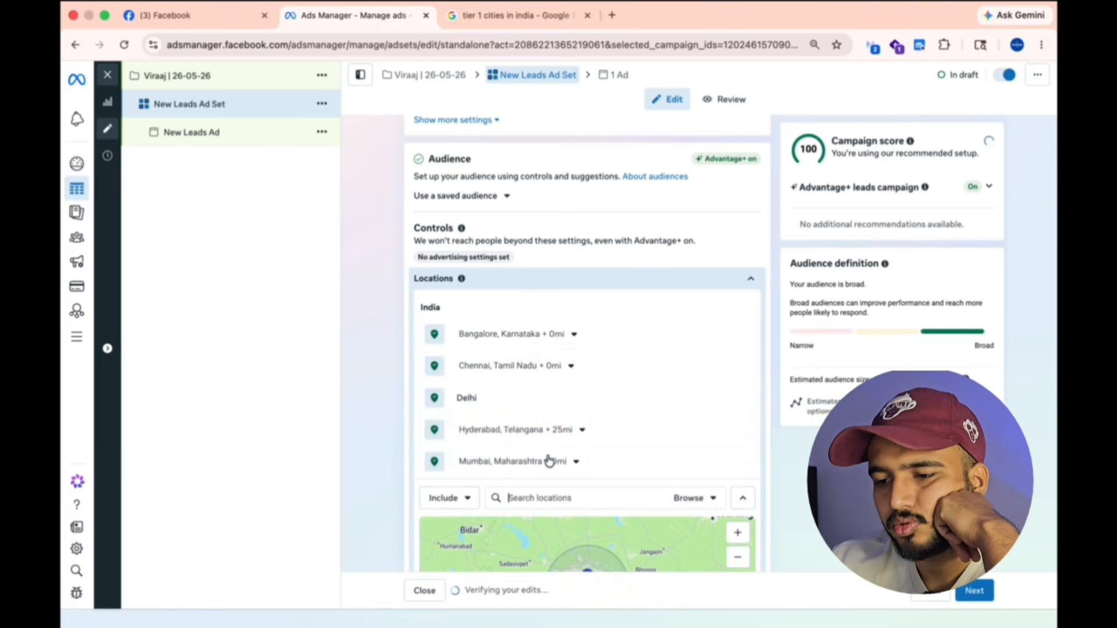
pyautogui.click(582, 430)
pyautogui.click(551, 452)
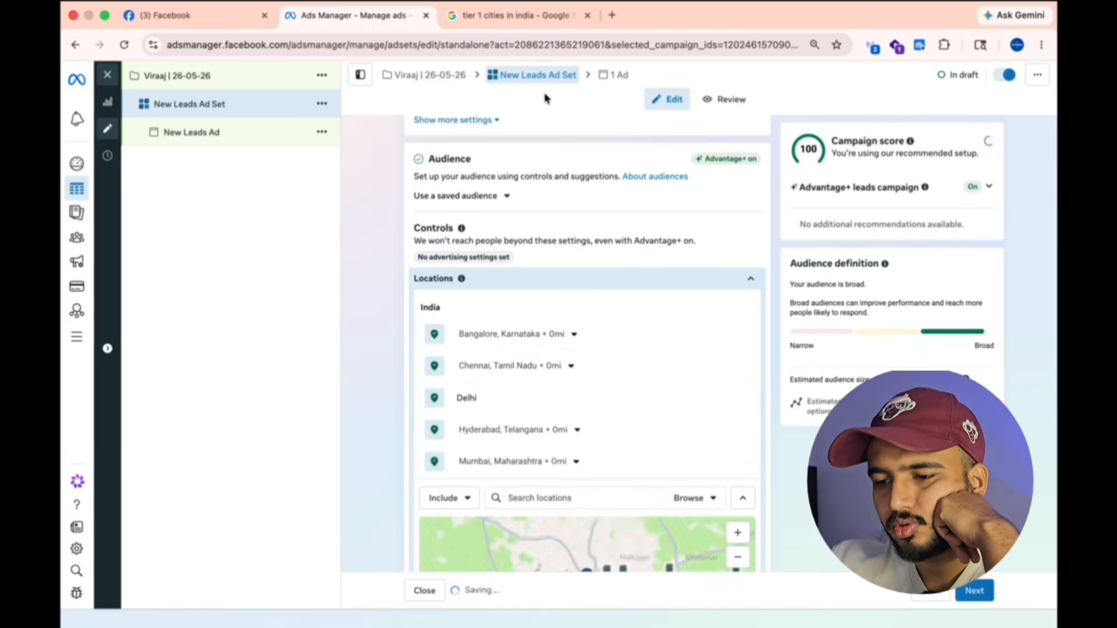
# Copy Kolkata from the Google city list, add Kolkata, West Bengal, India to the audience locations, and limit it to the current city only
pyautogui.click(512, 15)
pyautogui.doubleClick(429, 246)
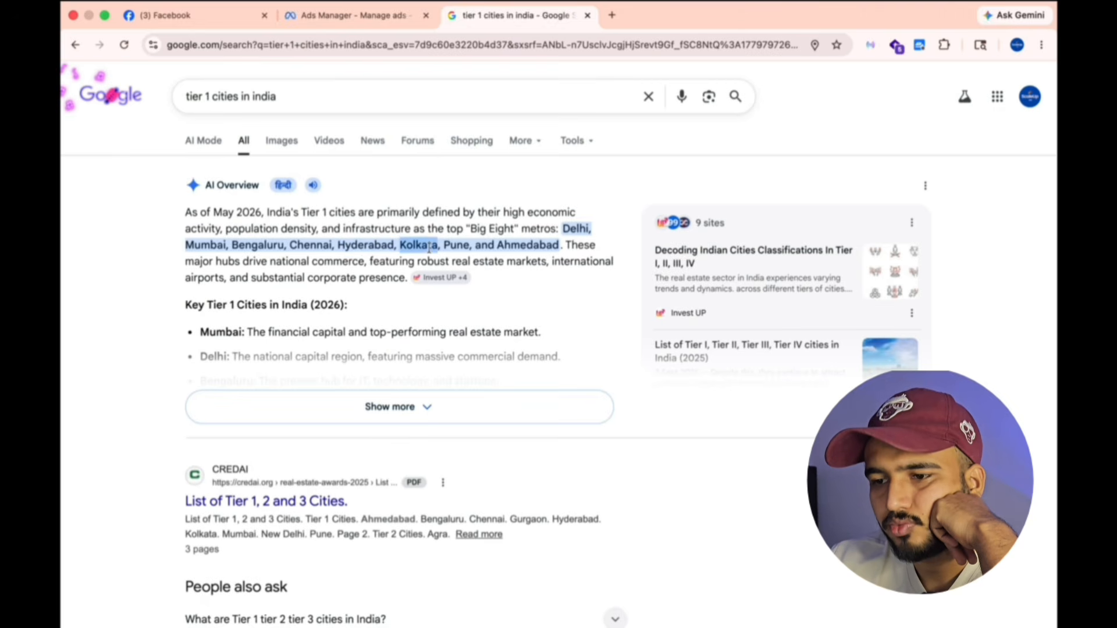
pyautogui.click(399, 17)
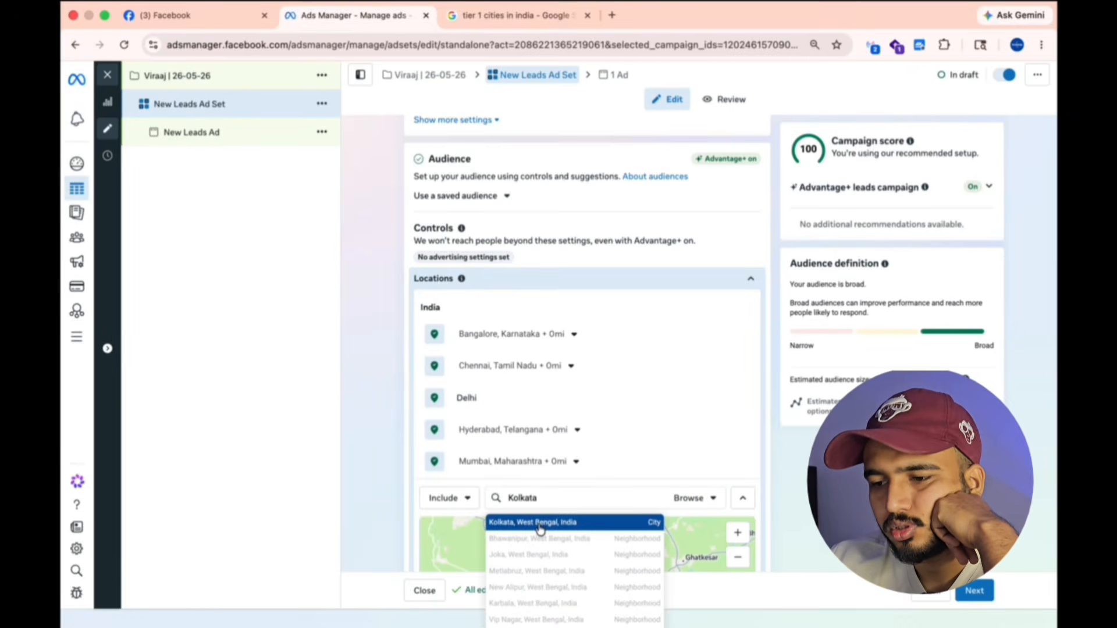
pyautogui.click(540, 523)
pyautogui.click(576, 462)
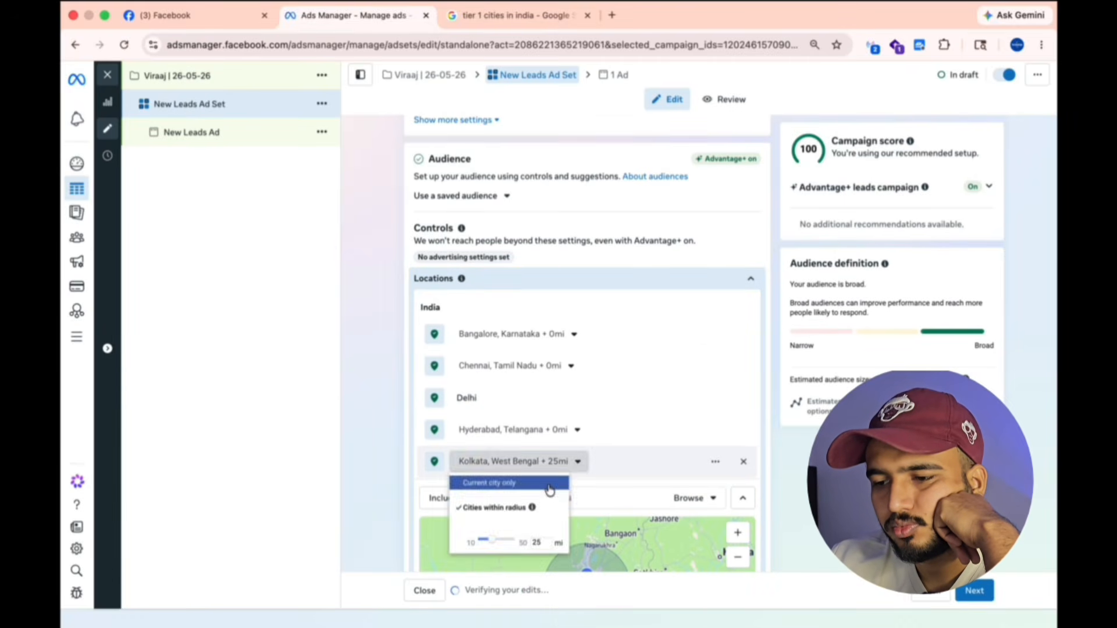
pyautogui.click(550, 490)
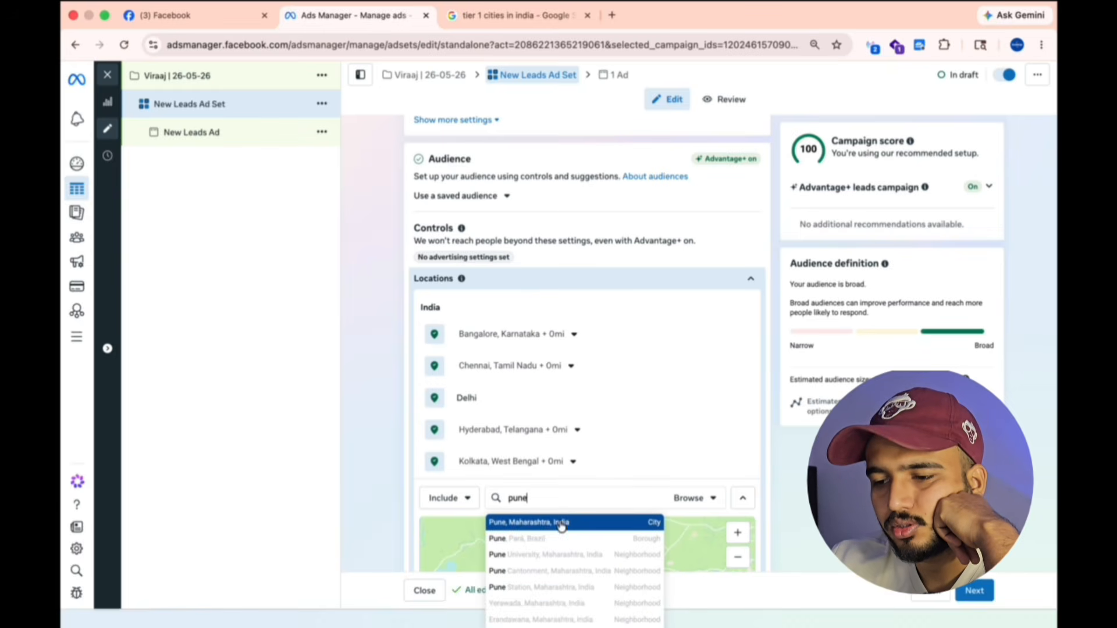
# Add Pune, Maharashtra, India as an audience location and limit it to the current city only
pyautogui.click(562, 524)
pyautogui.click(571, 457)
pyautogui.click(547, 477)
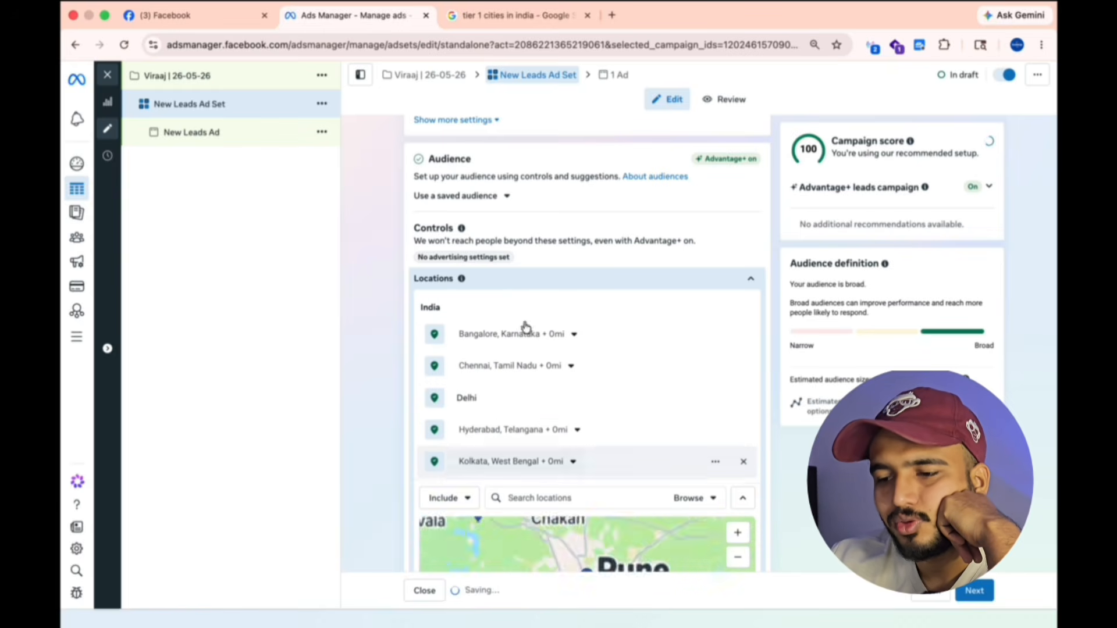
# Copy Ahmedabad from the Google city list, add Ahmedabad, Gujarat, India to the audience locations, and limit it to the current city only
pyautogui.click(553, 13)
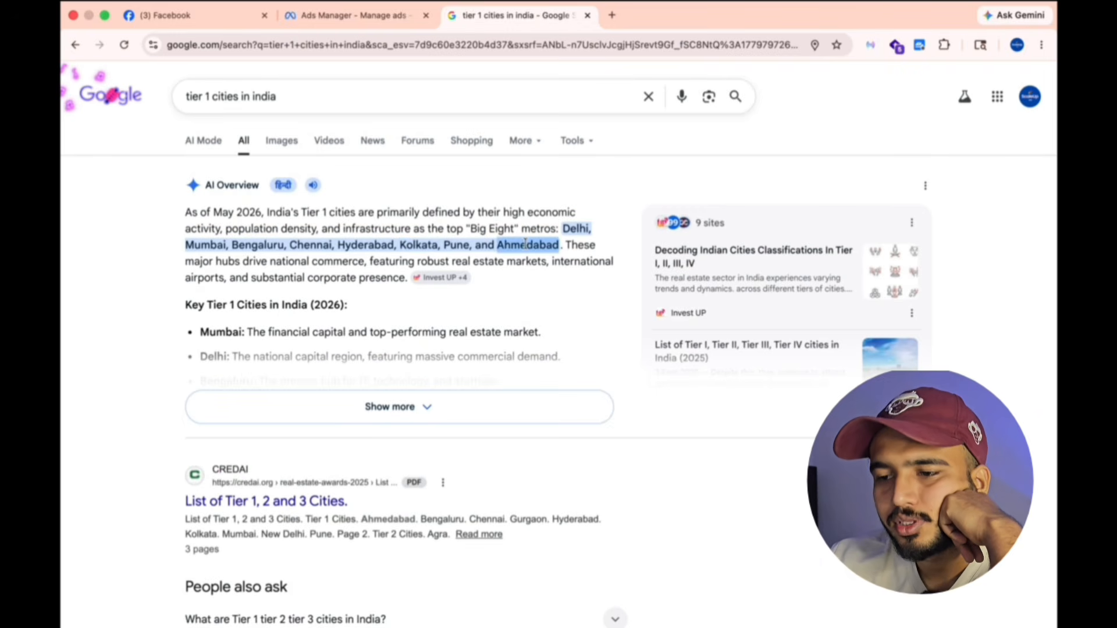
pyautogui.click(373, 15)
pyautogui.scroll(-2, 525, 429)
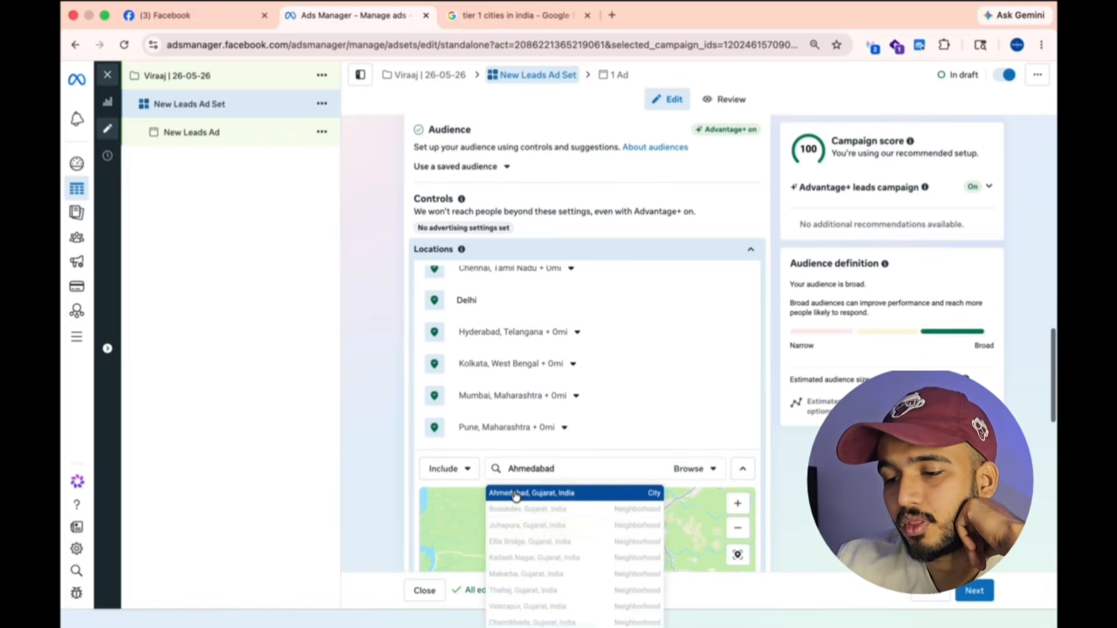
pyautogui.click(515, 494)
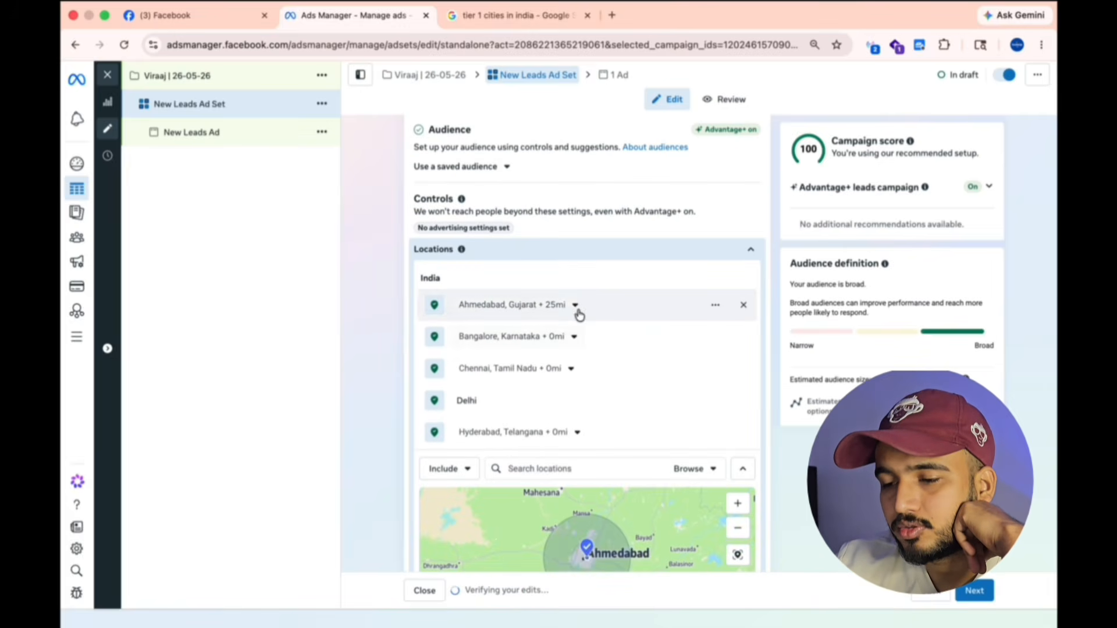
pyautogui.click(575, 305)
pyautogui.click(548, 330)
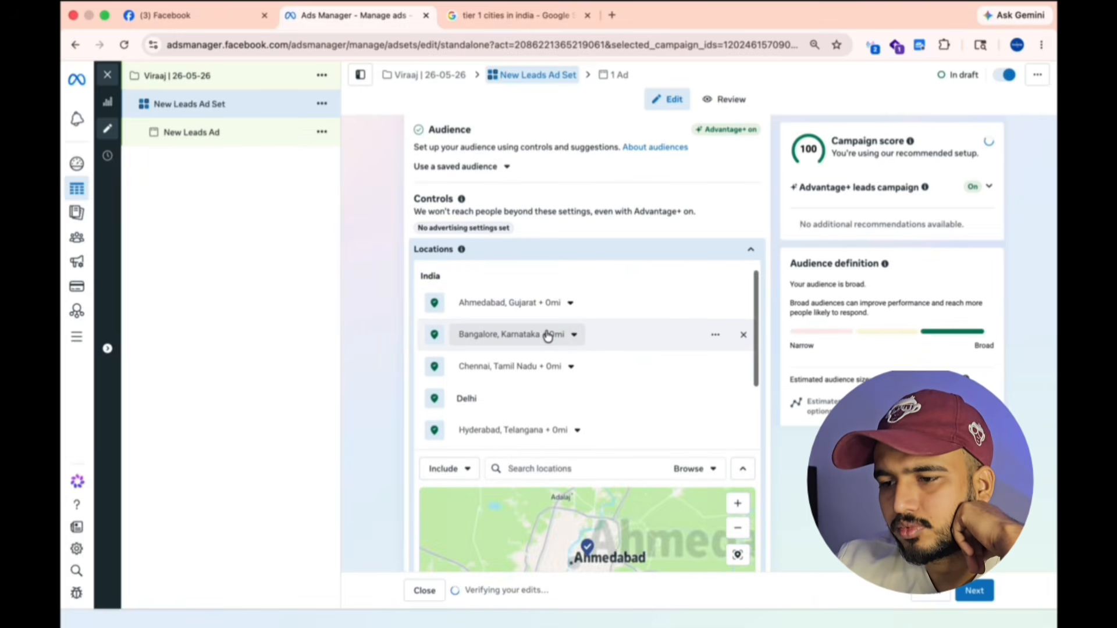
# Turn off reaching more people likely to respond to the ads, and look over the remaining audience, policy and placement settings
pyautogui.scroll(-6, 547, 335)
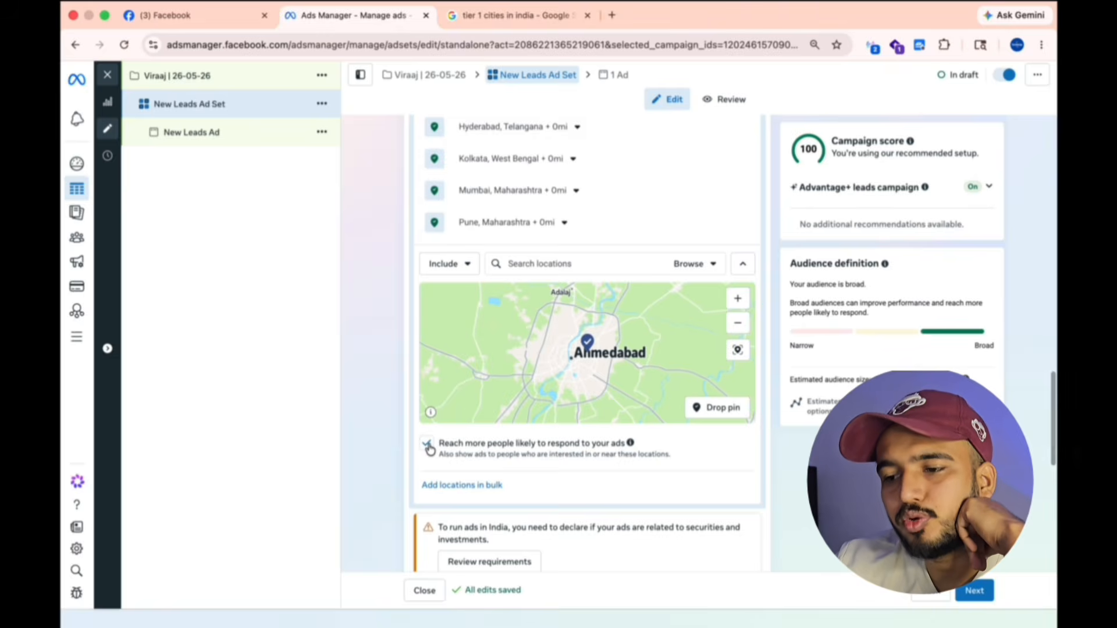
pyautogui.click(427, 445)
pyautogui.scroll(-5, 429, 448)
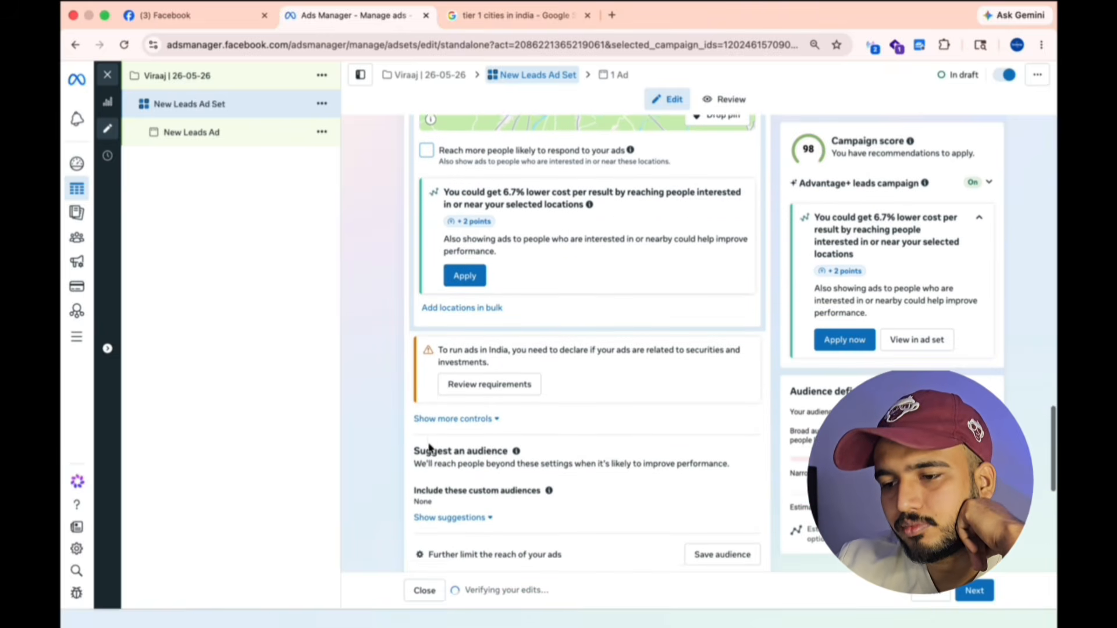
pyautogui.scroll(-1, 429, 445)
pyautogui.scroll(-1, 490, 372)
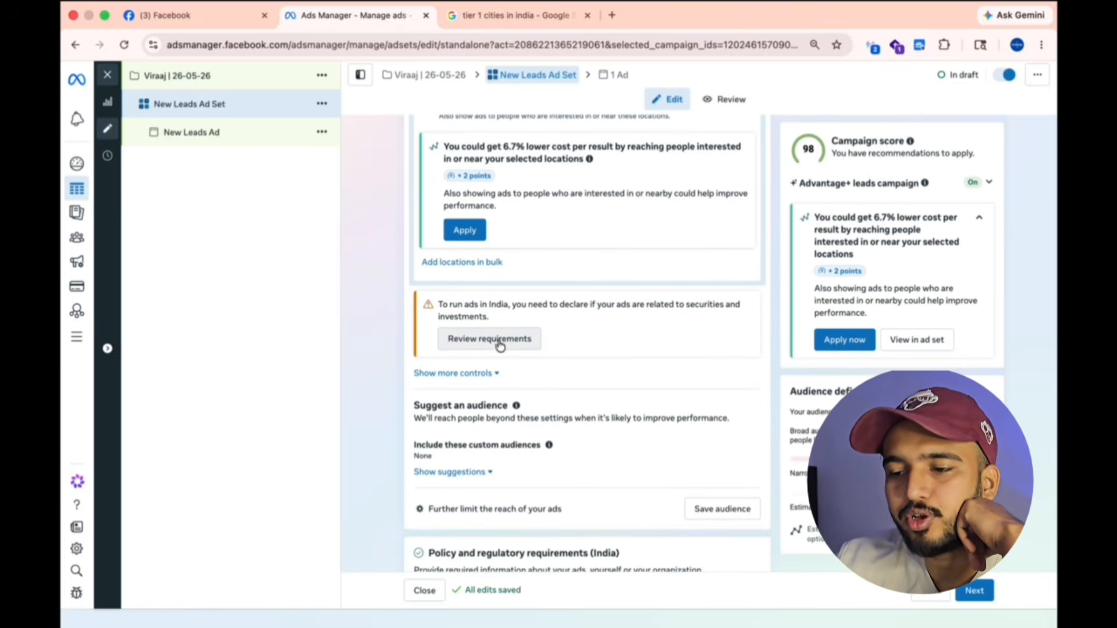
pyautogui.scroll(-6, 499, 346)
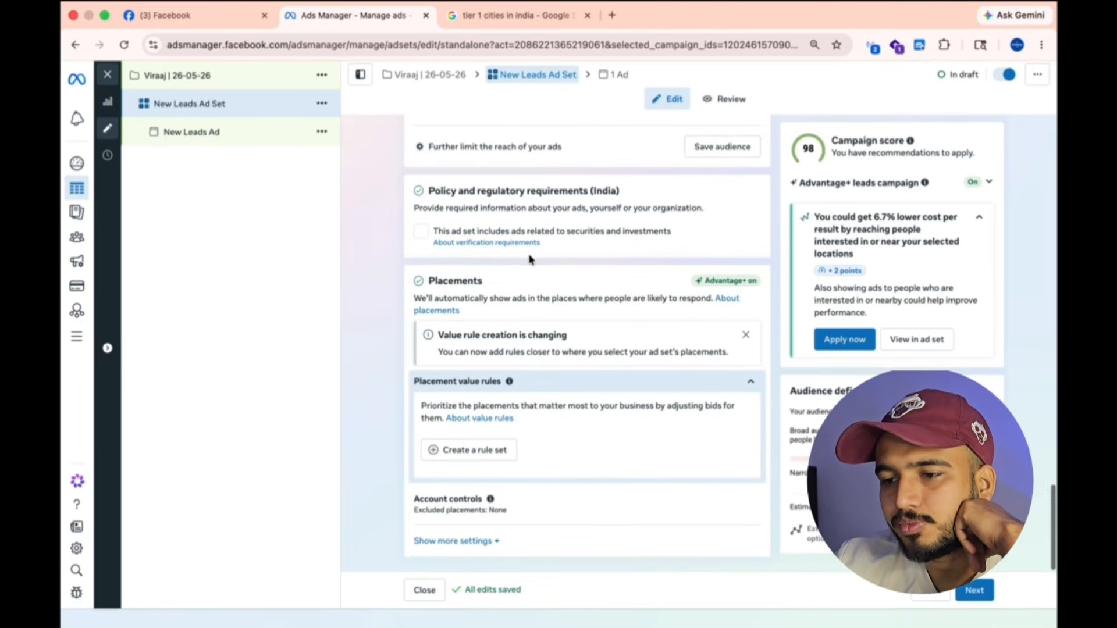
# Open the New Leads Ad and rename it as image 01
pyautogui.click(278, 140)
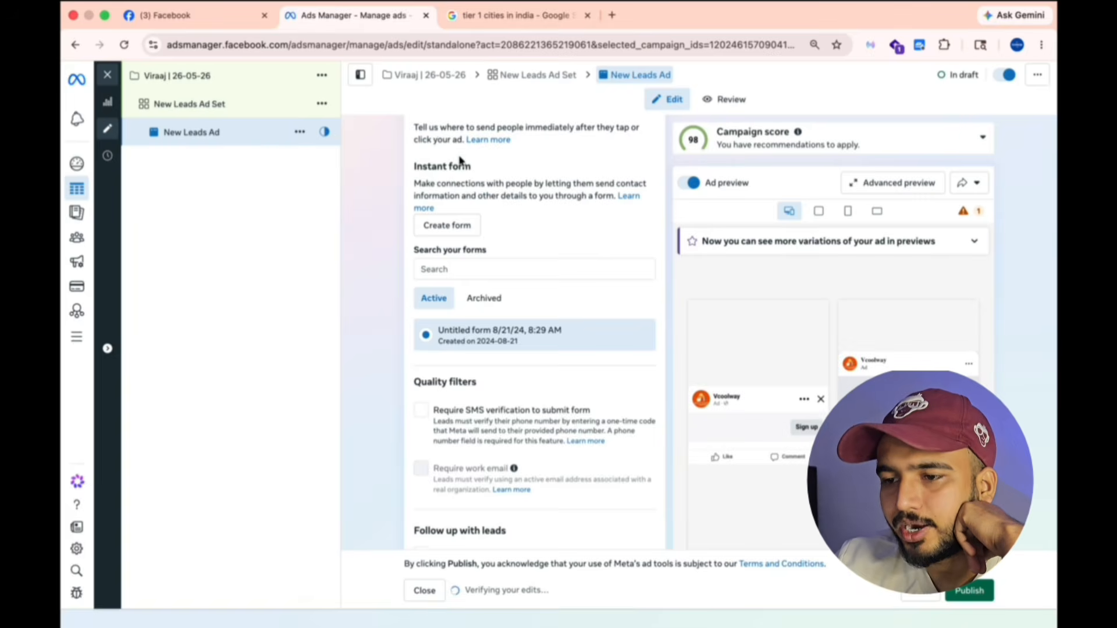
pyautogui.tripleClick(459, 165)
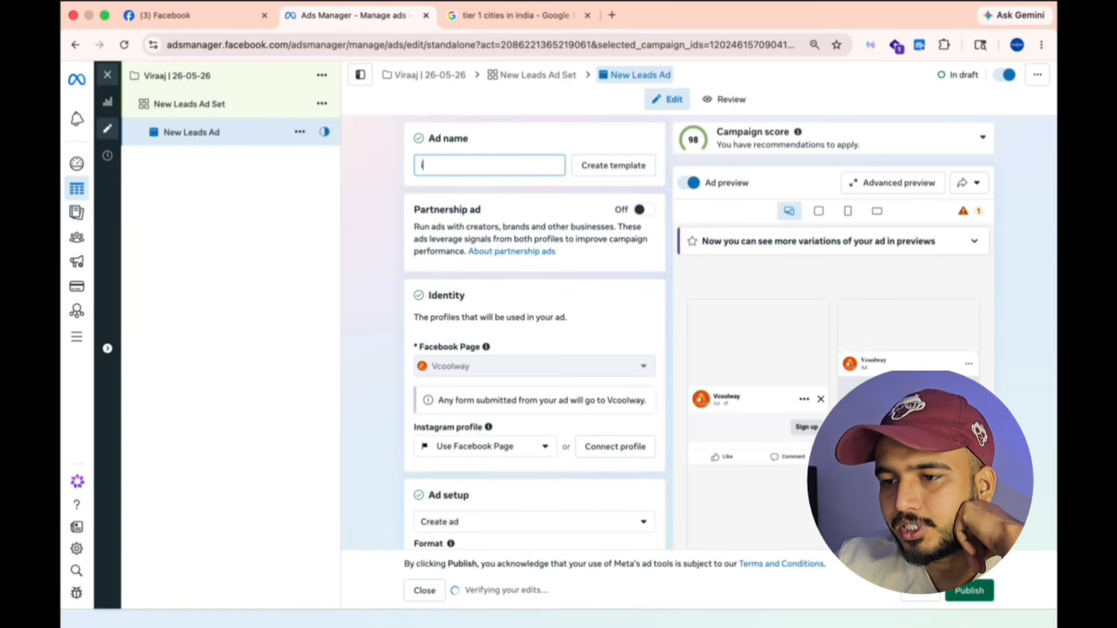
pyautogui.write('image 01')
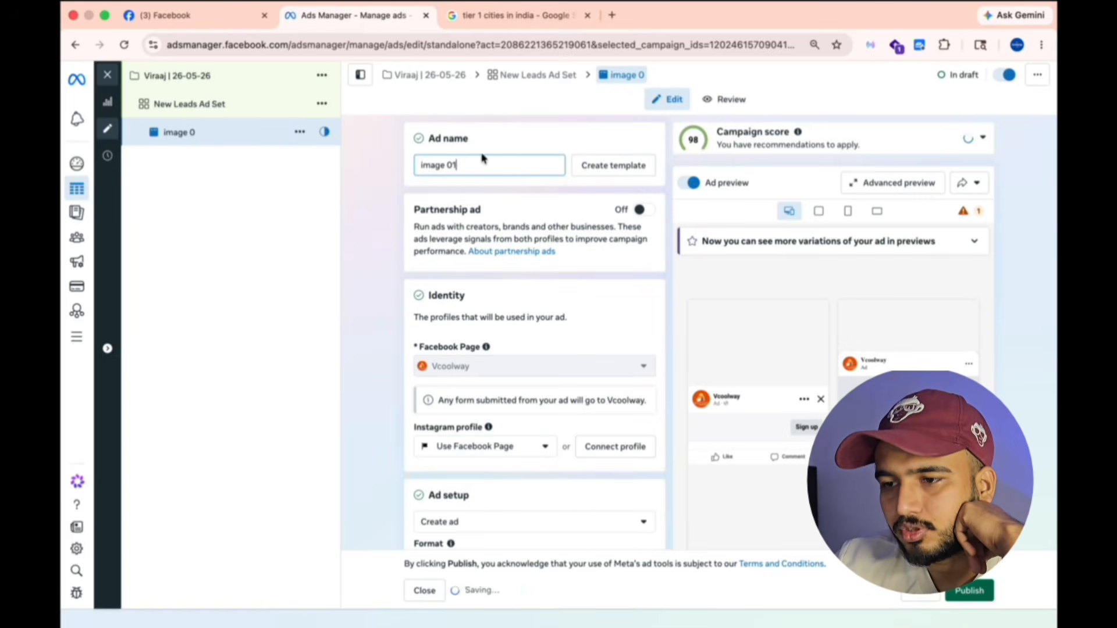
# Set up the ad creative as an image ad using the ChatGPT Shopify stores image from the account images
pyautogui.scroll(-10, 440, 300)
pyautogui.scroll(-5, 442, 305)
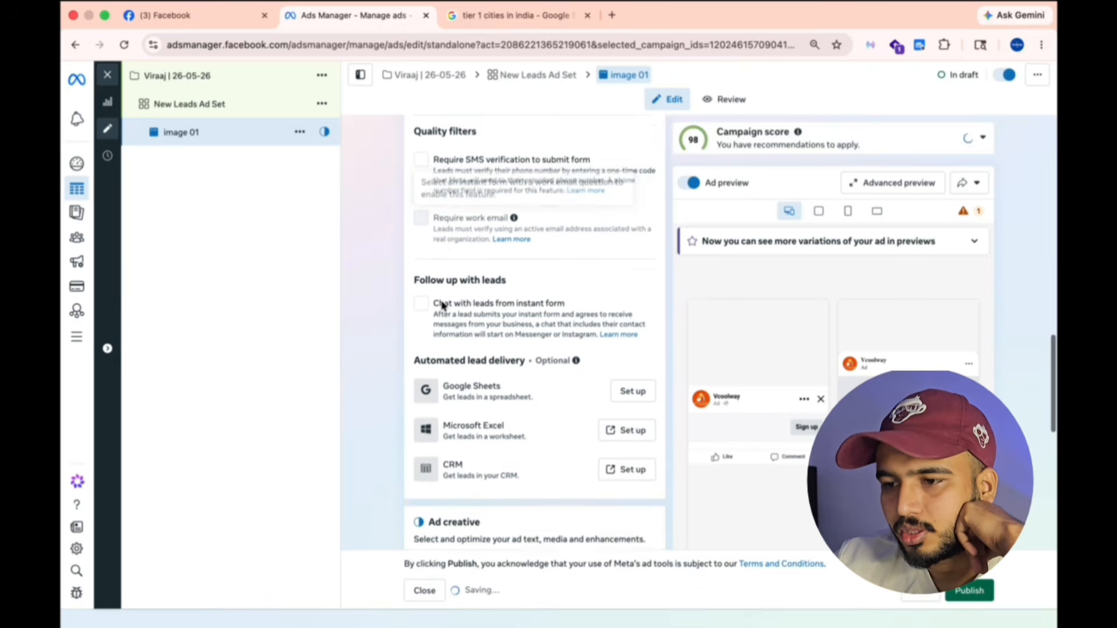
pyautogui.click(444, 329)
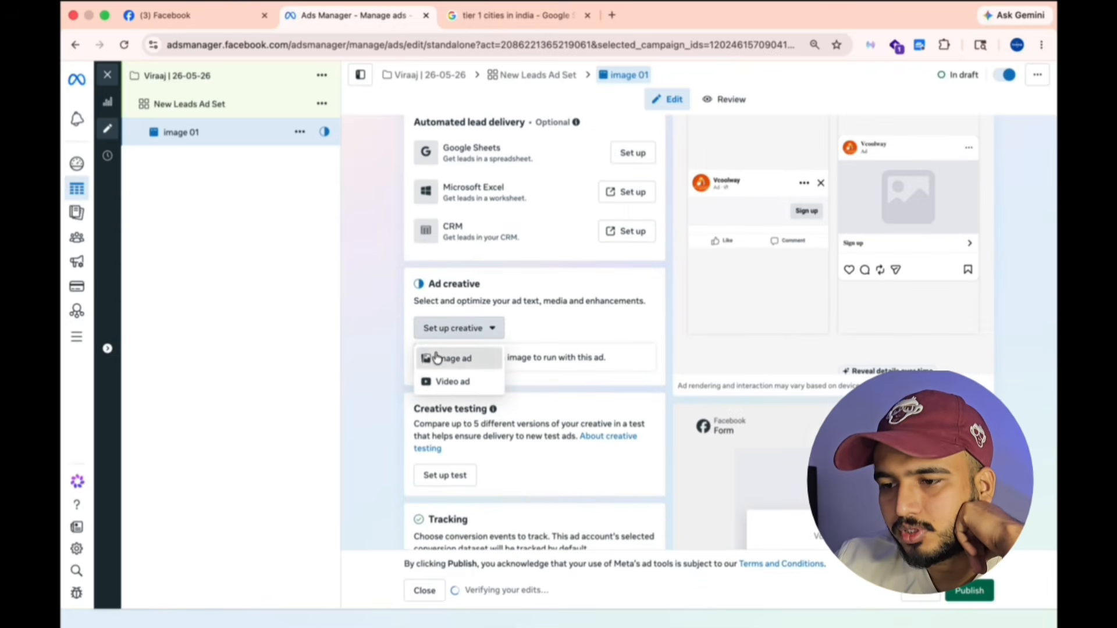
pyautogui.click(445, 358)
pyautogui.click(257, 261)
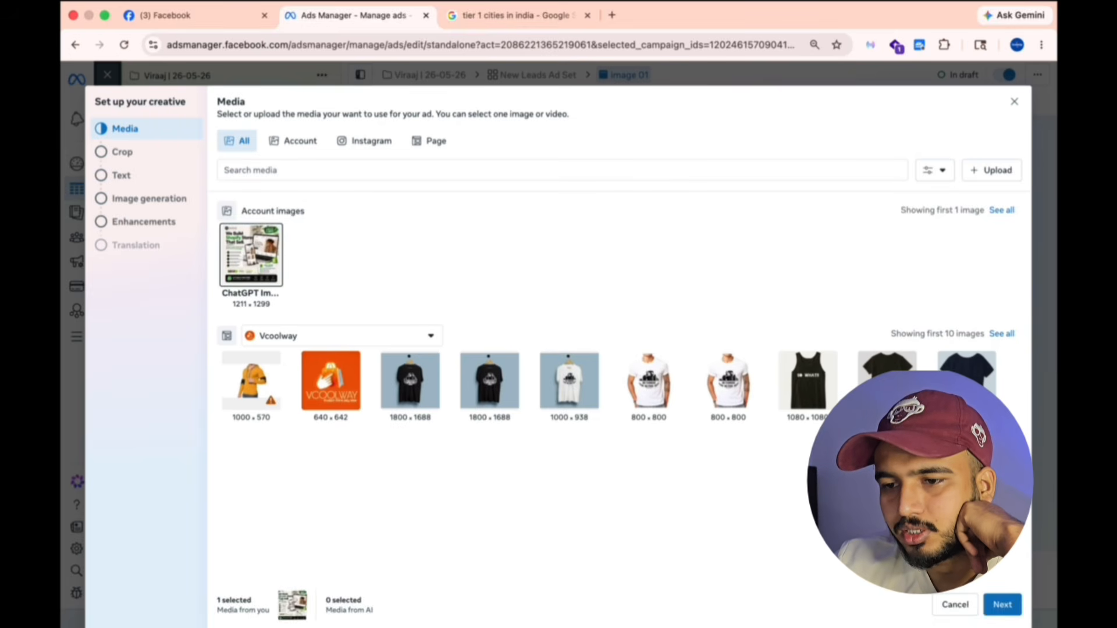
pyautogui.click(1002, 605)
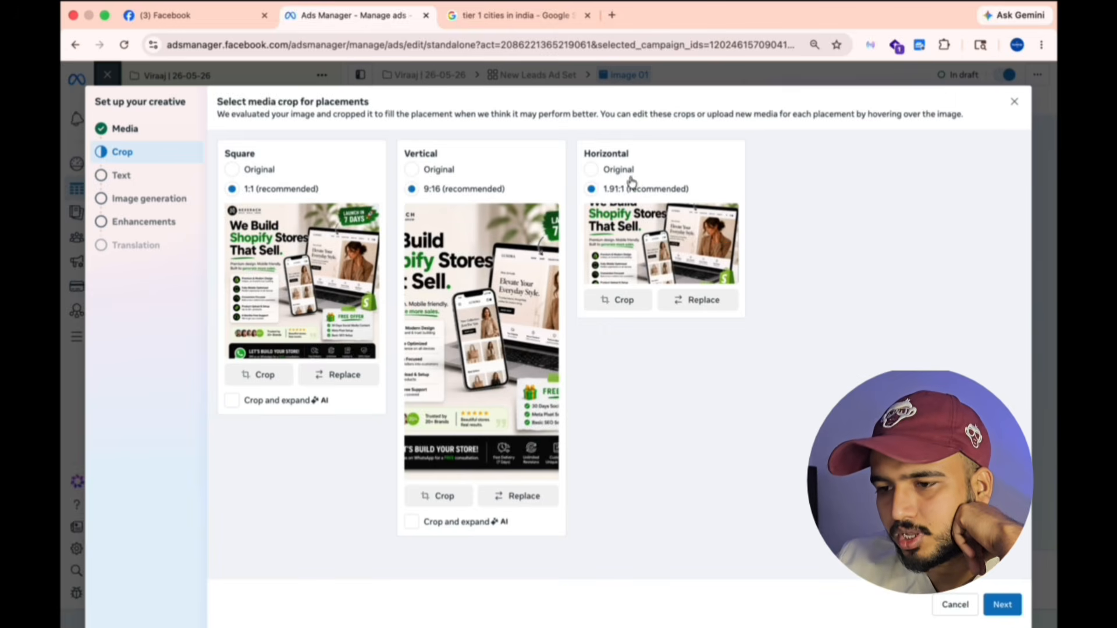
# Keep the original image crop for the horizontal, vertical and square placements and continue to the text settings
pyautogui.click(591, 169)
pyautogui.click(445, 169)
pyautogui.click(309, 167)
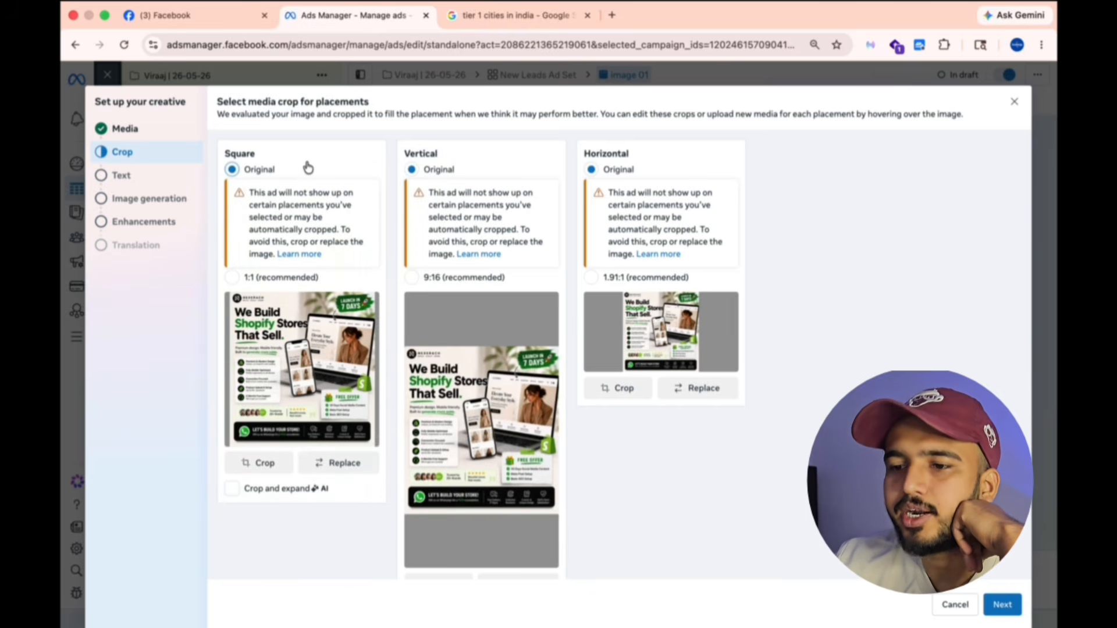
pyautogui.click(1000, 608)
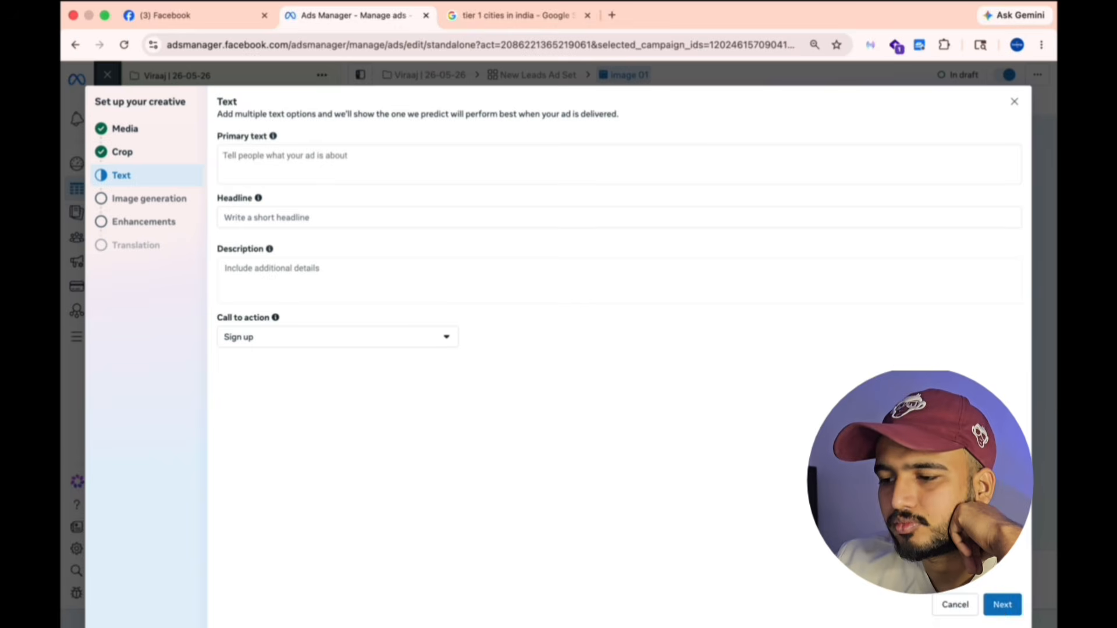
# Set the ad's call to action to Learn more
pyautogui.click(445, 347)
pyautogui.scroll(-1, 414, 439)
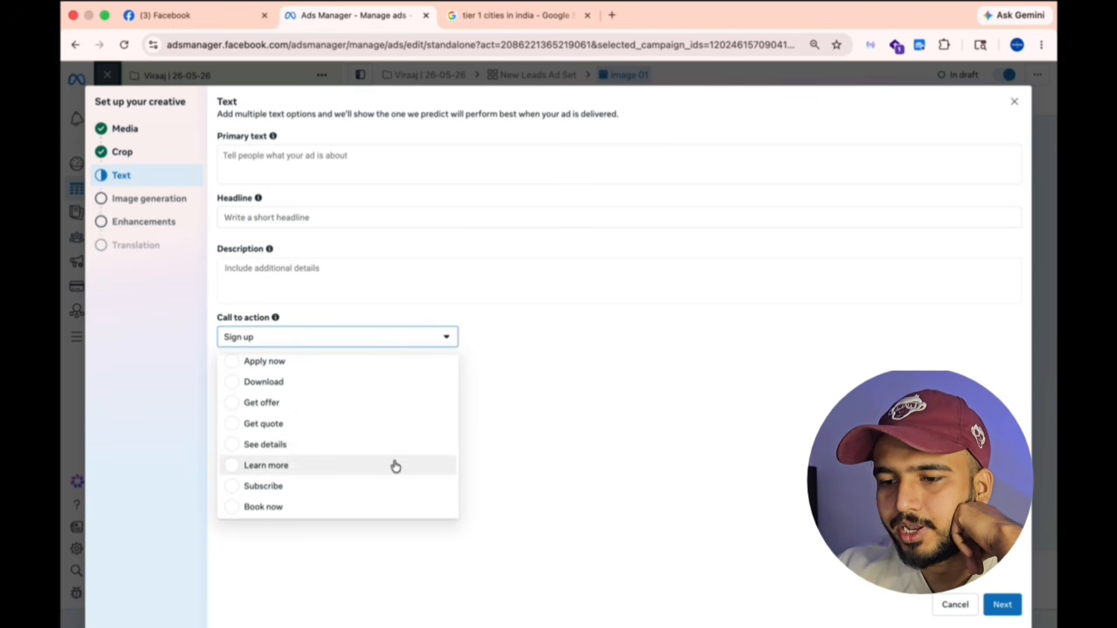
pyautogui.click(396, 466)
# Switch to the ChatGPT conversation and examine the Facebook ad copy variations and their headlines, ending at Ad Copy 2
pyautogui.hotkey('ctrl', 'Left')
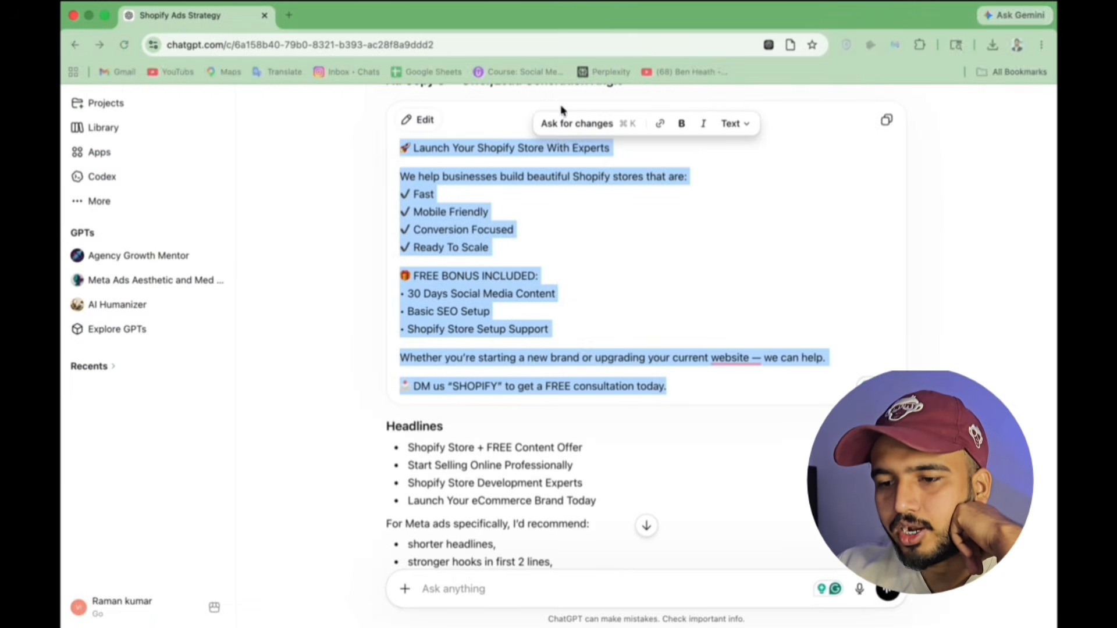
pyautogui.click(535, 237)
pyautogui.scroll(15, 536, 237)
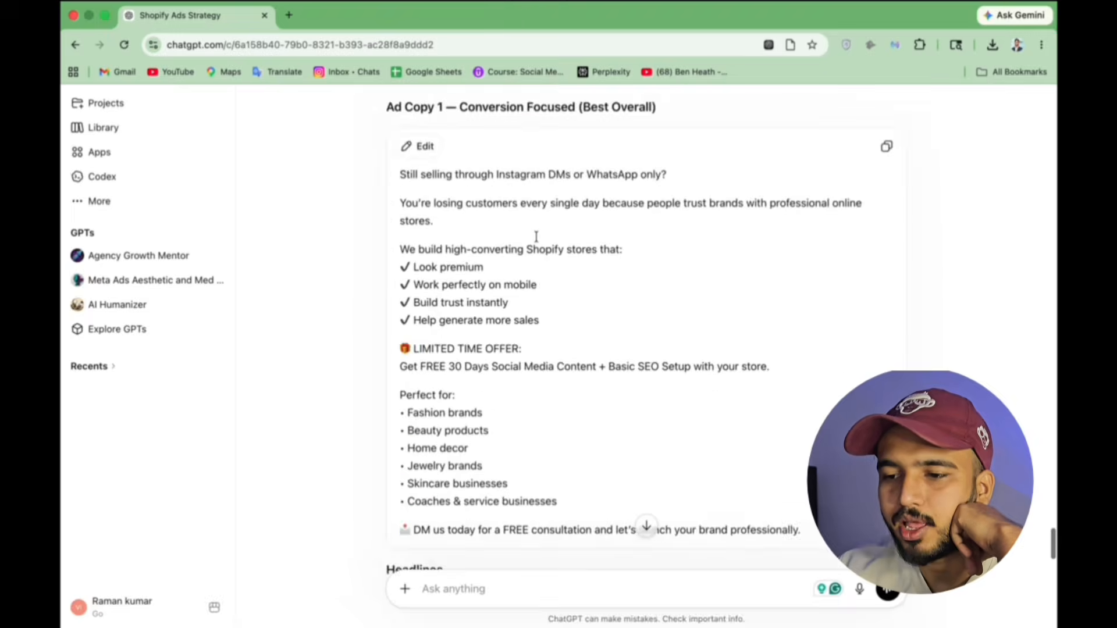
pyautogui.scroll(-1, 537, 242)
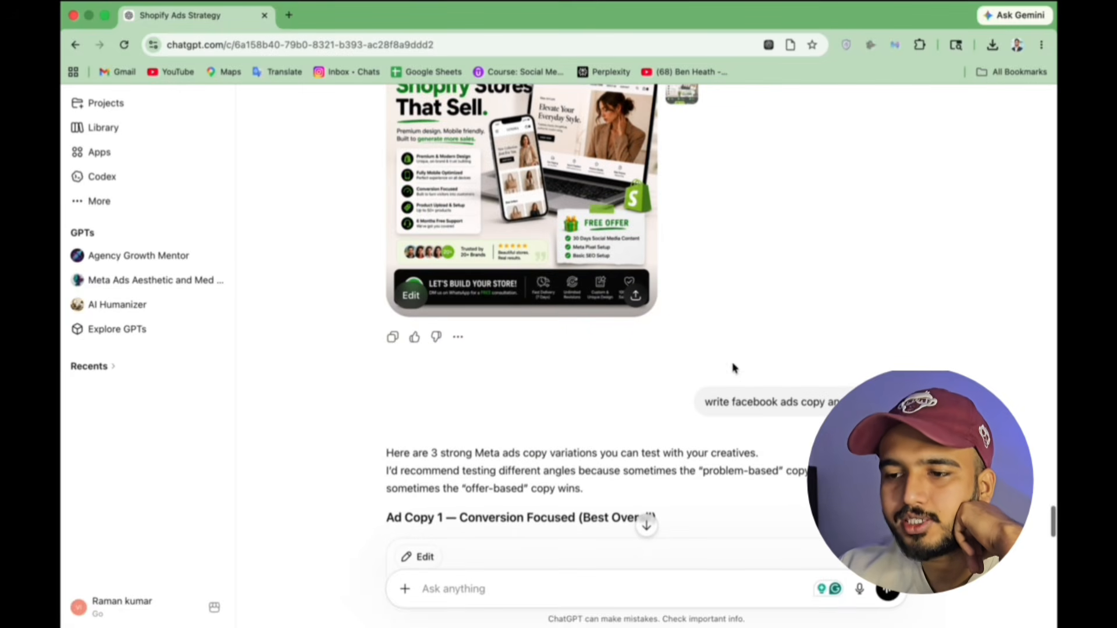
pyautogui.tripleClick(723, 398)
pyautogui.click(620, 404)
pyautogui.scroll(-1, 621, 403)
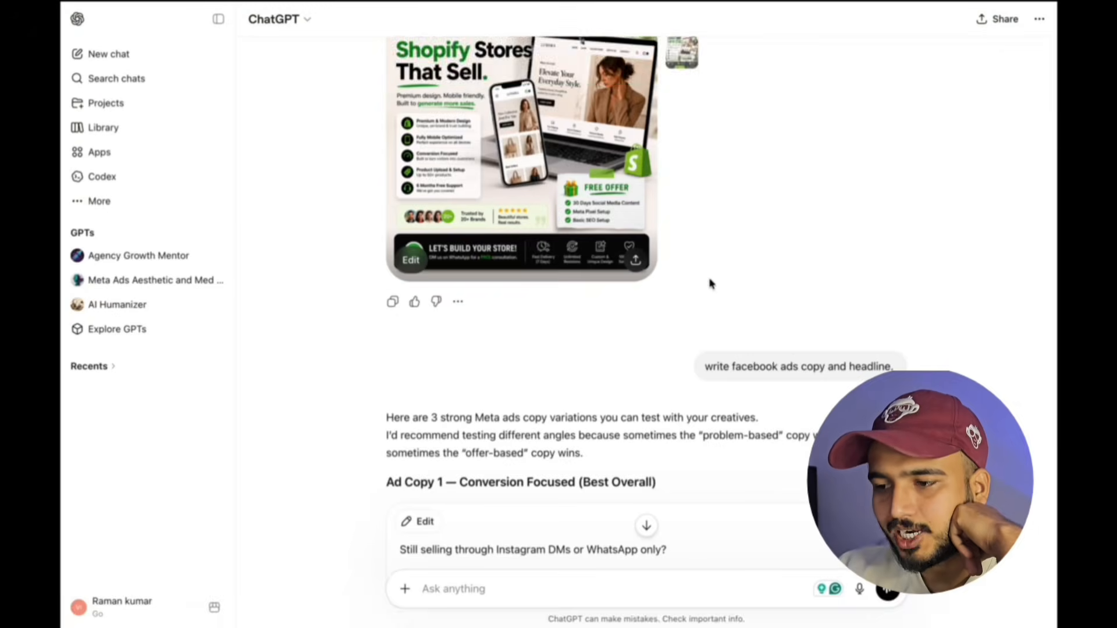
pyautogui.scroll(-5, 709, 283)
pyautogui.scroll(-12, 803, 264)
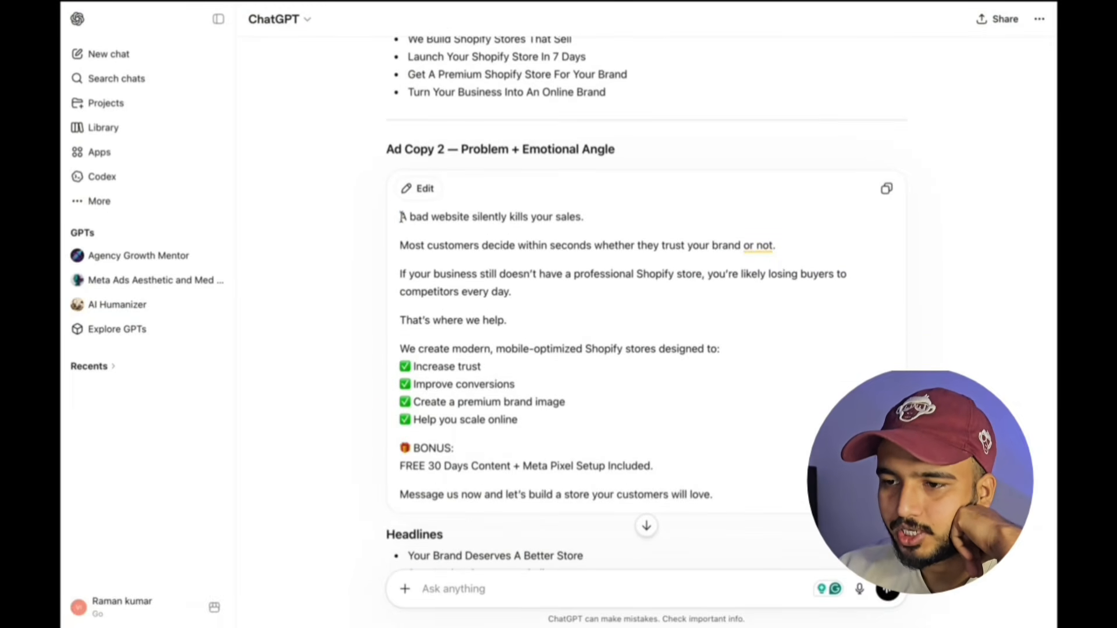
pyautogui.scroll(-2, 402, 217)
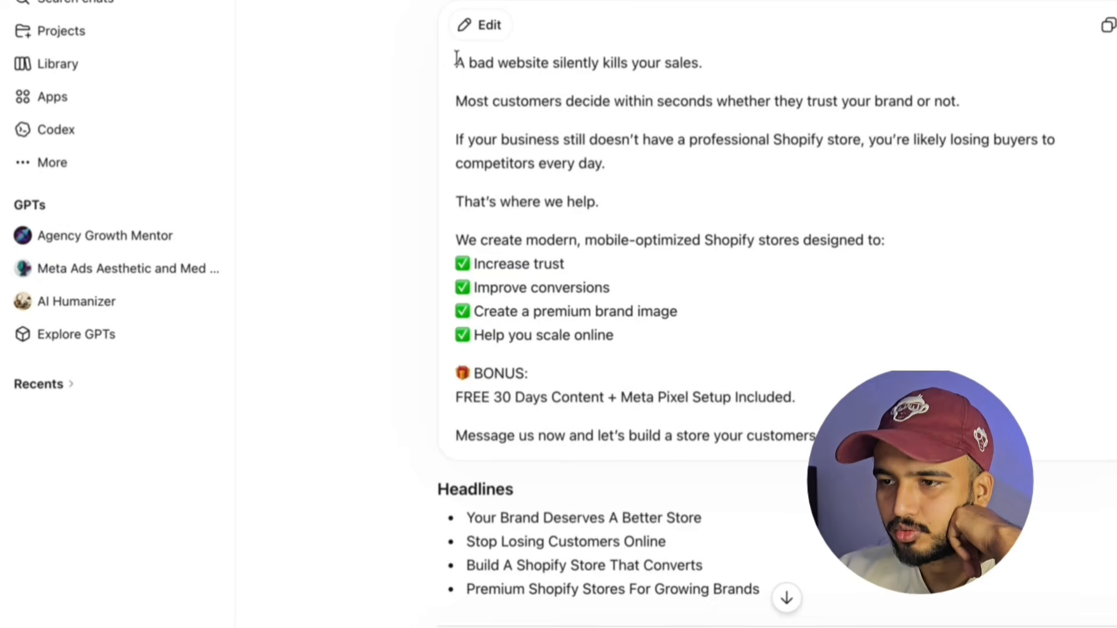
# Copy the Ad Copy 2 text from ChatGPT into the ad's primary text and change "Message us now" to "Contact us now"
pyautogui.moveTo(457, 58); pyautogui.dragTo(843, 442)
pyautogui.hotkey('ctrl', 'c')
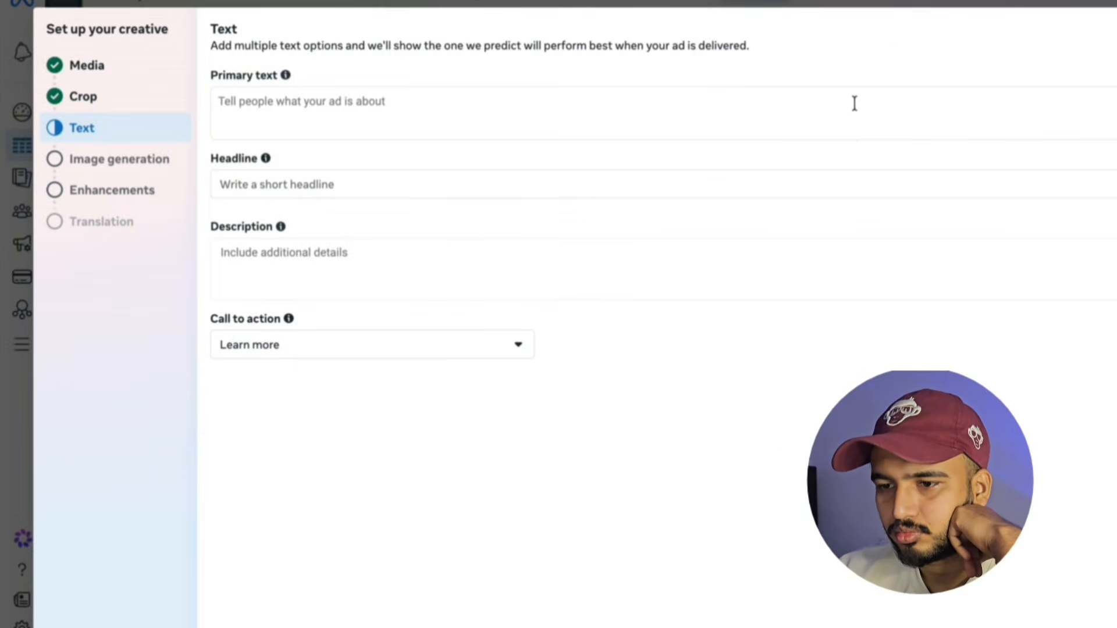
pyautogui.click(855, 104)
pyautogui.hotkey('ctrl', 'v')
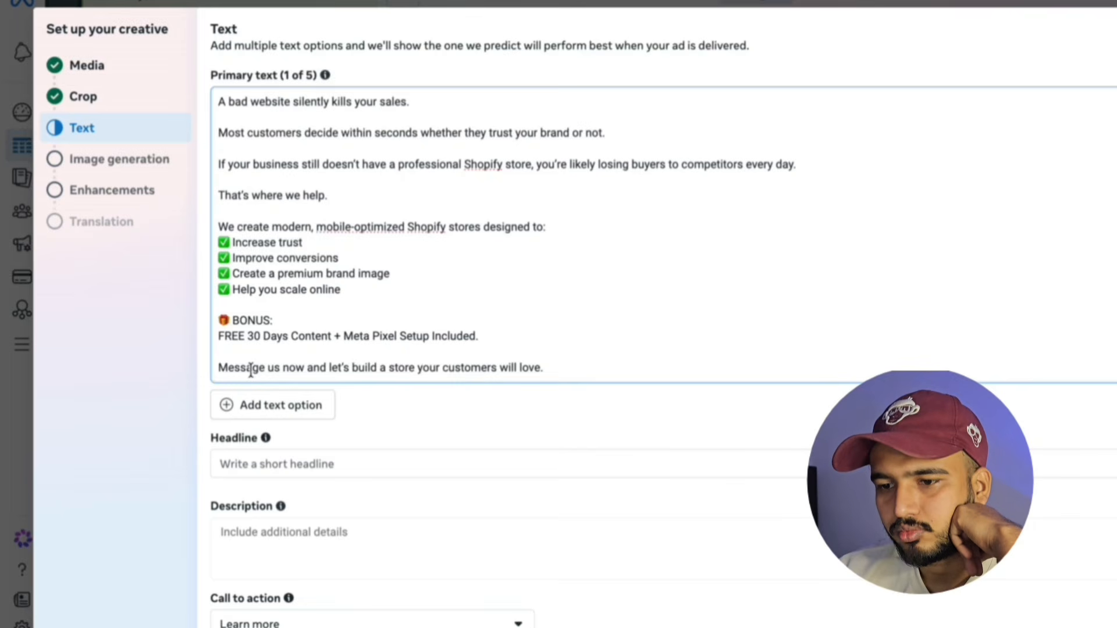
pyautogui.write('Contact')
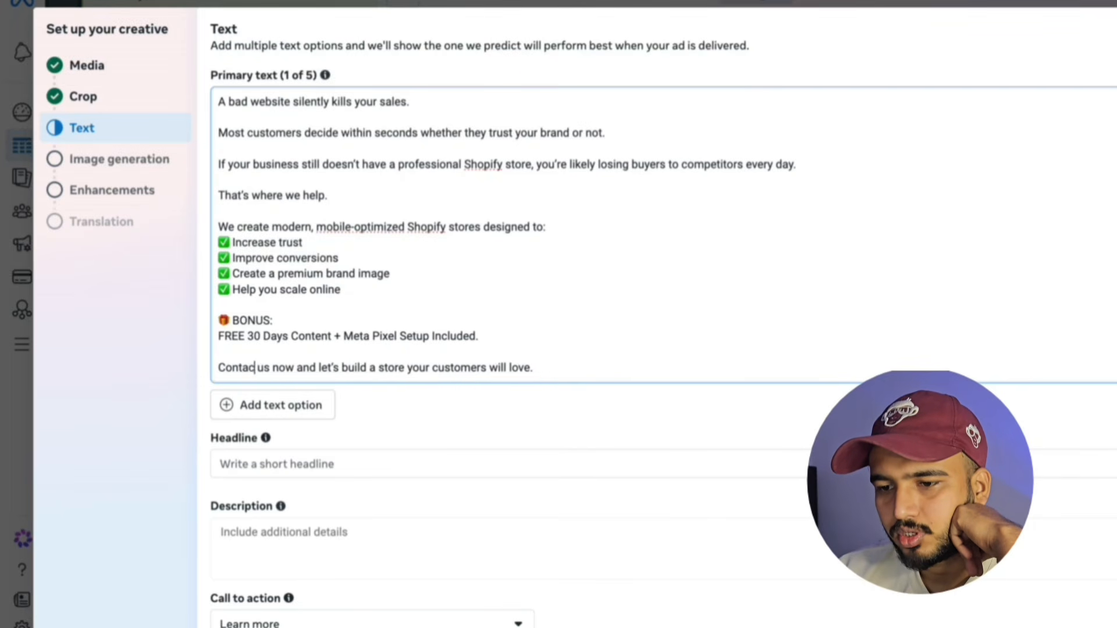
# Add a second primary text option containing ChatGPT's Ad Copy 3, the Offer/Lead Generation Angle
pyautogui.click(262, 403)
pyautogui.hotkey('ctrl', 'Left')
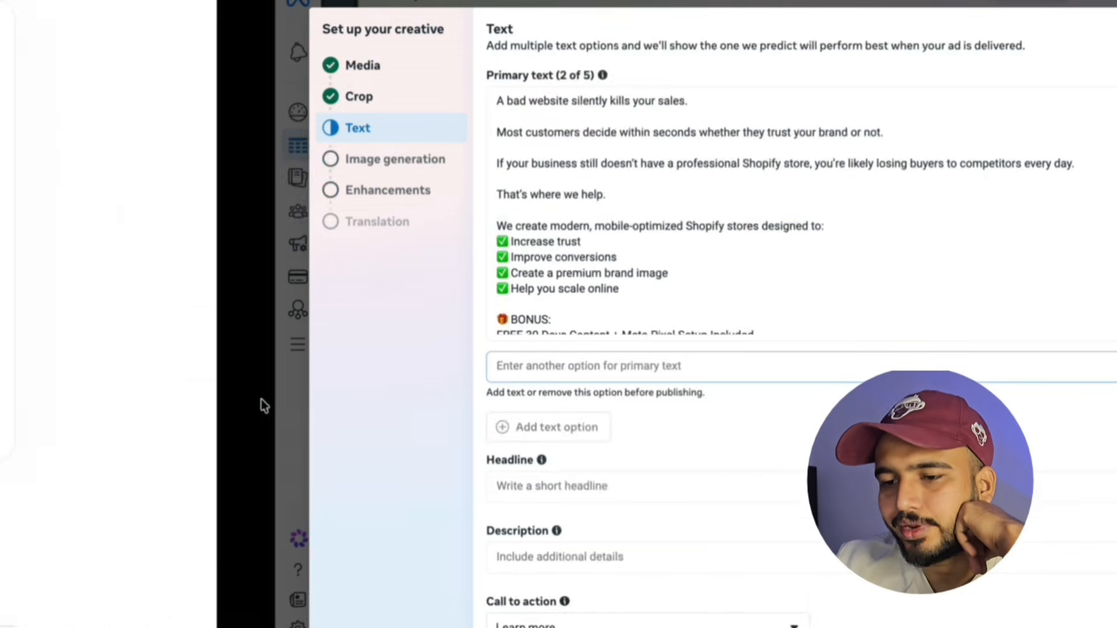
pyautogui.scroll(-10, 409, 406)
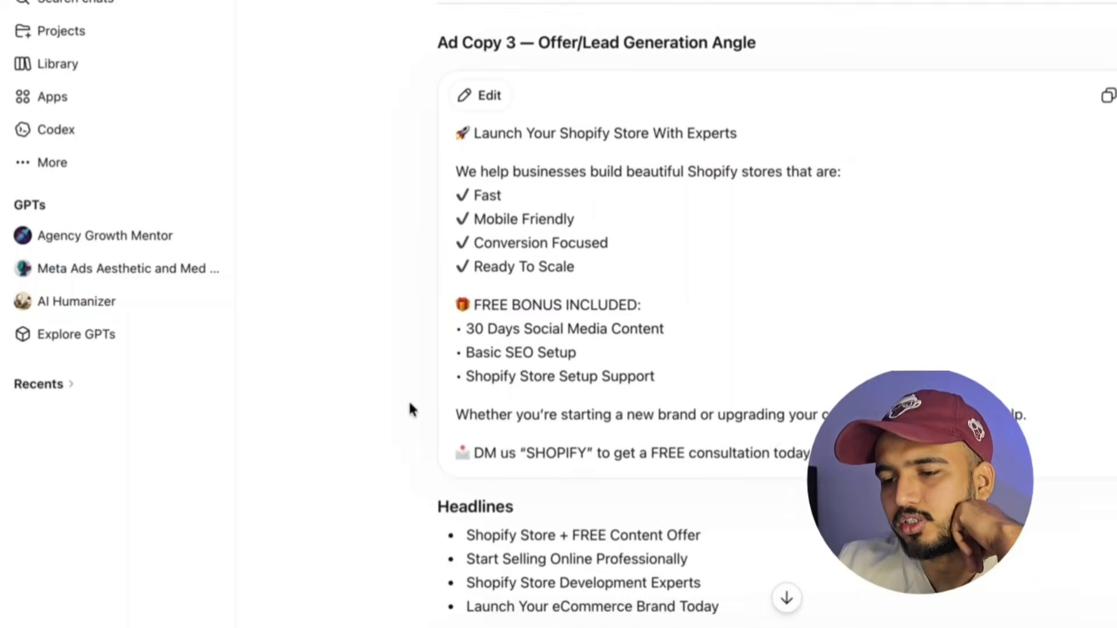
pyautogui.click(1107, 80)
pyautogui.hotkey('ctrl', 'Right')
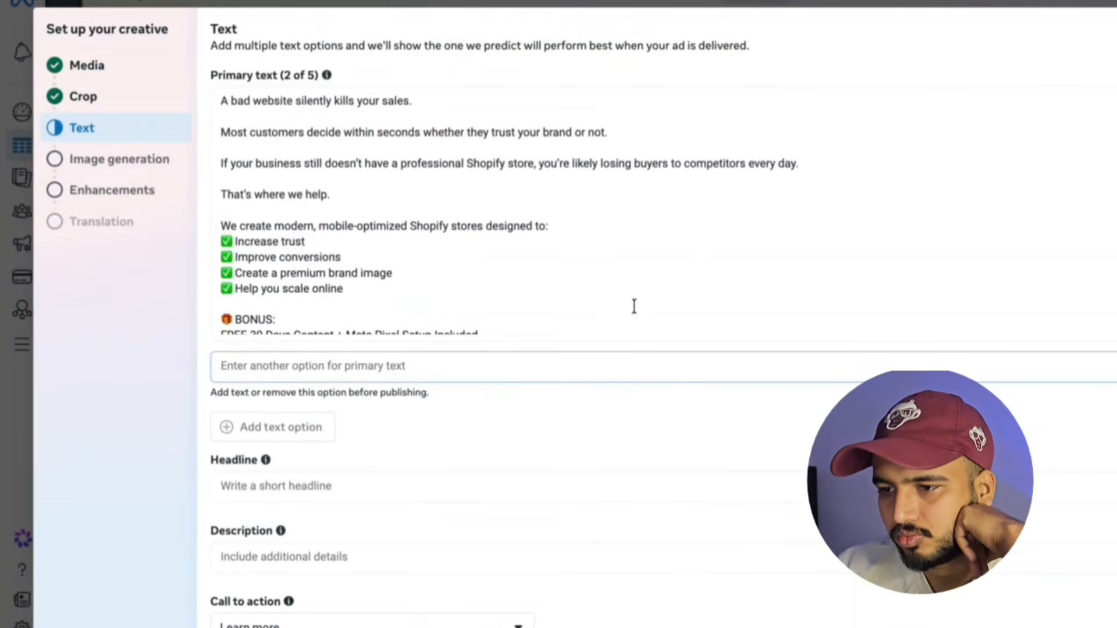
pyautogui.click(606, 366)
pyautogui.hotkey('ctrl', 'v')
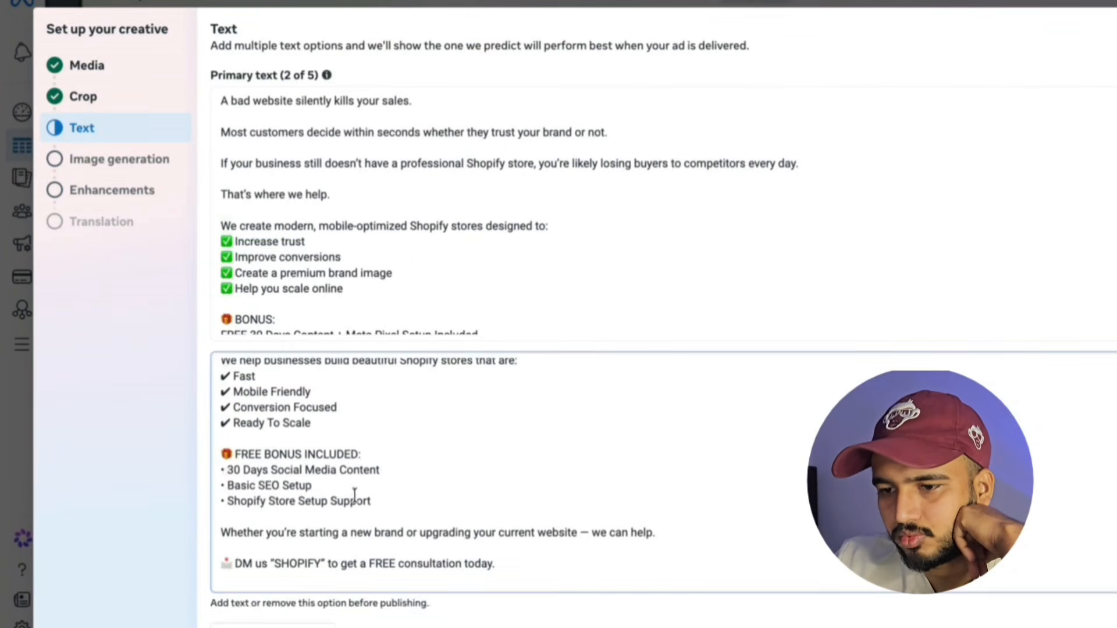
# Reword the closing line of the second primary text to "Contact us now to get a FREE consultation today."
pyautogui.press('BackSpace')
pyautogui.press('BackSpace')
pyautogui.press('BackSpace')
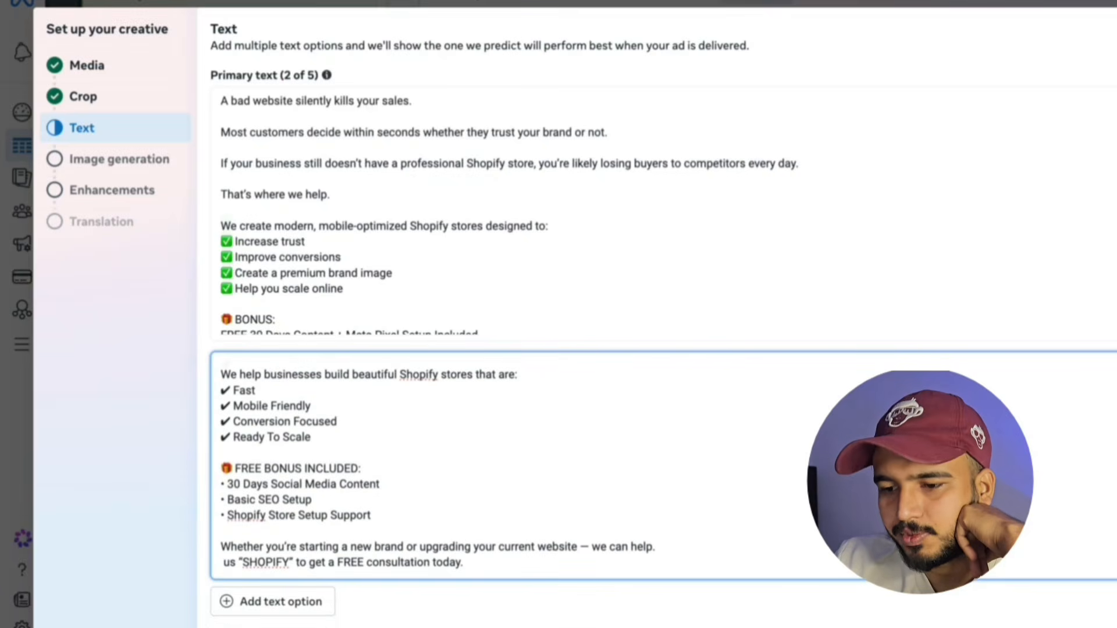
pyautogui.press('Return')
pyautogui.write('Contact')
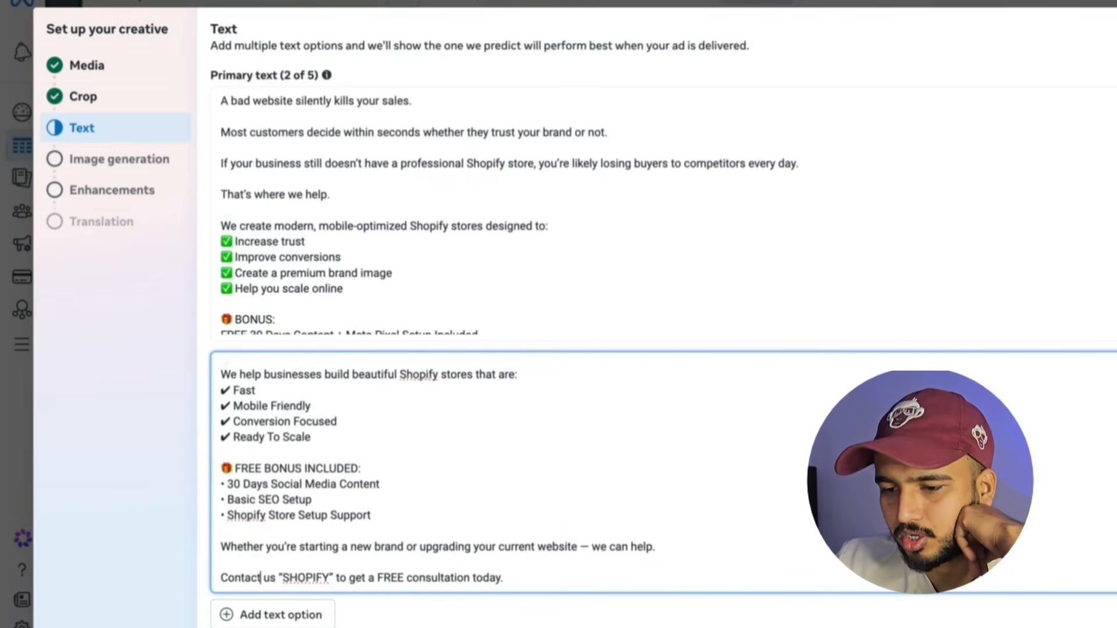
pyautogui.press('BackSpace')
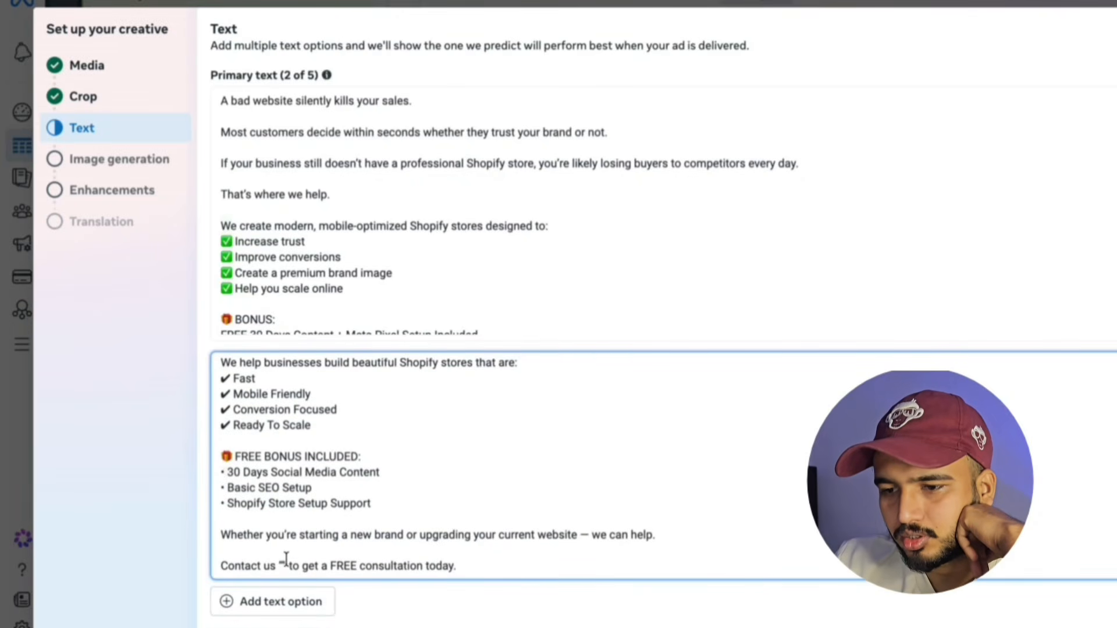
pyautogui.write('now')
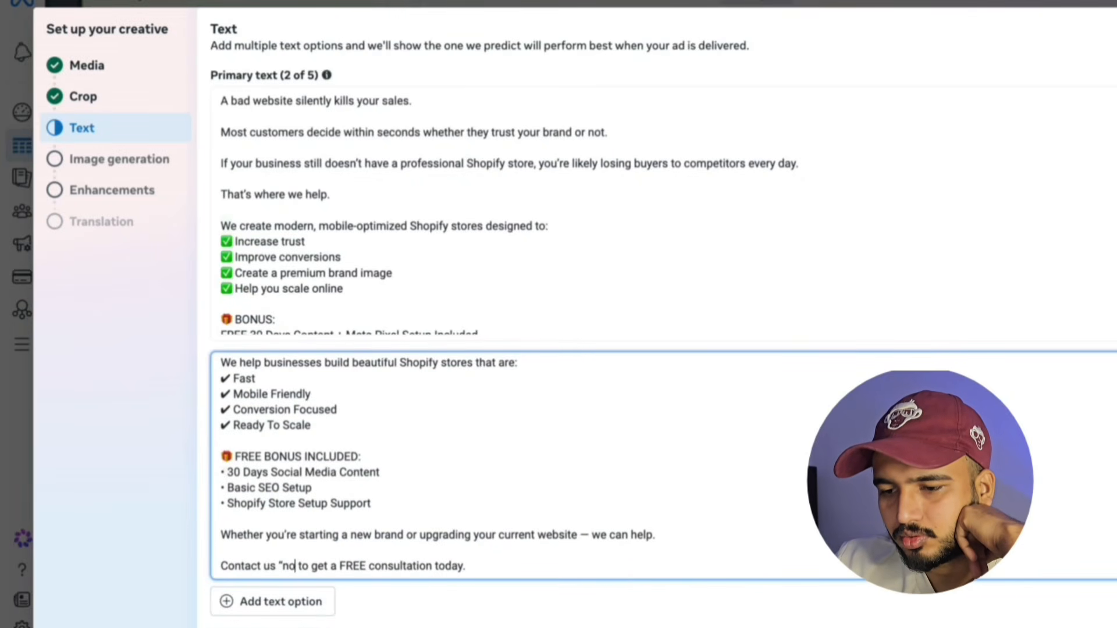
pyautogui.press('Left')
pyautogui.press('BackSpace')
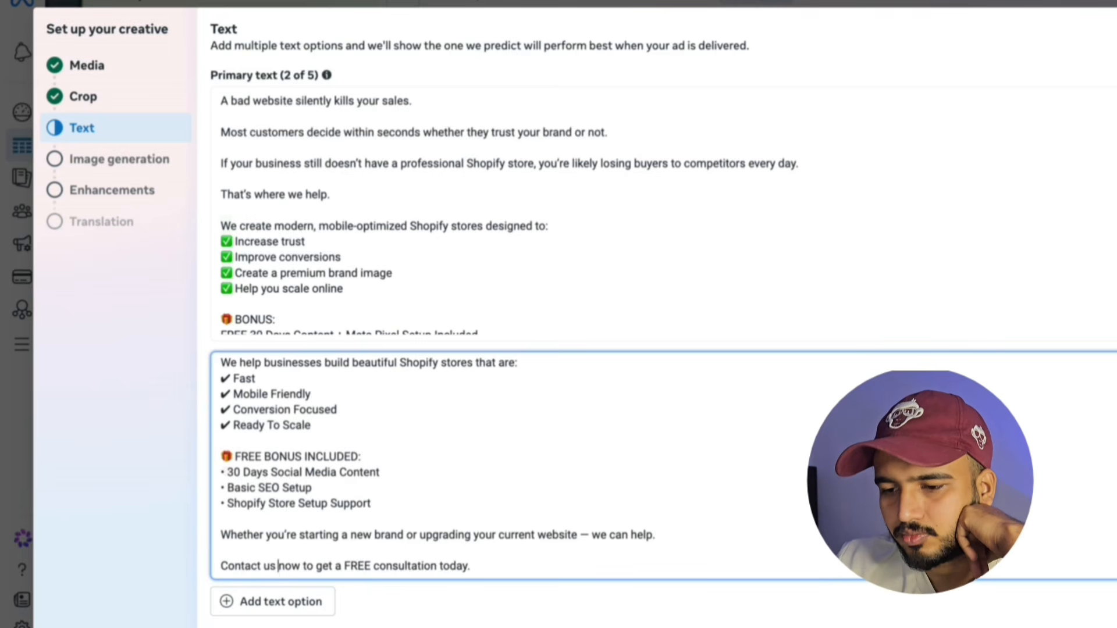
# Copy "Build A Shopify Store That Converts" from ChatGPT's Ad Copy 2 headlines into the ad's headline
pyautogui.scroll(-3, 333, 596)
pyautogui.click(420, 505)
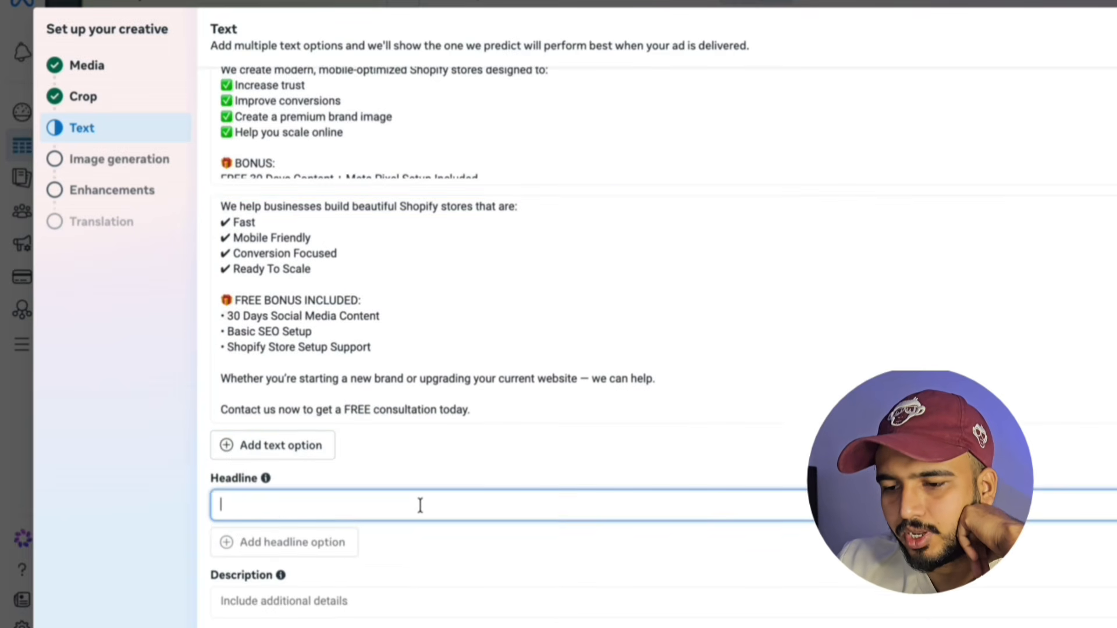
pyautogui.hotkey('ctrl', 'Left')
pyautogui.scroll(-1, 570, 329)
pyautogui.scroll(6, 558, 291)
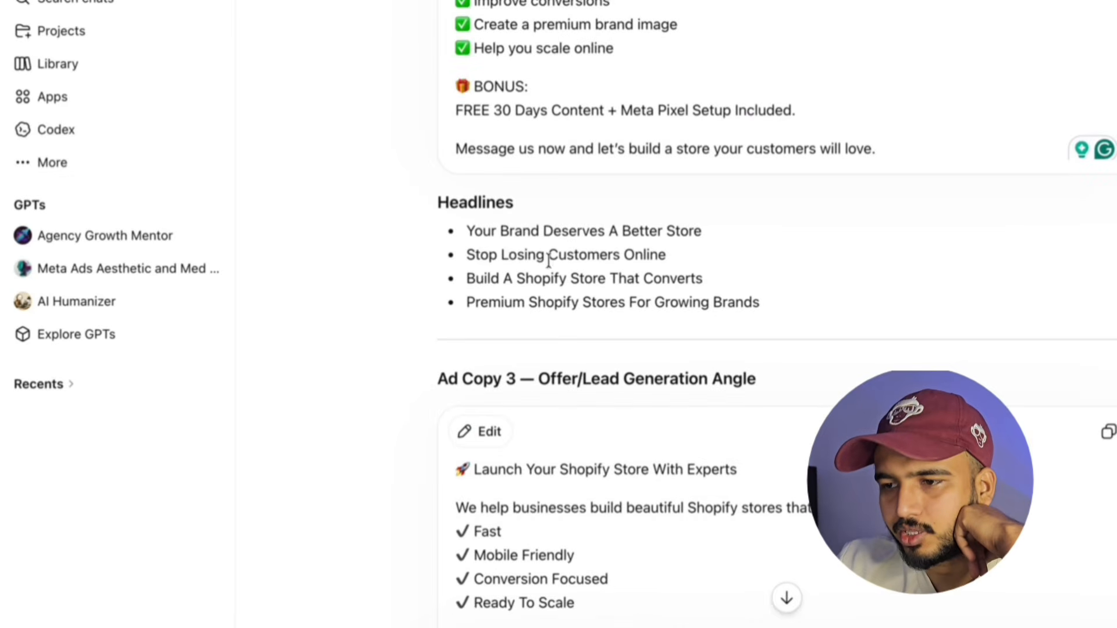
pyautogui.moveTo(466, 278); pyautogui.dragTo(713, 277)
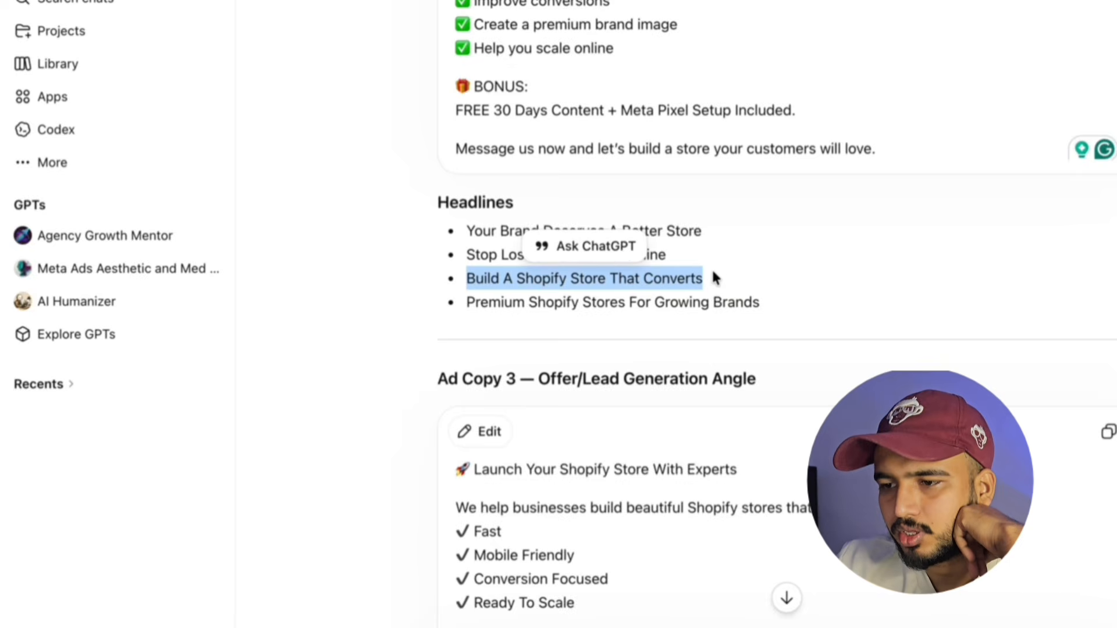
pyautogui.hotkey('ctrl', 'Right')
pyautogui.hotkey('ctrl', 'v')
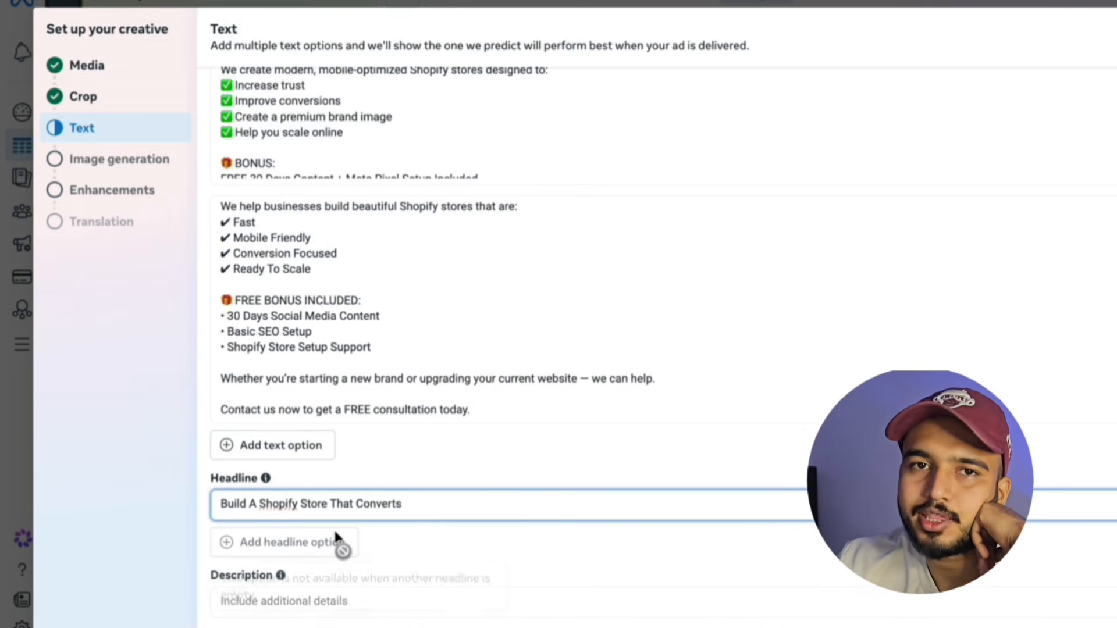
# Add a second headline option with ChatGPT's "Premium Shopify Stores For Growing Brands"
pyautogui.click(326, 550)
pyautogui.hotkey('ctrl', 'Left')
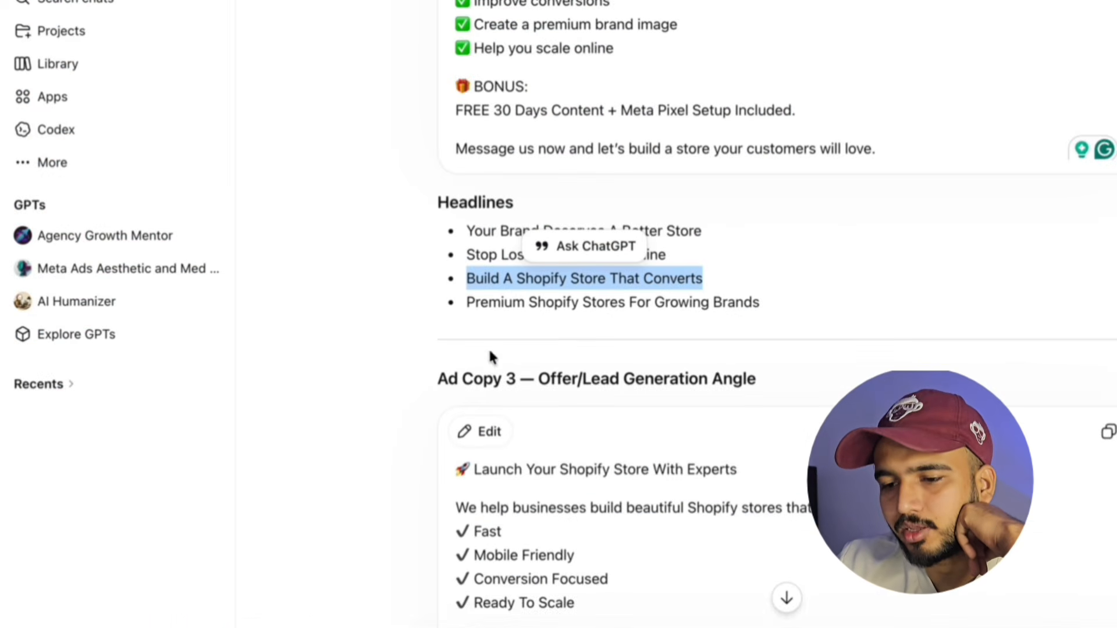
pyautogui.moveTo(466, 304); pyautogui.dragTo(868, 300)
pyautogui.hotkey('ctrl', 'Right')
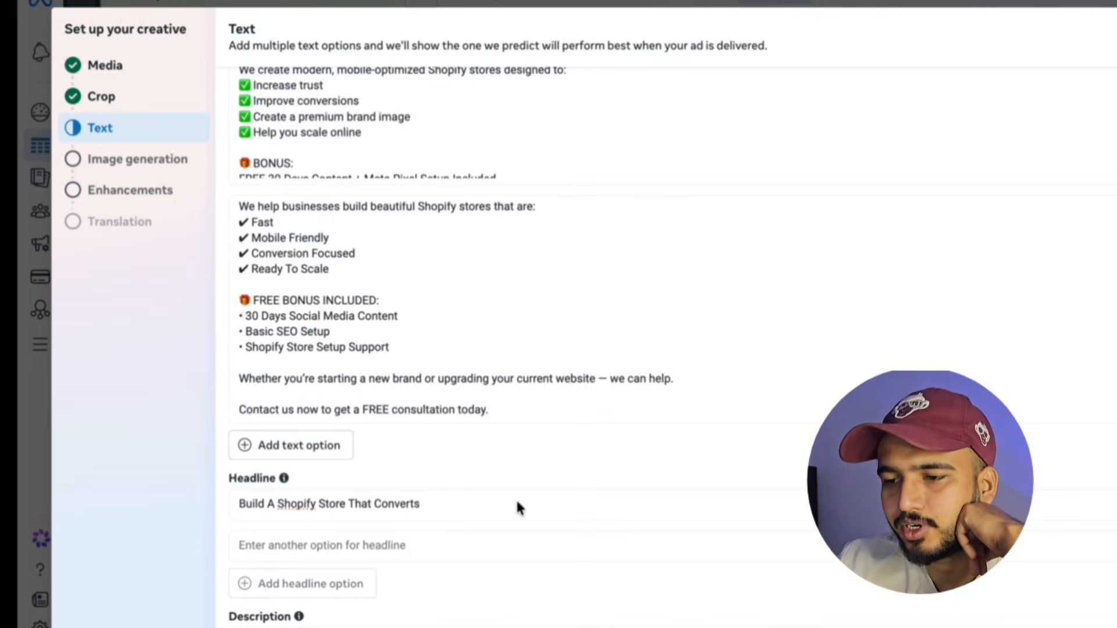
pyautogui.click(430, 550)
pyautogui.hotkey('ctrl', 'v')
# Go through the suggested Advantage+ creative enhancements, keep them turned off and complete the creative setup
pyautogui.scroll(-1, 519, 619)
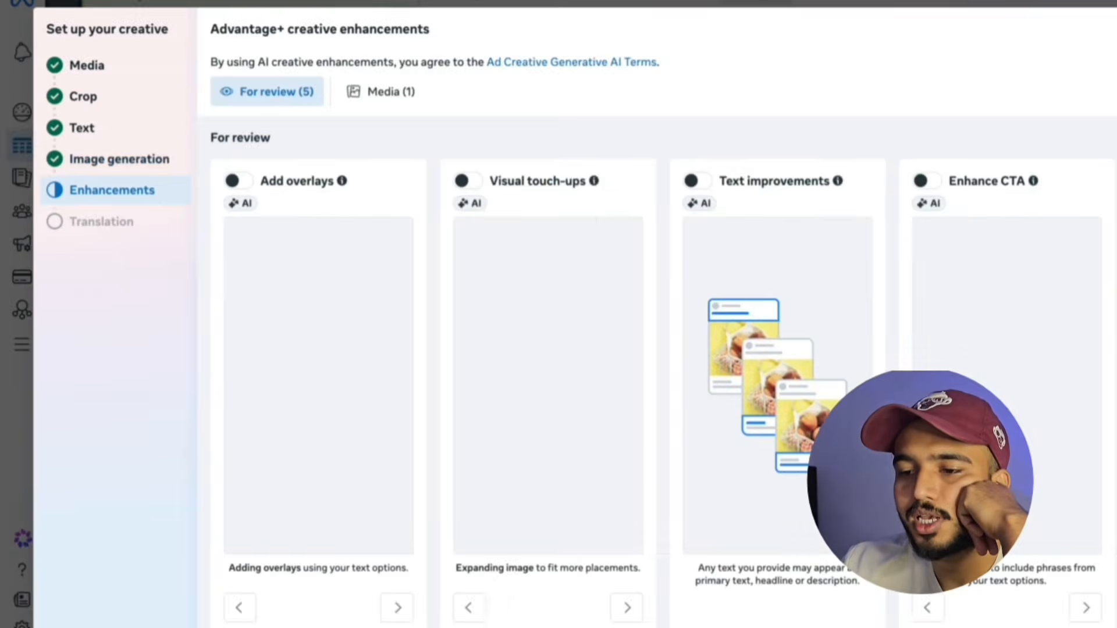
pyautogui.scroll(-10, 1043, 490)
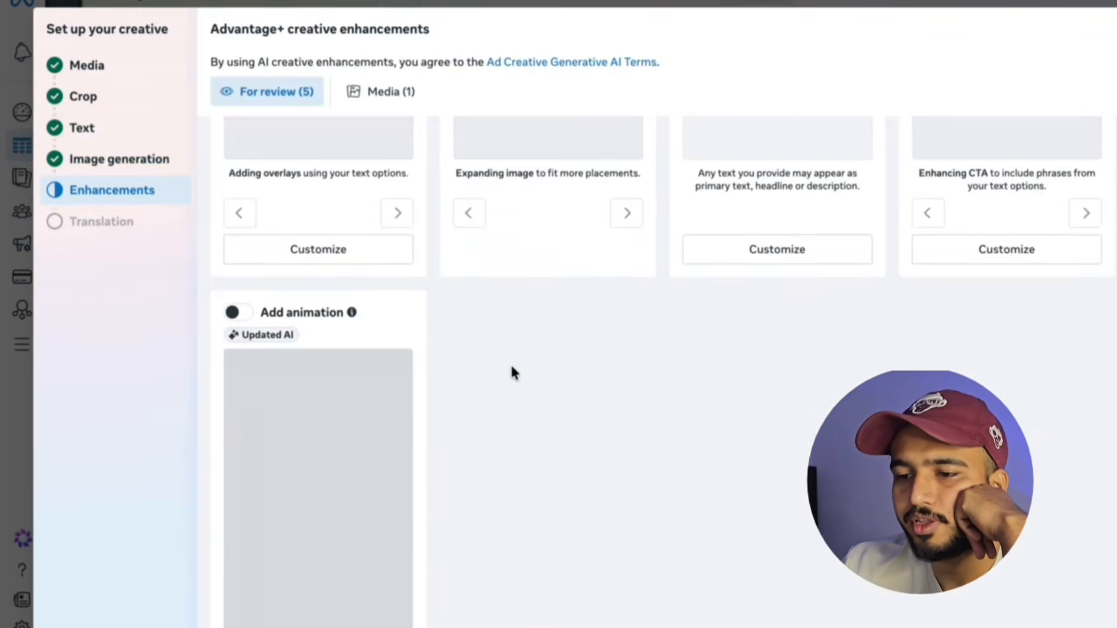
pyautogui.scroll(-4, 511, 368)
pyautogui.click(237, 167)
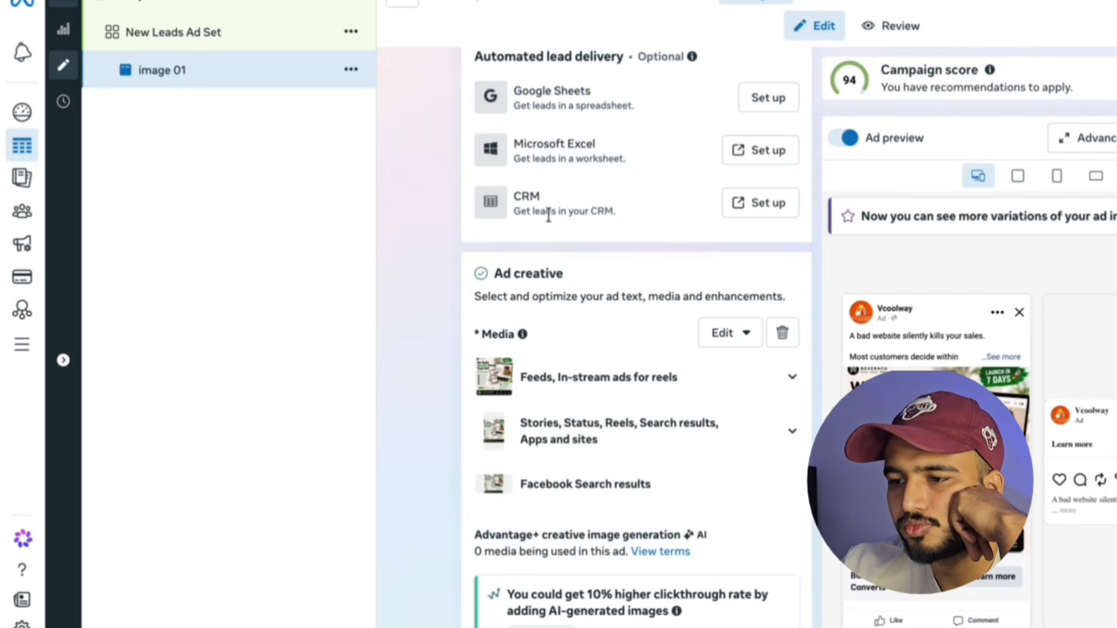
# Review the ad's media, primary texts, headlines, enhancements, creative testing and tracking settings
pyautogui.scroll(-8, 458, 312)
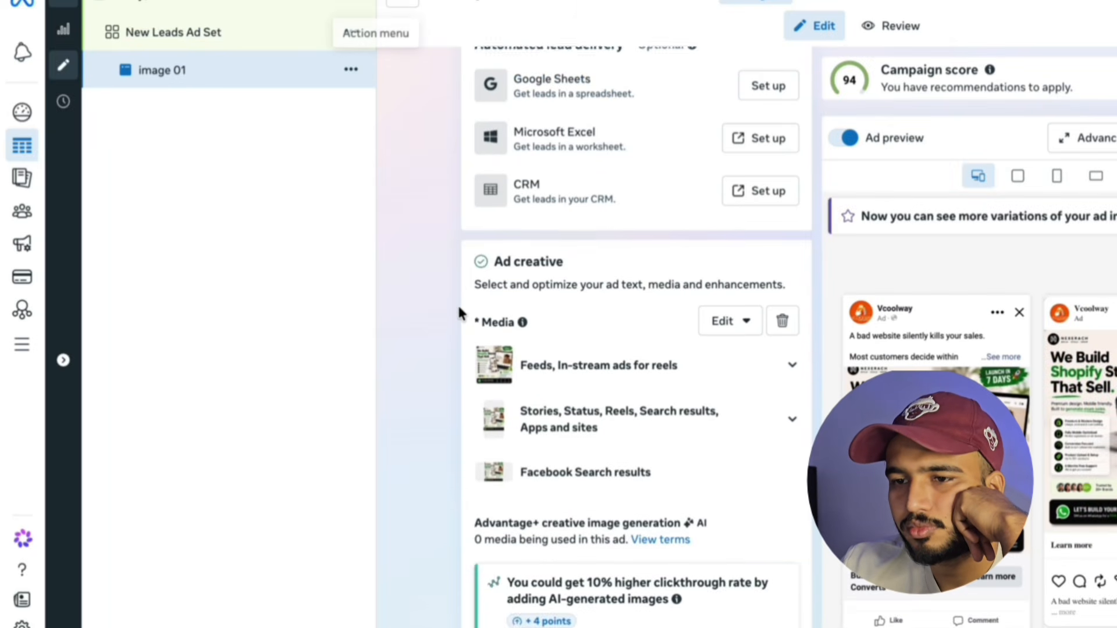
pyautogui.scroll(-15, 459, 312)
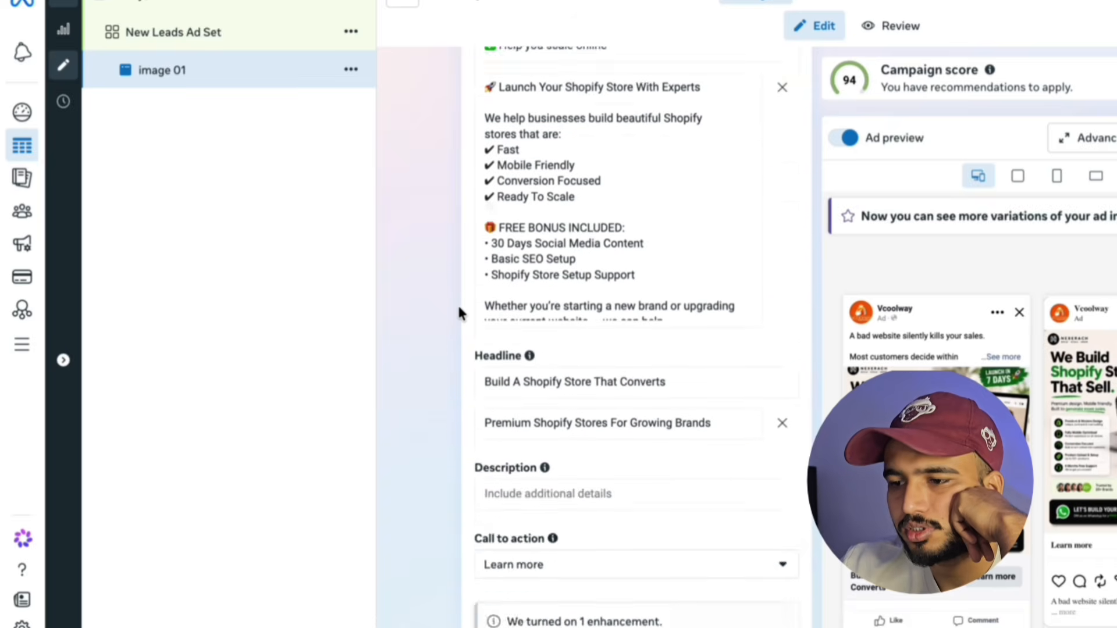
pyautogui.scroll(-8, 458, 308)
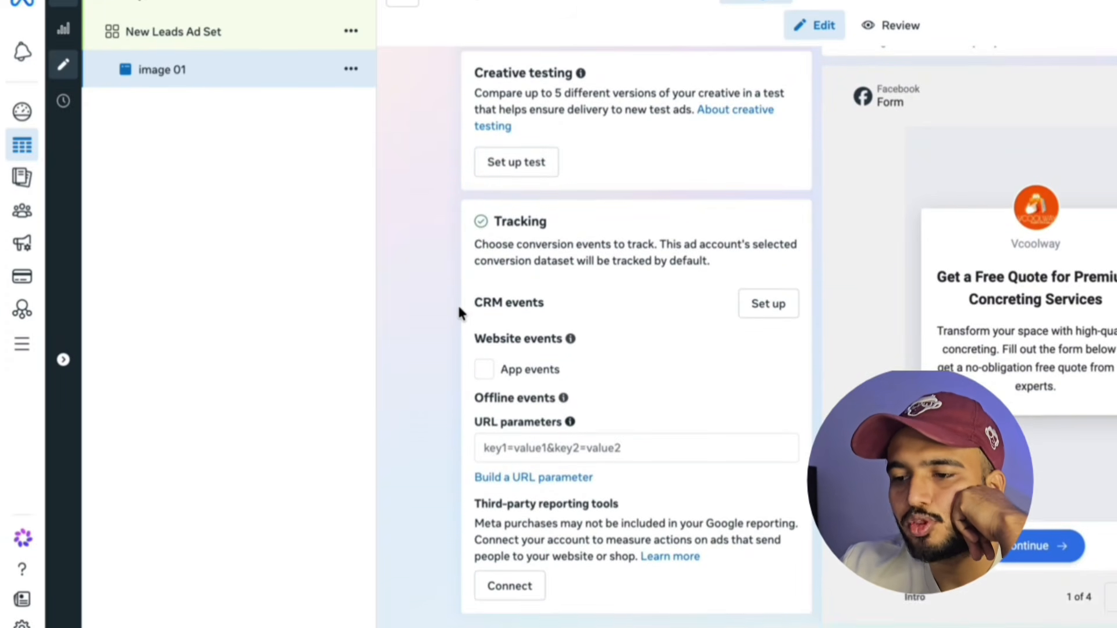
pyautogui.scroll(10, 515, 377)
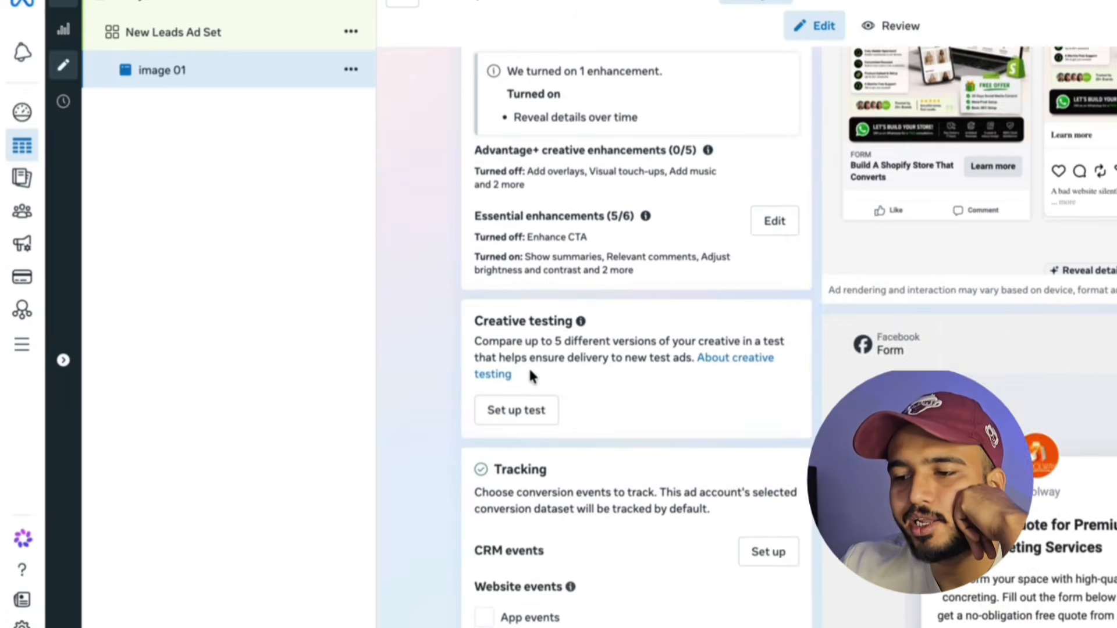
pyautogui.scroll(12, 530, 370)
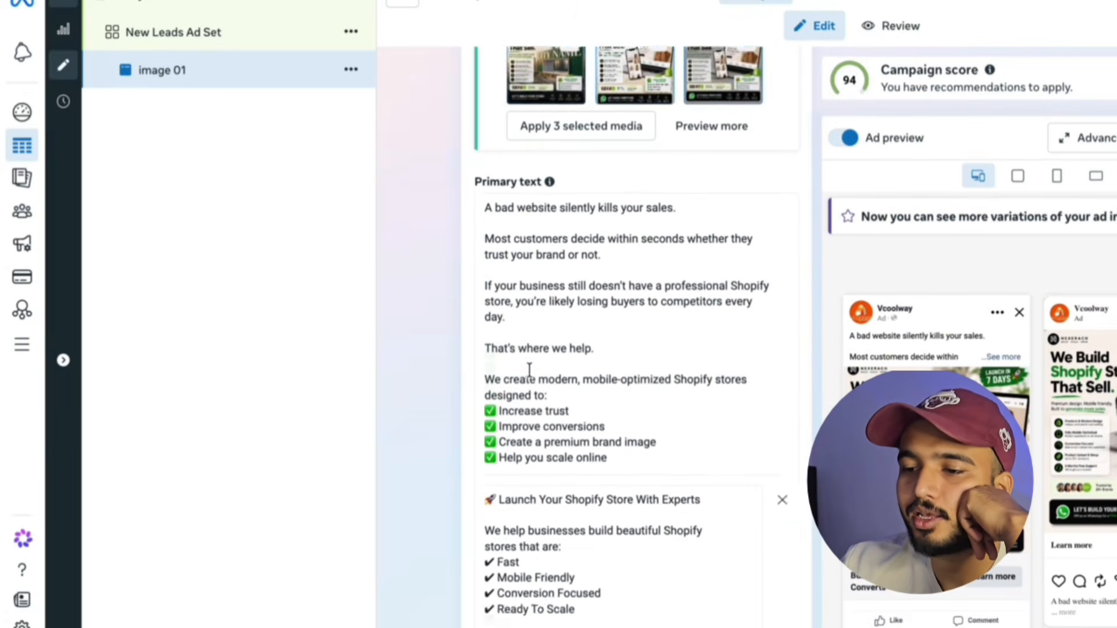
# Create a new instant form named "shopify" with the Higher intent form type and continue to its intro settings
pyautogui.scroll(-3, 541, 375)
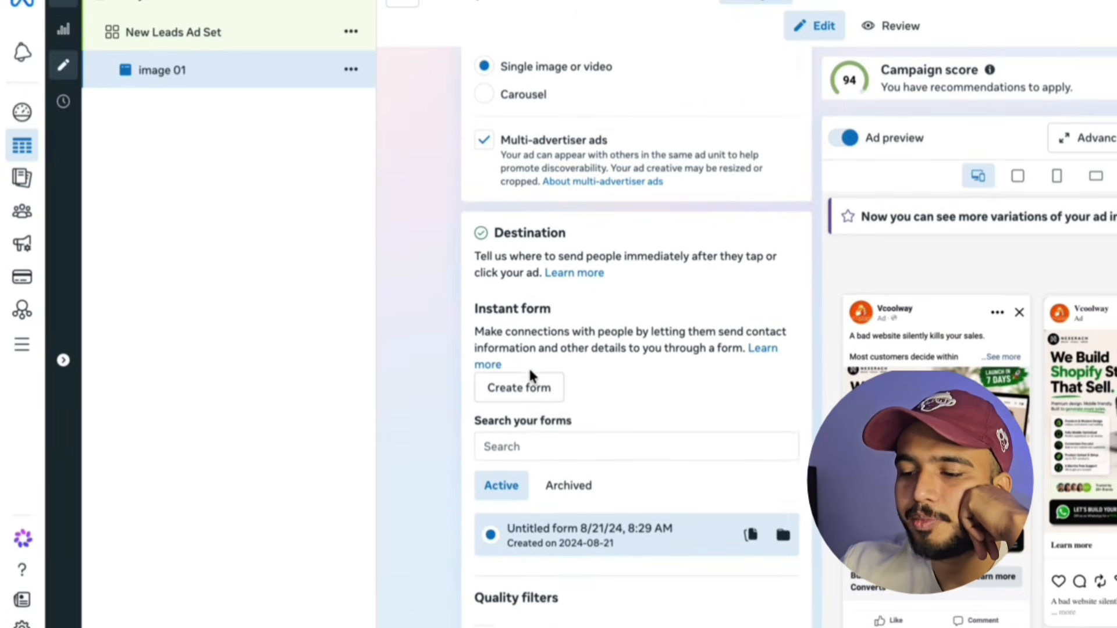
pyautogui.click(547, 321)
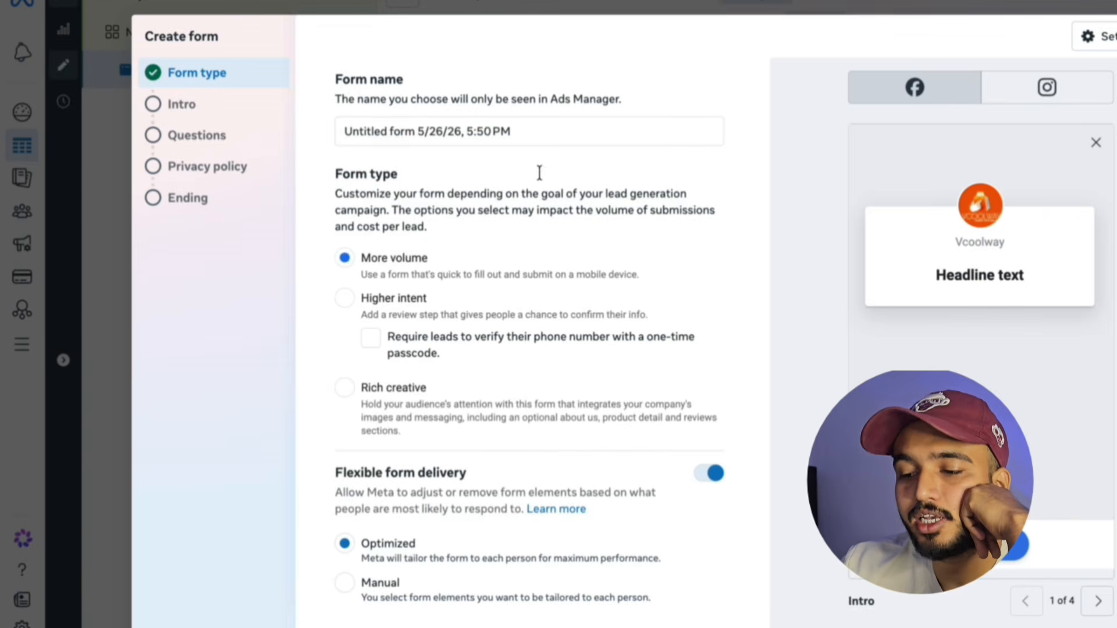
pyautogui.tripleClick(546, 133)
pyautogui.write('shopify')
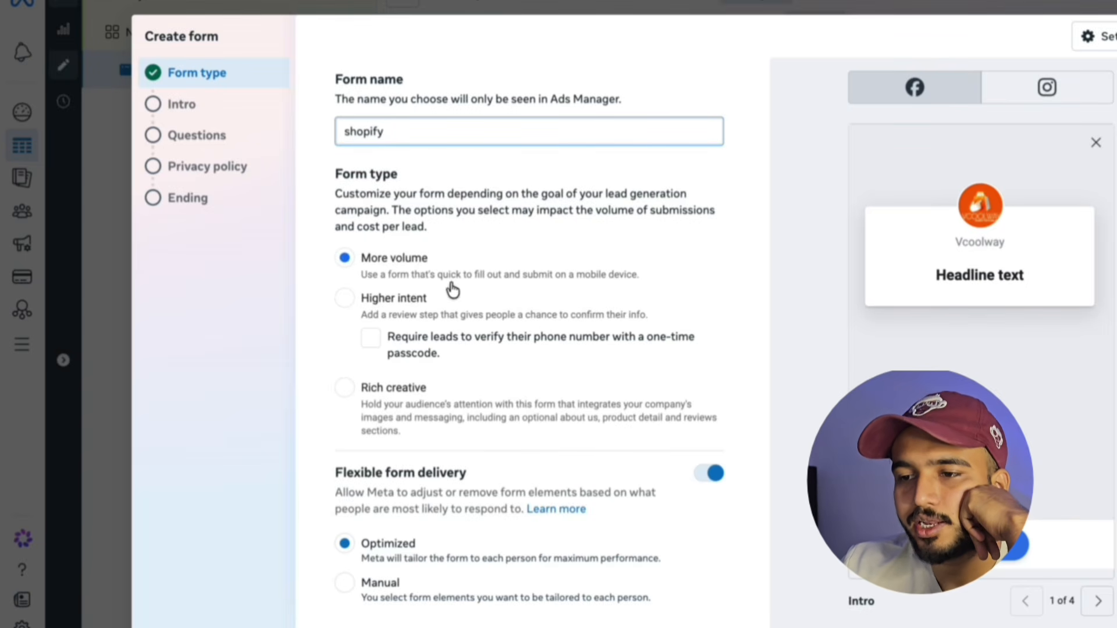
pyautogui.click(418, 304)
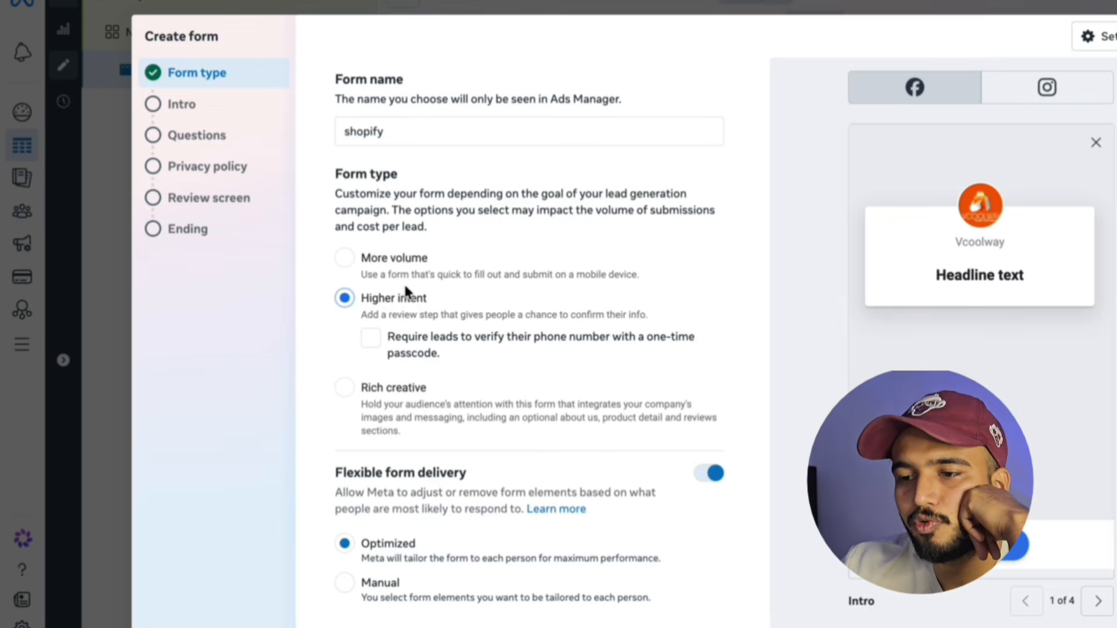
pyautogui.scroll(-1, 412, 306)
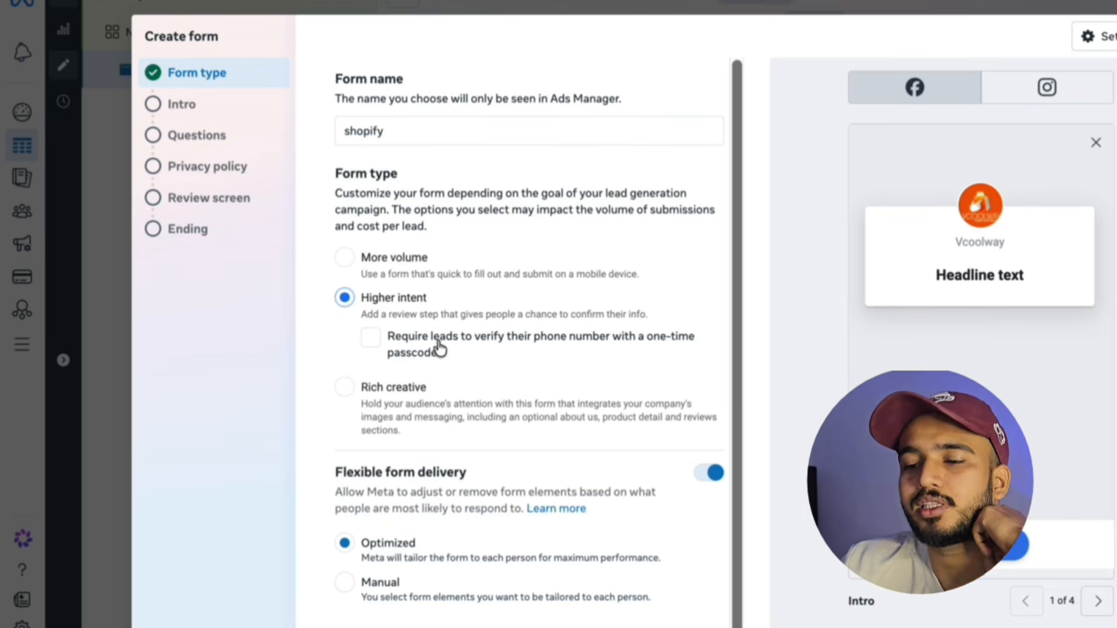
pyautogui.click(1012, 545)
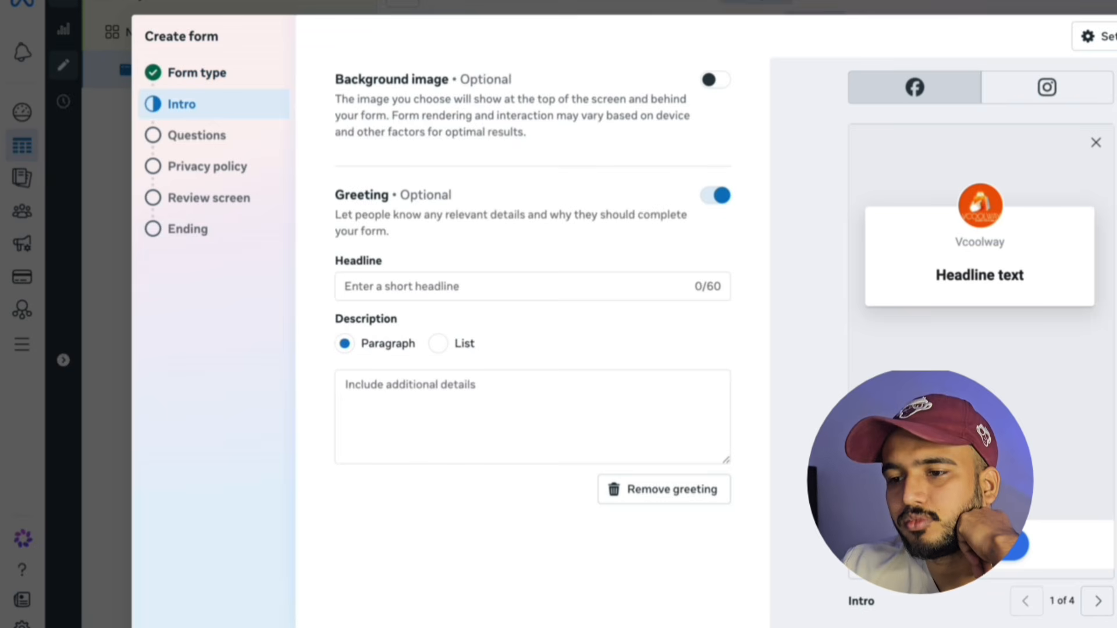
# Set the form greeting's headline to ChatGPT's "Launch Your Shopify Store With Experts", without the rocket emoji
pyautogui.click(589, 281)
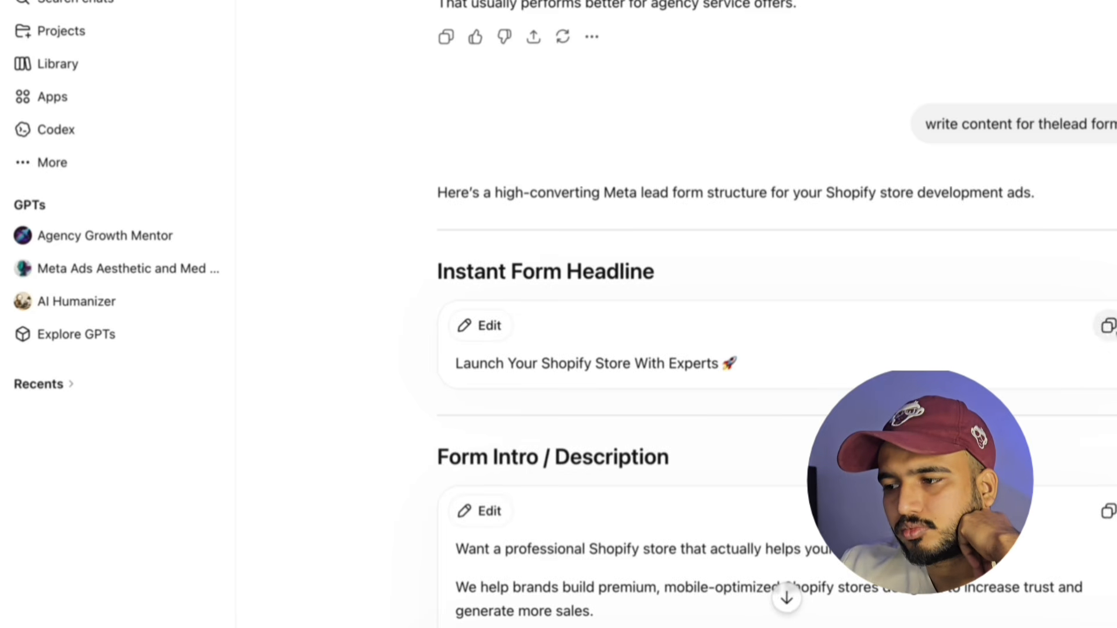
pyautogui.click(1107, 326)
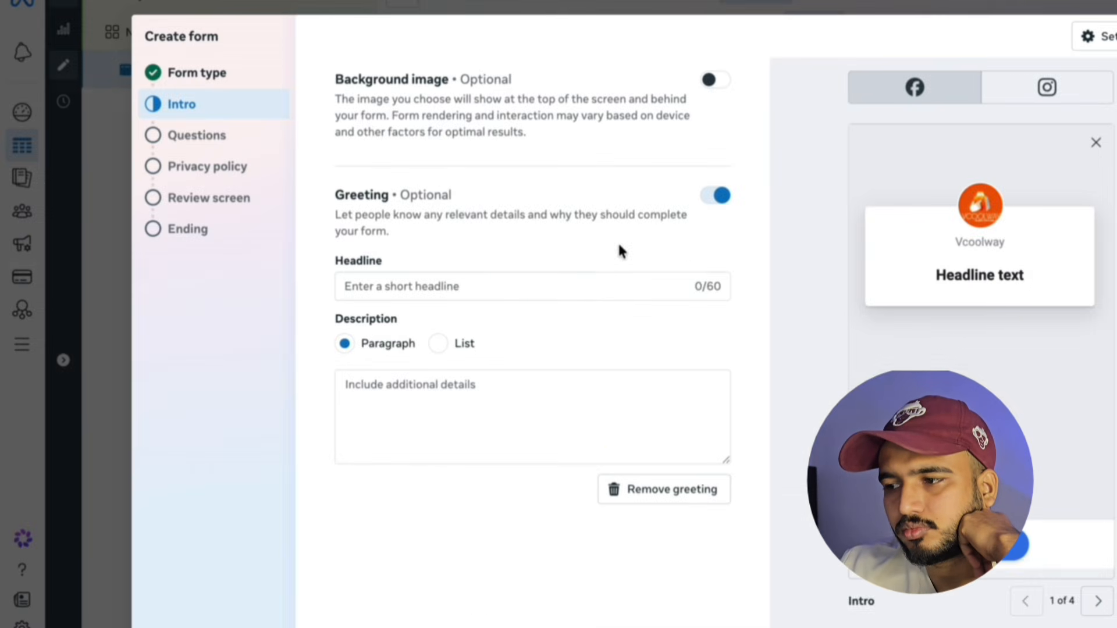
pyautogui.click(568, 285)
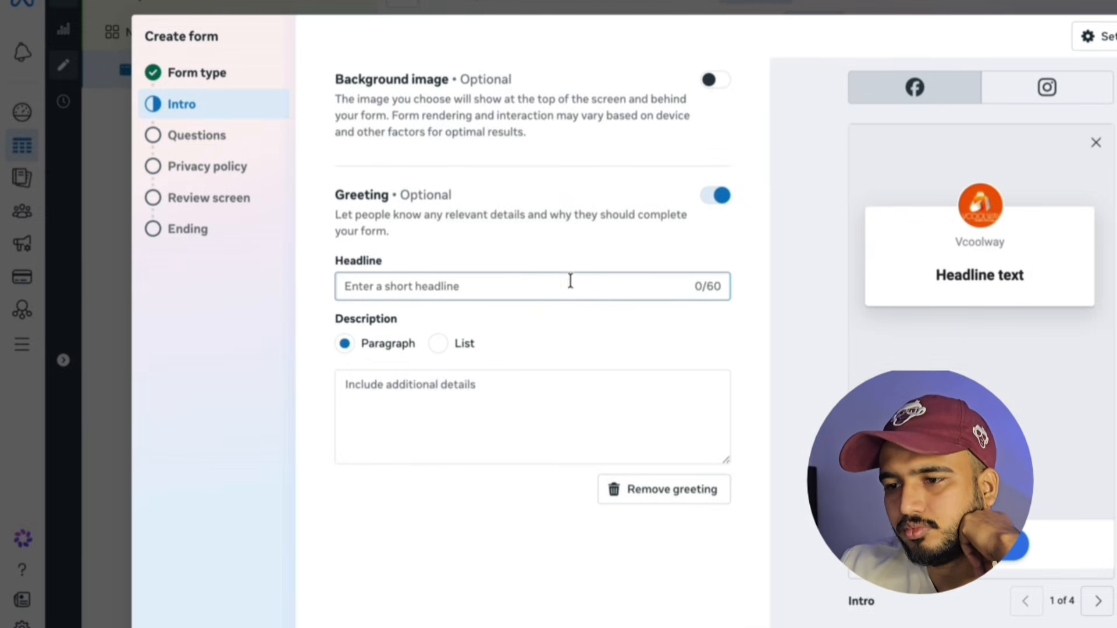
pyautogui.hotkey('ctrl', 'v')
pyautogui.press('BackSpace')
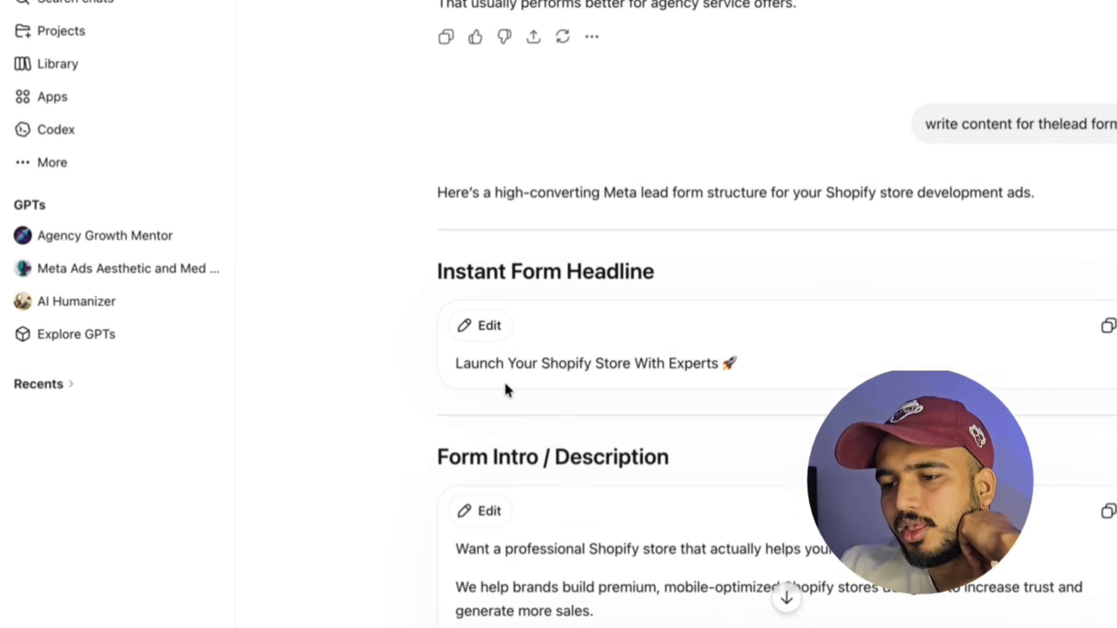
# Fill the greeting's paragraph description with ChatGPT's Form Intro / Description text
pyautogui.scroll(-3, 504, 389)
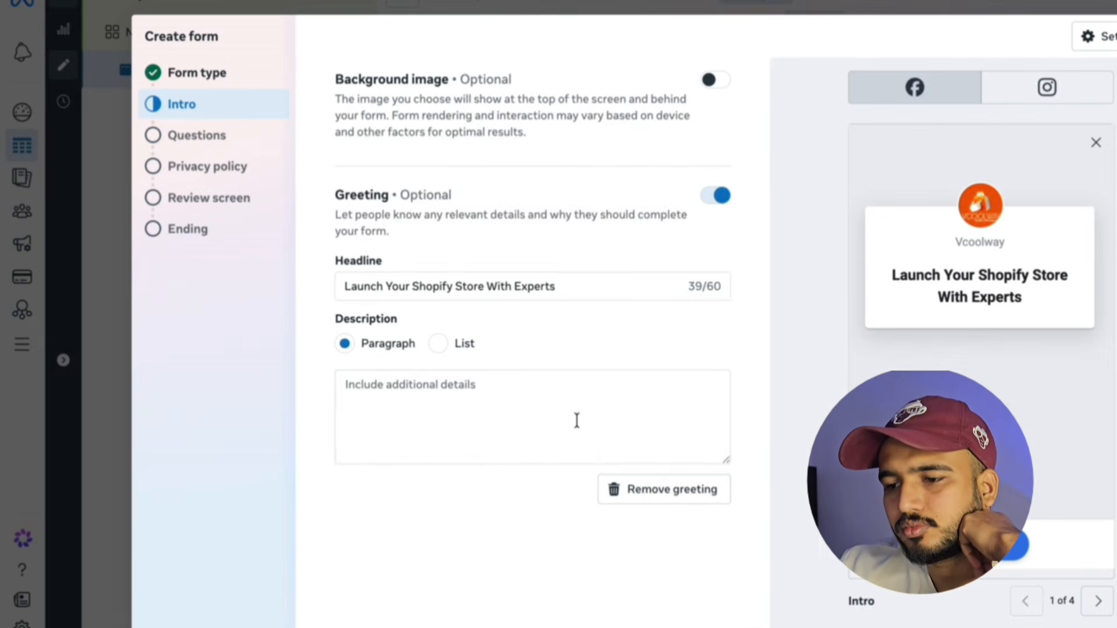
pyautogui.scroll(-1, 577, 406)
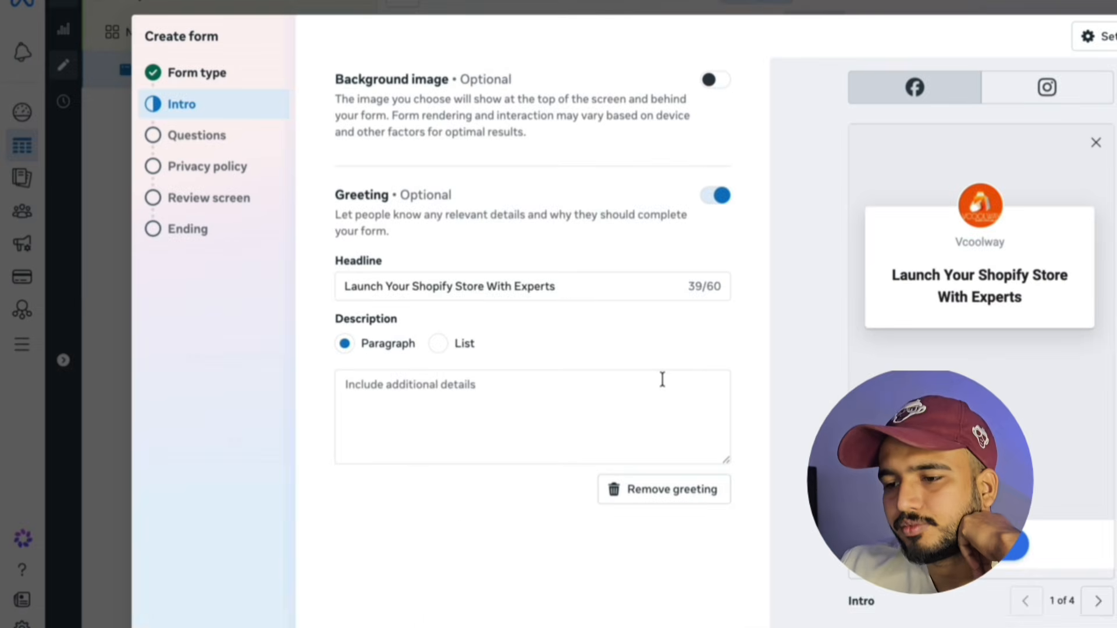
pyautogui.click(644, 388)
pyautogui.hotkey('ctrl', 'v')
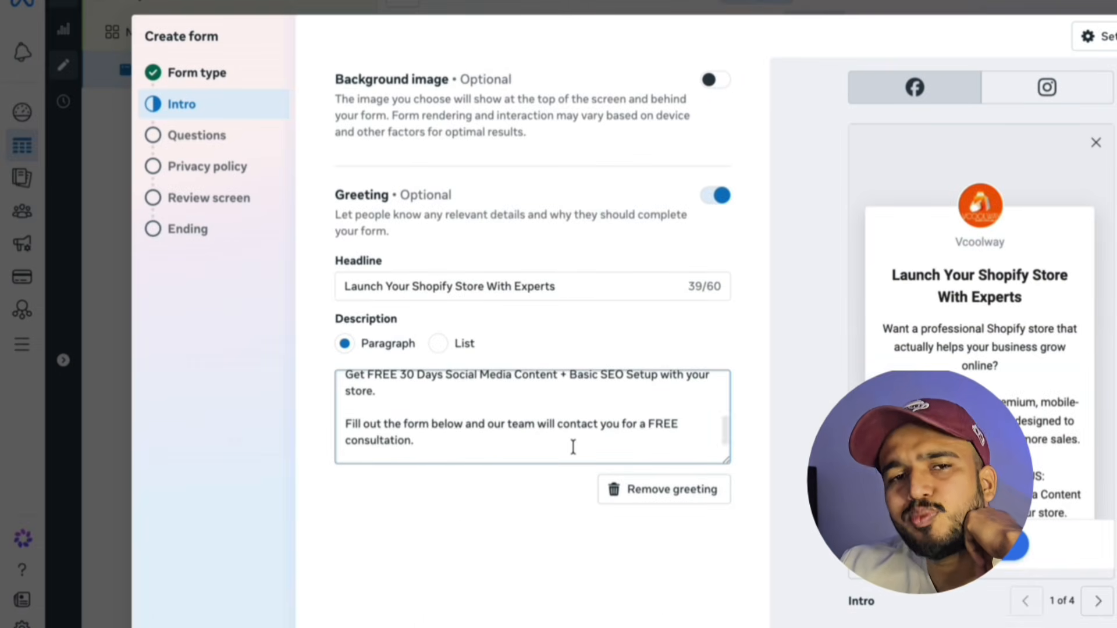
pyautogui.press('BackSpace')
pyautogui.scroll(2, 562, 414)
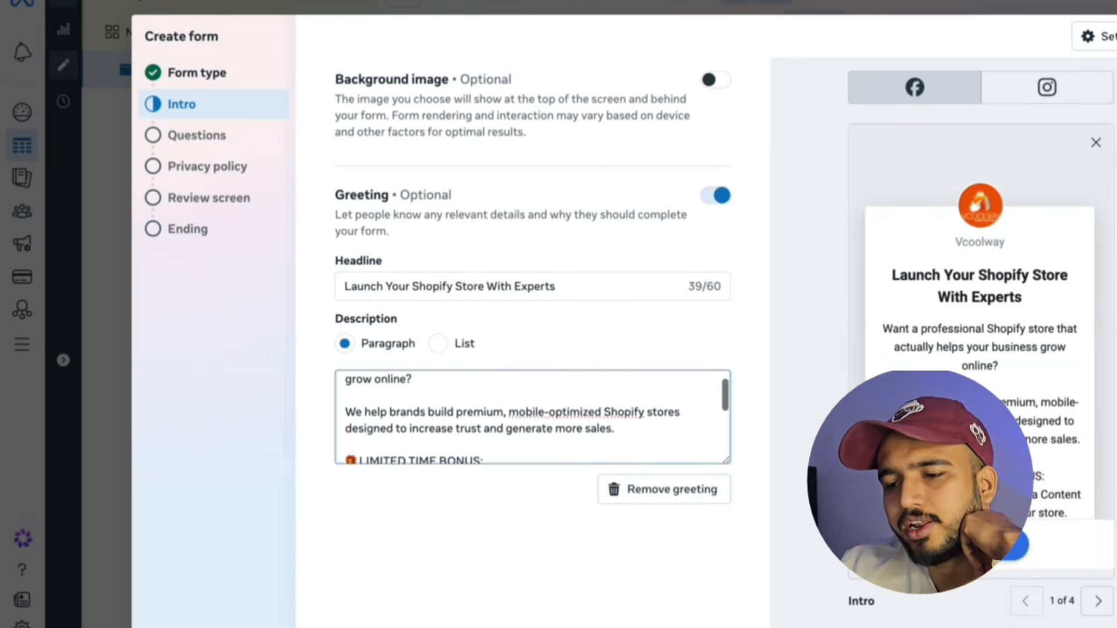
# Shorten the greeting description by deleting the closing "Fill out the form below" sentence and the "We help brands build premium" paragraph
pyautogui.scroll(-5, 562, 414)
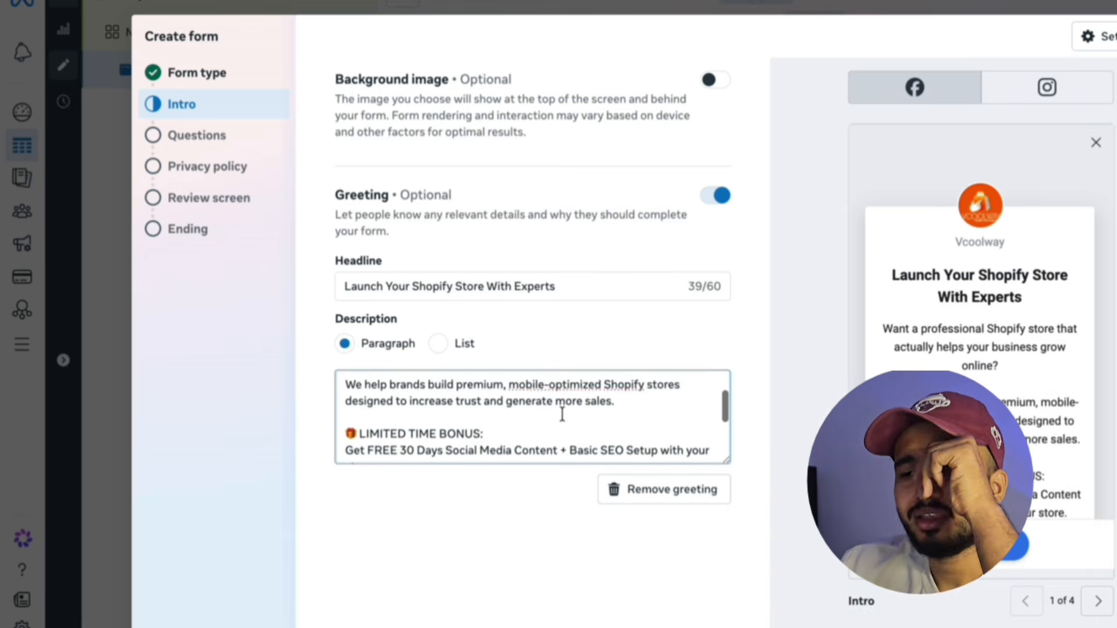
pyautogui.scroll(-1, 506, 432)
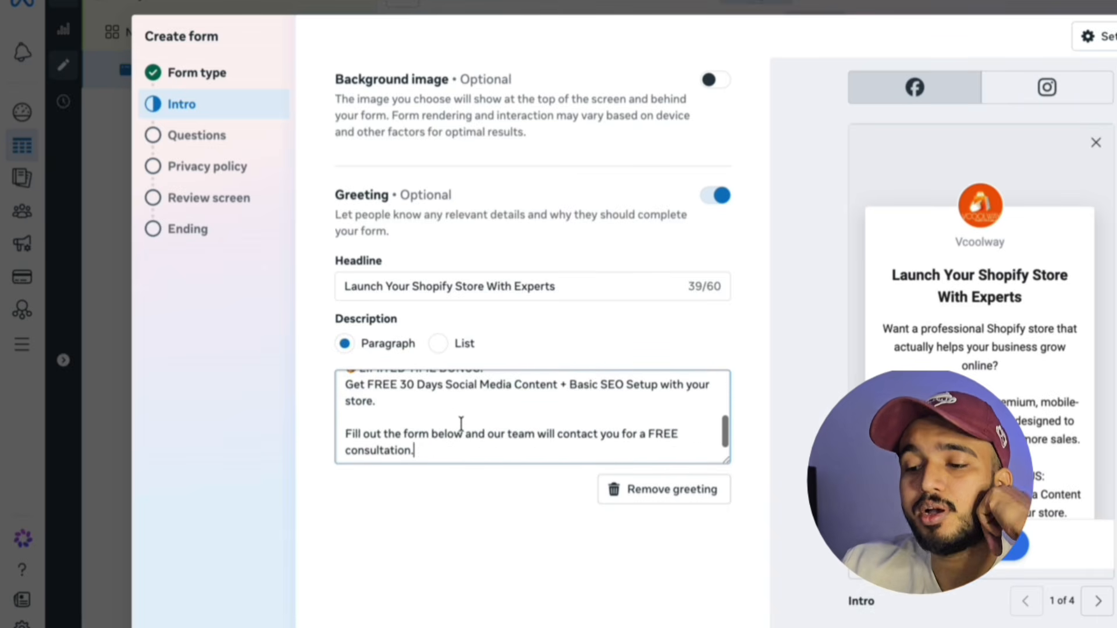
pyautogui.moveTo(415, 459); pyautogui.dragTo(349, 435)
pyautogui.press('BackSpace')
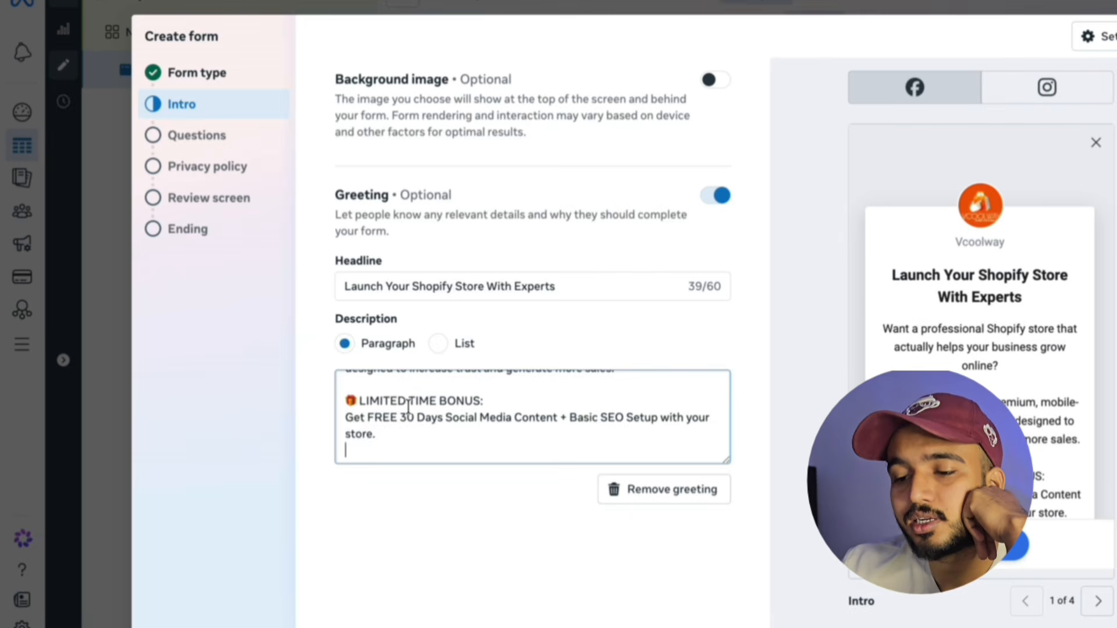
pyautogui.scroll(3, 408, 407)
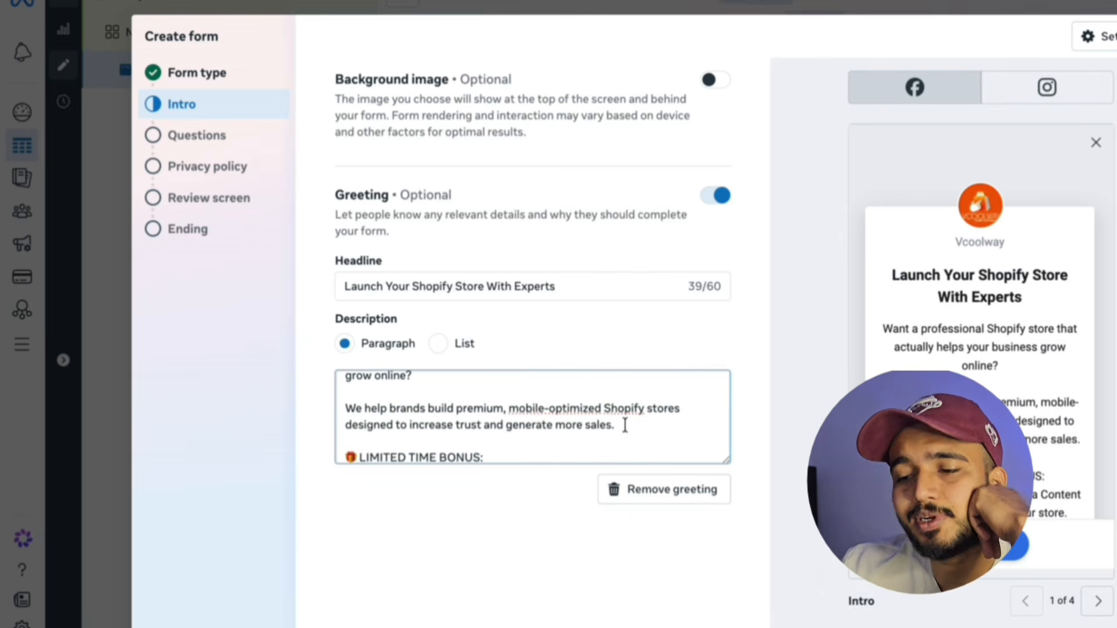
pyautogui.moveTo(625, 425); pyautogui.dragTo(313, 410)
pyautogui.press('BackSpace')
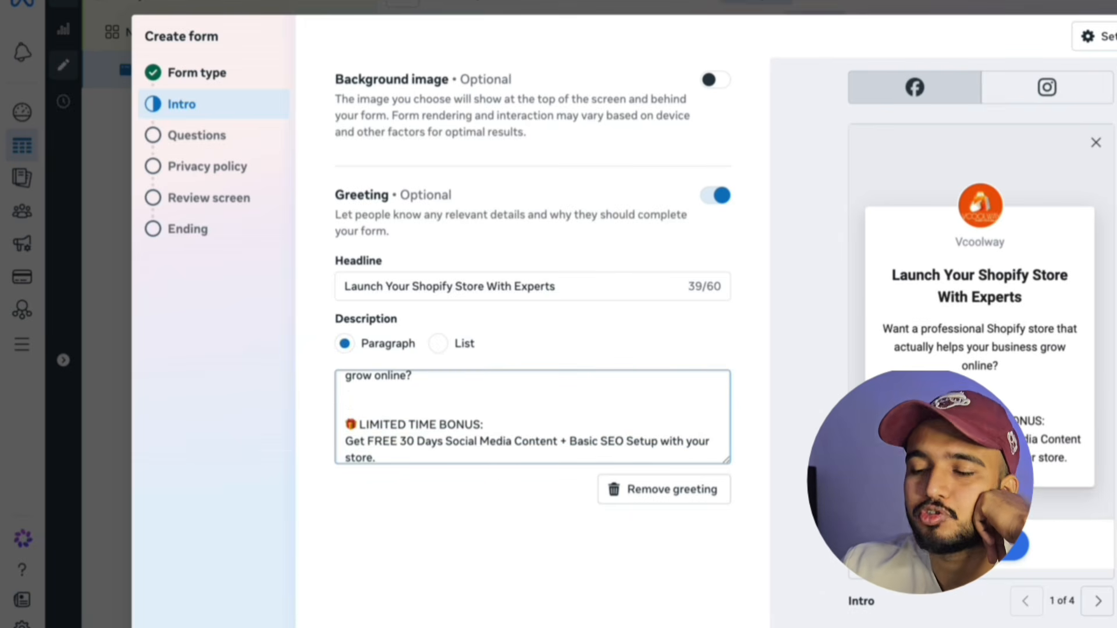
pyautogui.press('BackSpace')
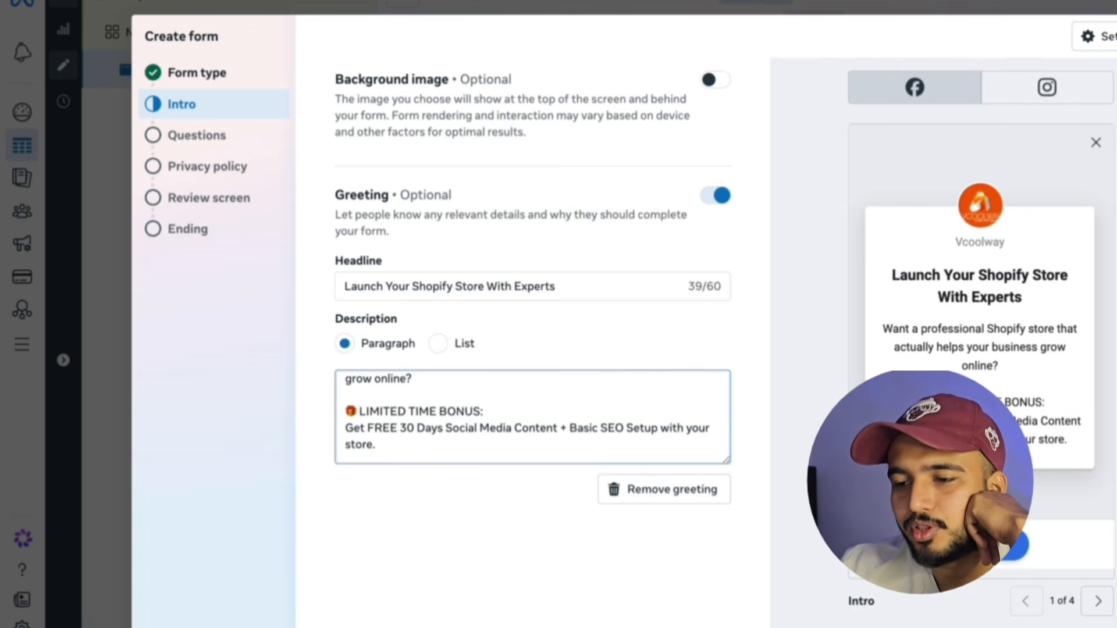
# Continue to the form's questions and set the contact information description to "Fill the form below"
pyautogui.click(1109, 624)
pyautogui.scroll(-1, 557, 371)
pyautogui.scroll(-2, 556, 373)
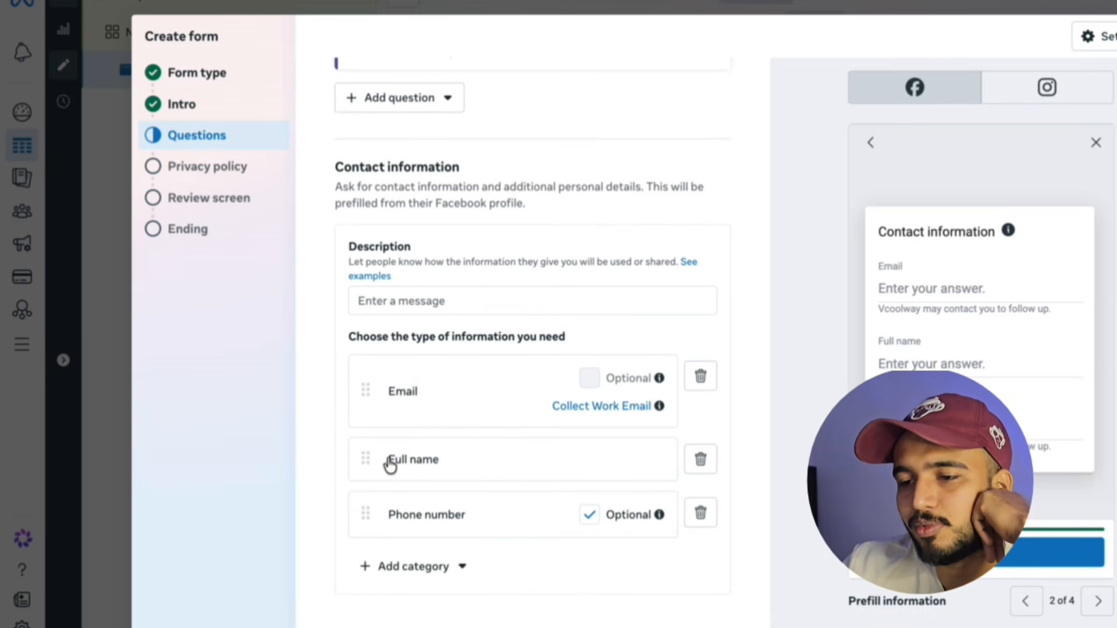
pyautogui.click(471, 302)
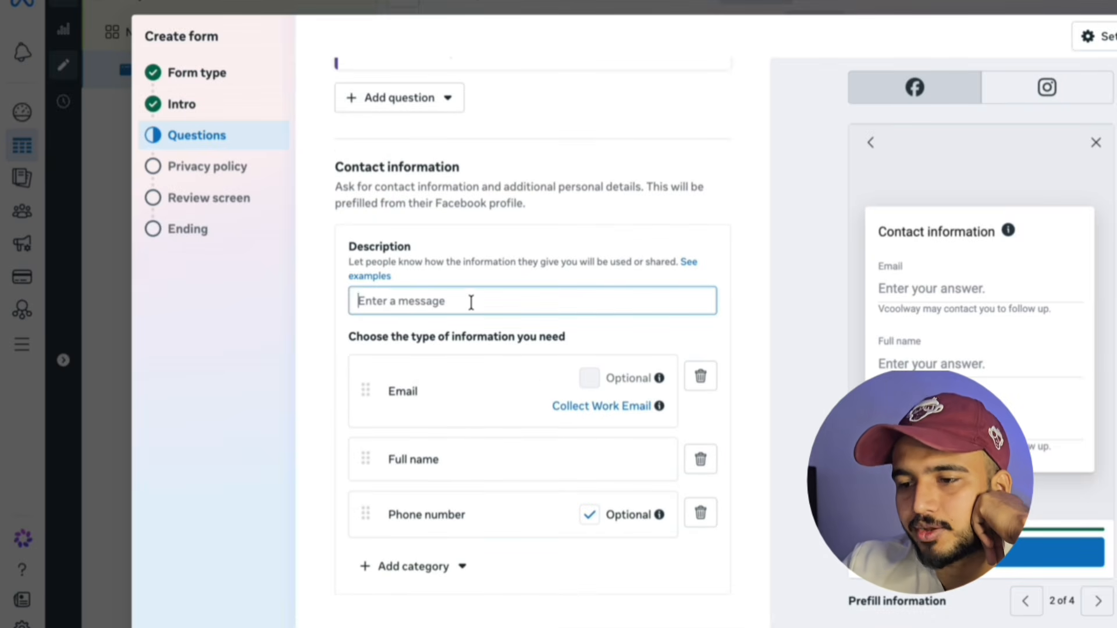
pyautogui.write('Fill the')
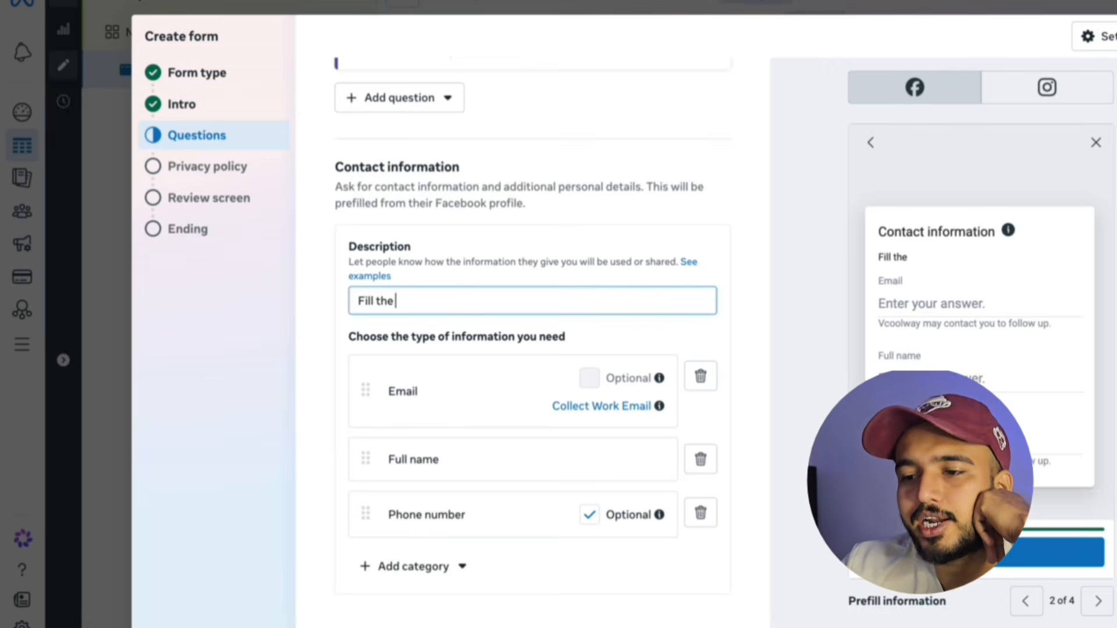
pyautogui.write(' form below')
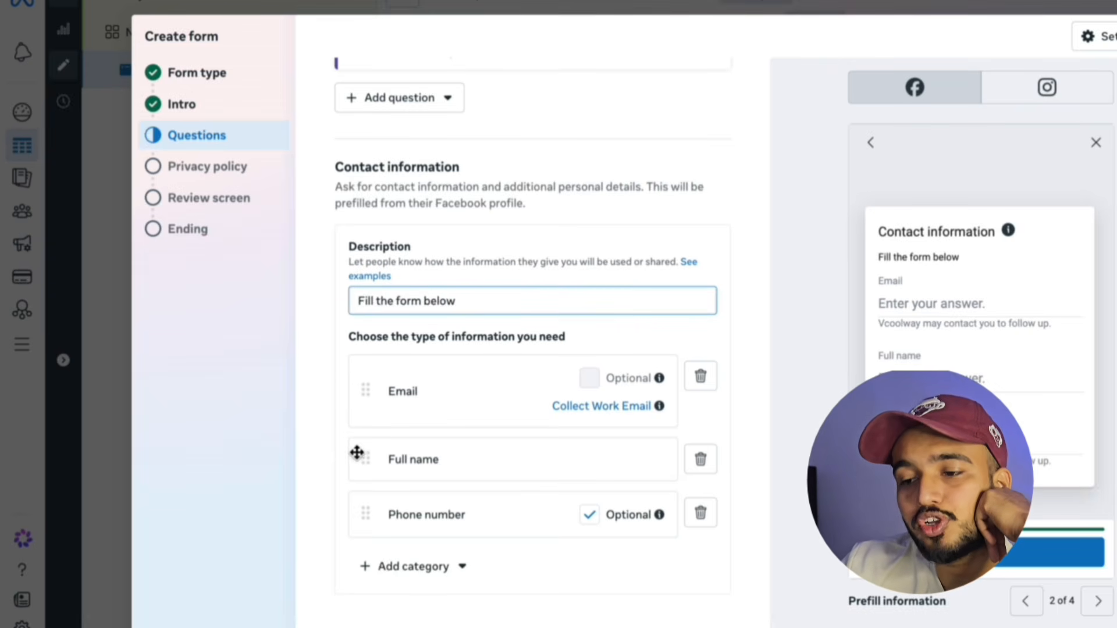
# Move the Full name field above Email and add City from the contact fields to the requested information
pyautogui.moveTo(358, 457); pyautogui.dragTo(356, 381)
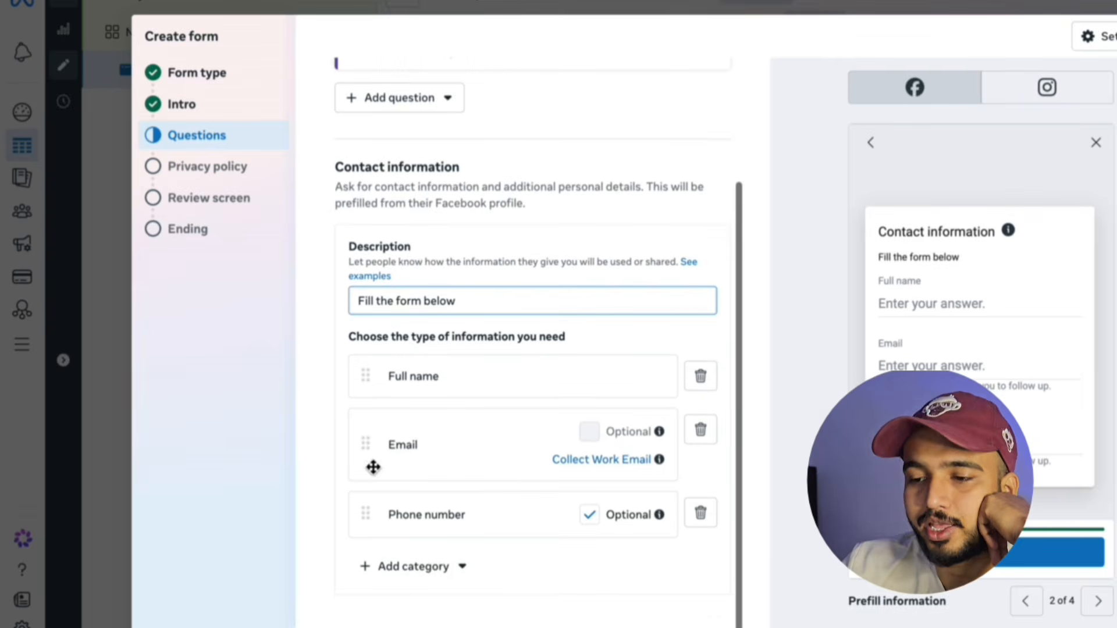
pyautogui.click(395, 562)
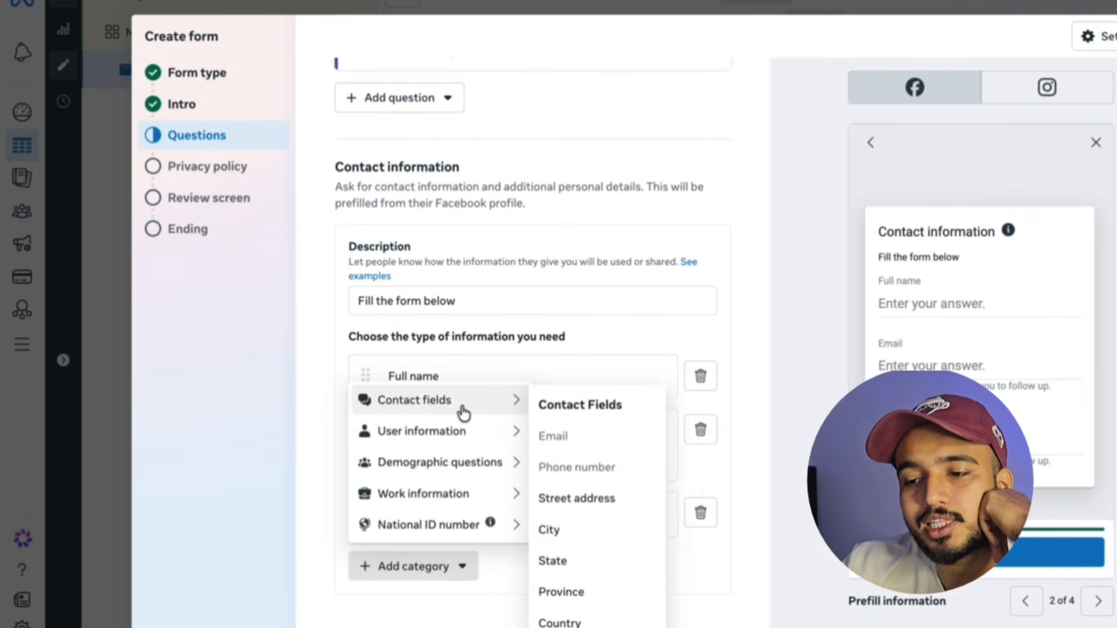
pyautogui.moveTo(442, 463)
pyautogui.moveTo(489, 393)
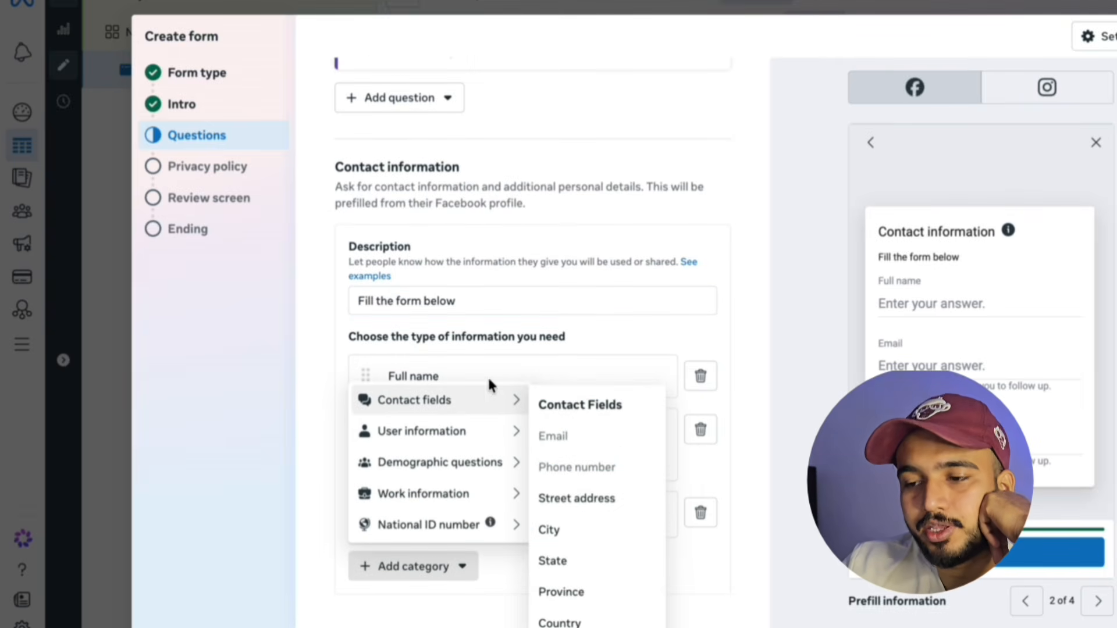
pyautogui.click(554, 529)
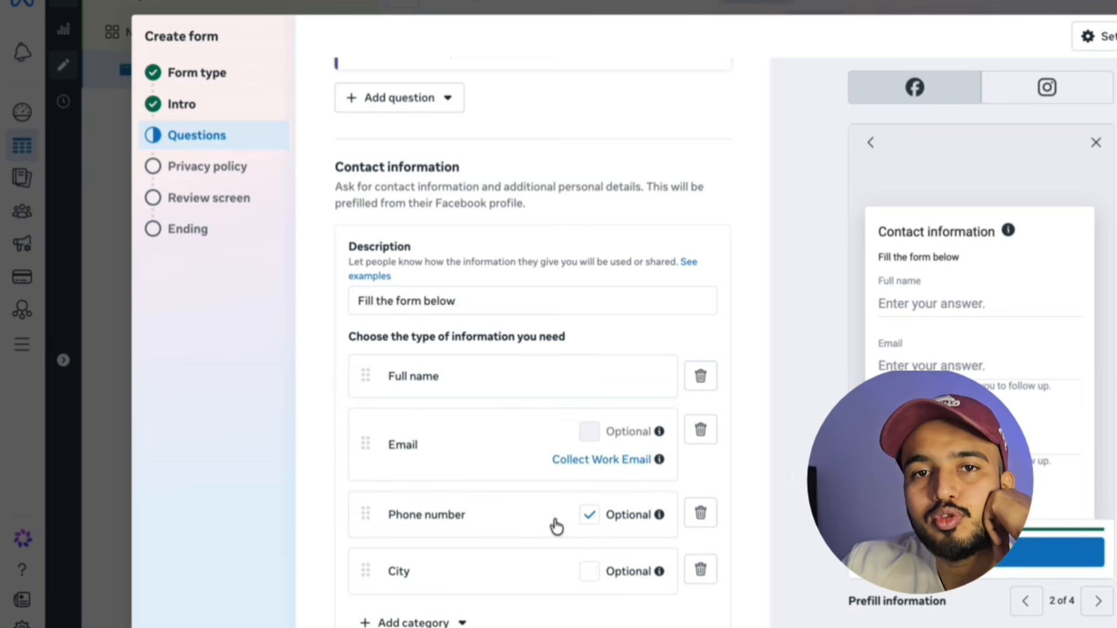
pyautogui.scroll(-1, 556, 526)
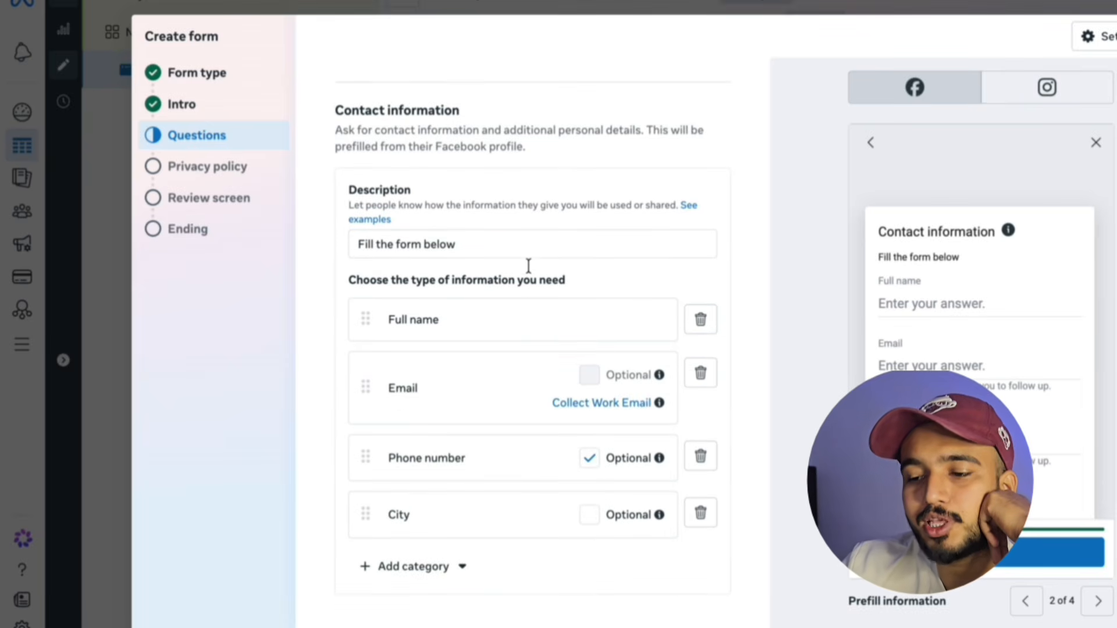
# Add a short answer question with ChatGPT's "What products or services do you sell?"
pyautogui.scroll(1, 539, 249)
pyautogui.scroll(3, 540, 249)
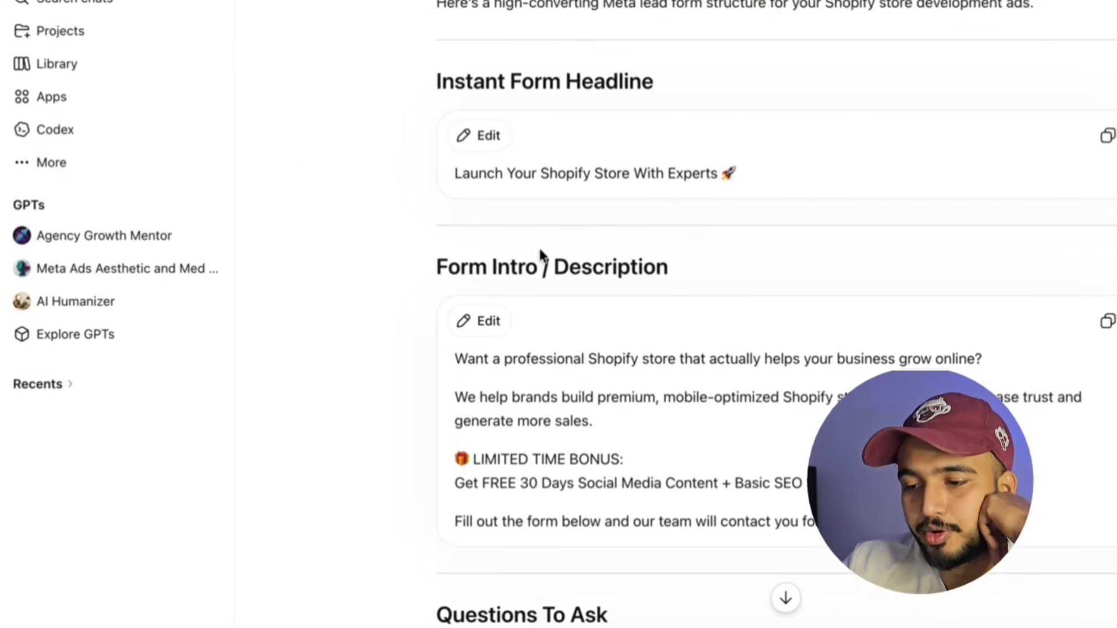
pyautogui.scroll(-3, 540, 249)
pyautogui.scroll(-6, 540, 249)
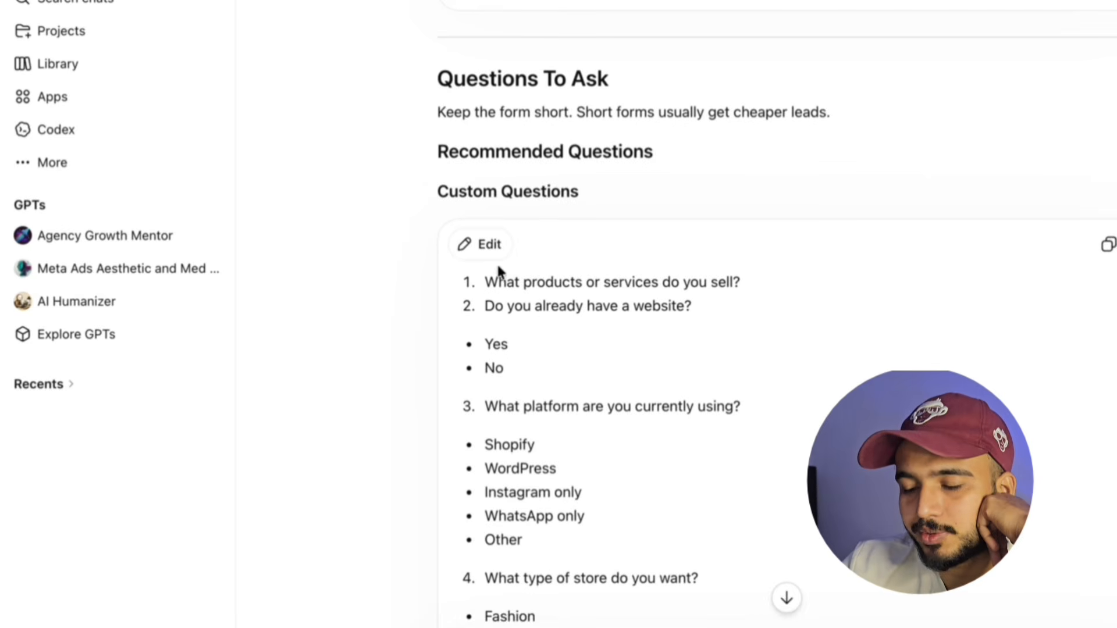
pyautogui.click(483, 273)
pyautogui.moveTo(484, 273); pyautogui.dragTo(761, 282)
pyautogui.hotkey('ctrl', 'c')
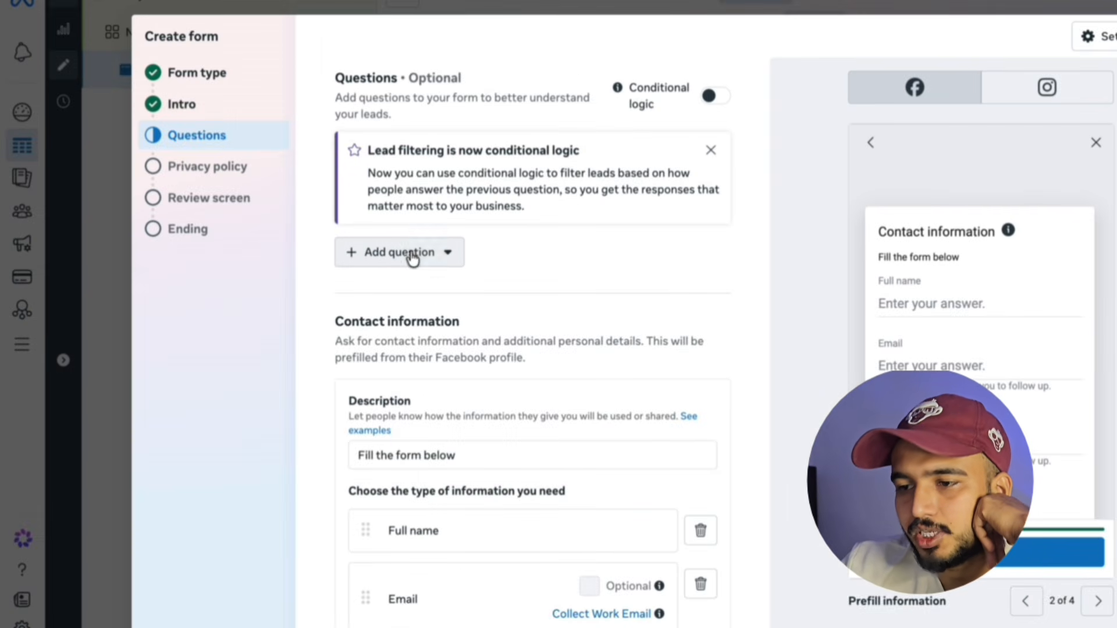
pyautogui.click(431, 253)
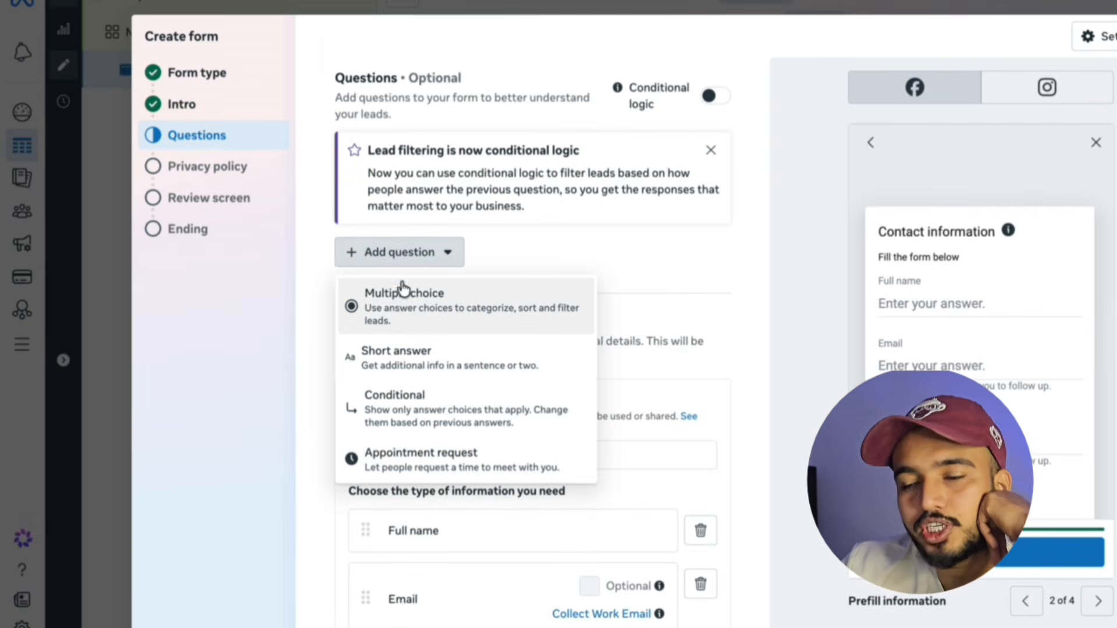
pyautogui.click(419, 354)
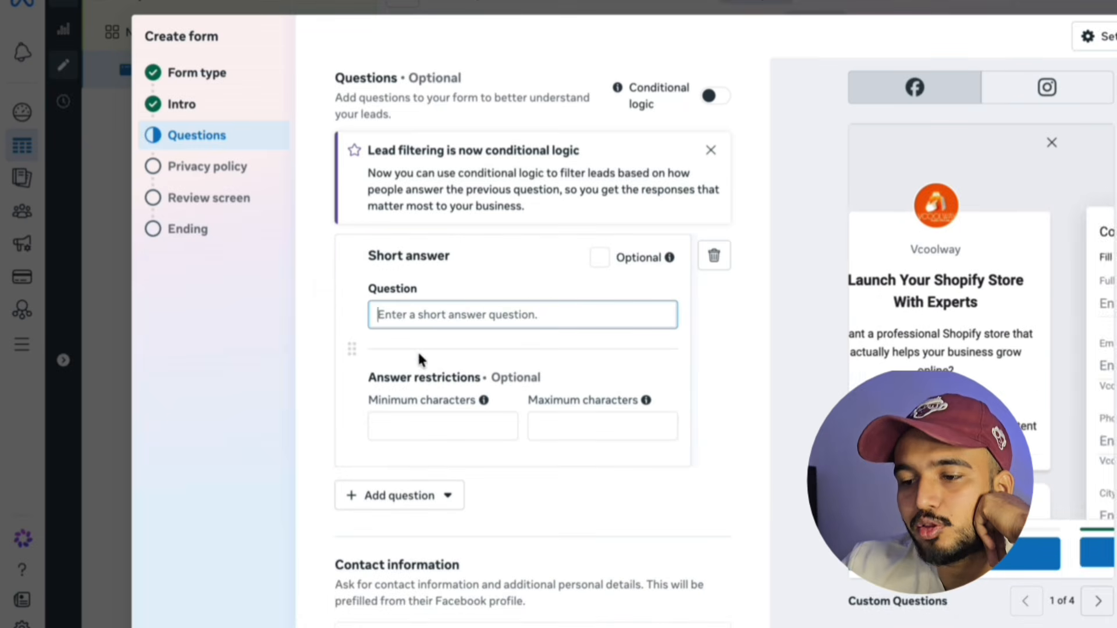
pyautogui.hotkey('ctrl', 'v')
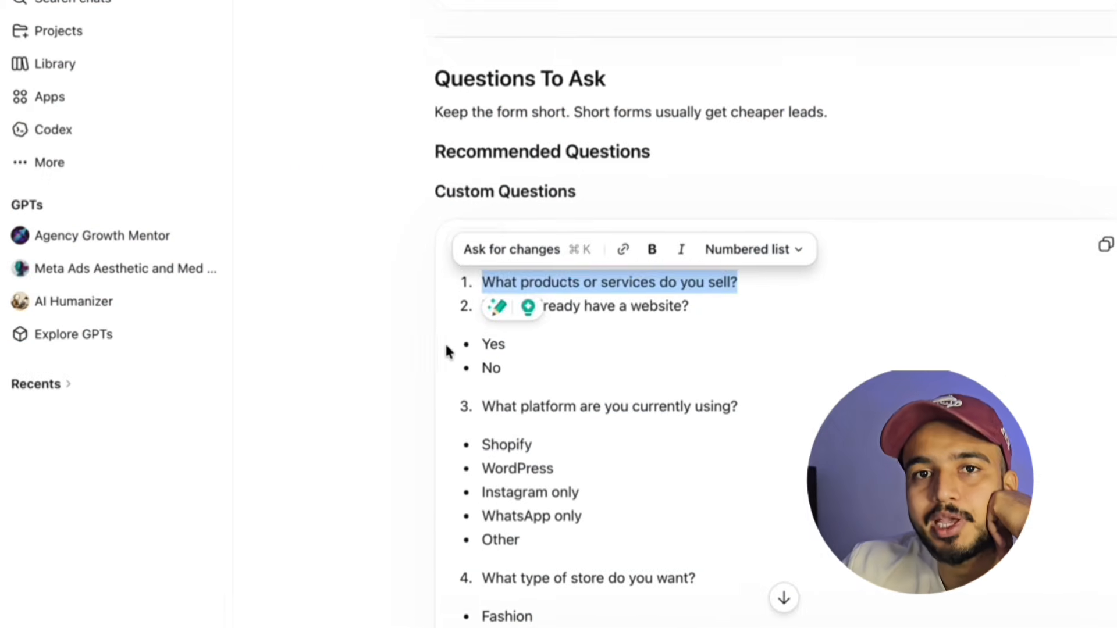
# Add a multiple choice question with ChatGPT's "What is your monthly budget for store development?"
pyautogui.scroll(-3, 518, 349)
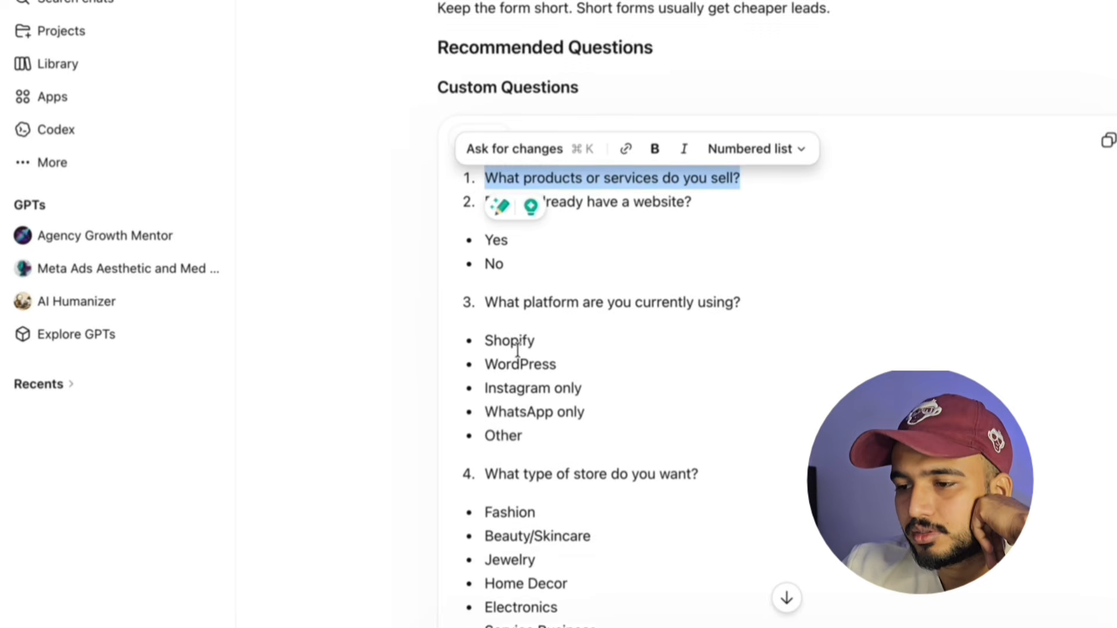
pyautogui.scroll(-3, 517, 349)
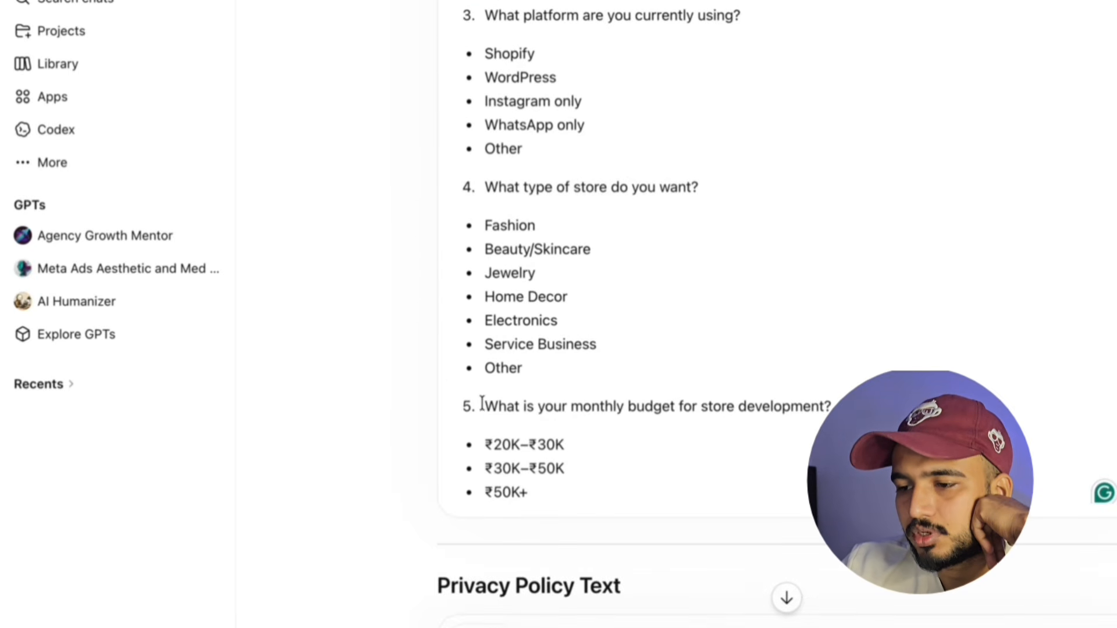
pyautogui.moveTo(481, 404); pyautogui.dragTo(801, 400)
pyautogui.hotkey('ctrl', 'c')
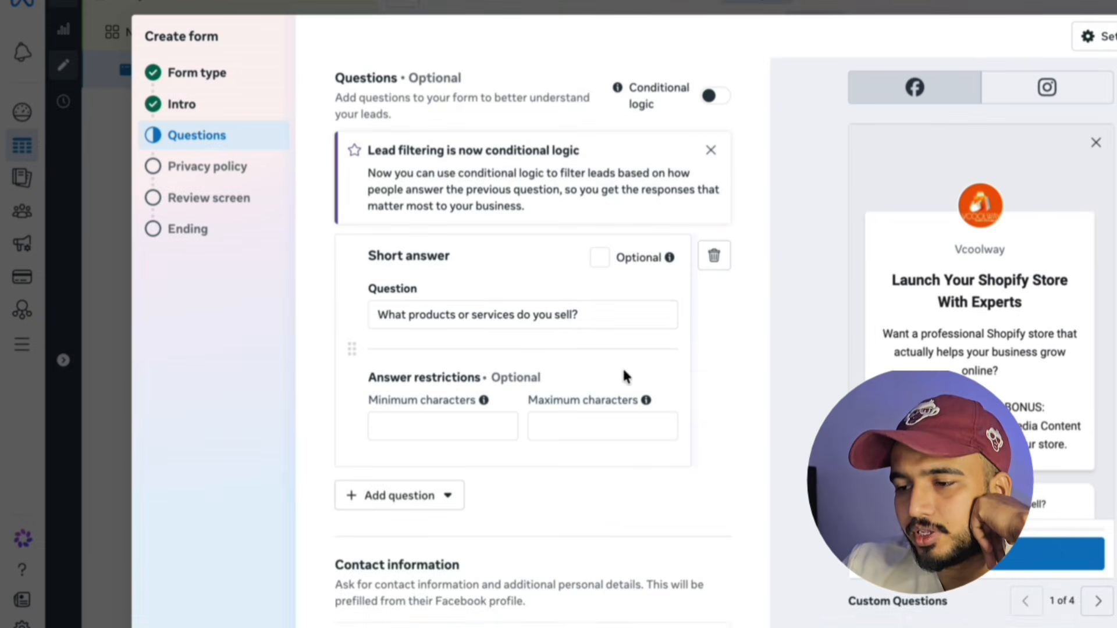
pyautogui.scroll(-2, 519, 321)
pyautogui.click(430, 368)
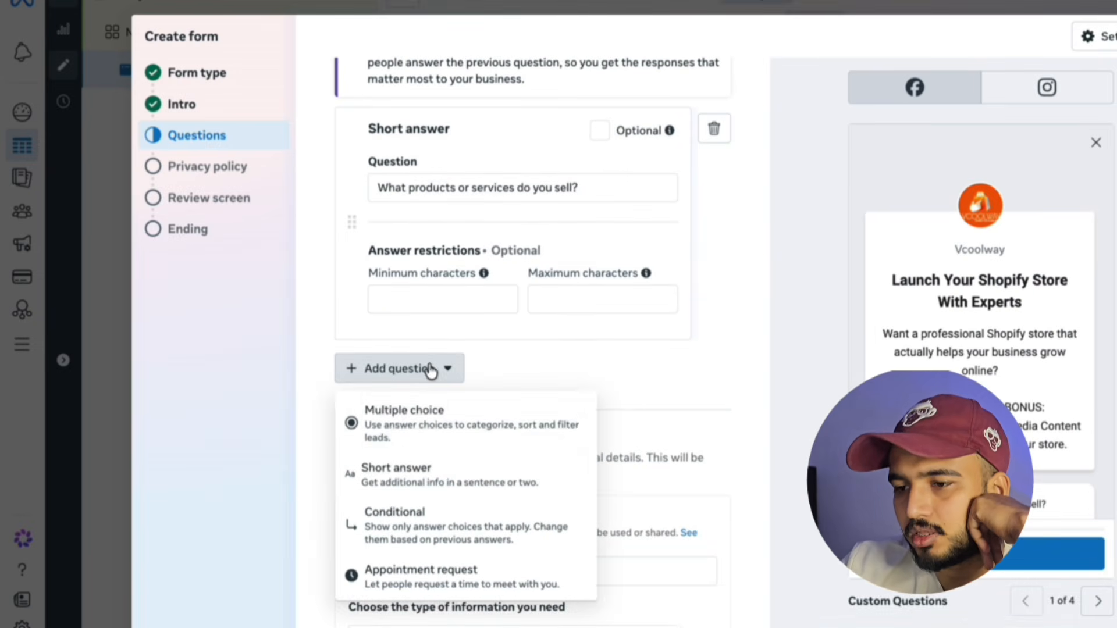
pyautogui.click(403, 441)
pyautogui.hotkey('ctrl', 'v')
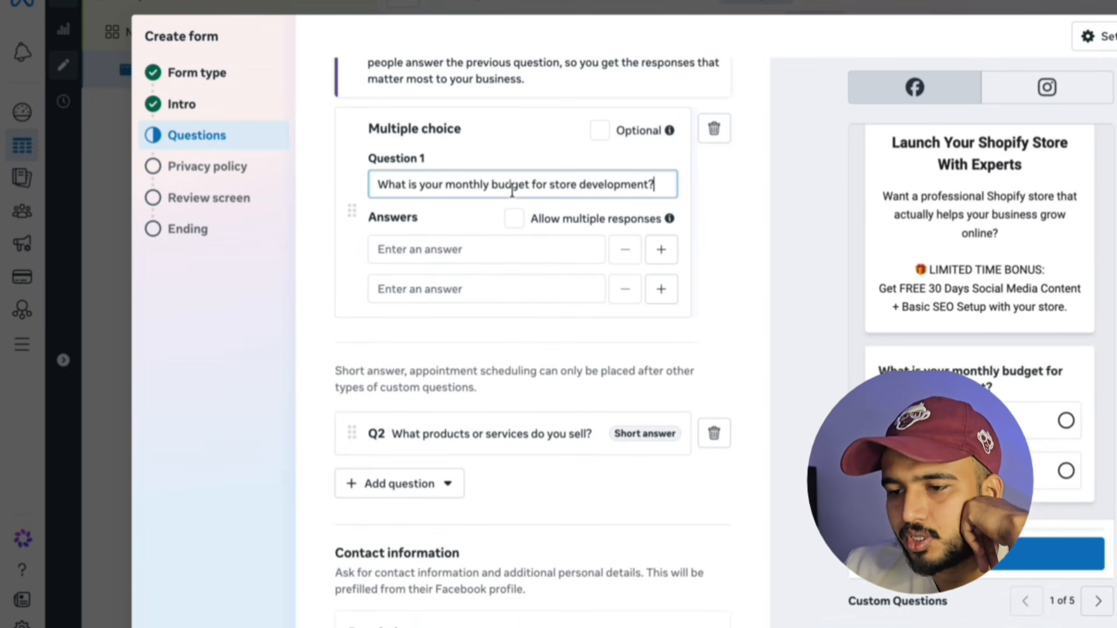
# Fill the budget question's answers with ChatGPT's options ₹20K–₹30K, ₹30K–₹50K and ₹50K+, adding a third answer field
pyautogui.click(478, 249)
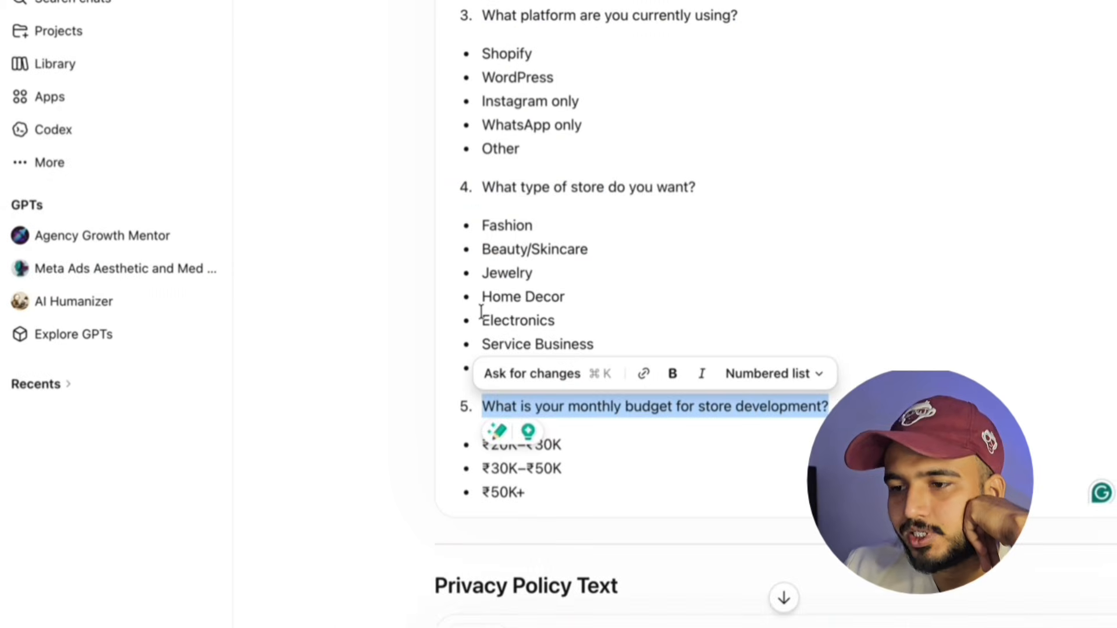
pyautogui.click(572, 448)
pyautogui.tripleClick(572, 451)
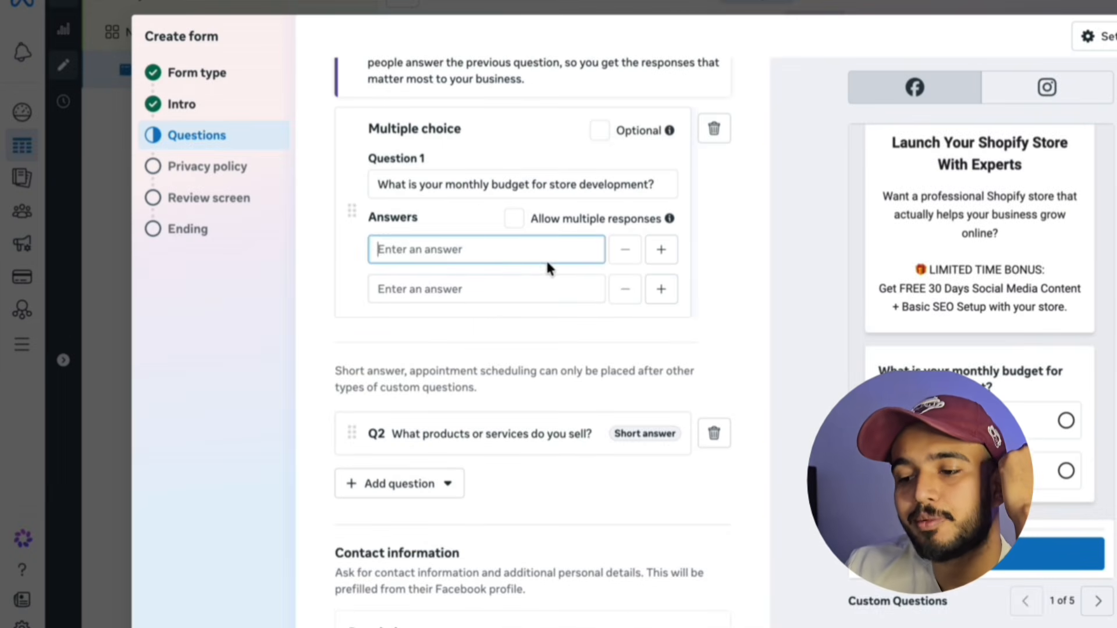
pyautogui.write('₹20K–₹30K')
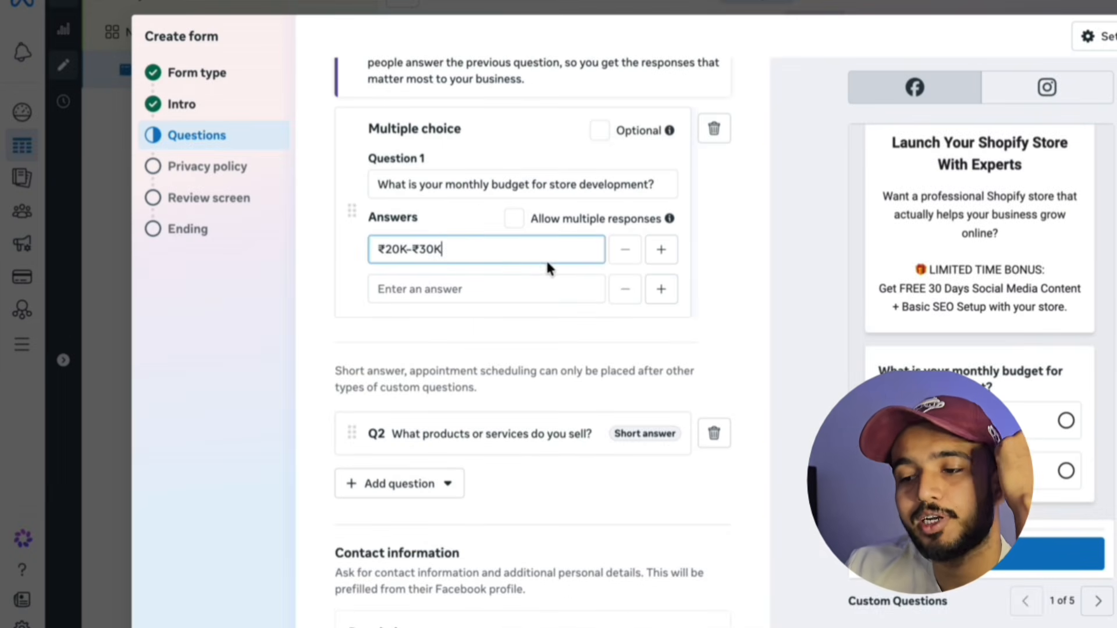
pyautogui.click(519, 285)
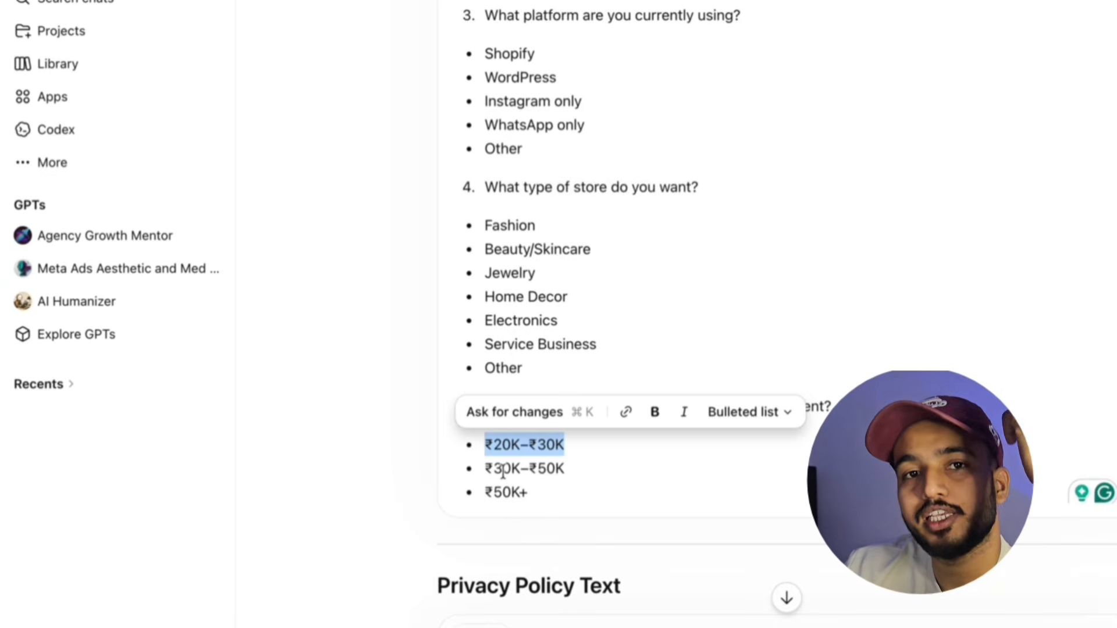
pyautogui.moveTo(494, 469); pyautogui.dragTo(655, 468)
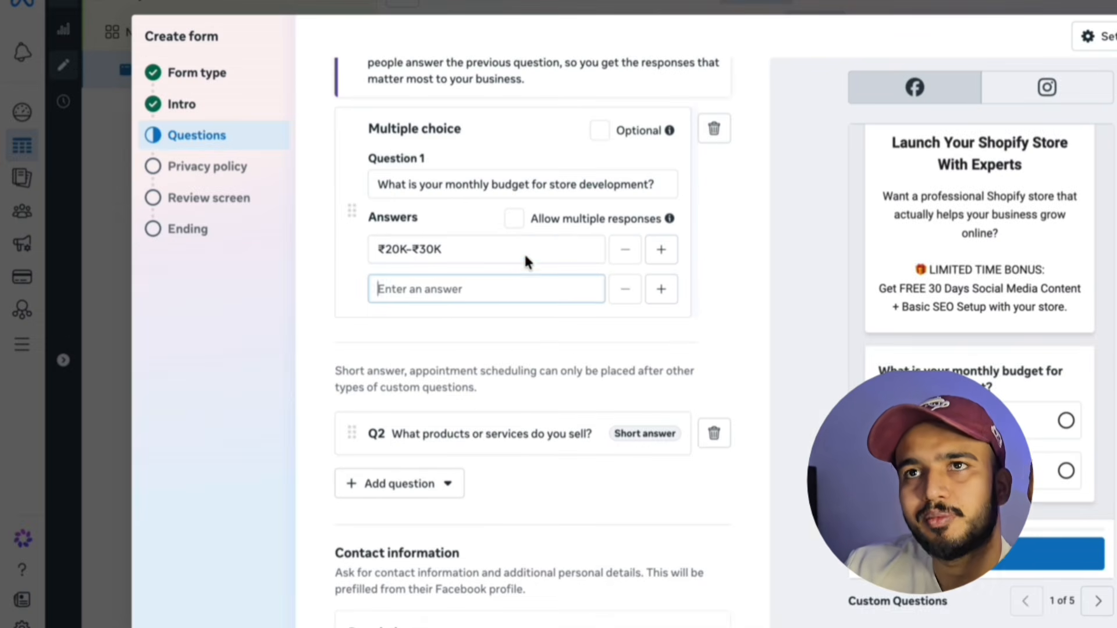
pyautogui.write('₹30K–₹50K')
pyautogui.click(661, 288)
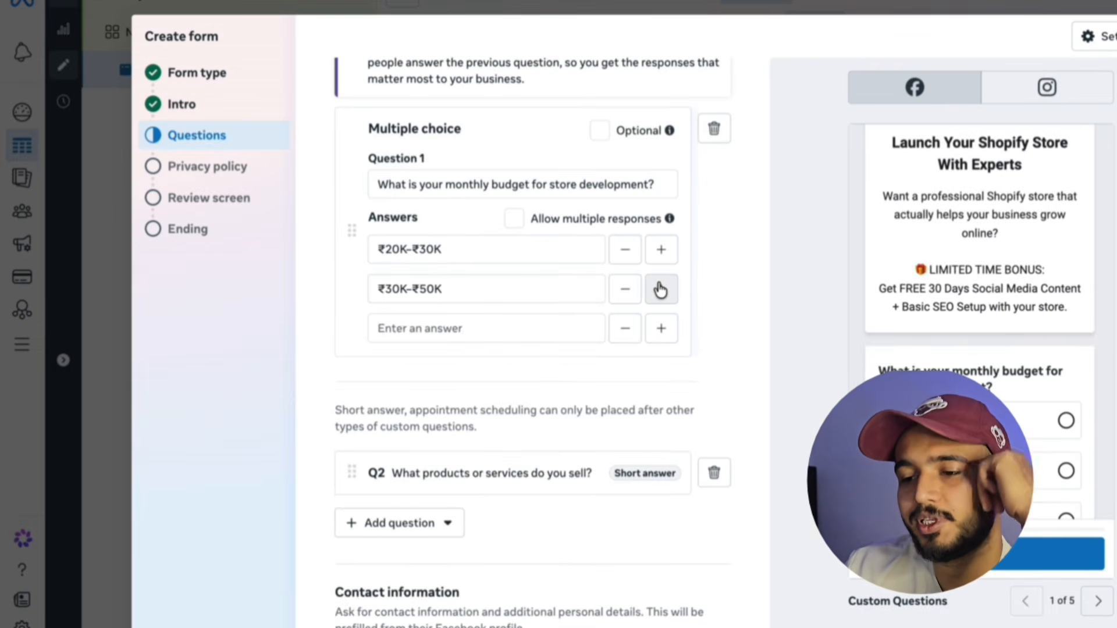
pyautogui.doubleClick(500, 493)
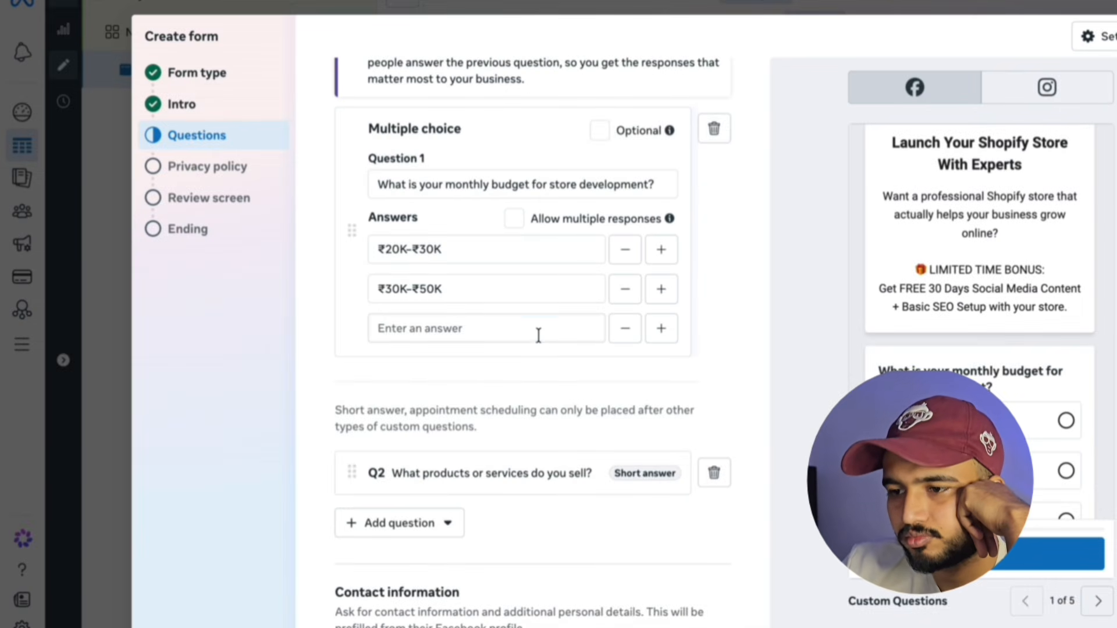
pyautogui.click(538, 335)
pyautogui.write('₹50K+')
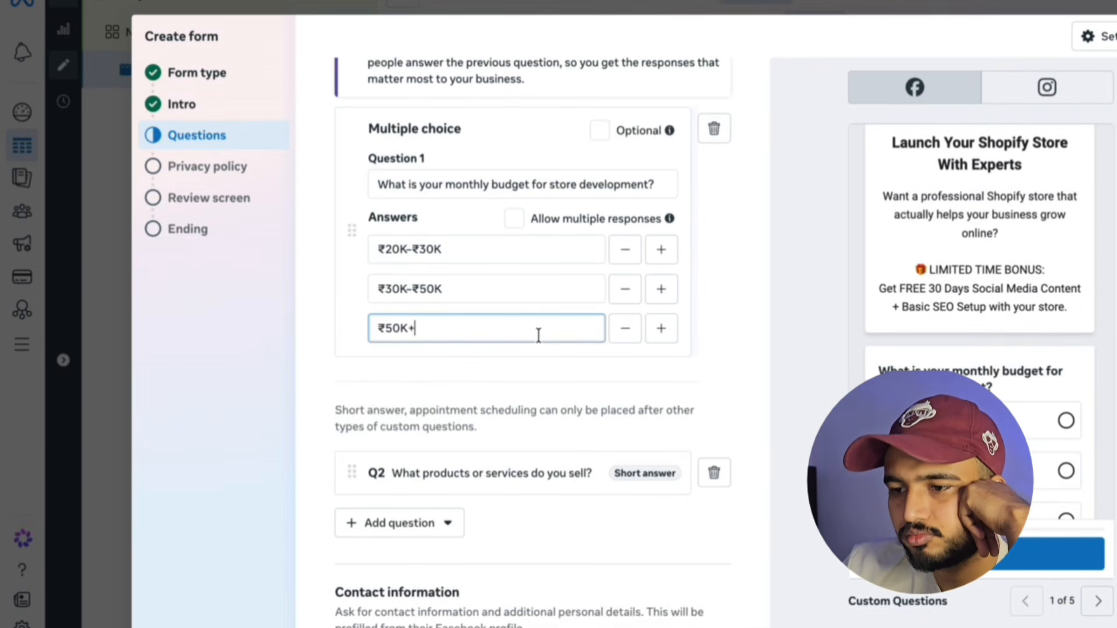
pyautogui.click(661, 249)
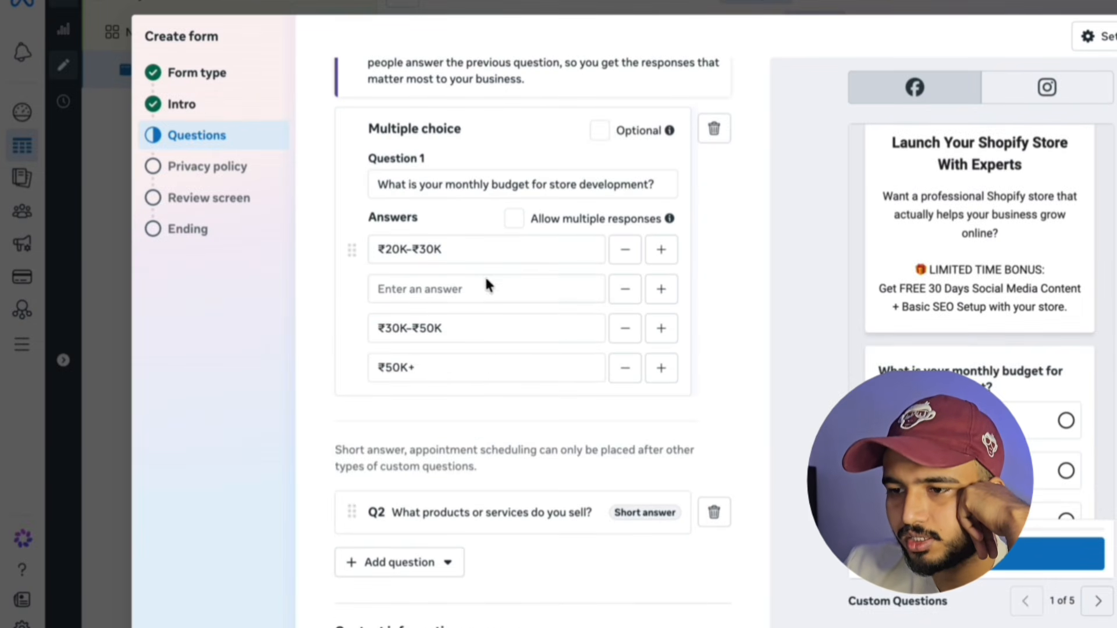
pyautogui.click(516, 280)
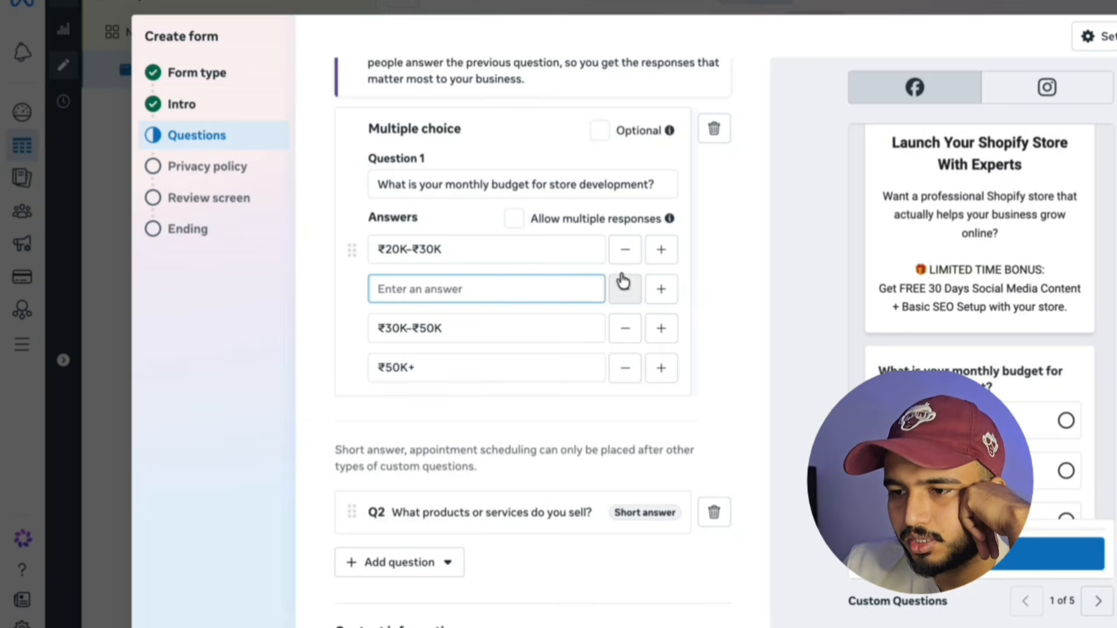
pyautogui.click(640, 287)
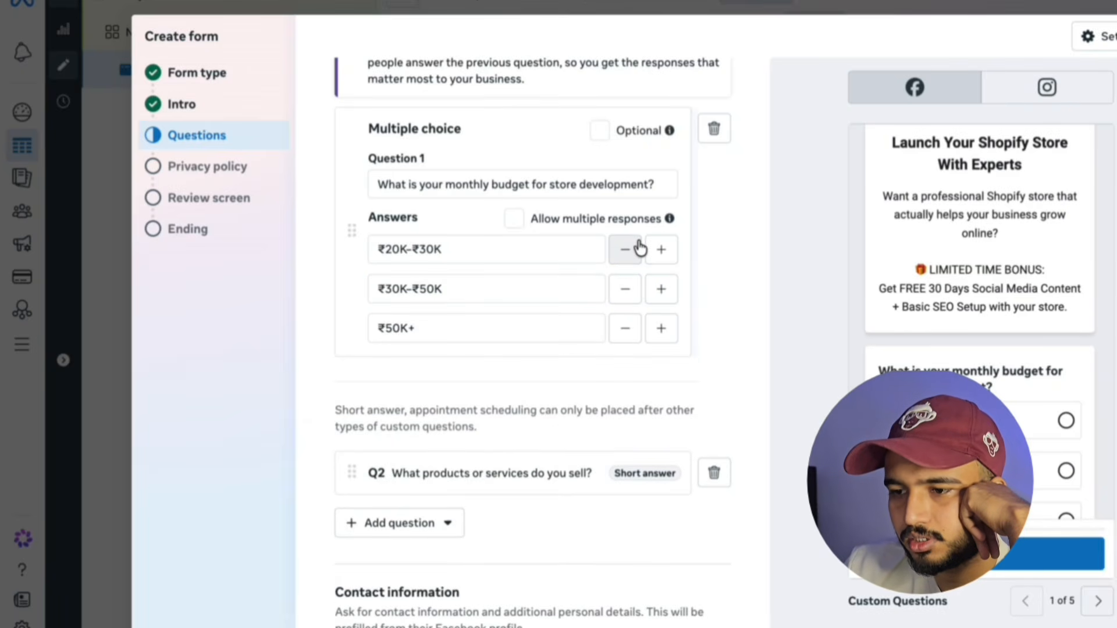
# Insert an answer field after the first budget option and copy ₹20K–₹30K into it
pyautogui.click(660, 249)
pyautogui.click(545, 281)
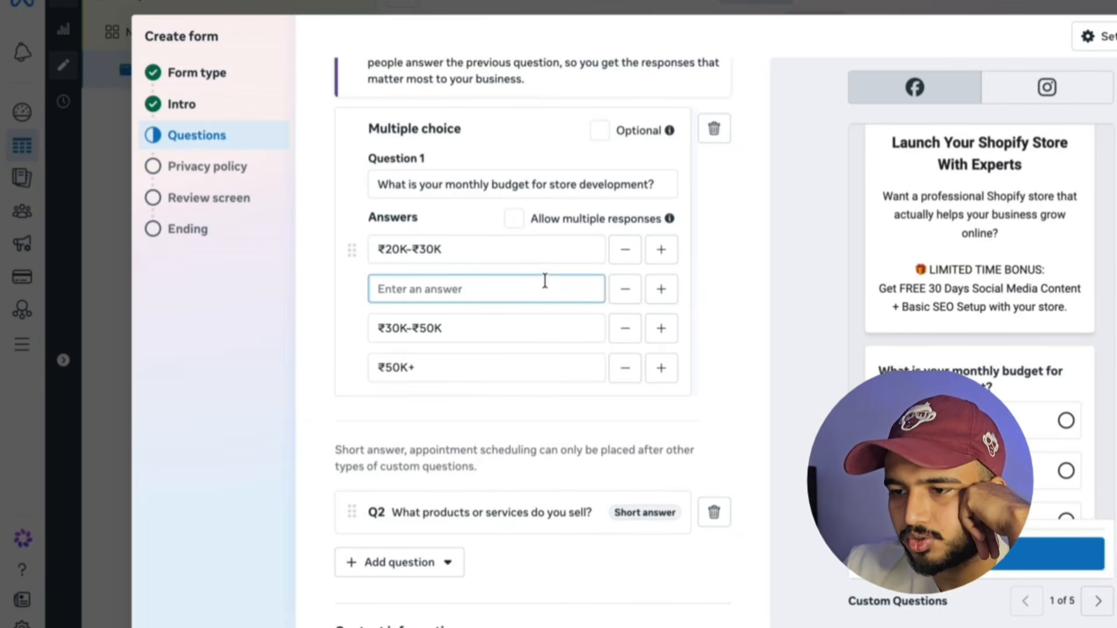
pyautogui.tripleClick(462, 243)
pyautogui.hotkey('ctrl', 'c')
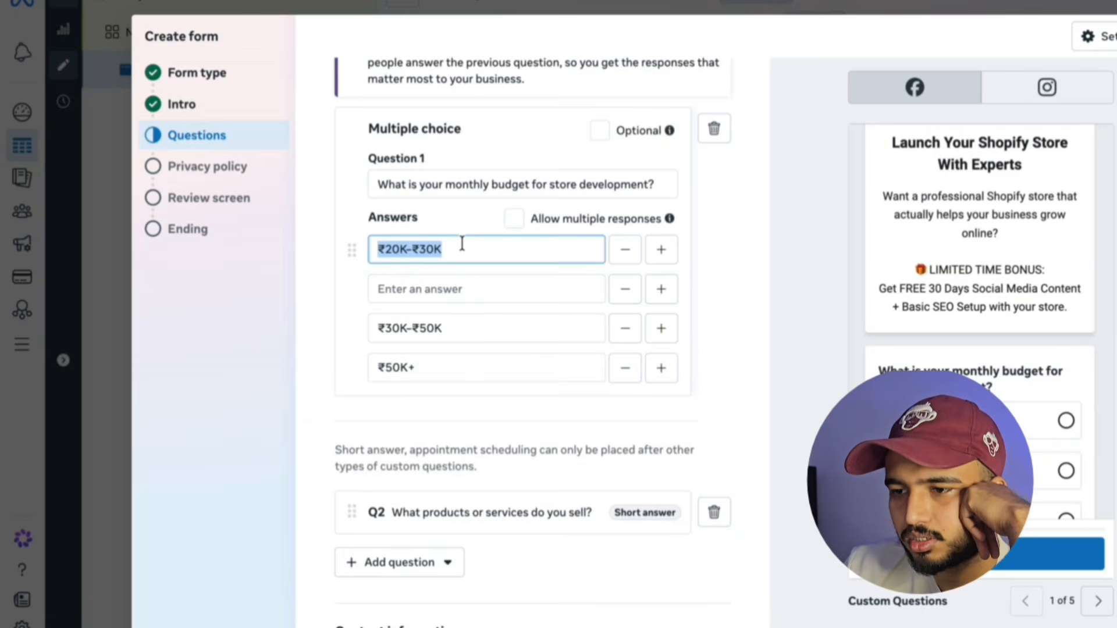
pyautogui.click(440, 285)
pyautogui.hotkey('ctrl', 'v')
# Change the first budget answer to ₹10K–₹20K
pyautogui.click(429, 244)
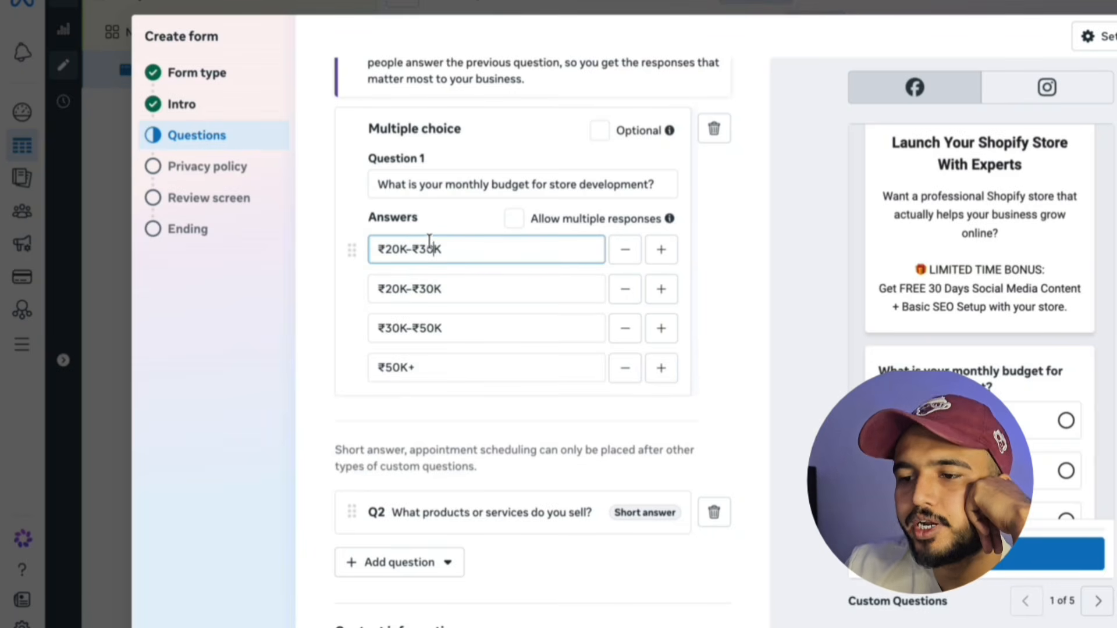
pyautogui.click(392, 247)
pyautogui.press('BackSpace')
pyautogui.write('1')
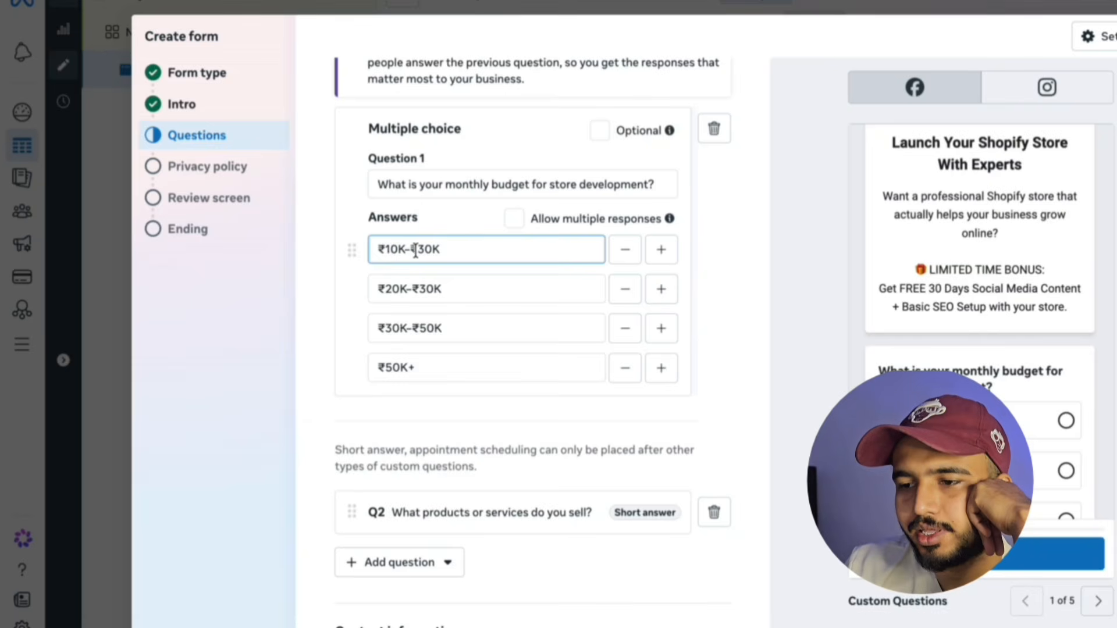
pyautogui.click(425, 249)
pyautogui.press('BackSpace')
pyautogui.write('2')
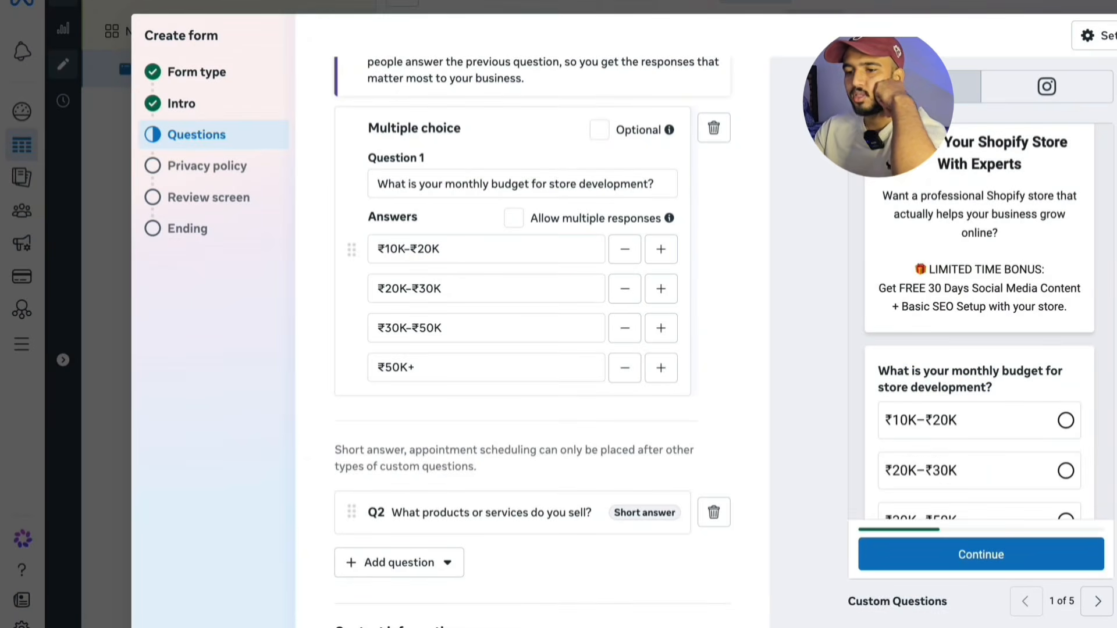
# Continue to the form's privacy policy and enter facebook.com as its link
pyautogui.scroll(-1, 693, 539)
pyautogui.scroll(-10, 696, 540)
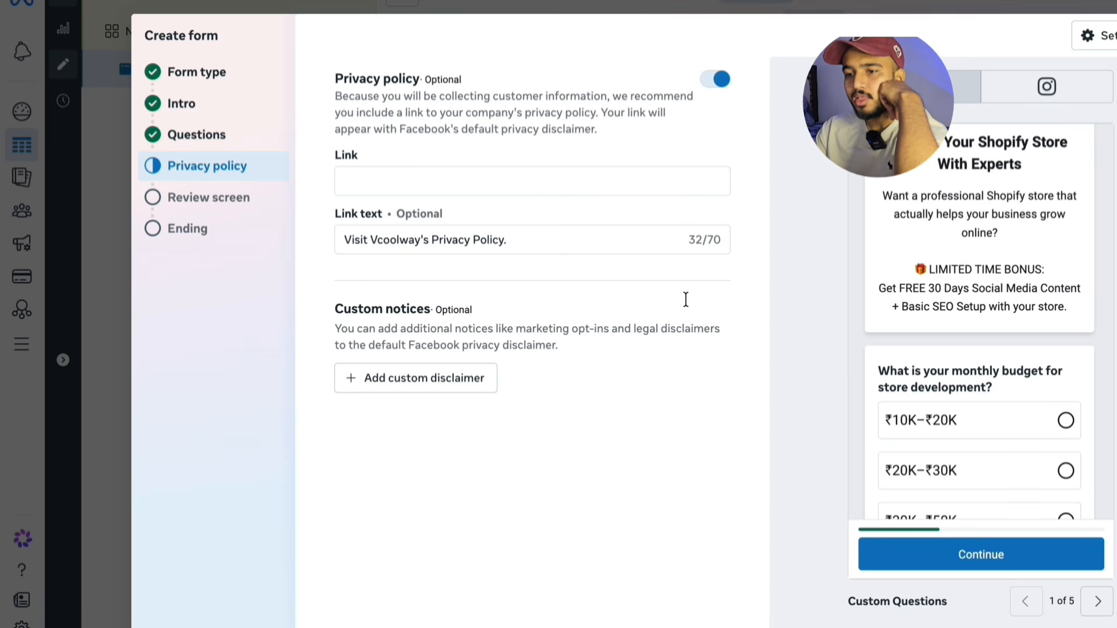
pyautogui.click(690, 187)
pyautogui.write('ab')
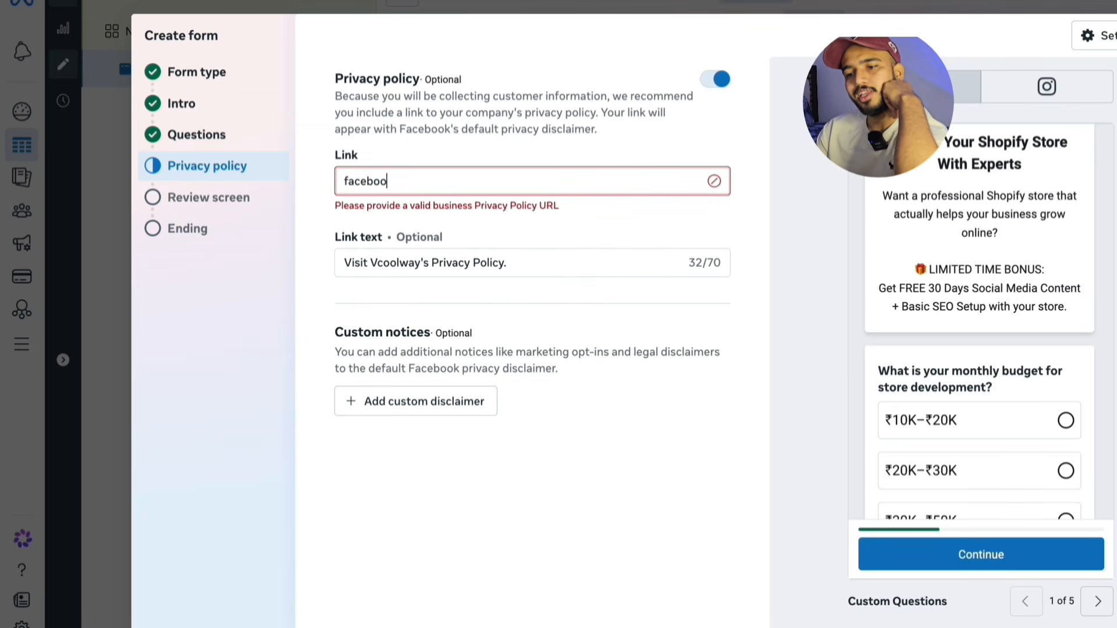
pyautogui.write('com')
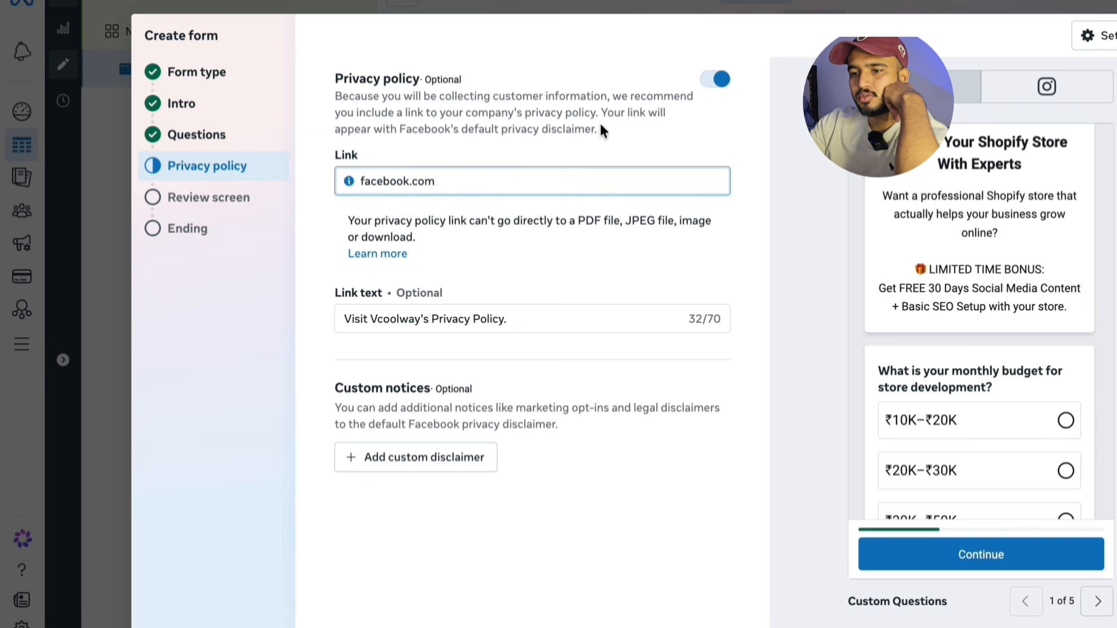
# Replace the privacy policy link with yourbusinessWebsiteLink.com and continue to the form's ending
pyautogui.hotkey('ctrl', 'a')
pyautogui.write('your')
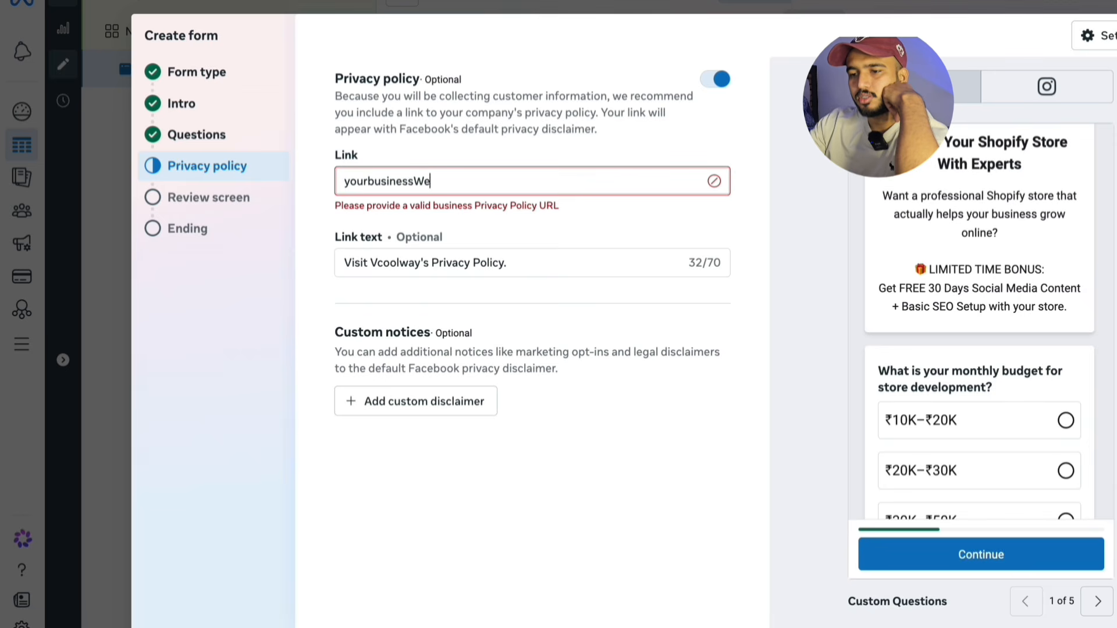
pyautogui.write('businessWebsiteLink')
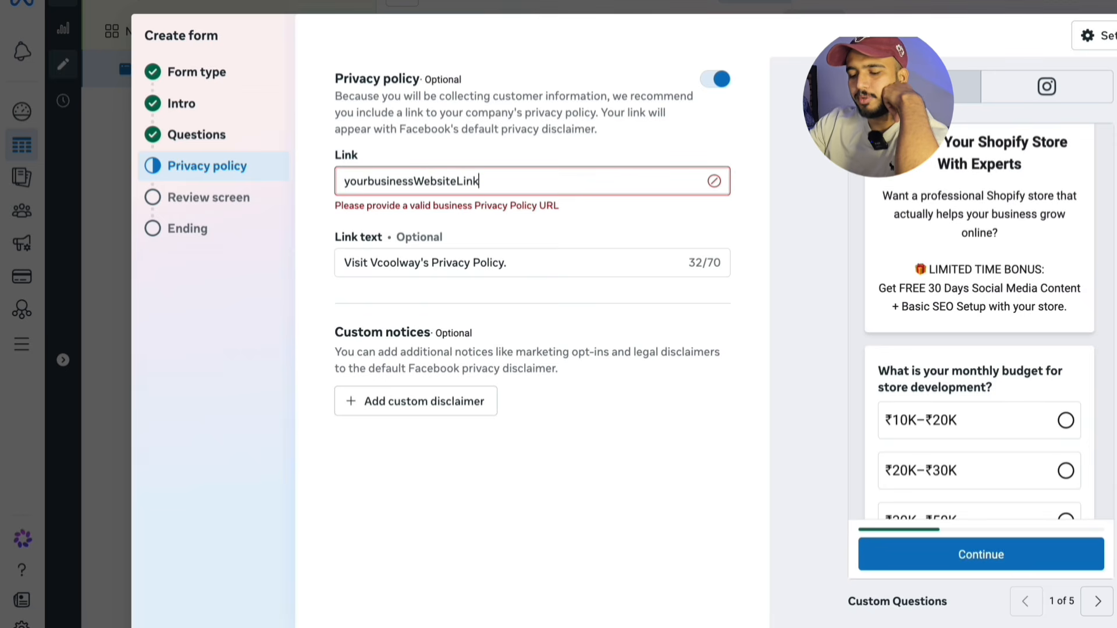
pyautogui.write('.com')
pyautogui.click(271, 361)
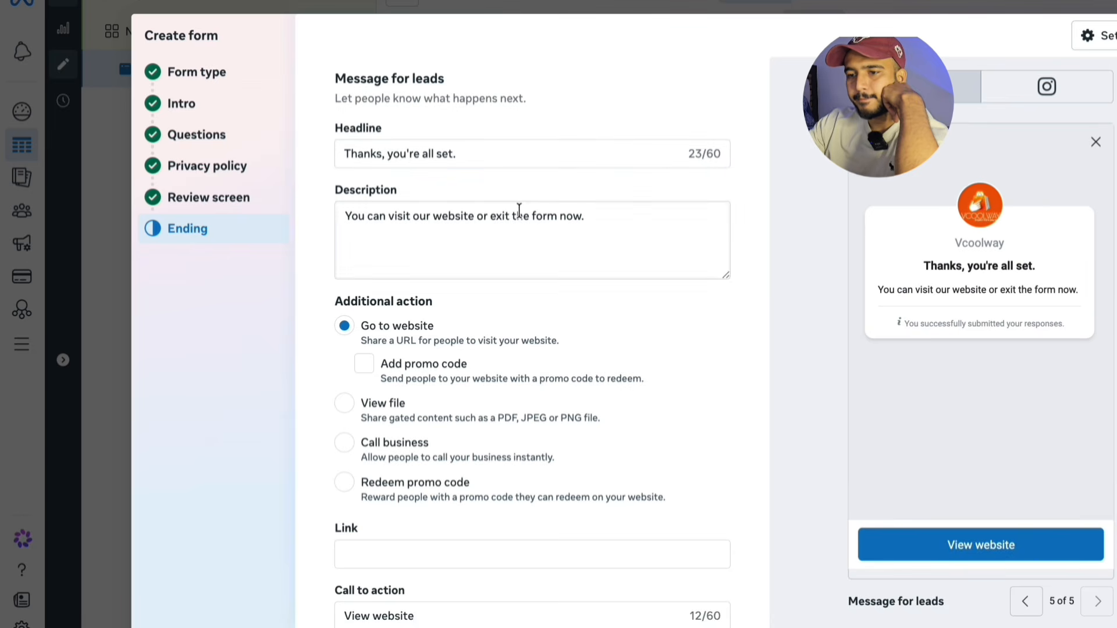
# Set the ending message's headline to "Thanks for submitting the form"
pyautogui.click(494, 222)
pyautogui.tripleClick(494, 222)
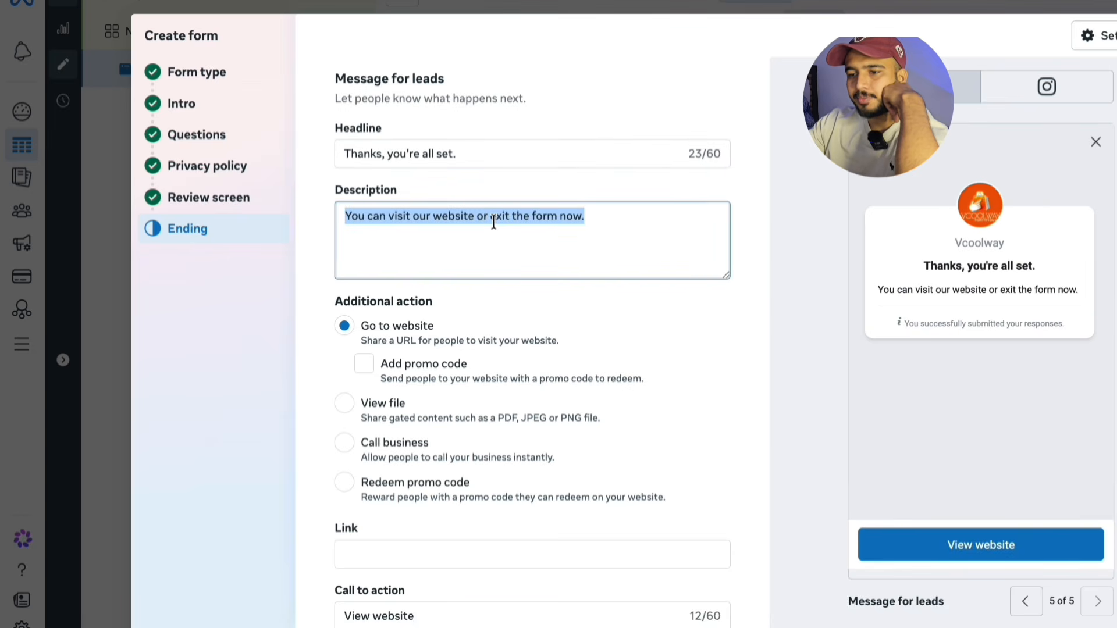
pyautogui.moveTo(383, 153); pyautogui.dragTo(529, 152)
pyautogui.press('BackSpace')
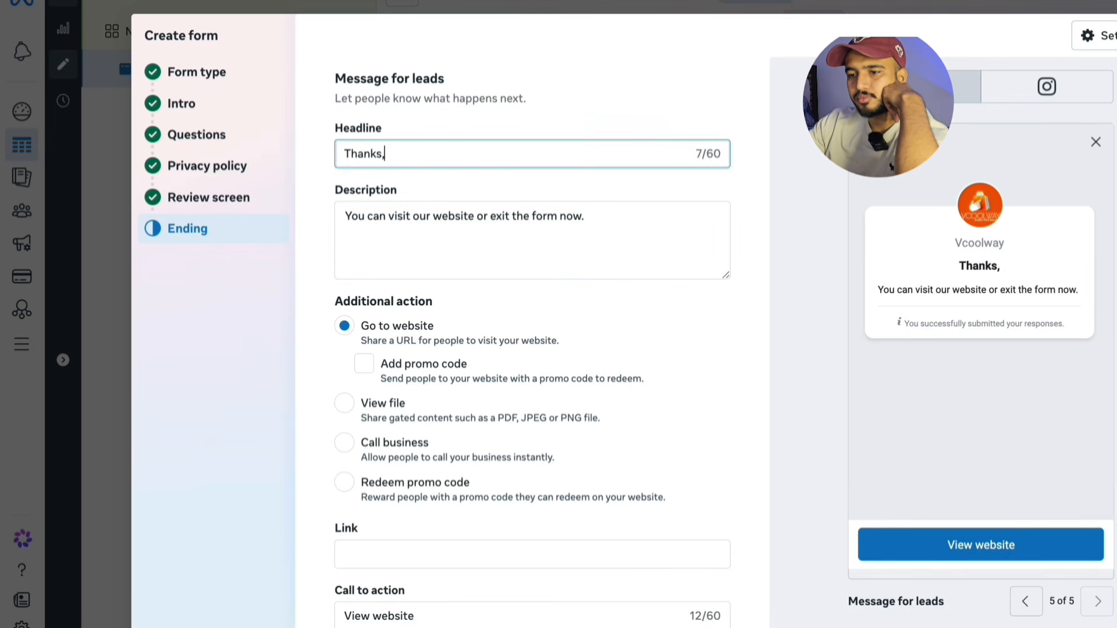
pyautogui.write('f')
pyautogui.press('BackSpace')
pyautogui.press('BackSpace')
pyautogui.press('BackSpace')
pyautogui.write('for sub')
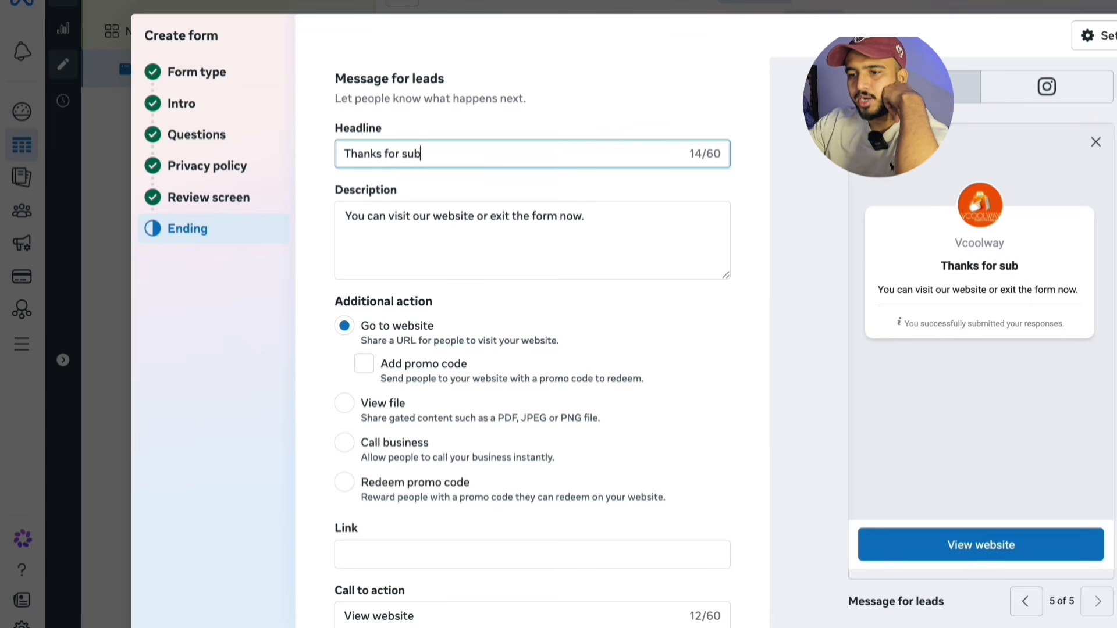
pyautogui.write('mitting the form')
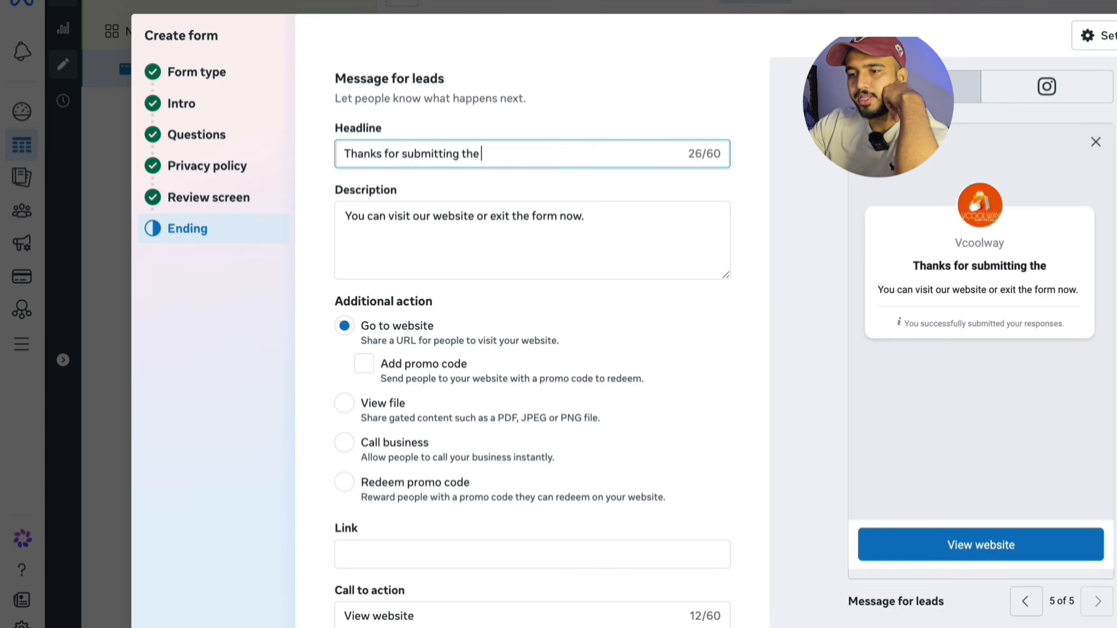
# Replace the ending message's description with "Our team will reach out to you within 24 hours"
pyautogui.click(482, 204)
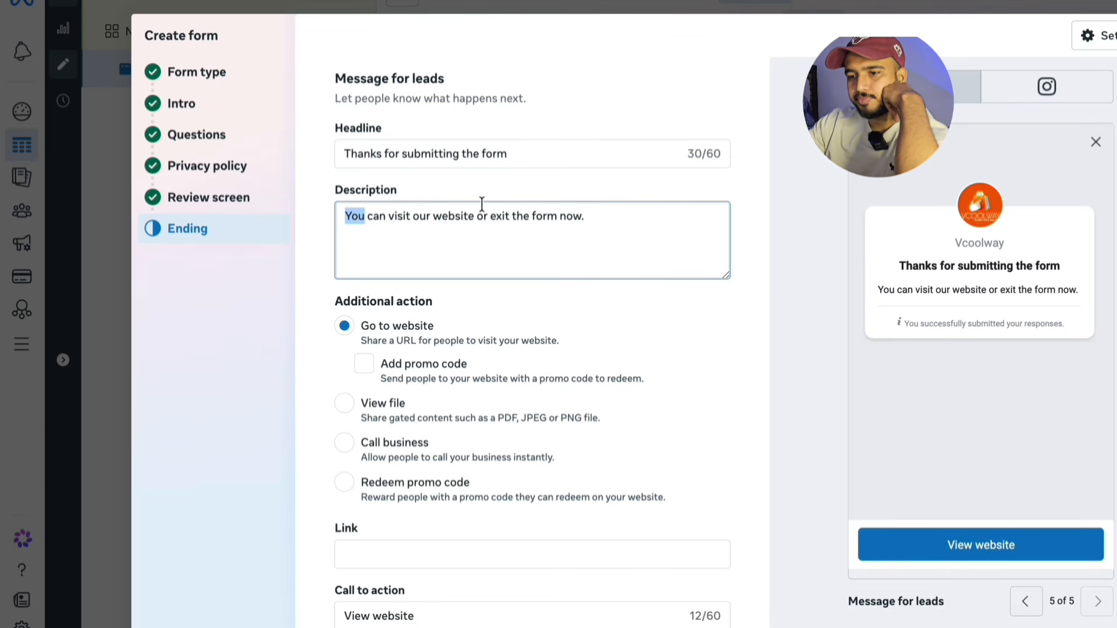
pyautogui.hotkey('ctrl', 'a')
pyautogui.write('Our team ')
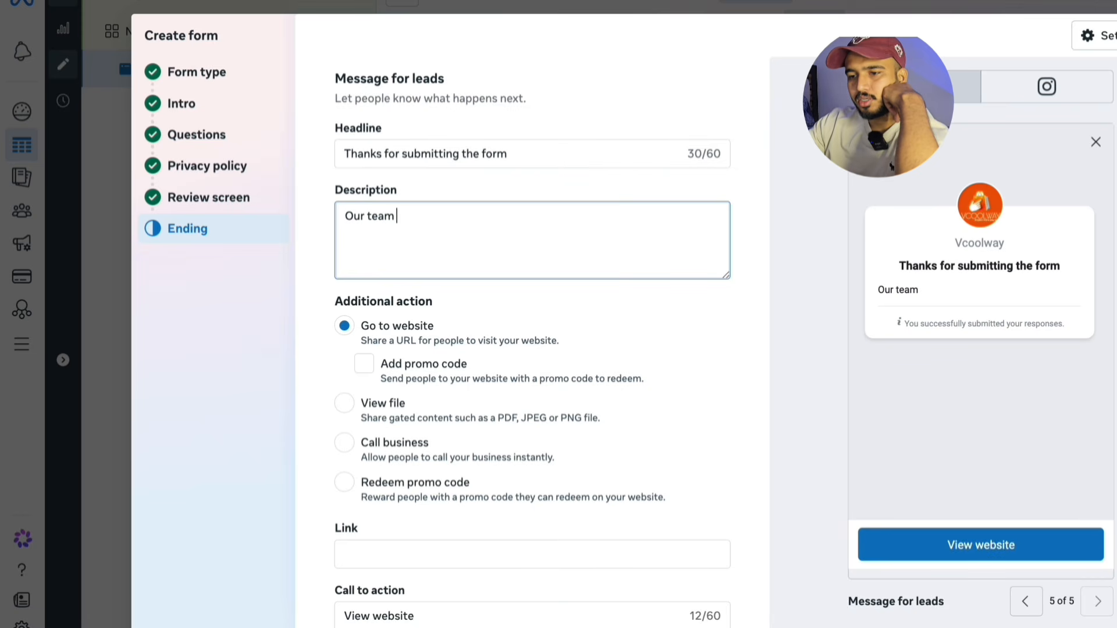
pyautogui.write('will reach out t')
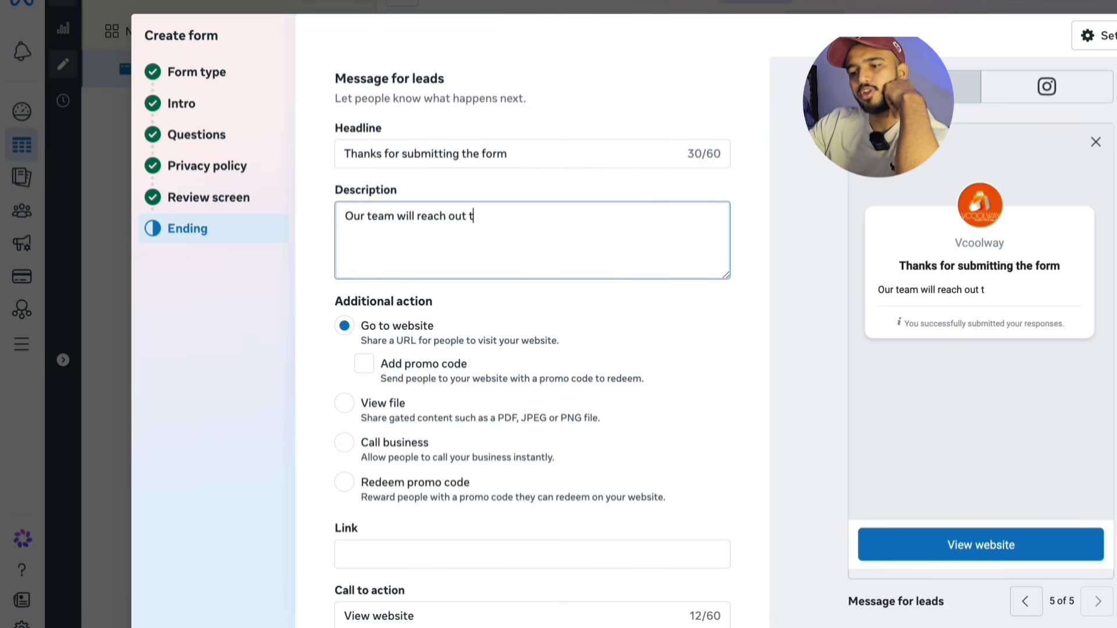
pyautogui.write('o you within 24 hours')
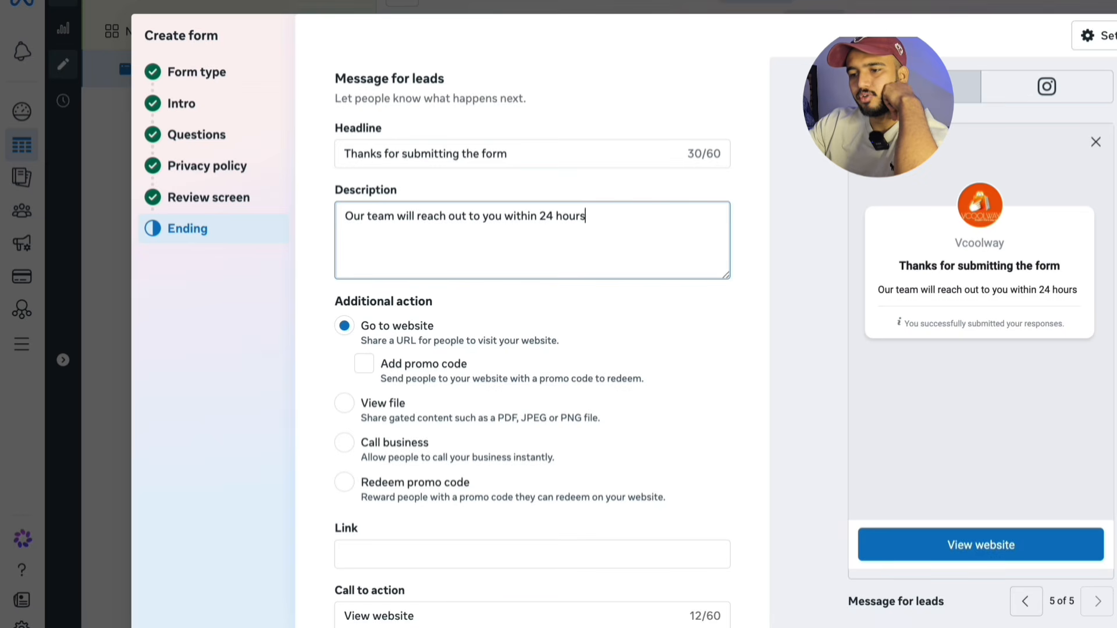
# Try the Call business and Redeem promo code additional actions for the form's ending message
pyautogui.scroll(-2, 394, 419)
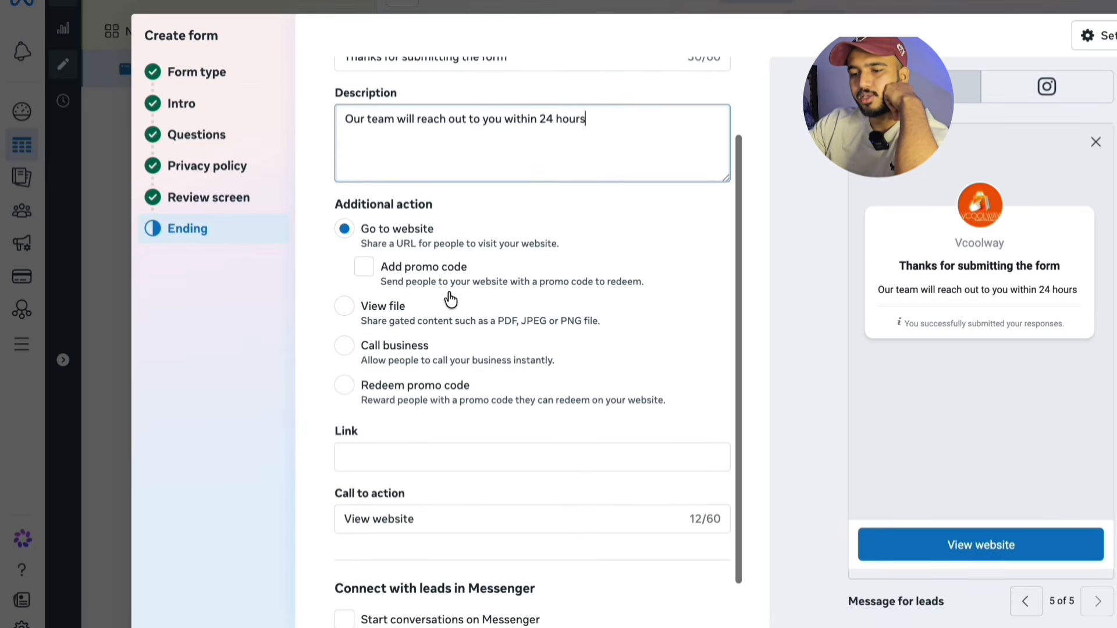
pyautogui.scroll(-1, 411, 346)
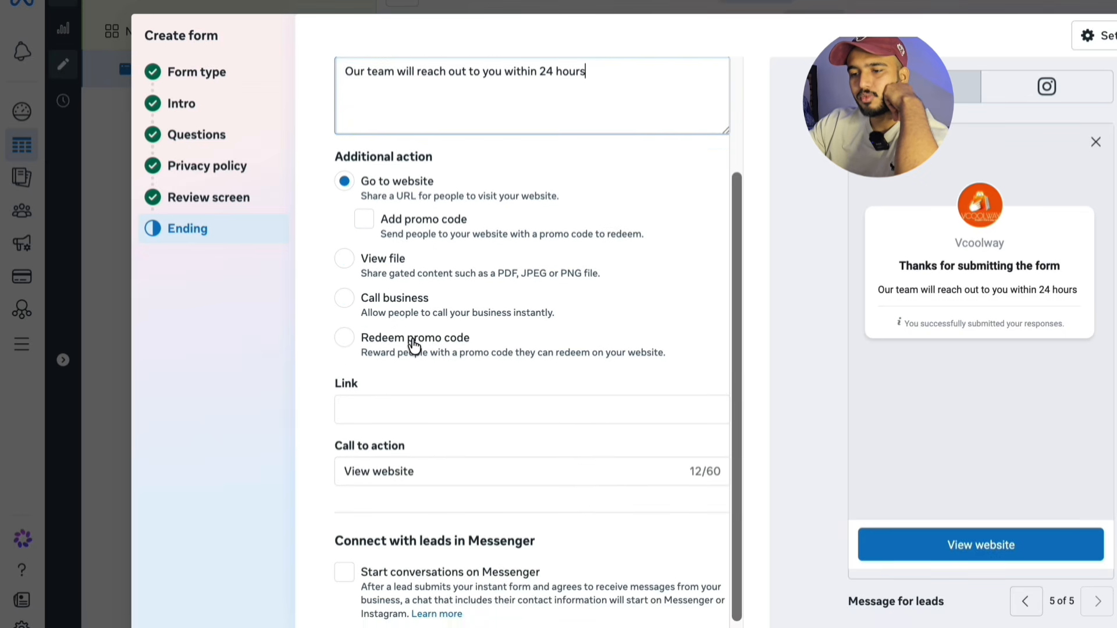
pyautogui.scroll(1, 414, 345)
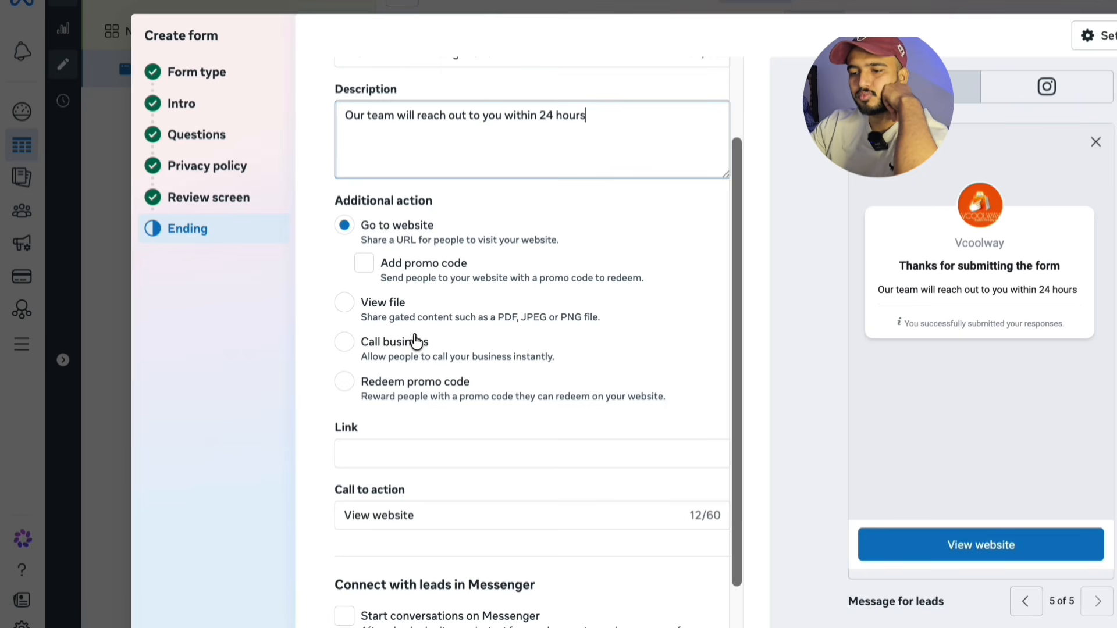
pyautogui.click(416, 350)
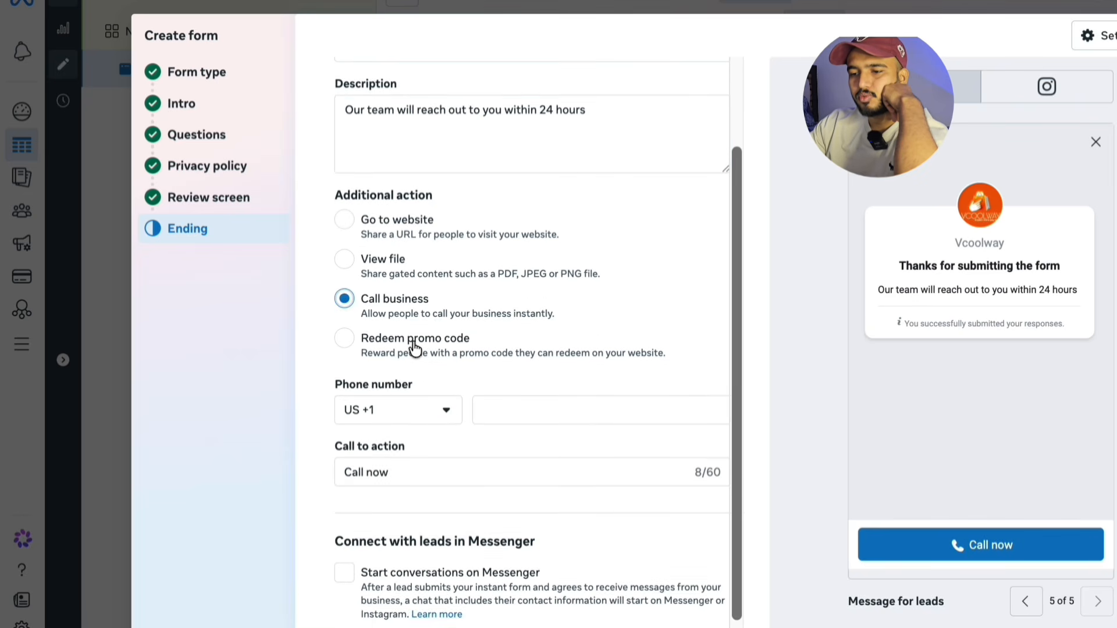
pyautogui.click(431, 395)
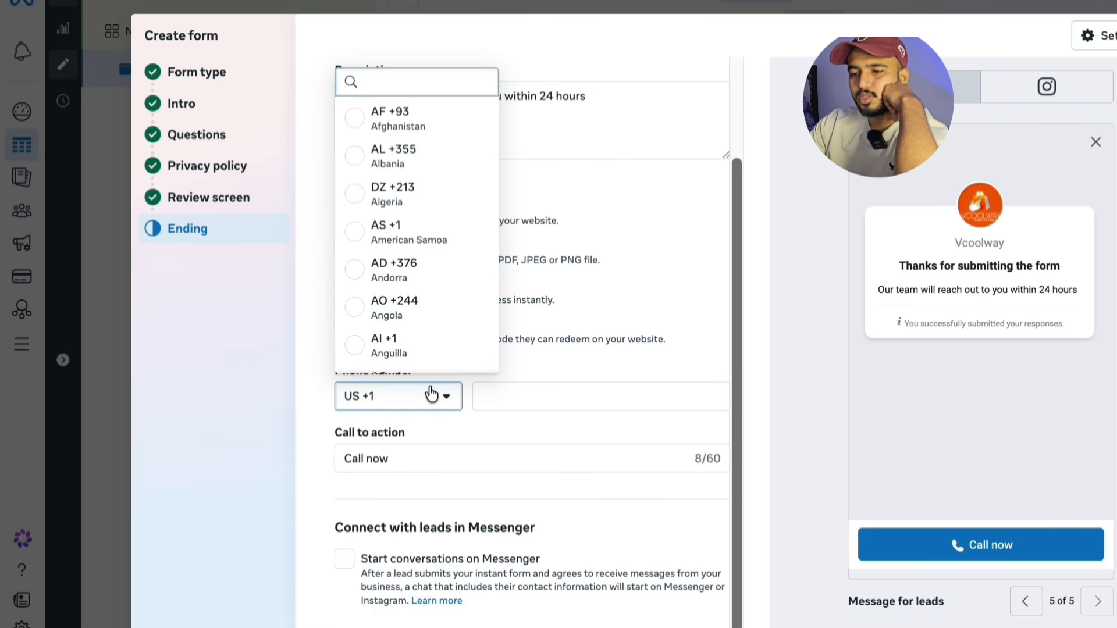
pyautogui.click(431, 394)
pyautogui.click(441, 337)
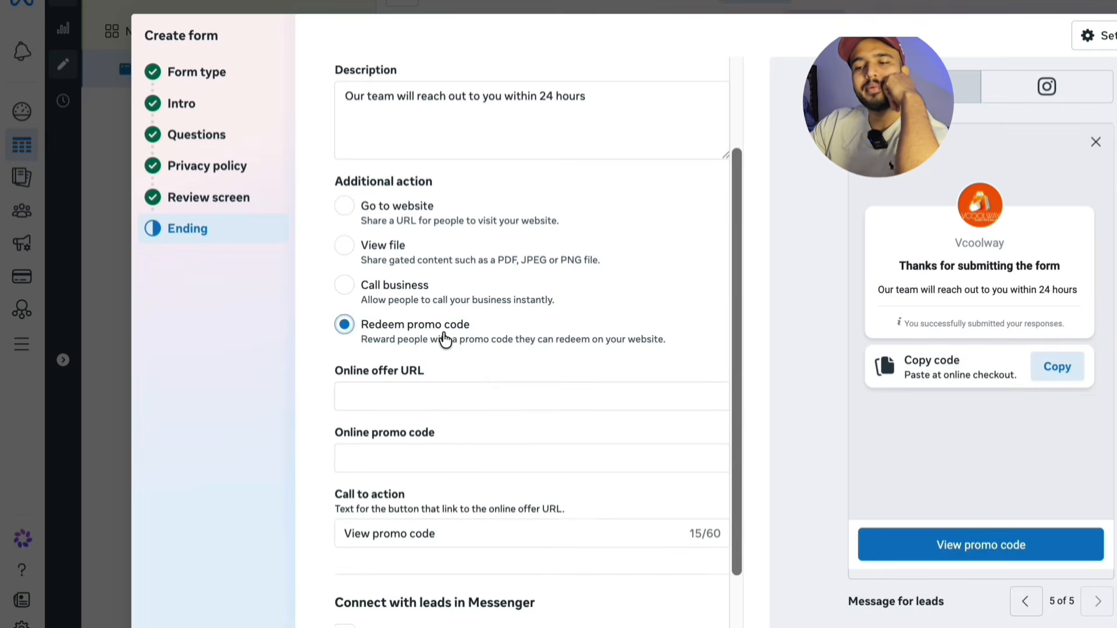
pyautogui.scroll(-1, 441, 338)
pyautogui.click(439, 212)
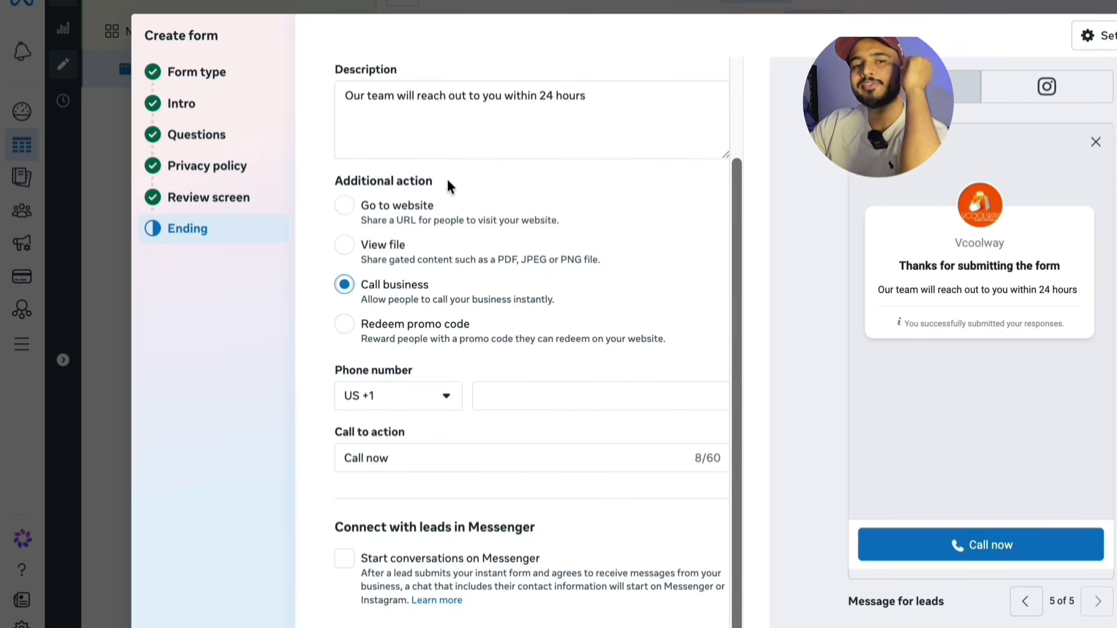
# Set the ending's additional action to Go to website with the link yourwebsitelink.com and finish creating the form
pyautogui.click(434, 208)
pyautogui.scroll(-1, 452, 346)
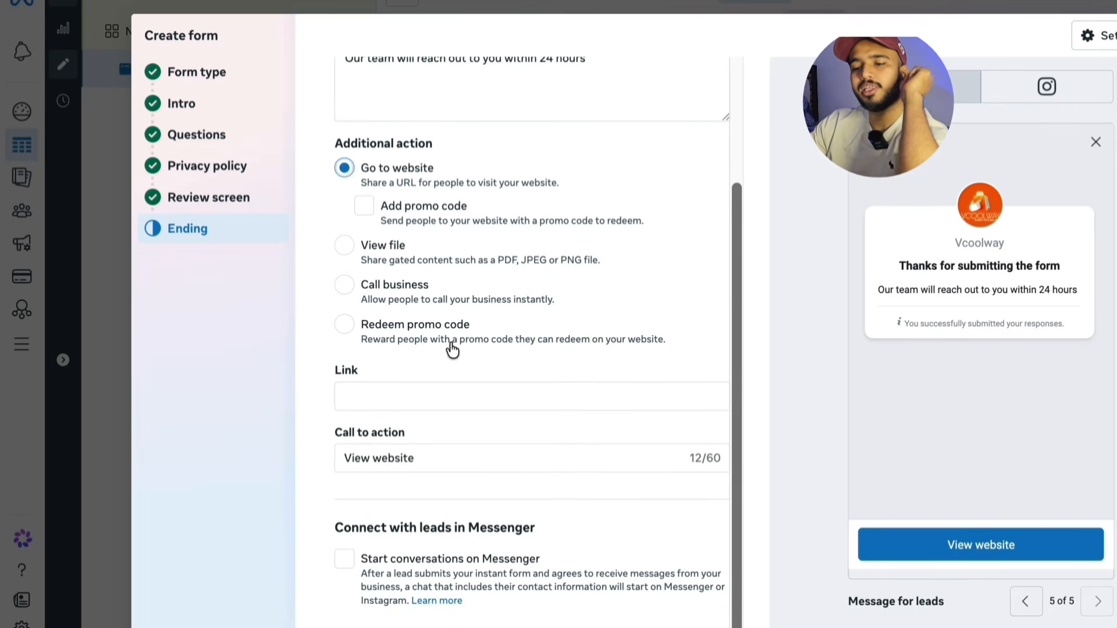
pyautogui.click(448, 394)
pyautogui.write('yourwebsi')
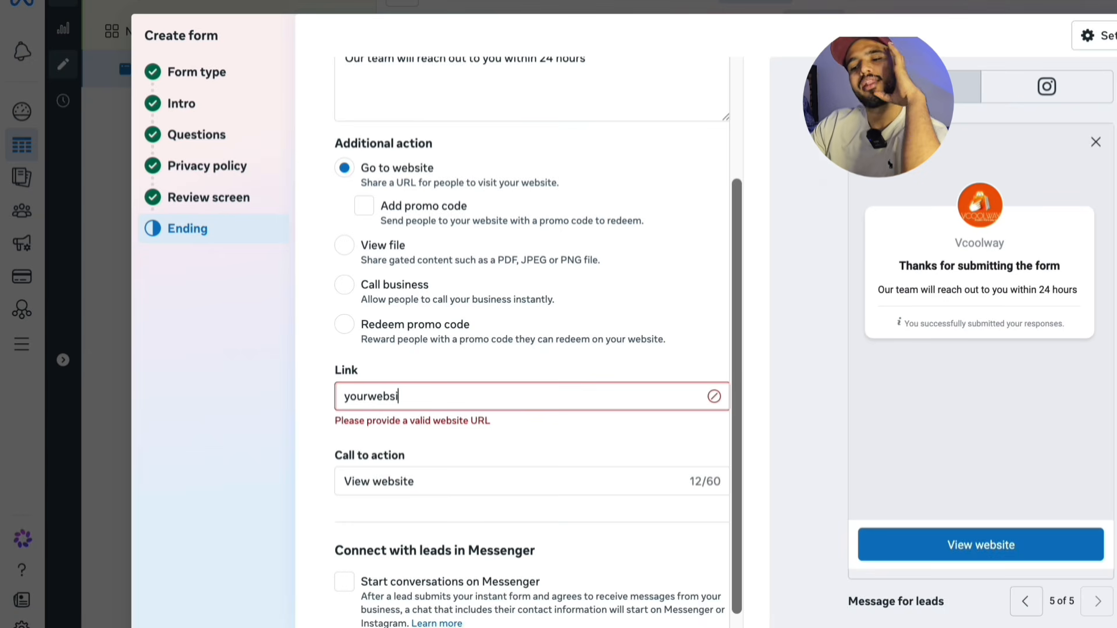
pyautogui.write('telink.com')
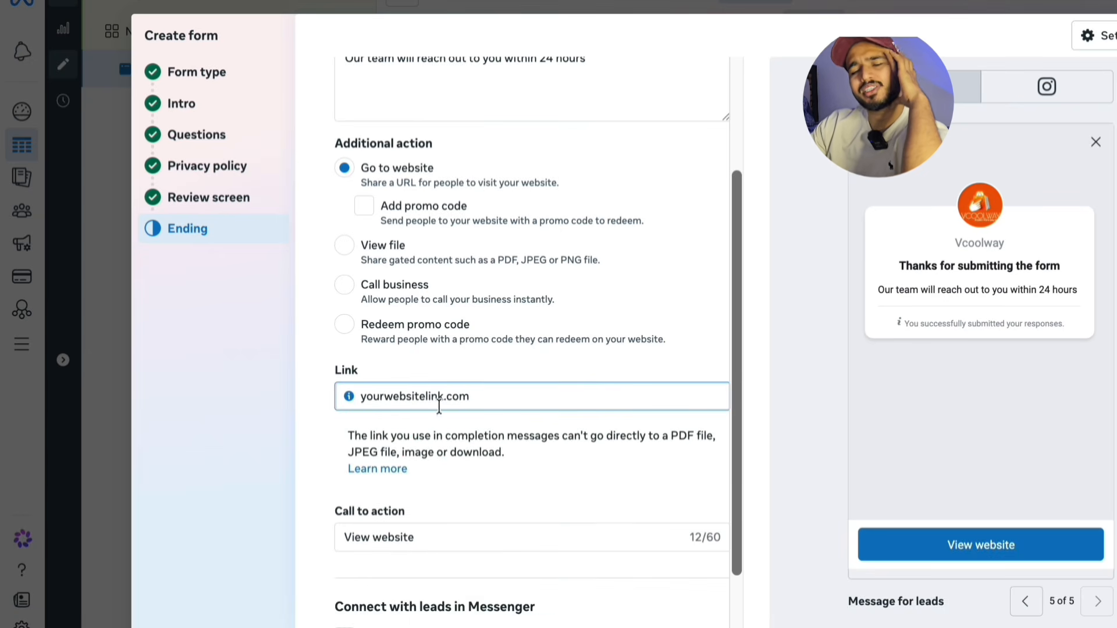
pyautogui.scroll(-2, 377, 450)
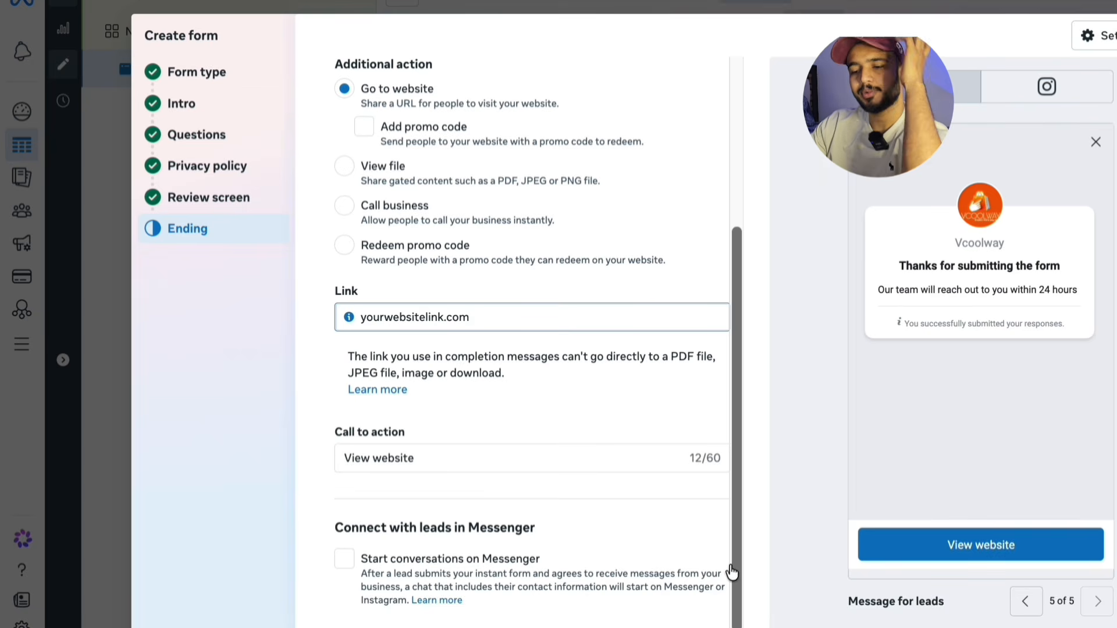
pyautogui.click(826, 157)
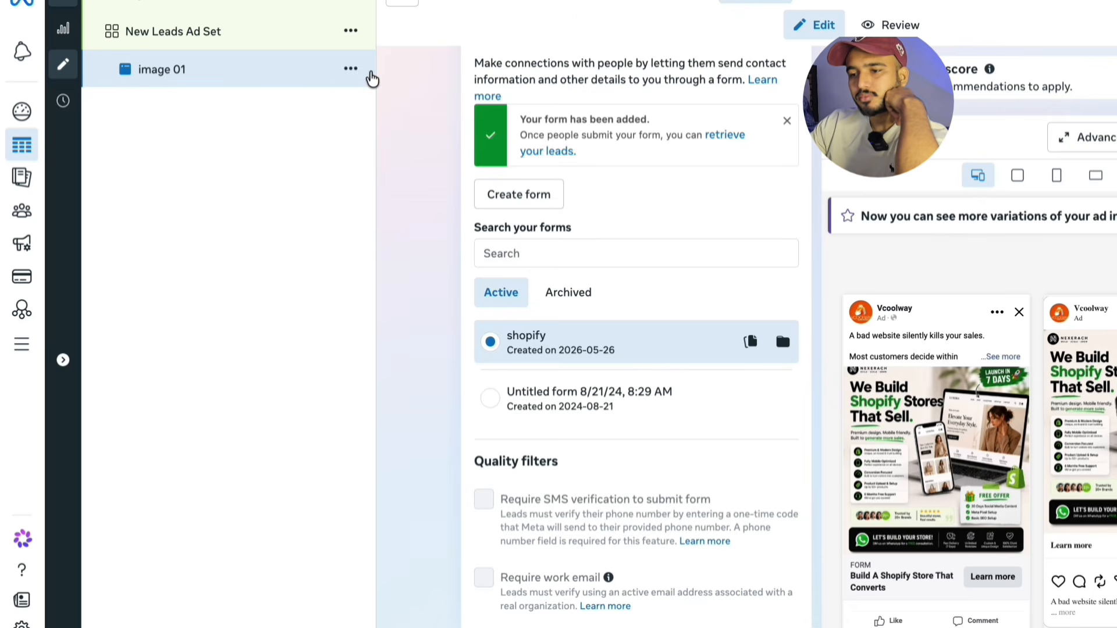
# Duplicate the image 01 ad and name the copy image 02
pyautogui.click(351, 69)
pyautogui.click(367, 134)
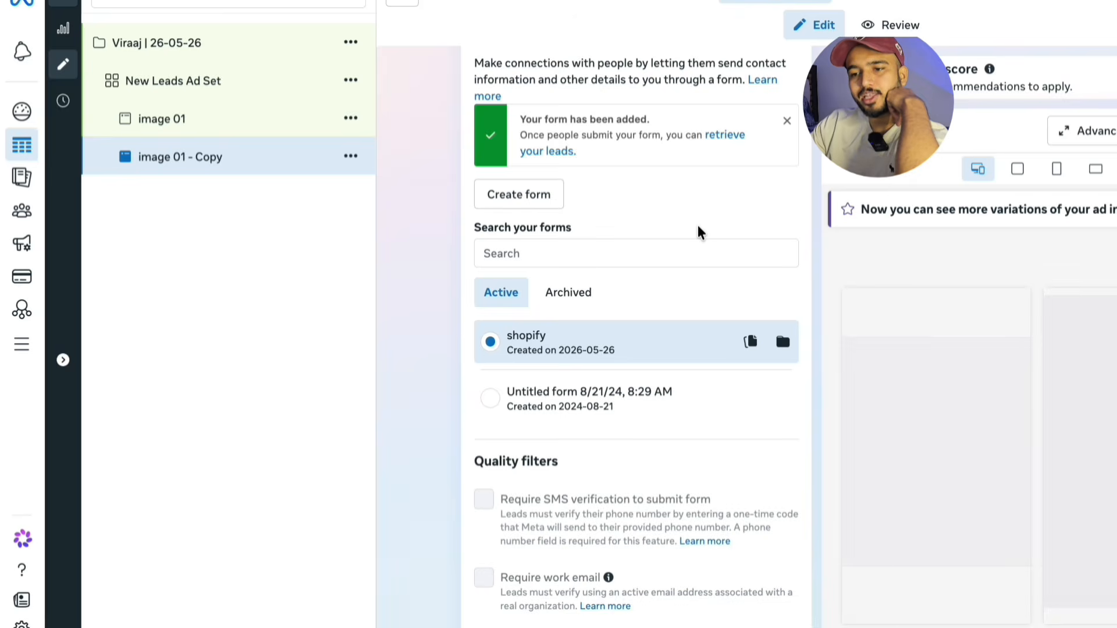
pyautogui.moveTo(518, 114); pyautogui.dragTo(655, 113)
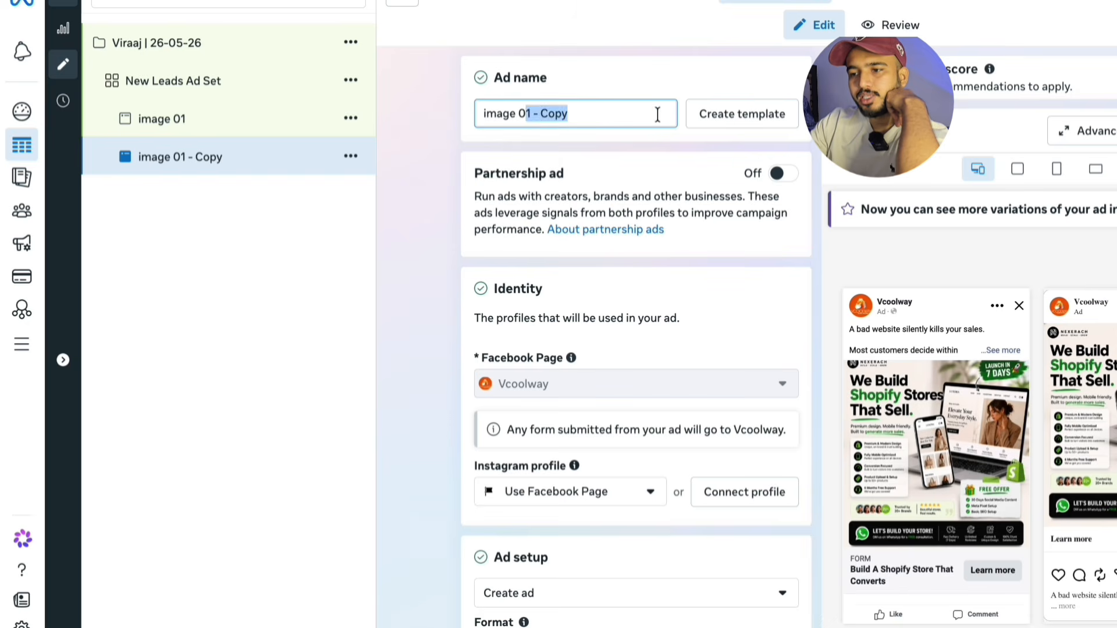
pyautogui.write('02')
# Replace the media of the image 02 ad with the account image 1.png
pyautogui.scroll(-15, 627, 267)
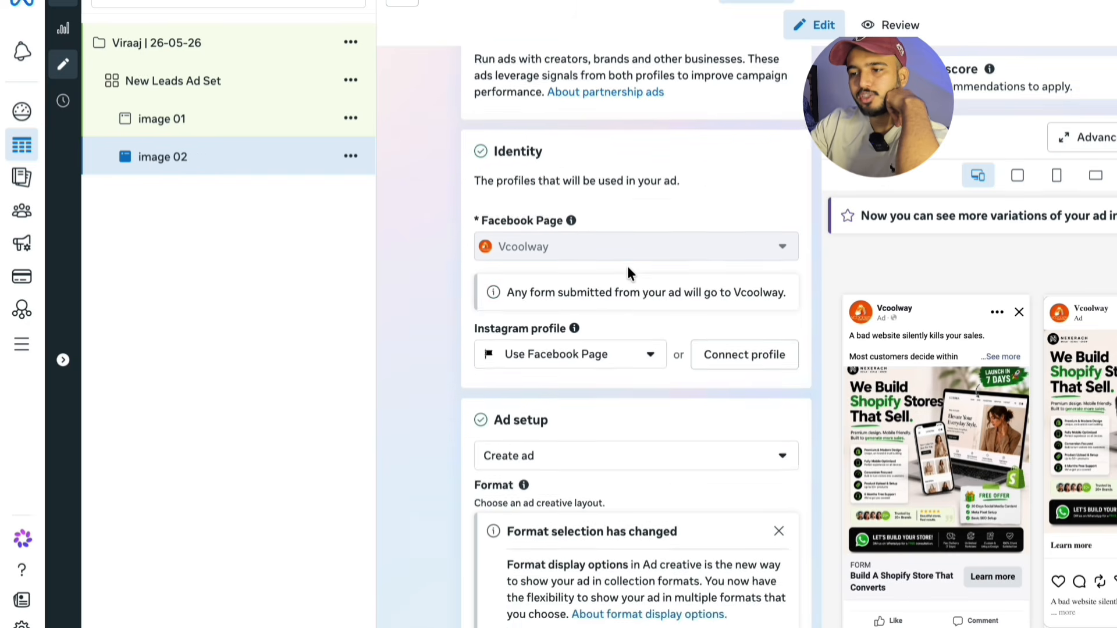
pyautogui.scroll(-8, 610, 399)
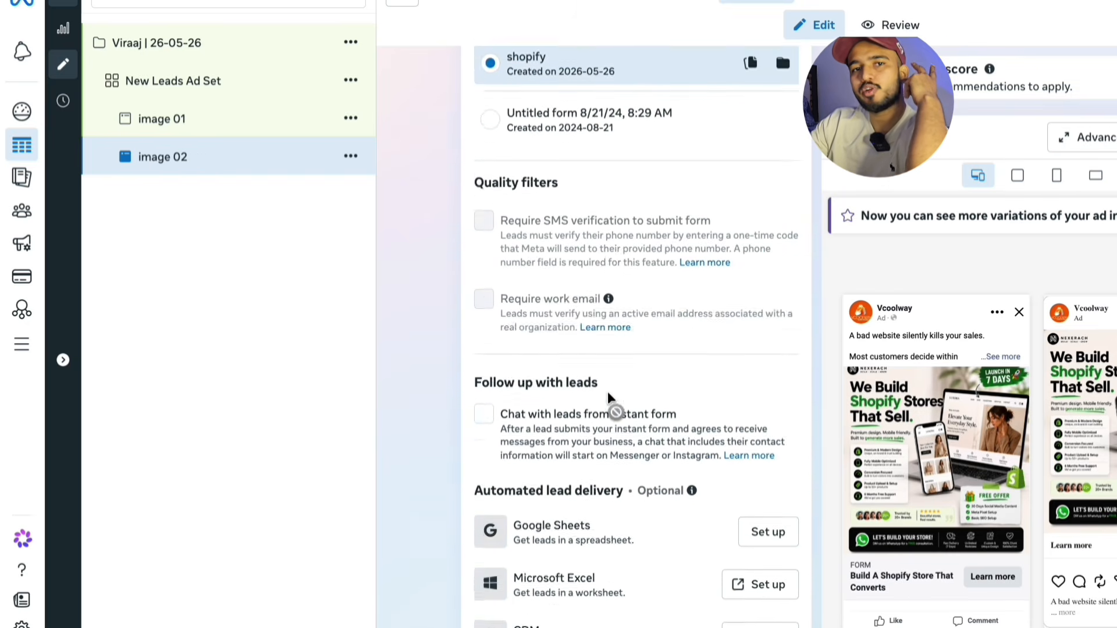
pyautogui.click(781, 326)
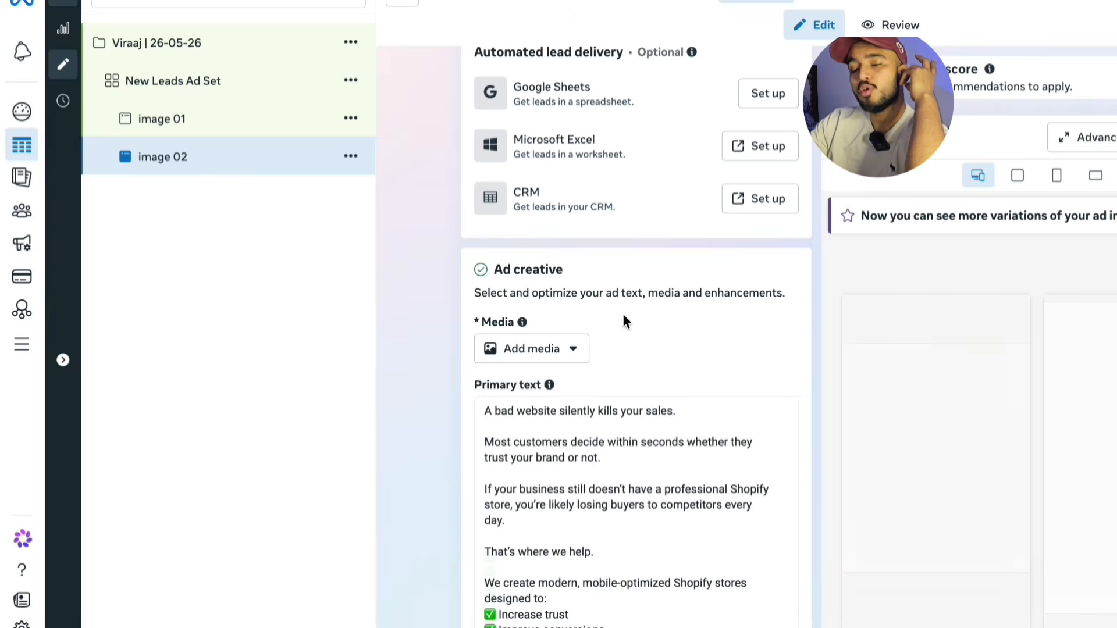
pyautogui.click(563, 344)
pyautogui.click(512, 391)
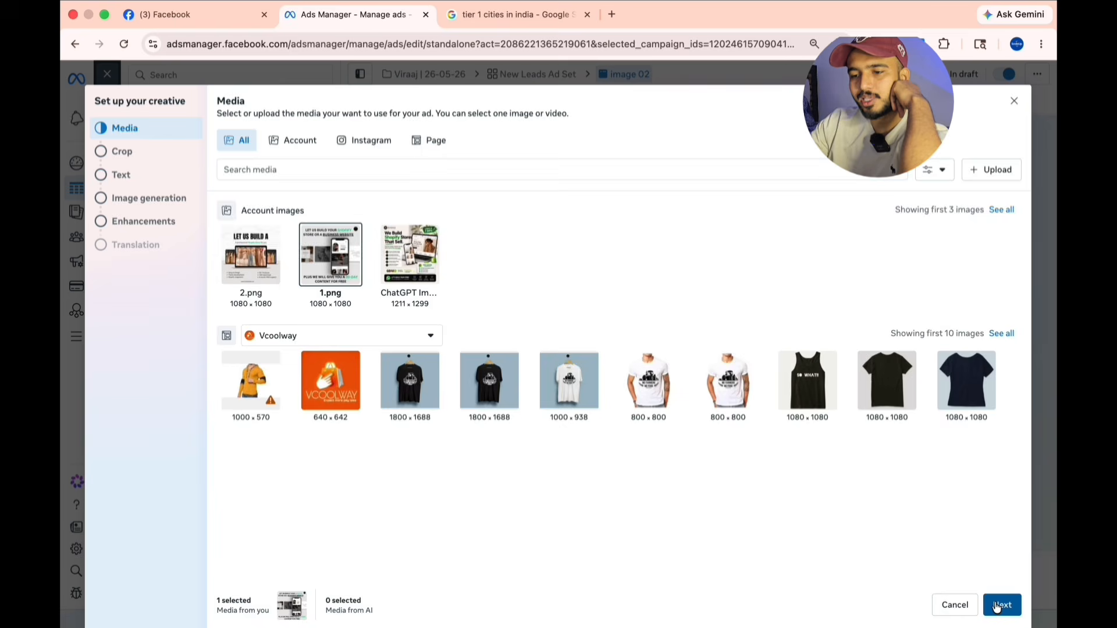
pyautogui.click(1001, 604)
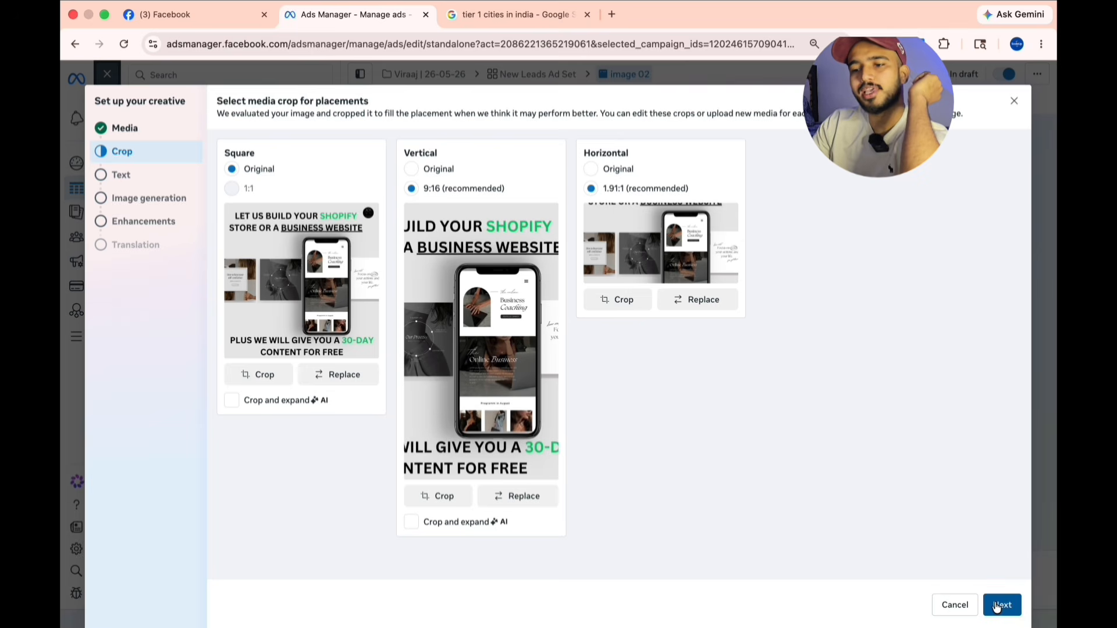
# Use the original crop for the vertical and horizontal placements and keep the existing ad texts
pyautogui.click(499, 173)
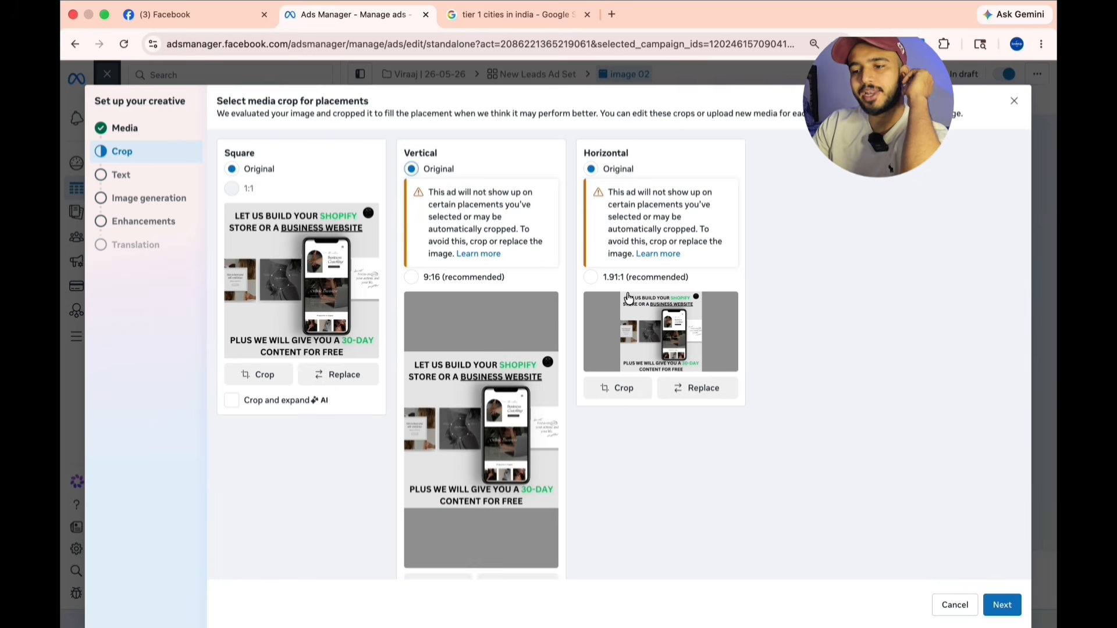
pyautogui.click(997, 603)
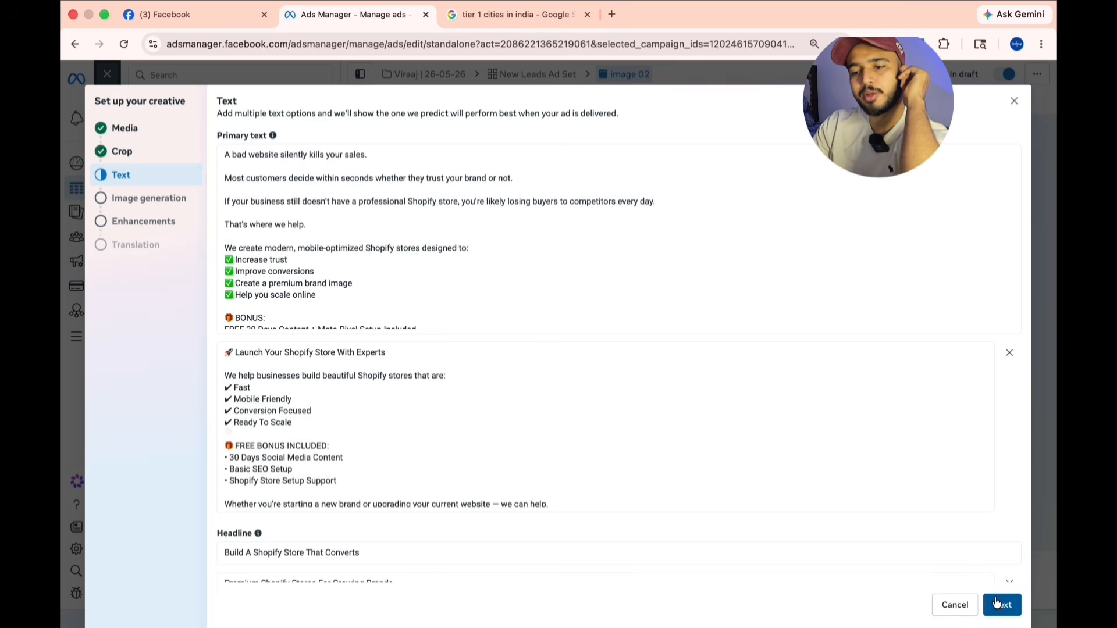
pyautogui.click(997, 603)
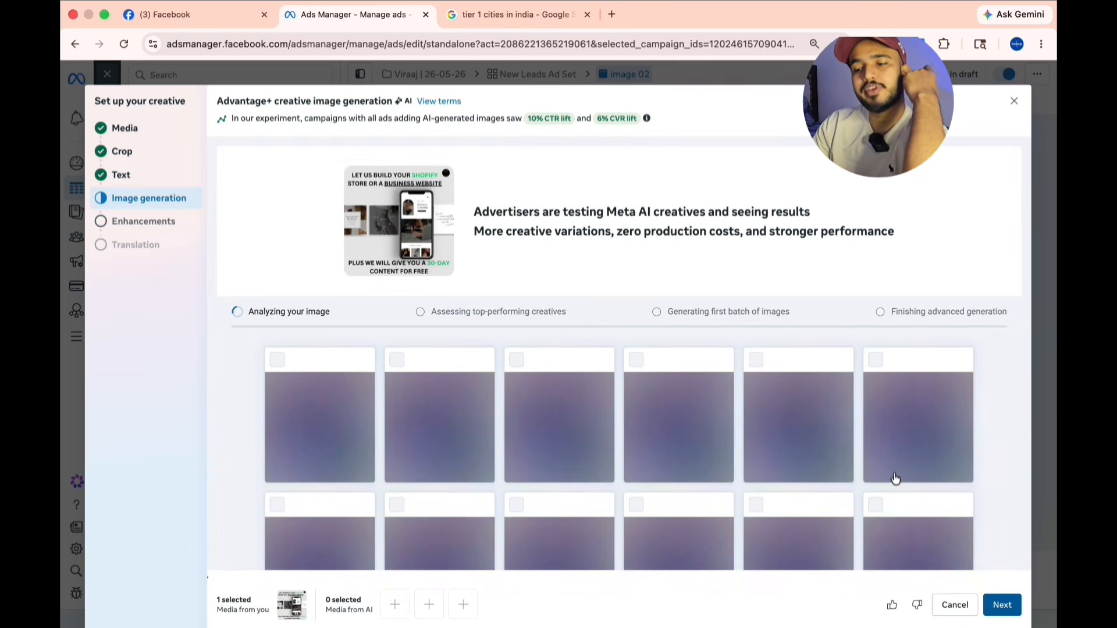
# Skip the AI image generation, turn off the Add music enhancement and finish the creative
pyautogui.click(1002, 605)
pyautogui.scroll(-10, 724, 396)
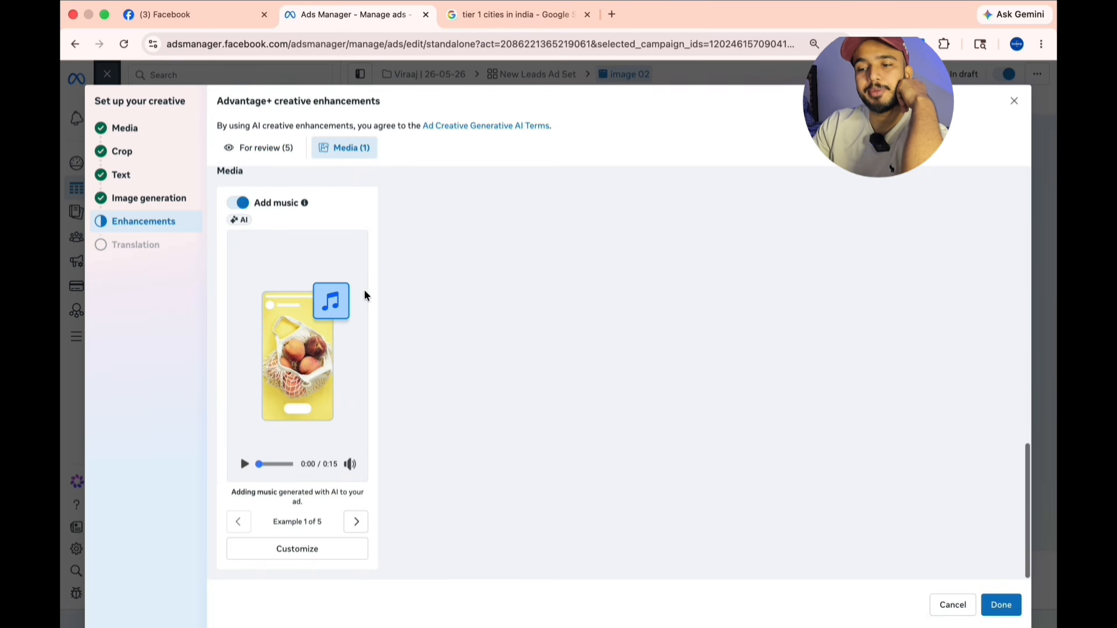
pyautogui.click(249, 205)
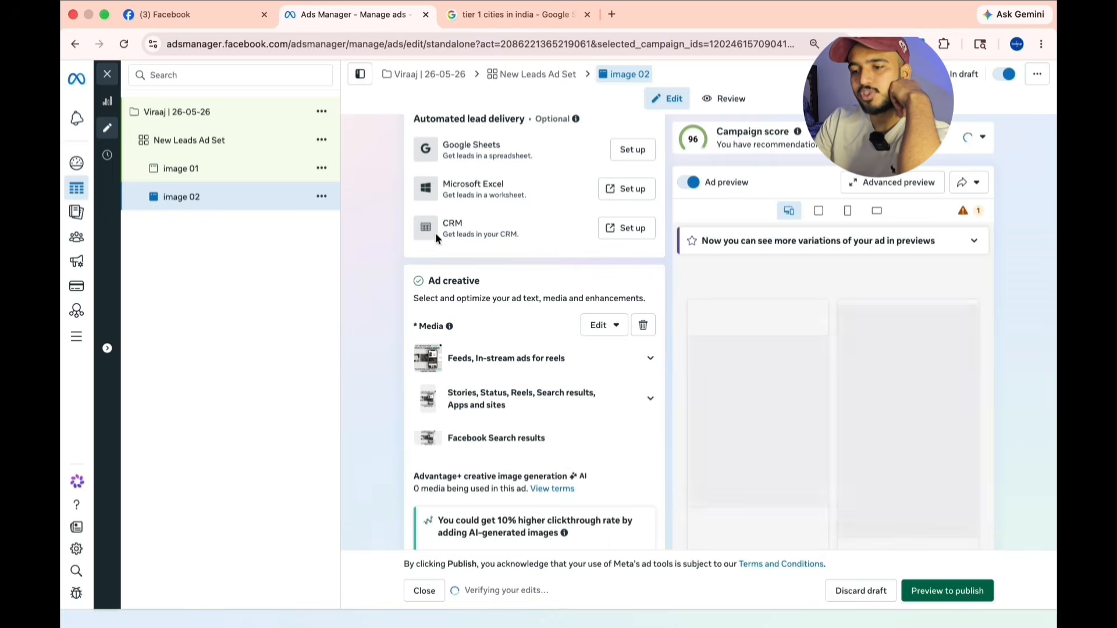
# Duplicate the image 02 ad and name the copy image 03
pyautogui.click(321, 196)
pyautogui.click(327, 247)
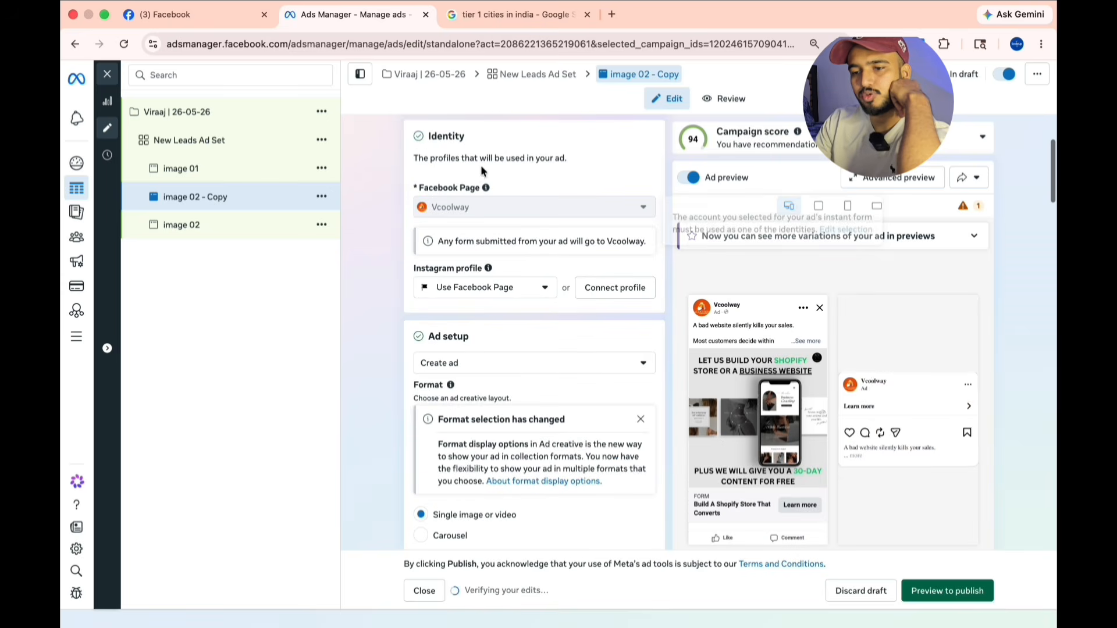
pyautogui.moveTo(451, 165); pyautogui.dragTo(527, 165)
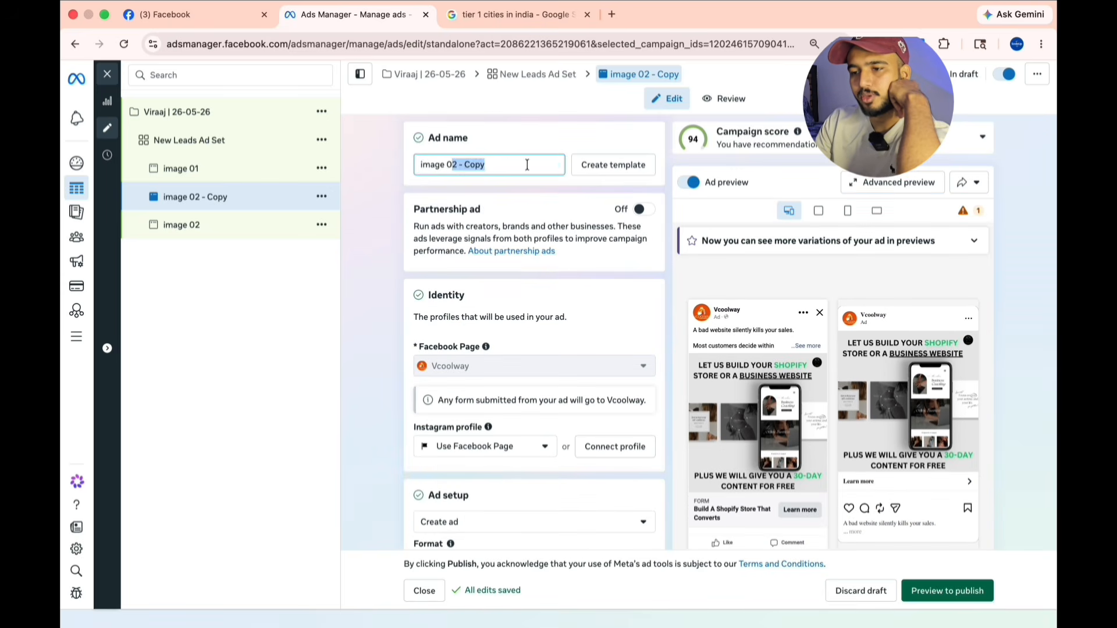
# Replace the media of the image 03 ad with the account image 2.png
pyautogui.scroll(-15, 518, 239)
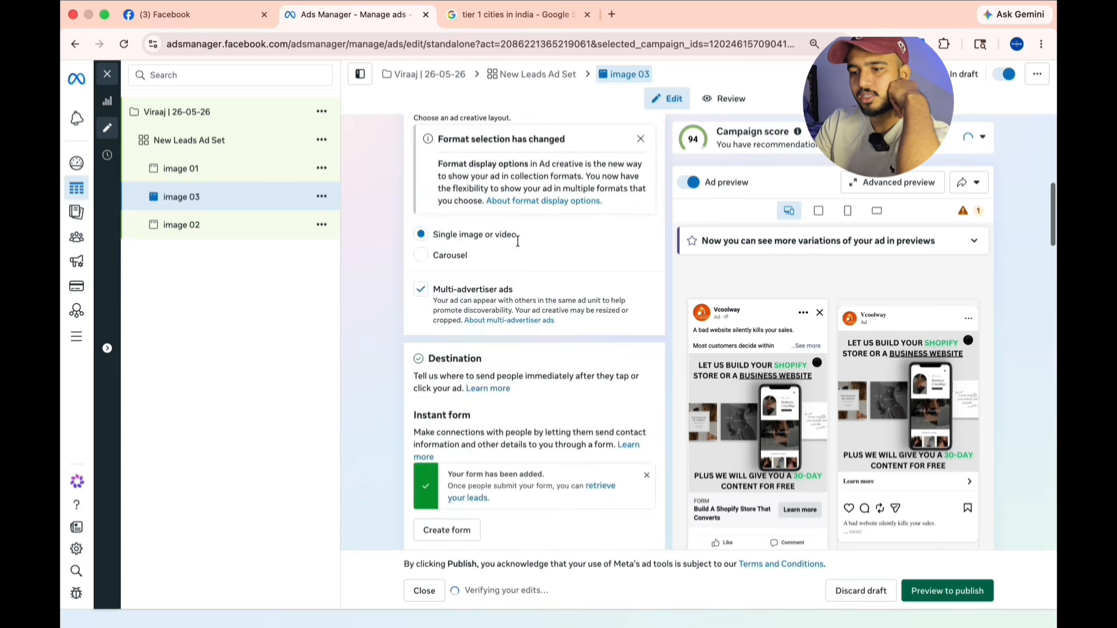
pyautogui.scroll(-5, 518, 240)
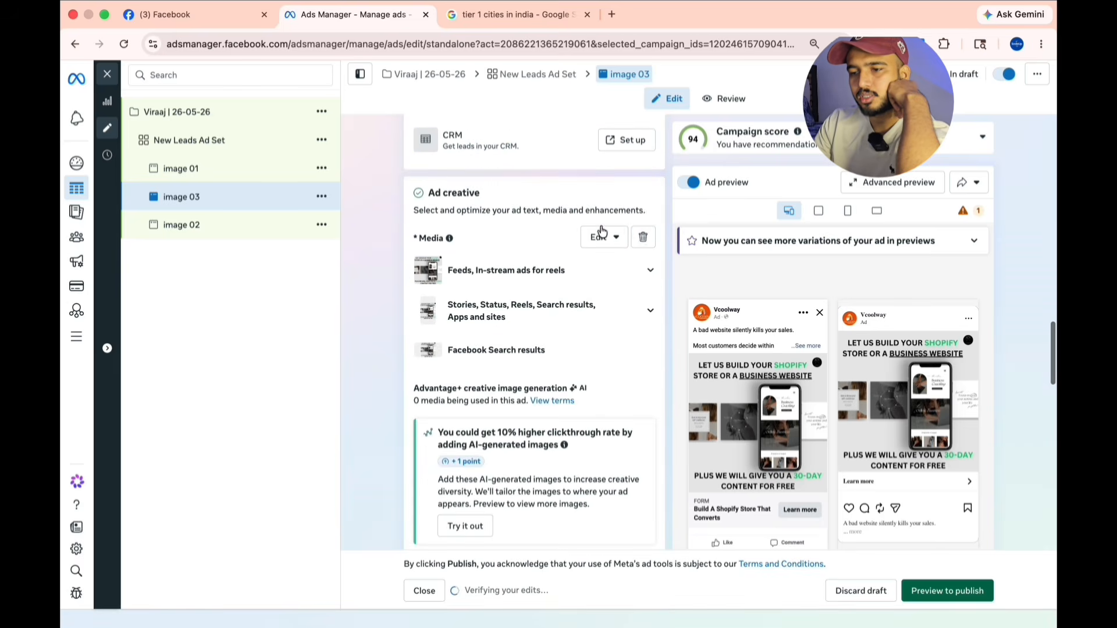
pyautogui.click(642, 232)
pyautogui.click(478, 252)
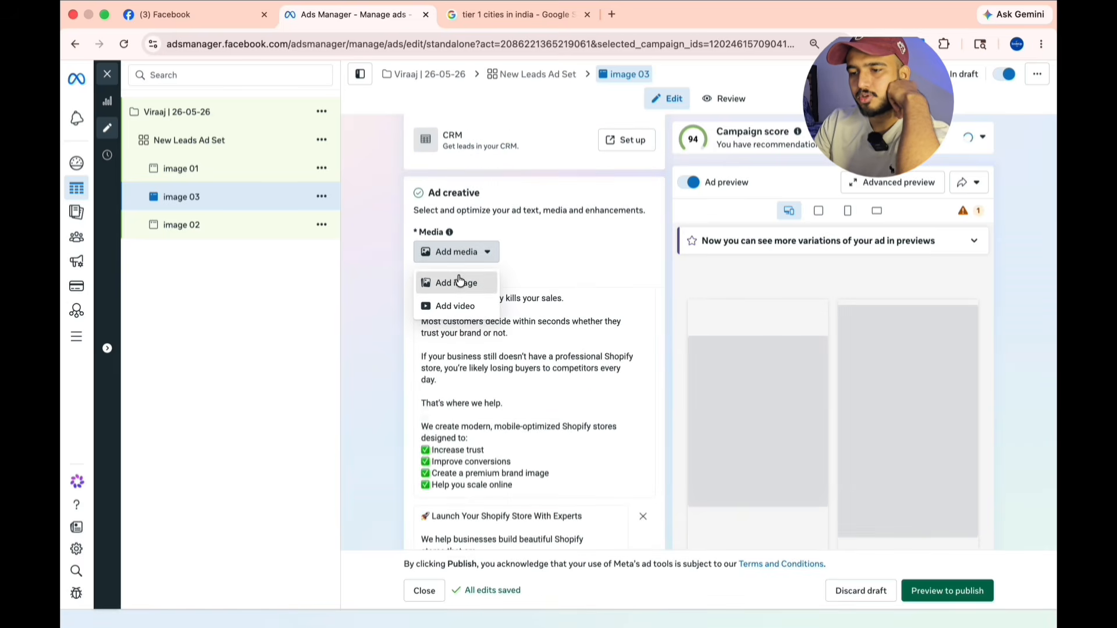
pyautogui.click(459, 280)
pyautogui.click(261, 255)
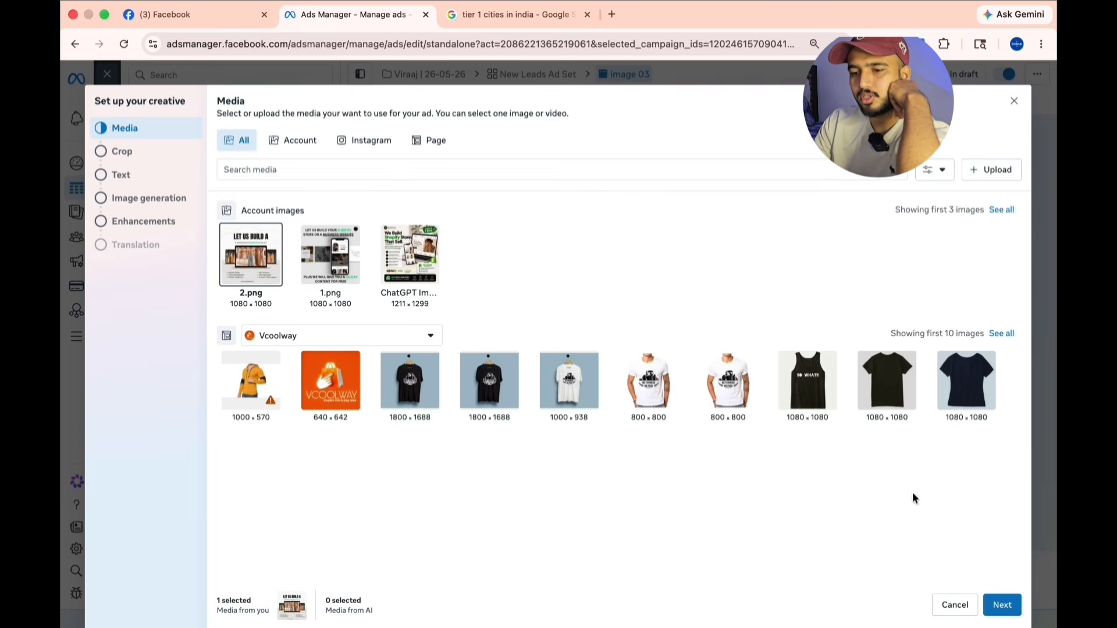
pyautogui.click(1000, 604)
# Keep the existing ad texts, skip the AI images and finish the image 03 creative with Add music off
pyautogui.click(1001, 605)
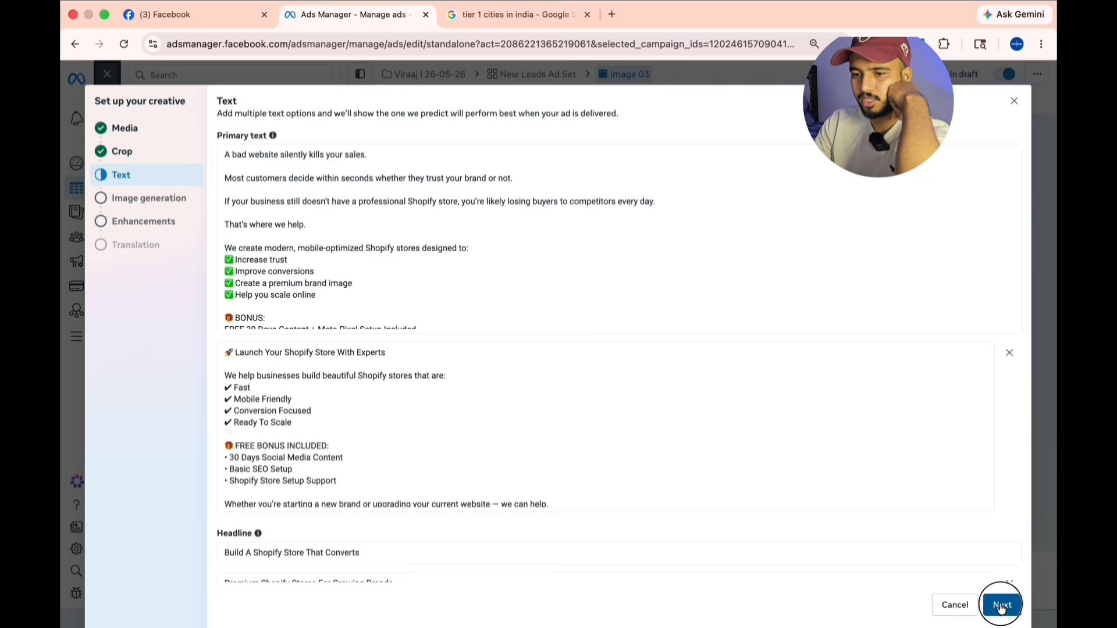
pyautogui.click(1001, 605)
pyautogui.click(1001, 606)
pyautogui.scroll(-10, 844, 512)
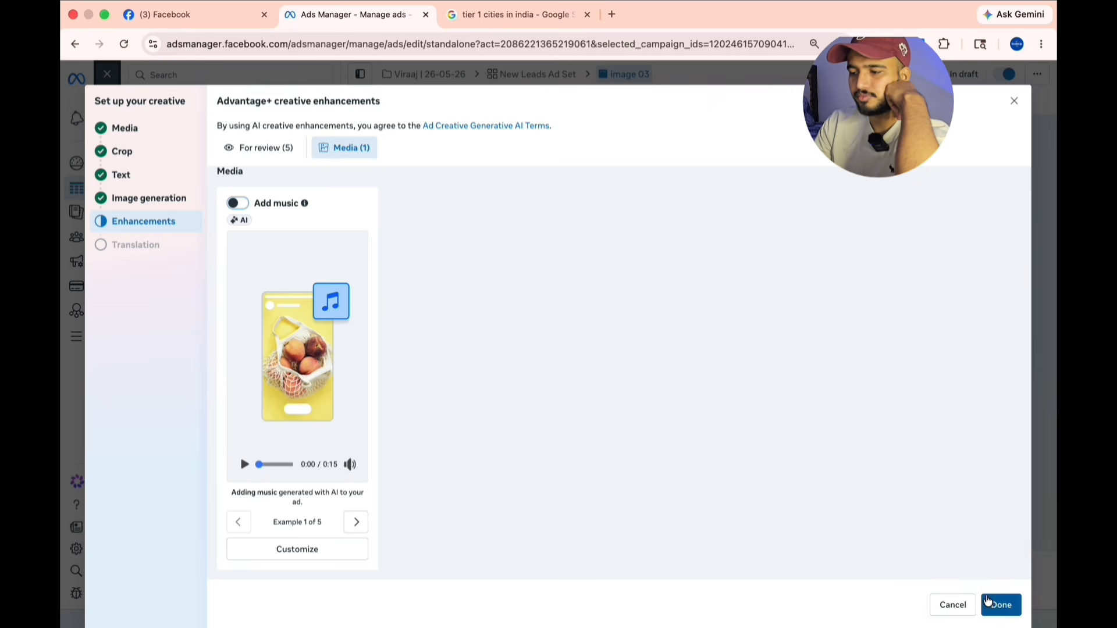
pyautogui.click(1001, 605)
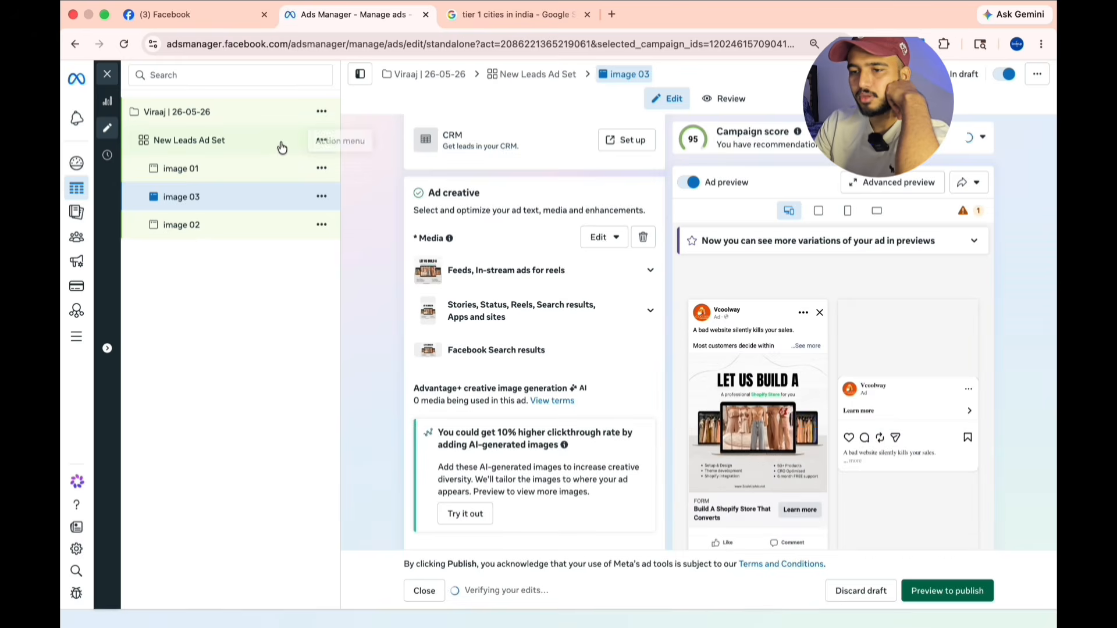
# Set the minimum age in the New Leads Ad Set's audience controls to 24
pyautogui.click(281, 142)
pyautogui.scroll(-12, 427, 254)
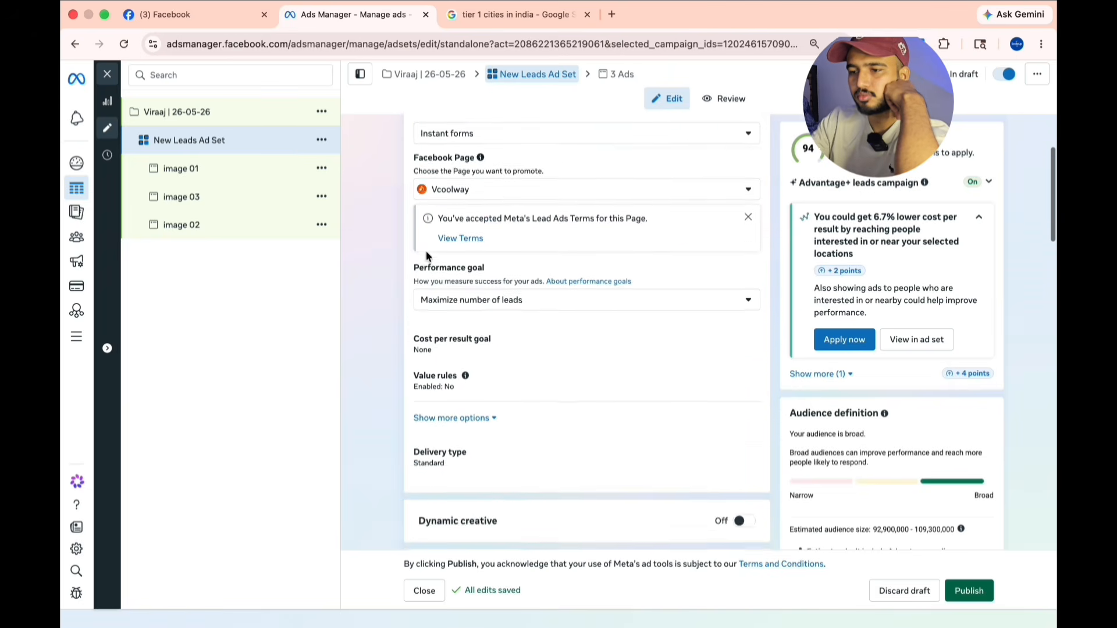
pyautogui.scroll(-10, 426, 256)
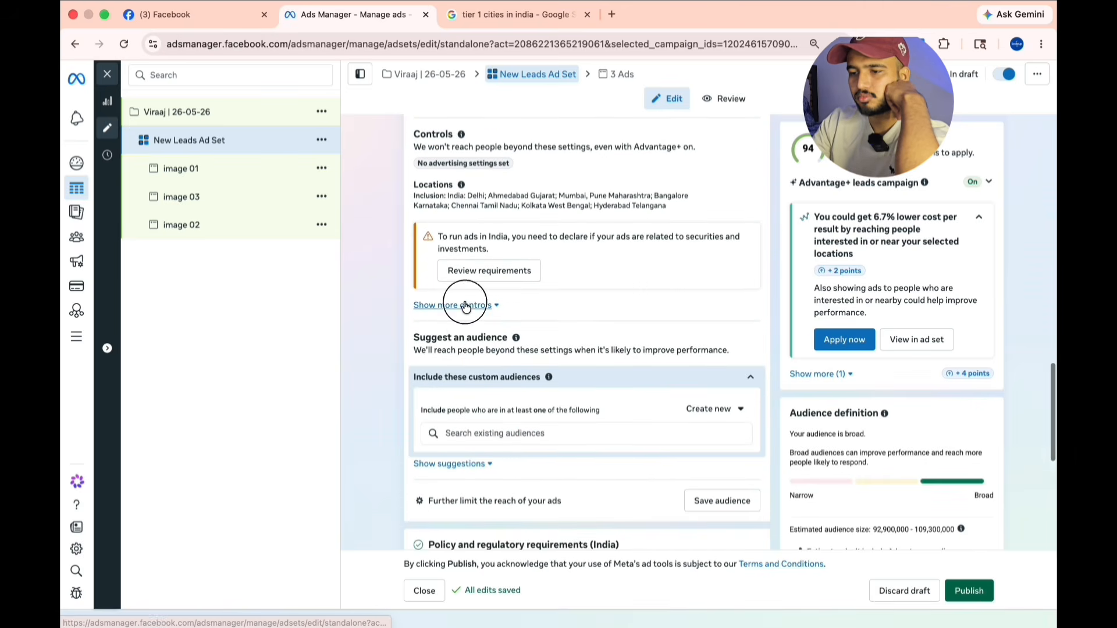
pyautogui.click(459, 305)
pyautogui.scroll(-3, 465, 279)
pyautogui.click(505, 245)
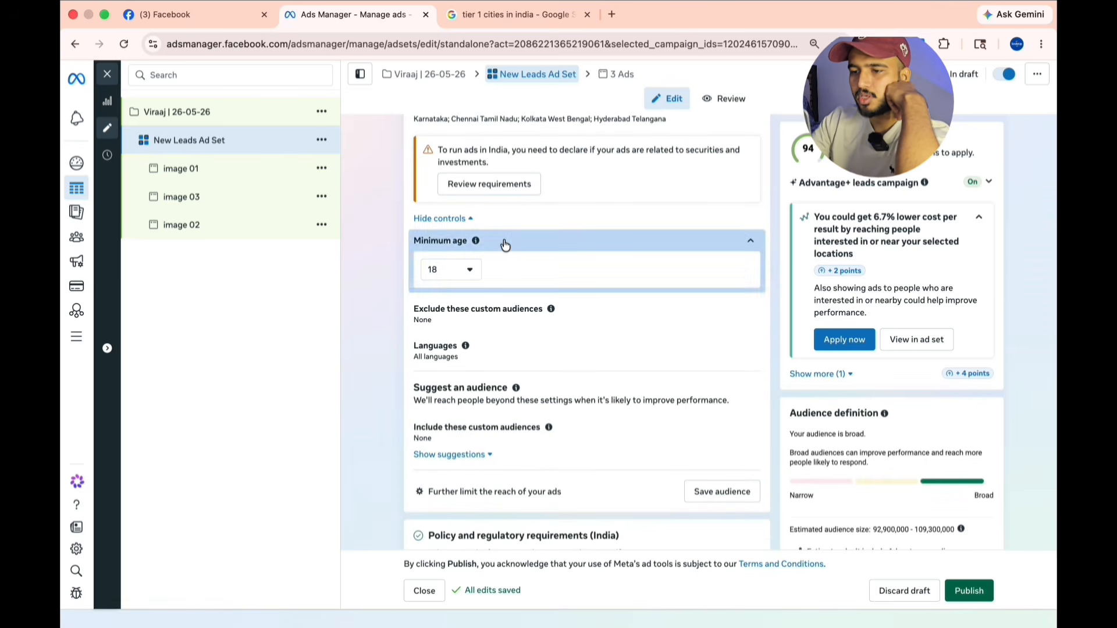
pyautogui.click(461, 271)
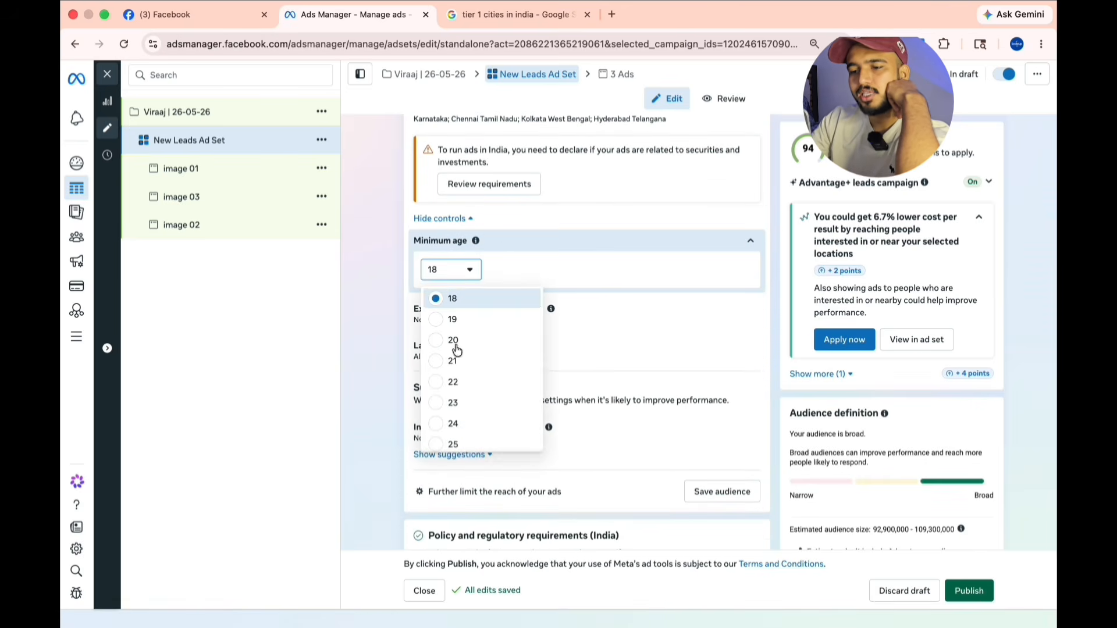
pyautogui.click(445, 417)
# Set the upper limit of the suggested audience age to 50
pyautogui.scroll(-2, 444, 413)
pyautogui.click(453, 406)
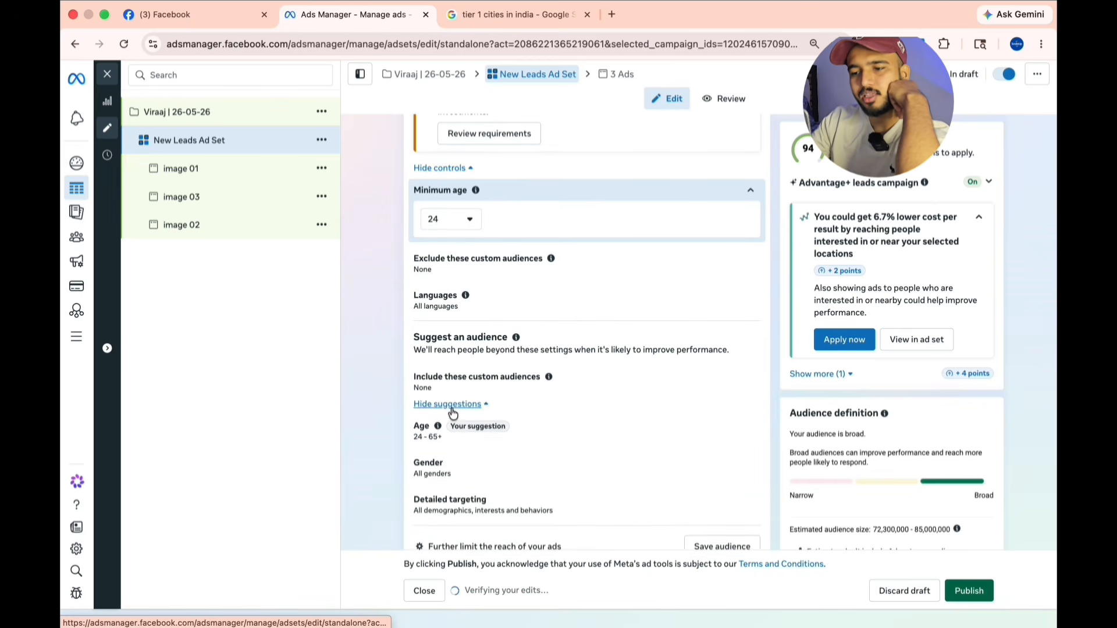
pyautogui.scroll(-2, 449, 479)
pyautogui.click(500, 347)
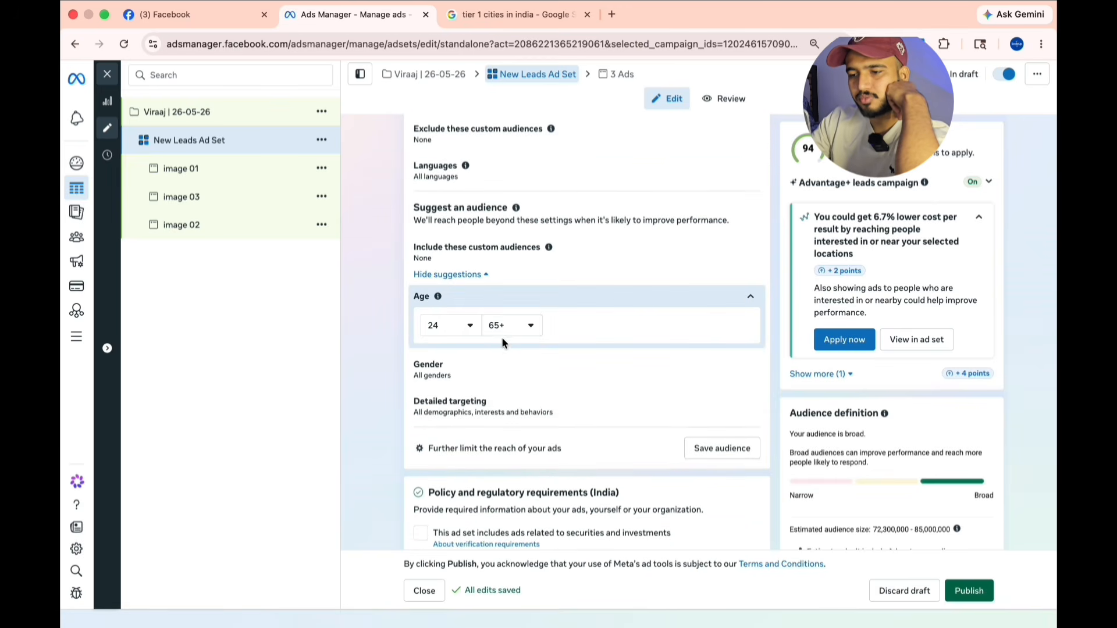
pyautogui.click(521, 326)
pyautogui.scroll(-1, 525, 400)
pyautogui.scroll(3, 526, 403)
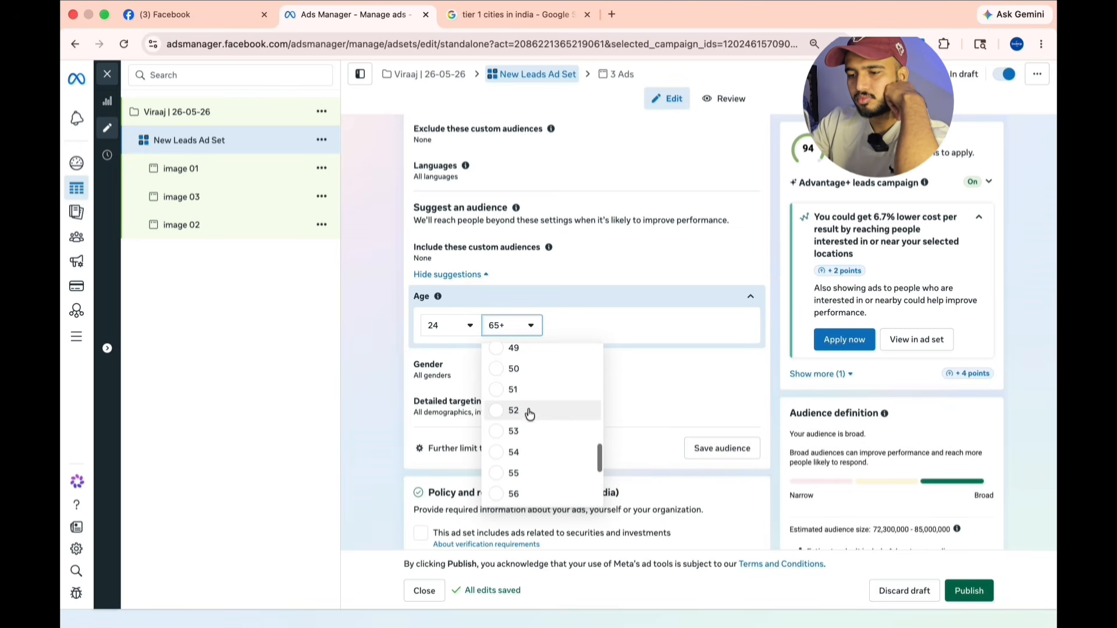
pyautogui.click(553, 370)
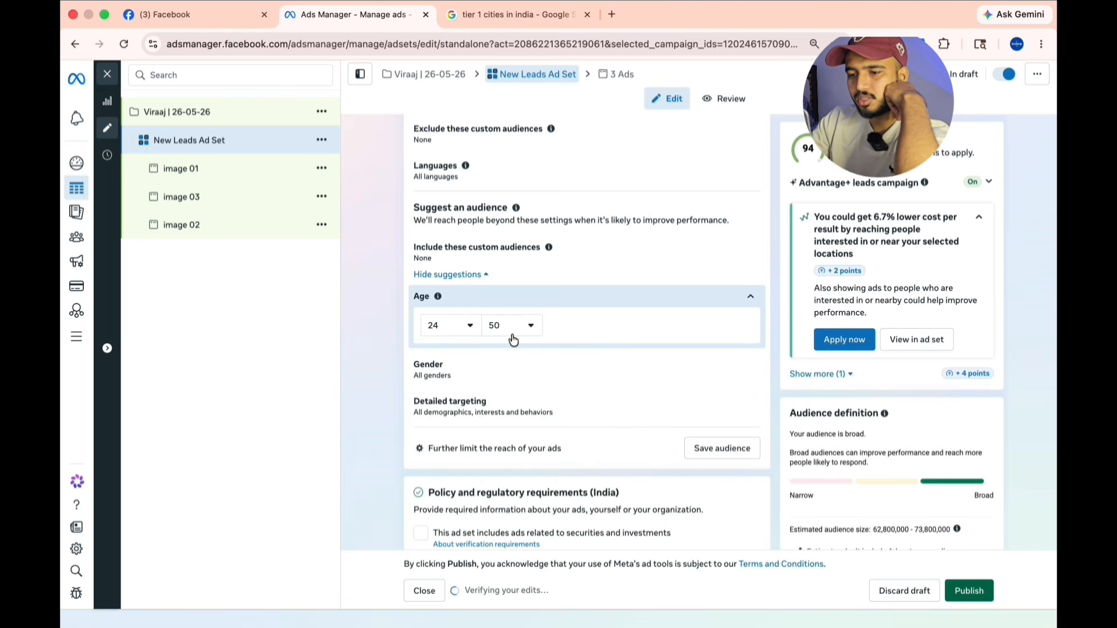
pyautogui.click(498, 385)
pyautogui.click(493, 396)
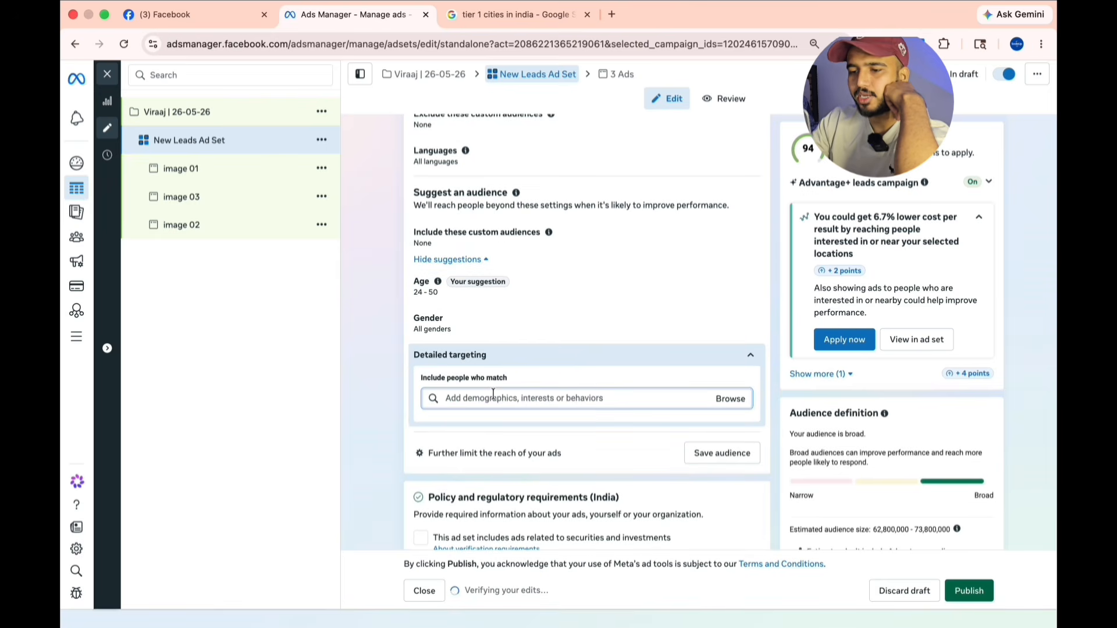
pyautogui.write('ecomme')
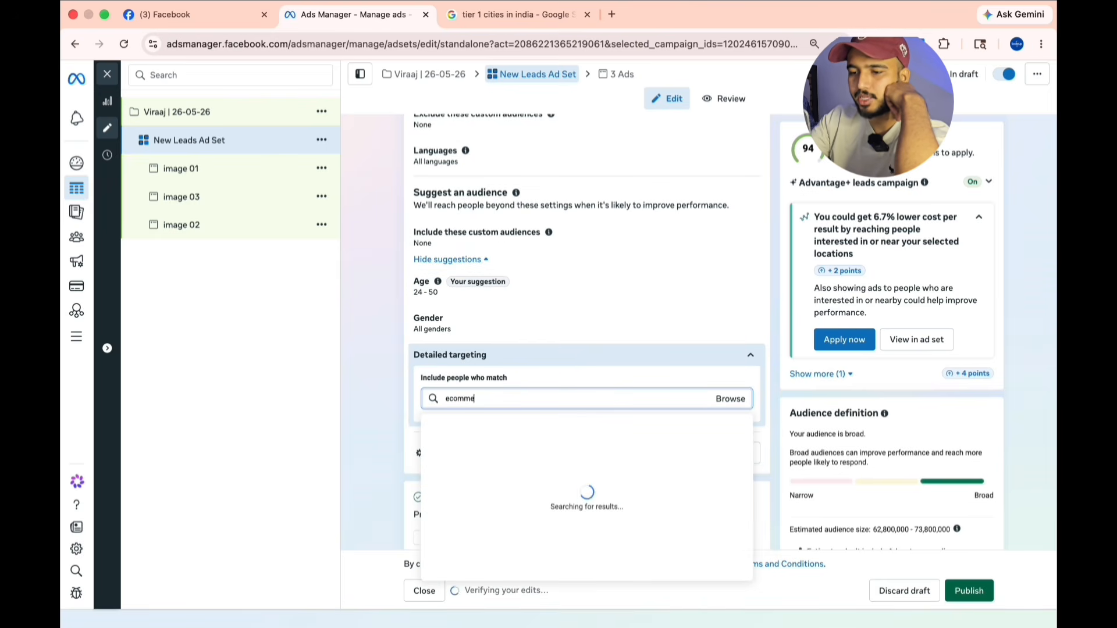
pyautogui.scroll(2, 536, 311)
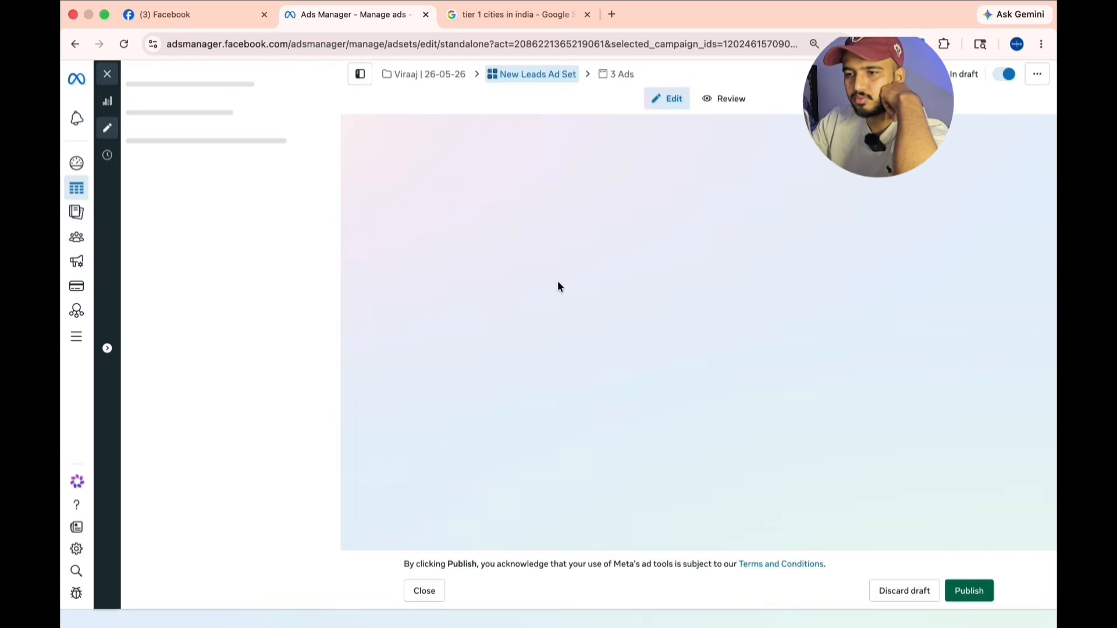
# Search the suggested audience's detailed targeting for "ecommerce" and add the E-commerce (retail) interest
pyautogui.scroll(-1, 558, 282)
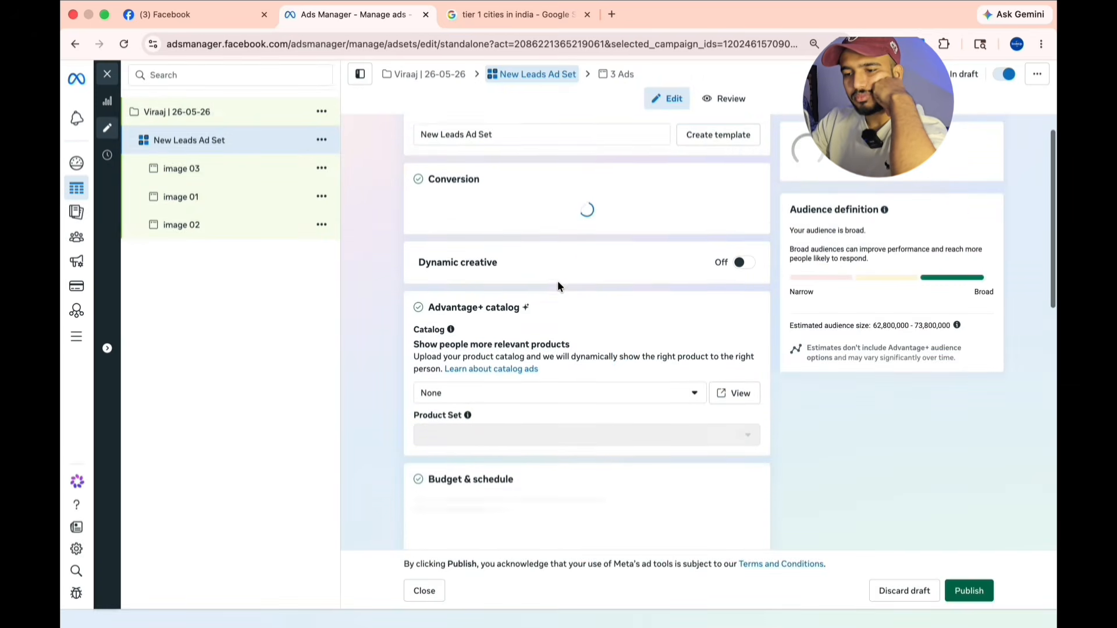
pyautogui.scroll(-8, 560, 282)
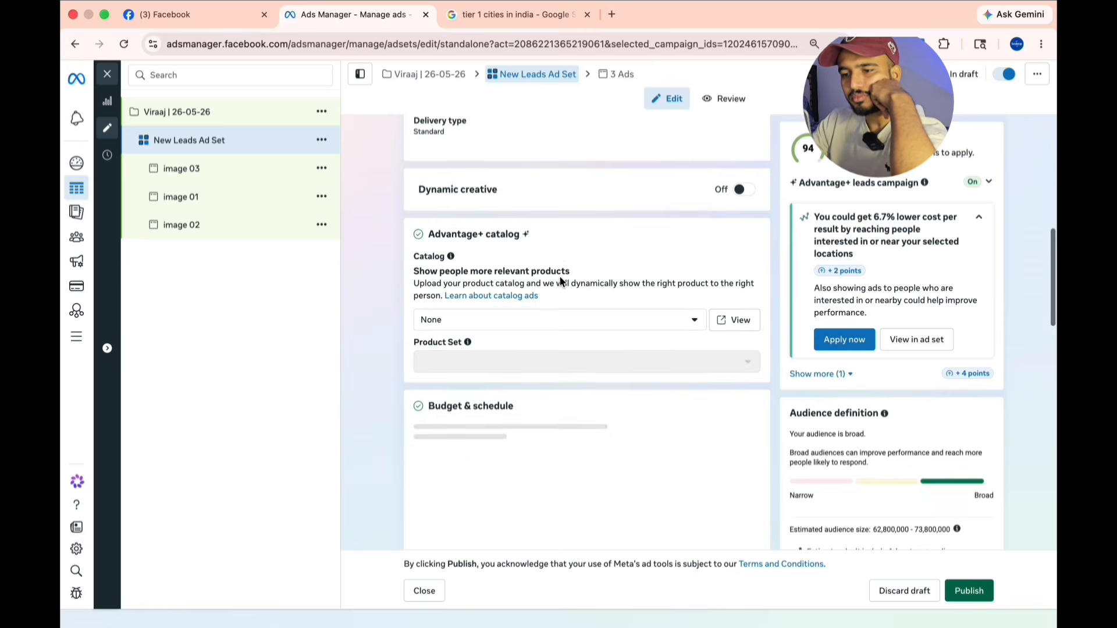
pyautogui.scroll(-5, 559, 282)
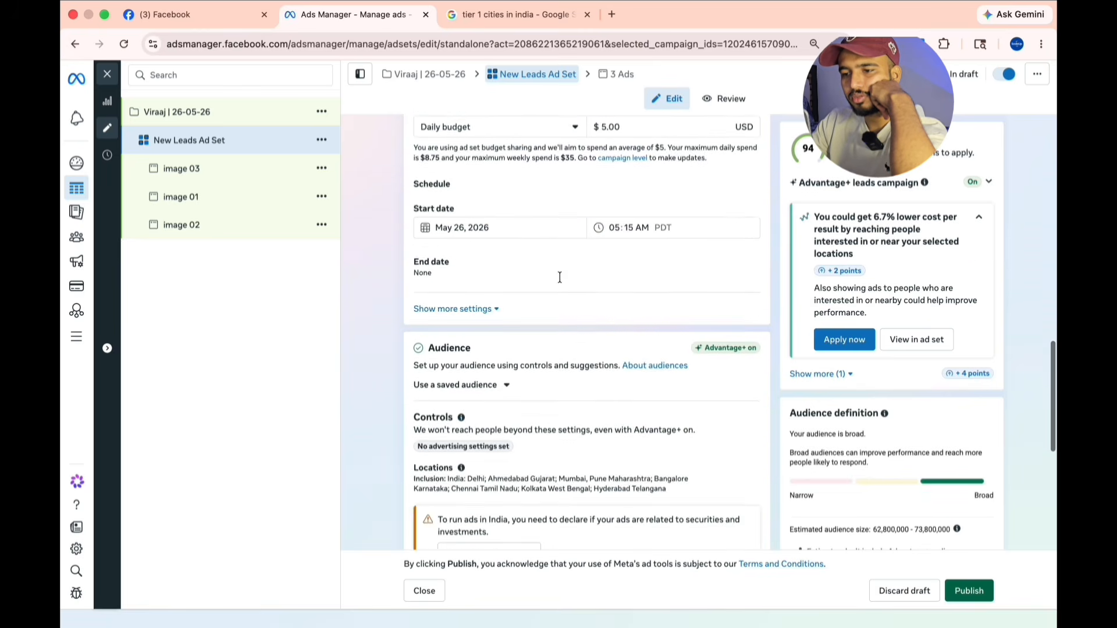
pyautogui.scroll(-6, 559, 278)
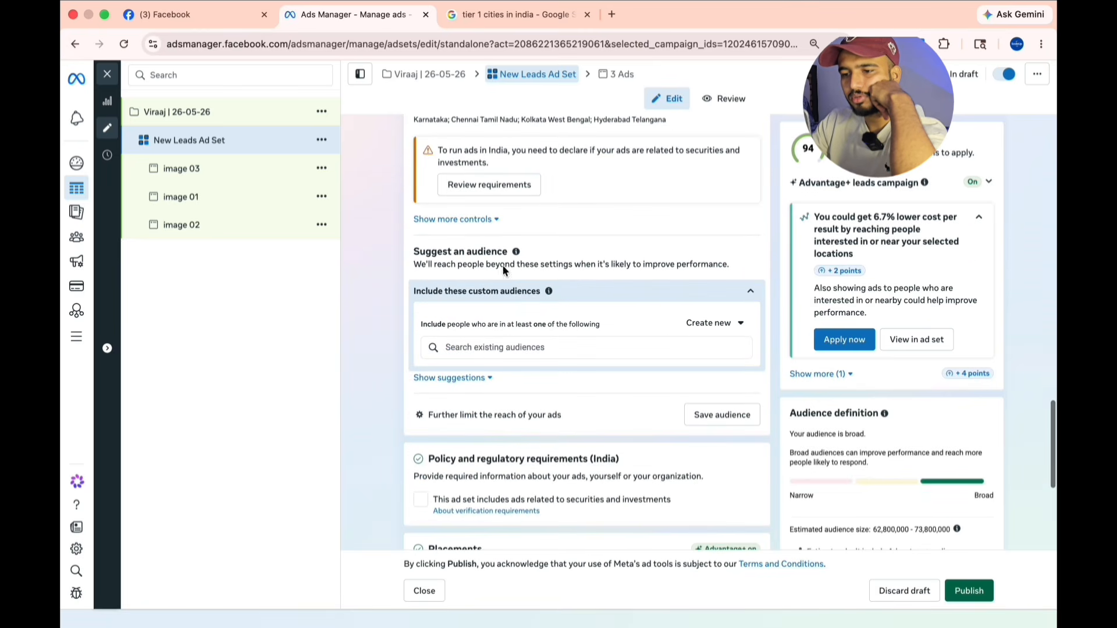
pyautogui.click(469, 379)
pyautogui.scroll(-3, 442, 379)
pyautogui.click(491, 348)
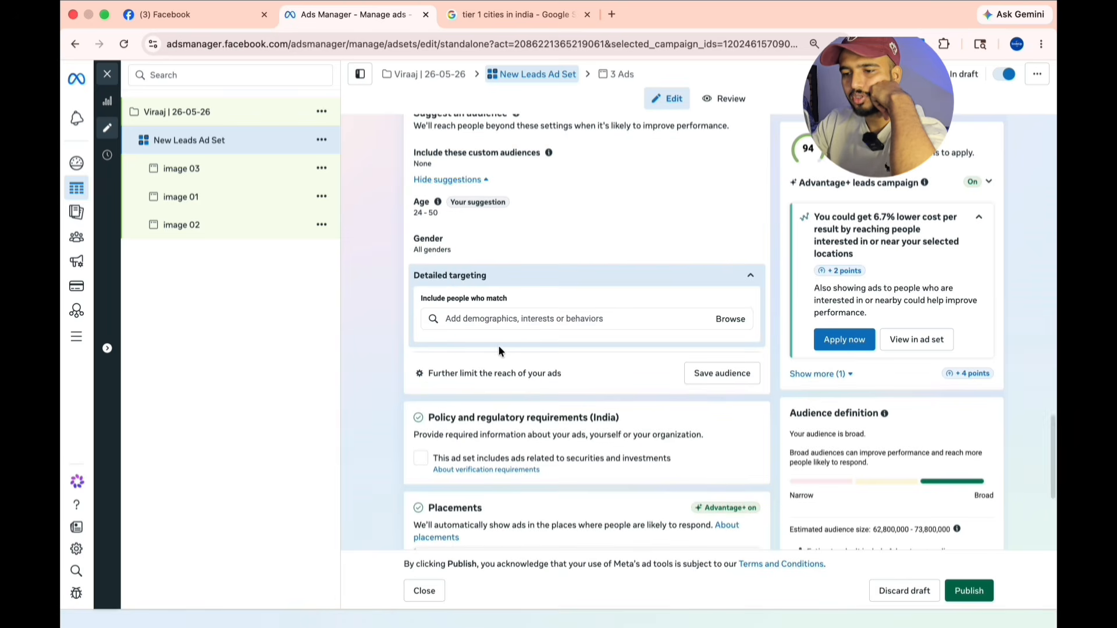
pyautogui.click(524, 318)
pyautogui.write('ec')
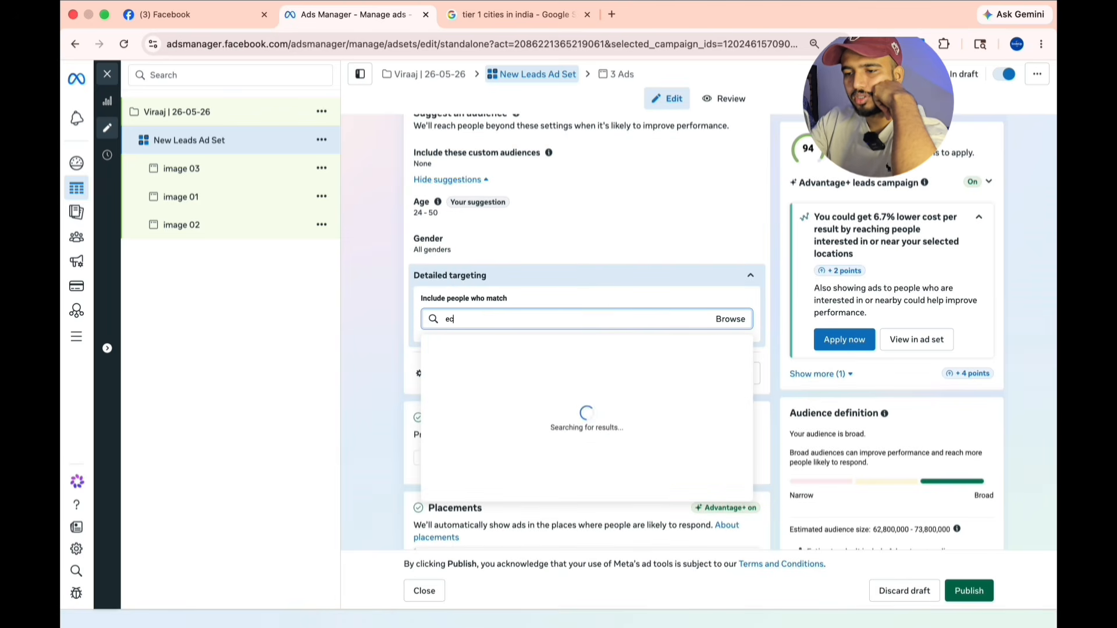
pyautogui.write('ommer')
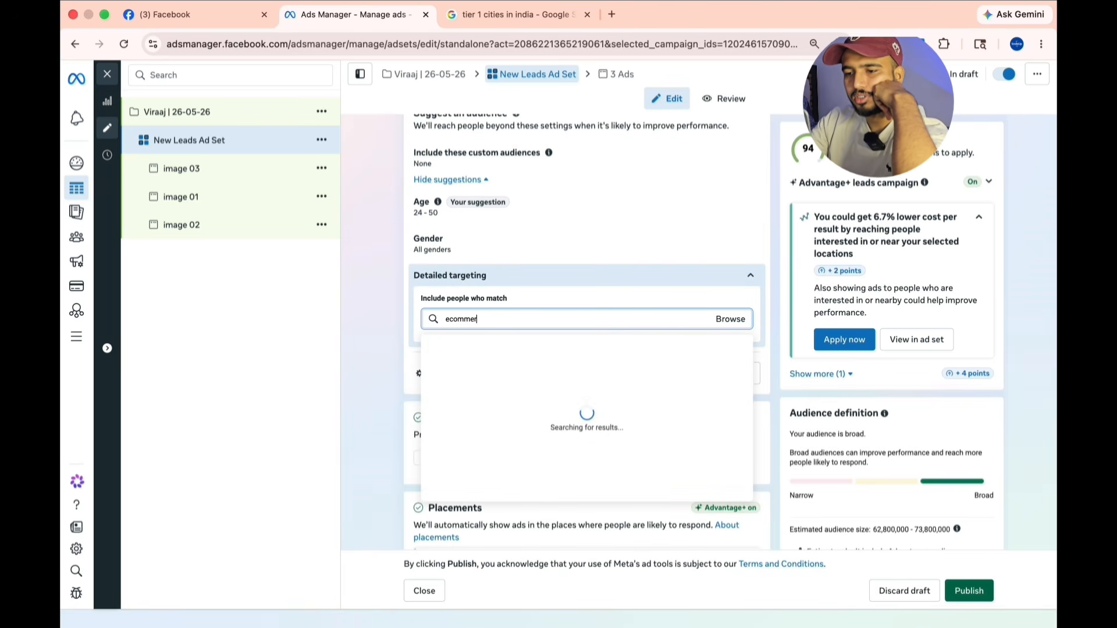
pyautogui.write('ce')
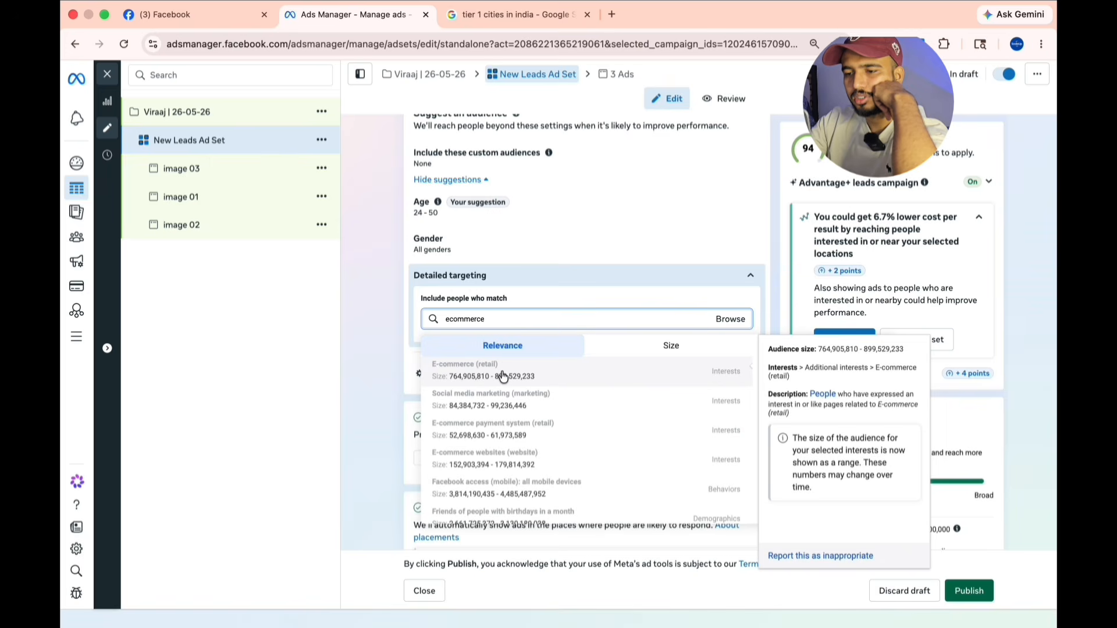
pyautogui.click(503, 377)
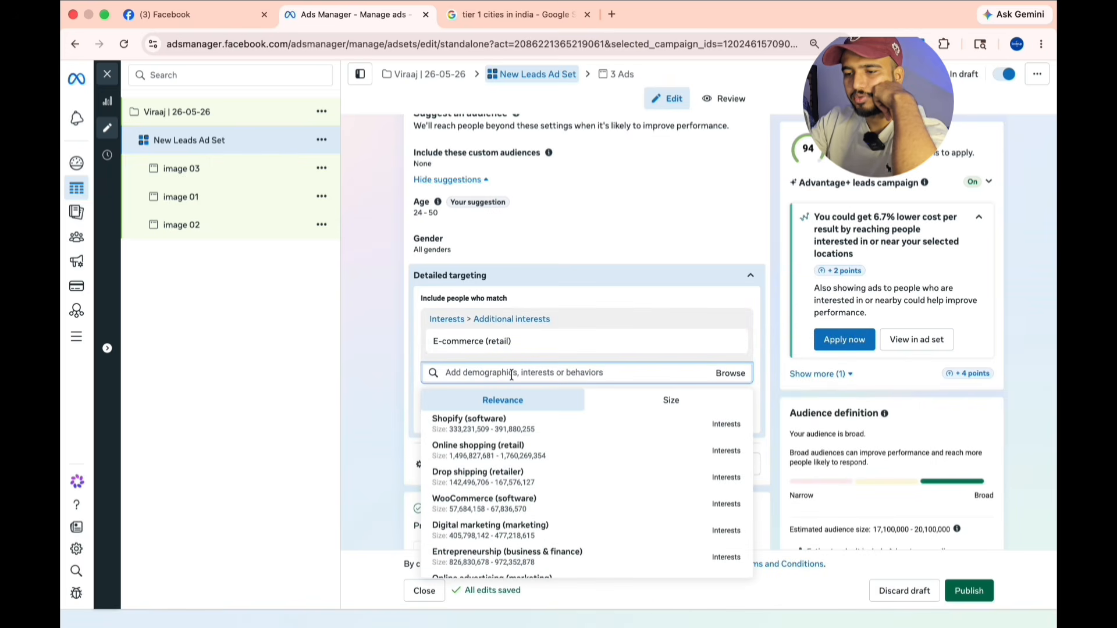
# Add the suggested interests Shopify (software) and WooCommerce (software) to the detailed targeting
pyautogui.click(503, 423)
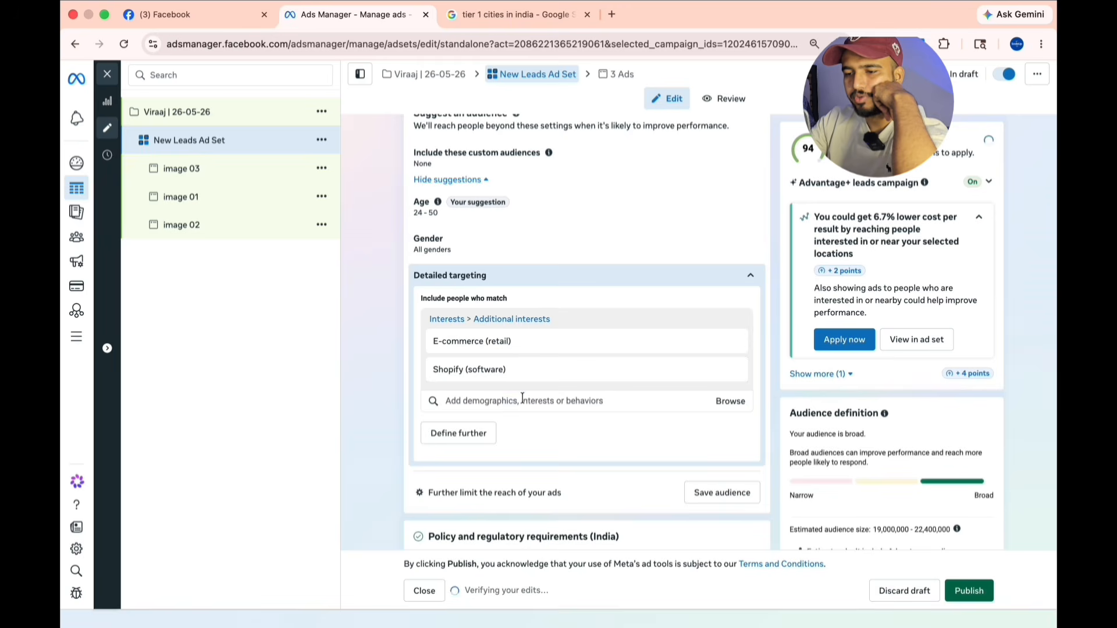
pyautogui.click(522, 400)
pyautogui.click(369, 386)
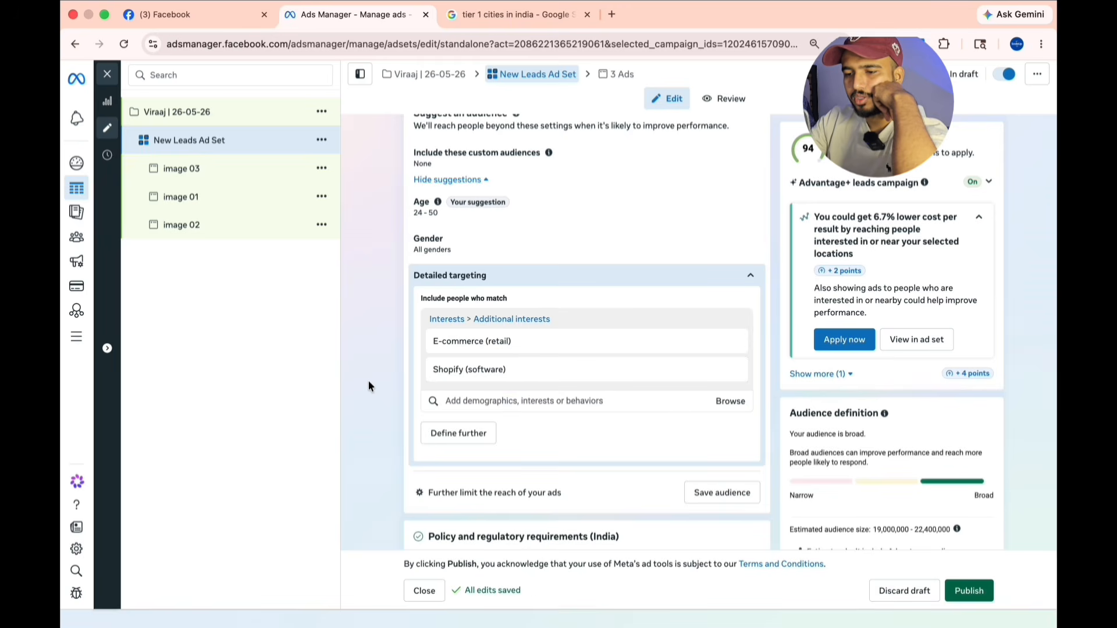
pyautogui.click(475, 401)
pyautogui.scroll(-1, 473, 456)
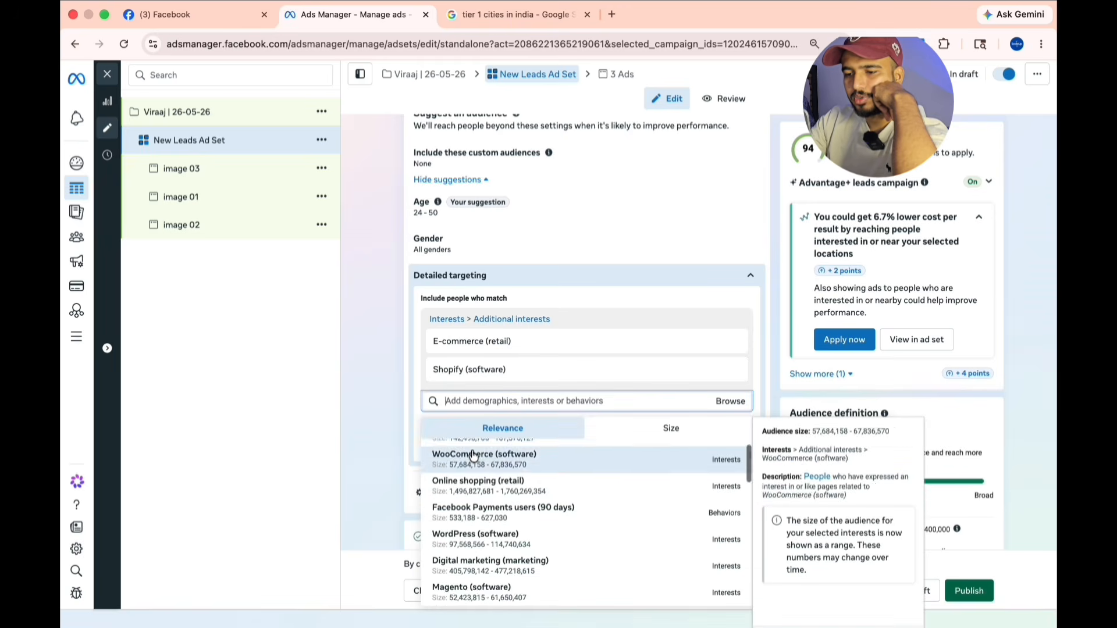
pyautogui.click(474, 456)
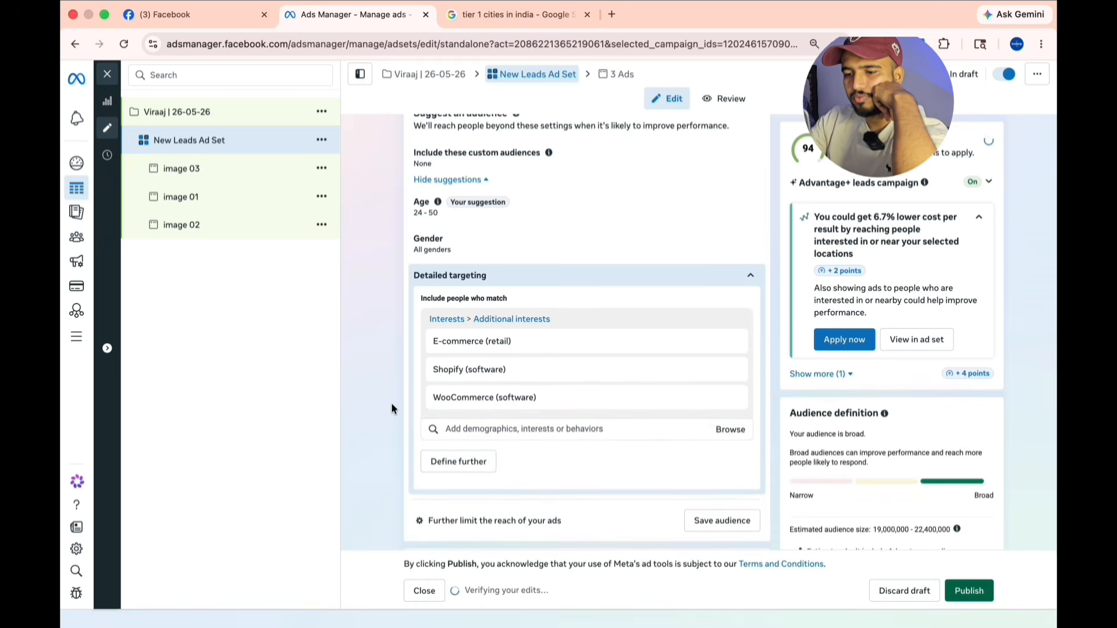
# Narrow the detailed targeting with a must-also-match condition for the employer Business Owner
pyautogui.click(437, 461)
pyautogui.click(471, 472)
pyautogui.write('business owner')
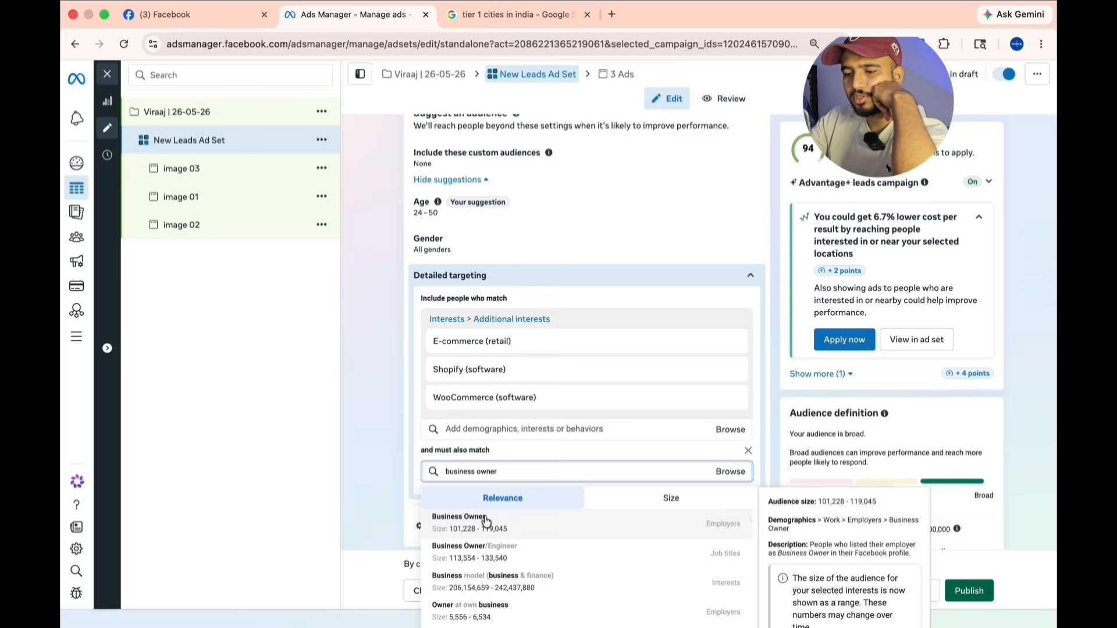
pyautogui.click(486, 520)
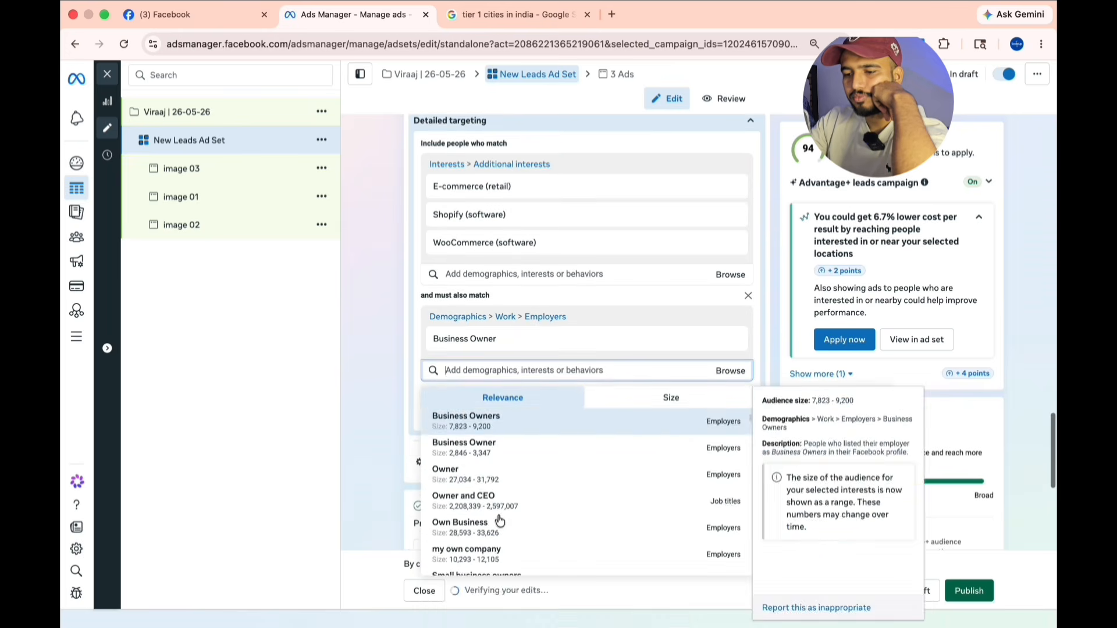
# Add the Small business (business & finance) interest and the Small business owners behavior to the must-also-match group
pyautogui.write('small busin')
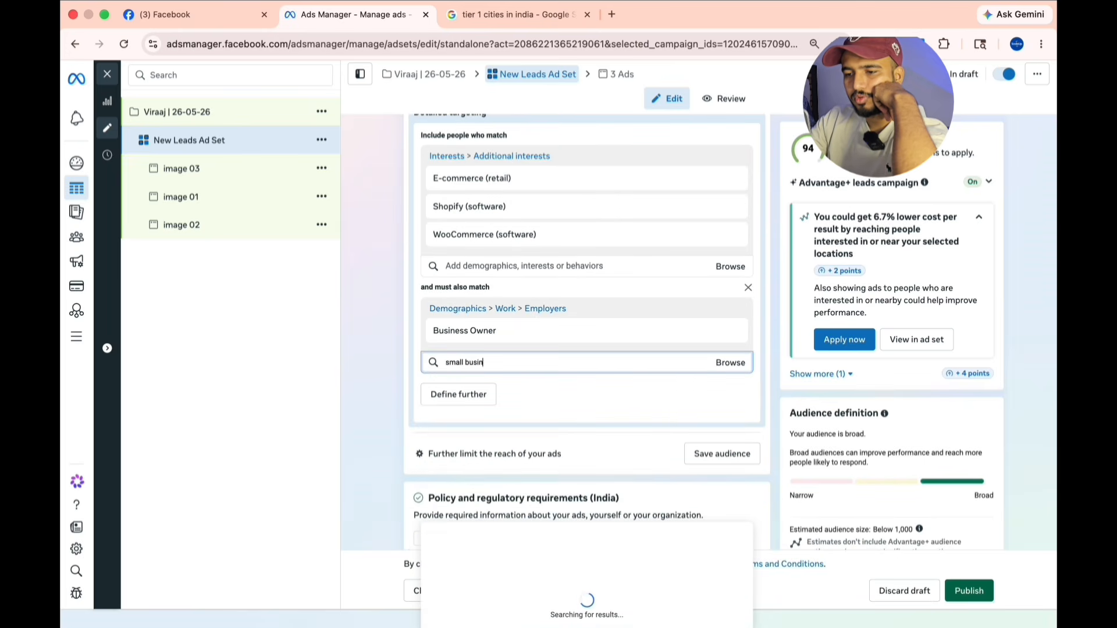
pyautogui.write('ess')
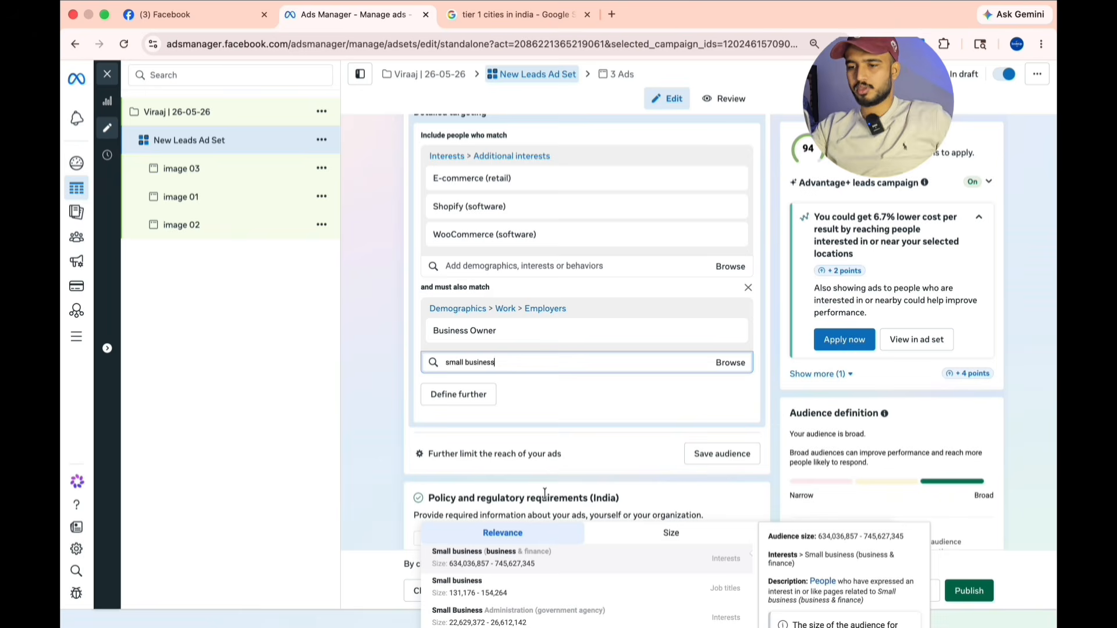
pyautogui.click(520, 567)
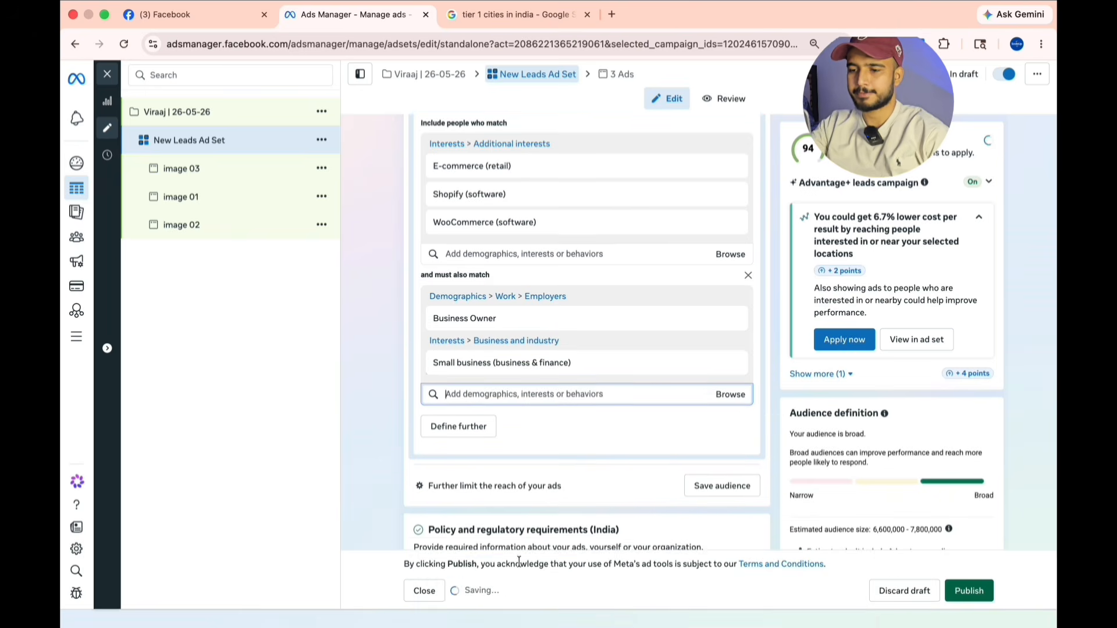
pyautogui.write('s')
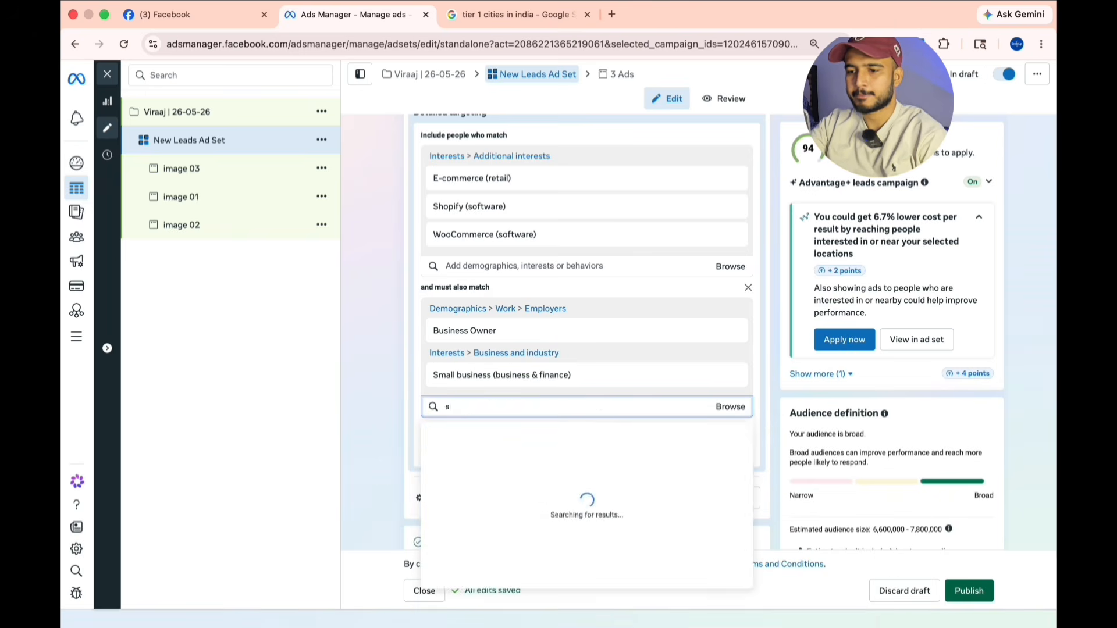
pyautogui.write('mall business owner')
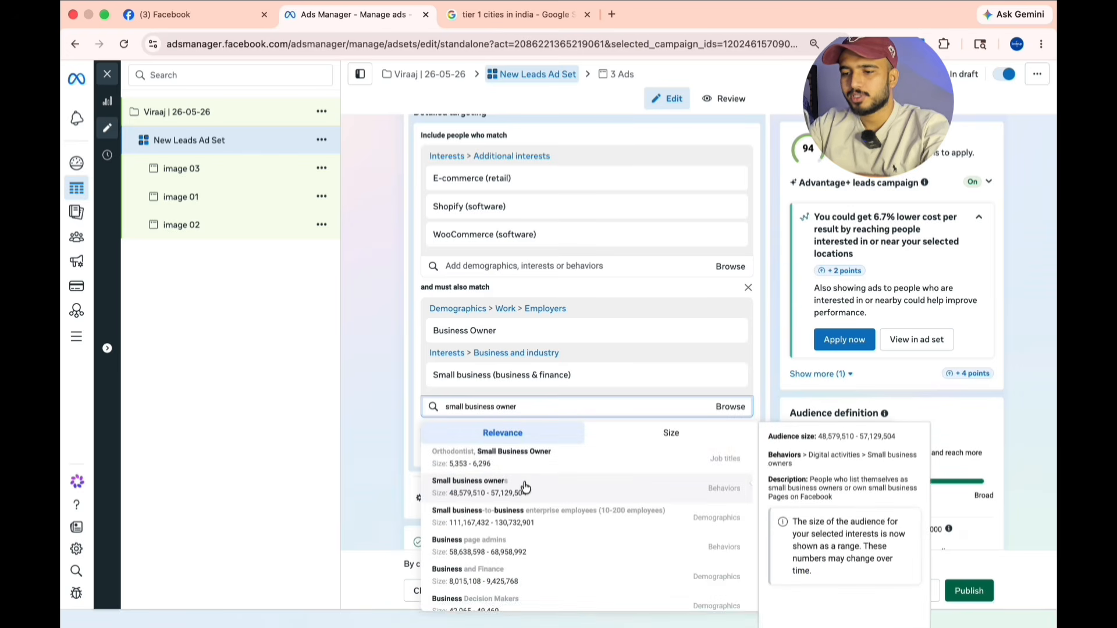
pyautogui.click(525, 487)
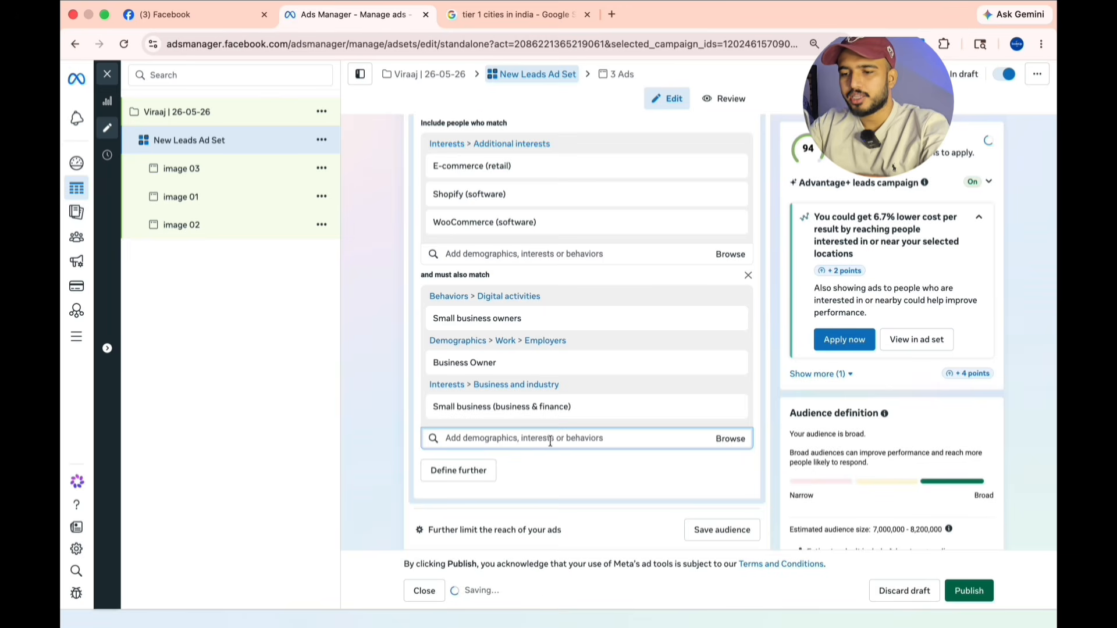
# Add the suggested Entrepreneurship (business & finance) interest to the must-also-match group
pyautogui.scroll(-3, 550, 439)
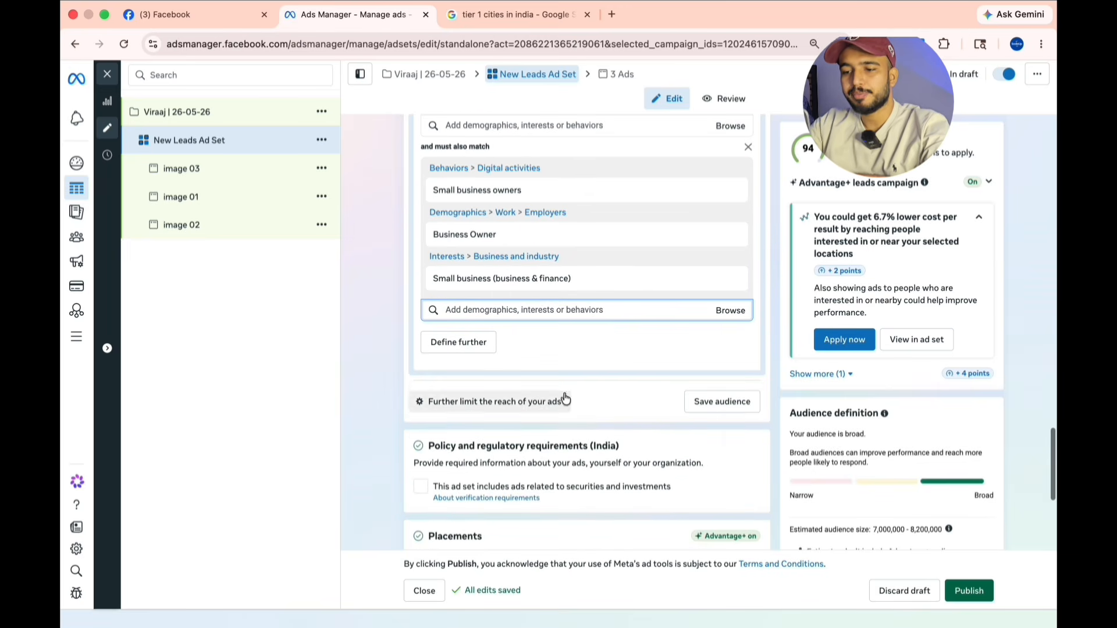
pyautogui.click(617, 310)
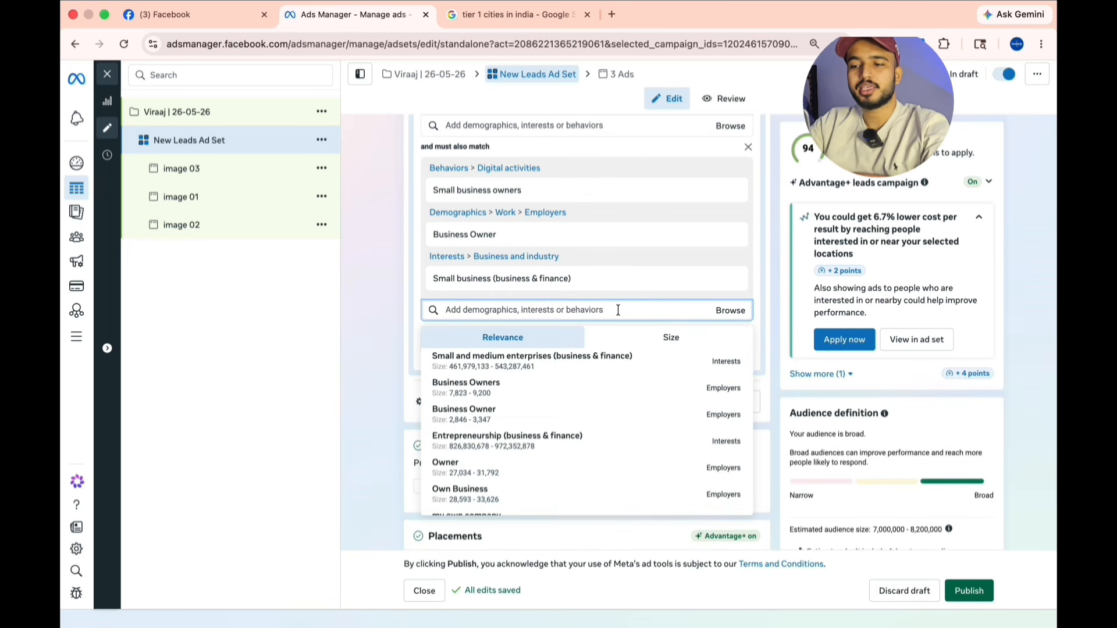
pyautogui.click(552, 453)
pyautogui.click(592, 344)
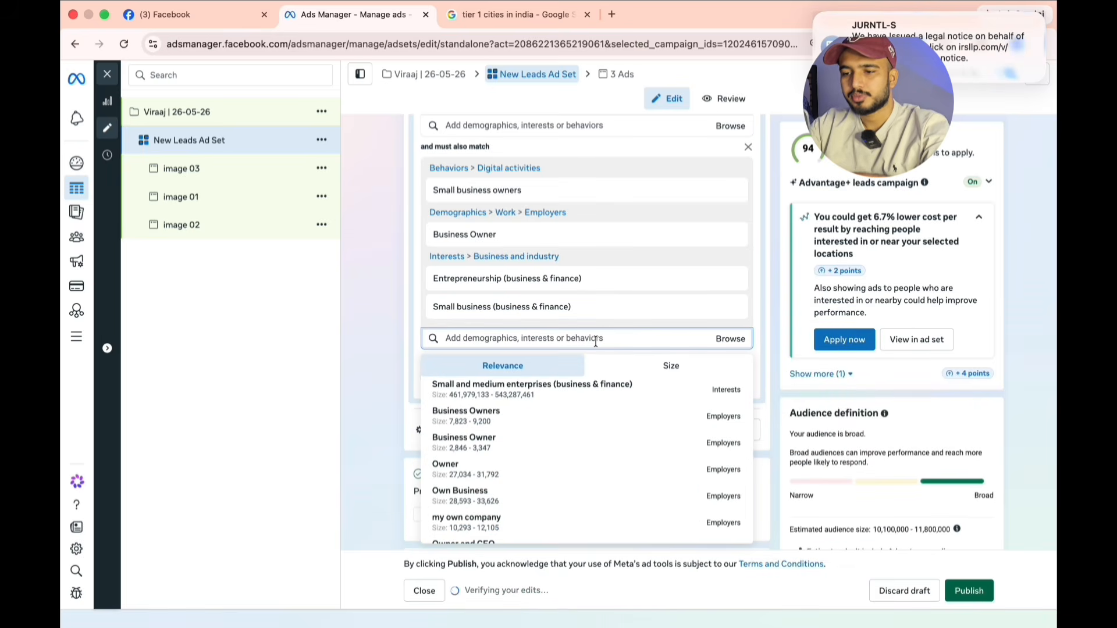
# Add the job titles Founder and Owner and CEO to the must-also-match group of the detailed targeting
pyautogui.moveTo(650, 190)
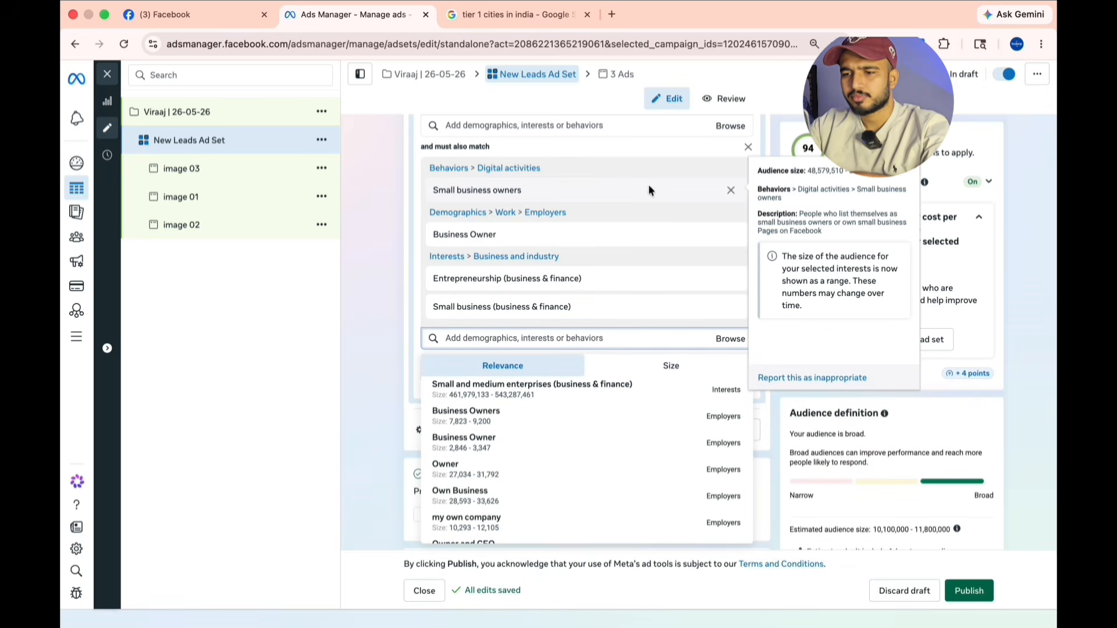
pyautogui.write('founder')
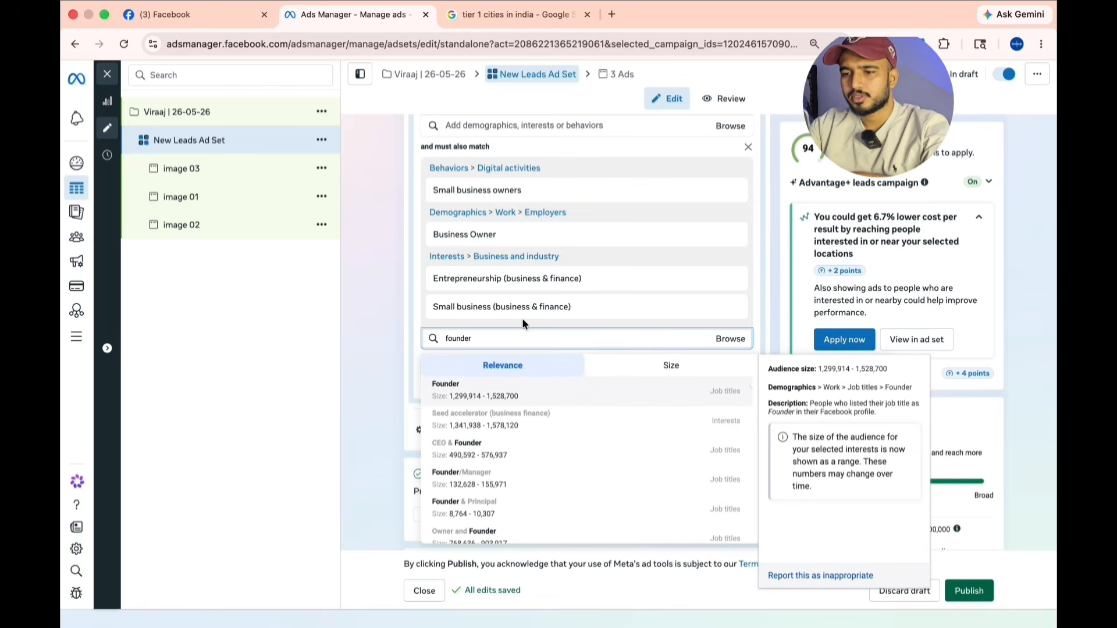
pyautogui.click(515, 396)
pyautogui.scroll(-1, 586, 285)
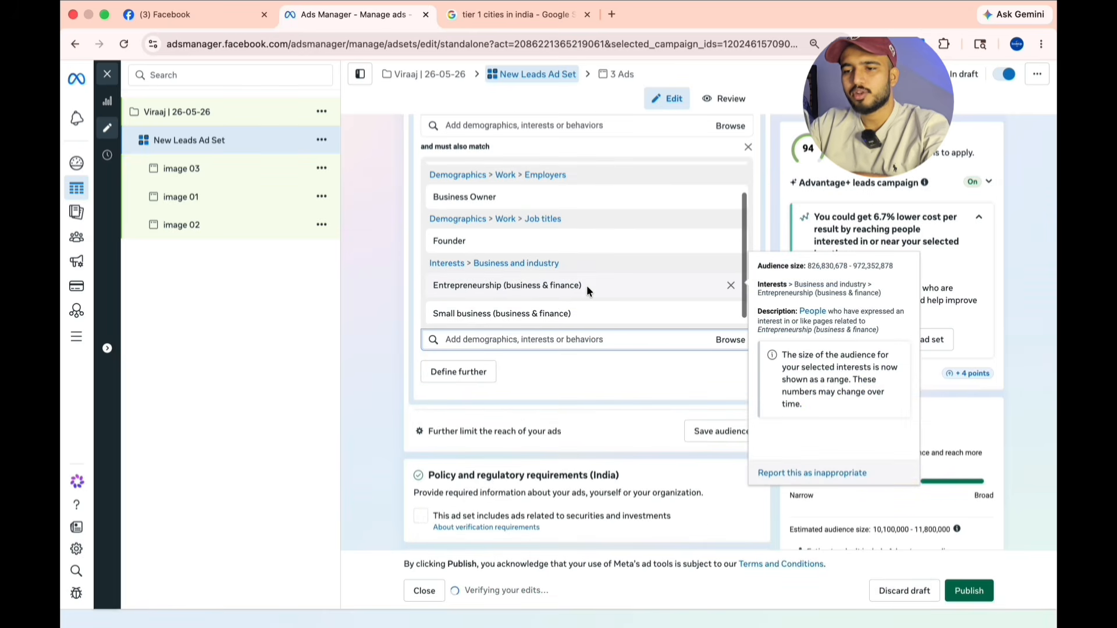
pyautogui.click(543, 344)
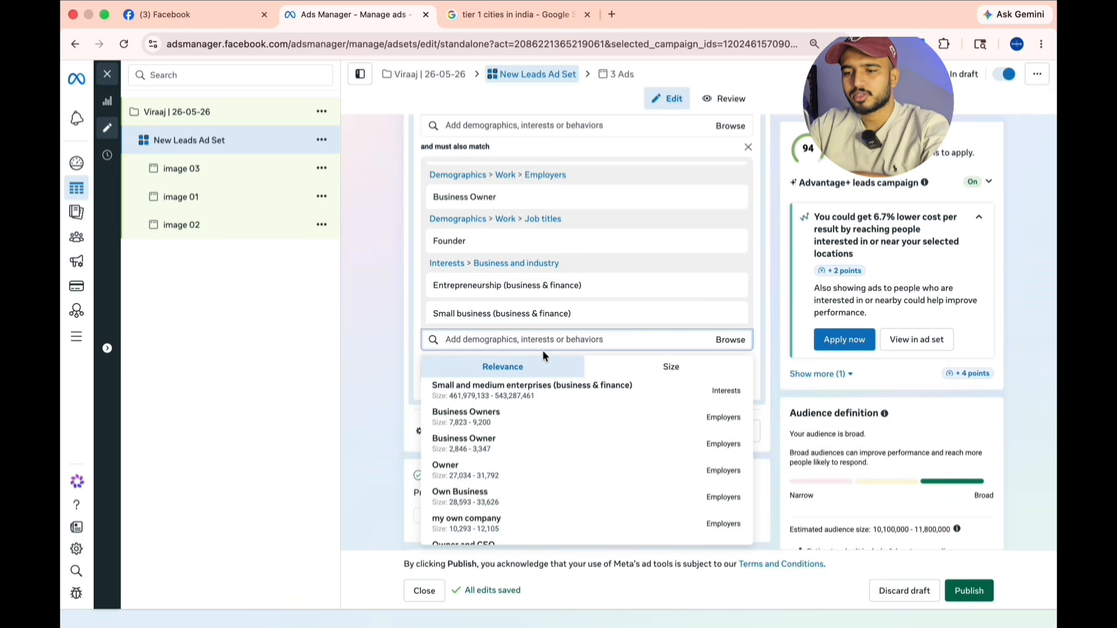
pyautogui.scroll(-2, 529, 399)
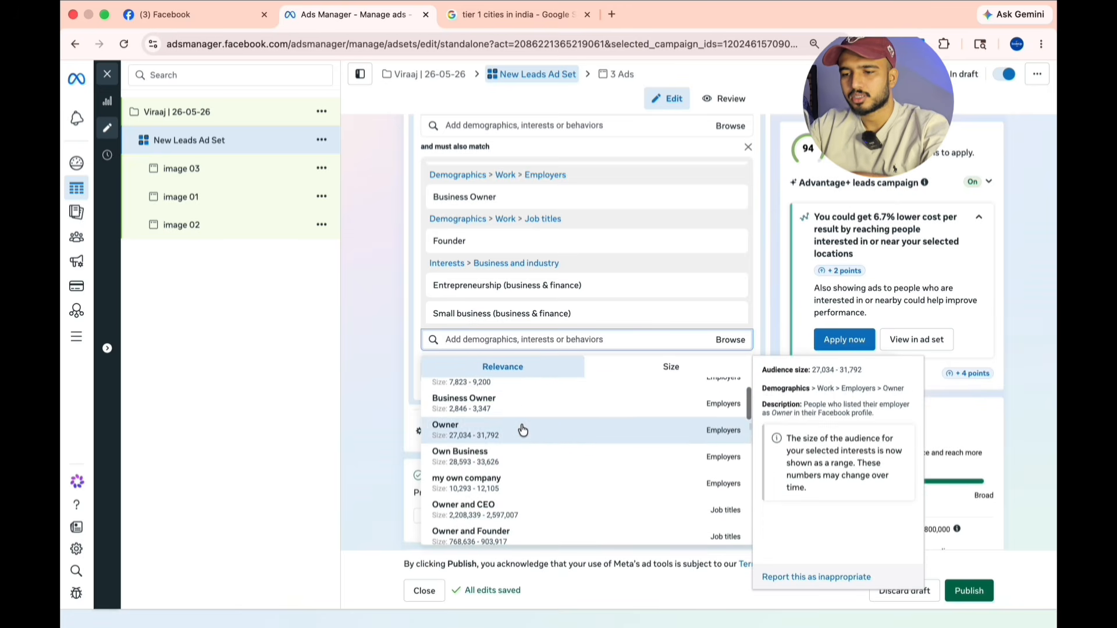
pyautogui.scroll(-1, 524, 483)
pyautogui.click(508, 484)
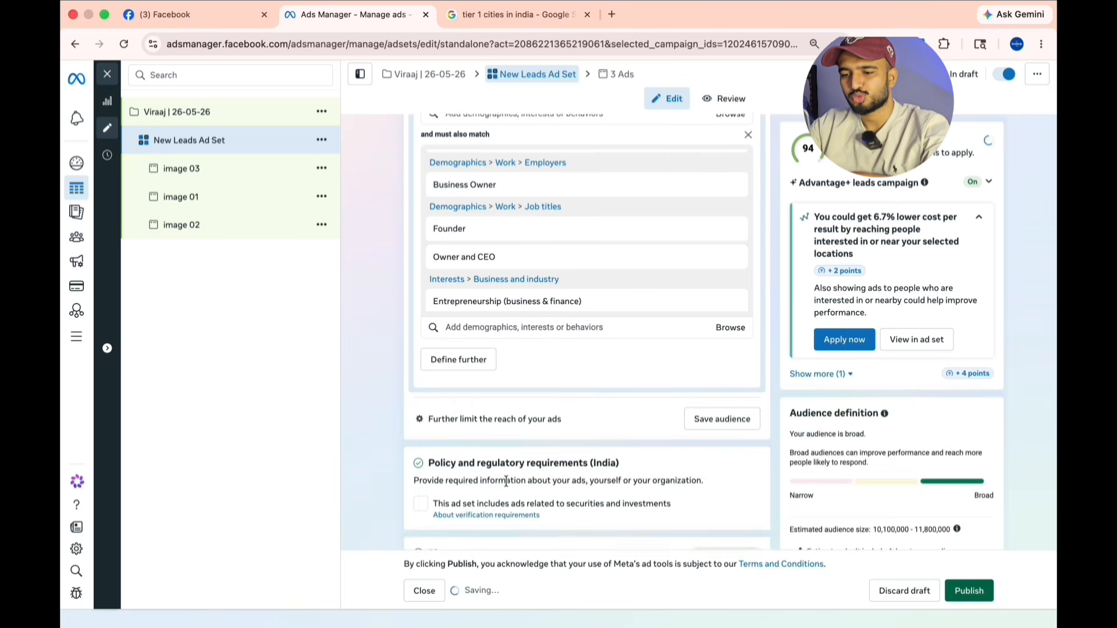
# Rename the ad set as "interest 1 | 26-05-26"
pyautogui.scroll(10, 469, 257)
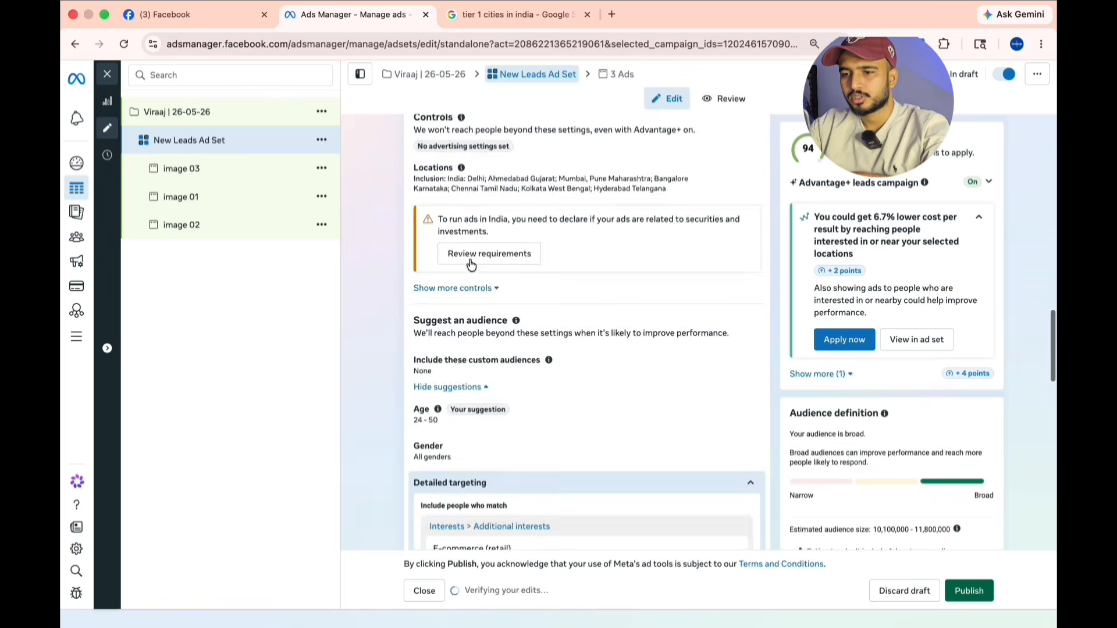
pyautogui.scroll(5, 471, 263)
pyautogui.tripleClick(504, 170)
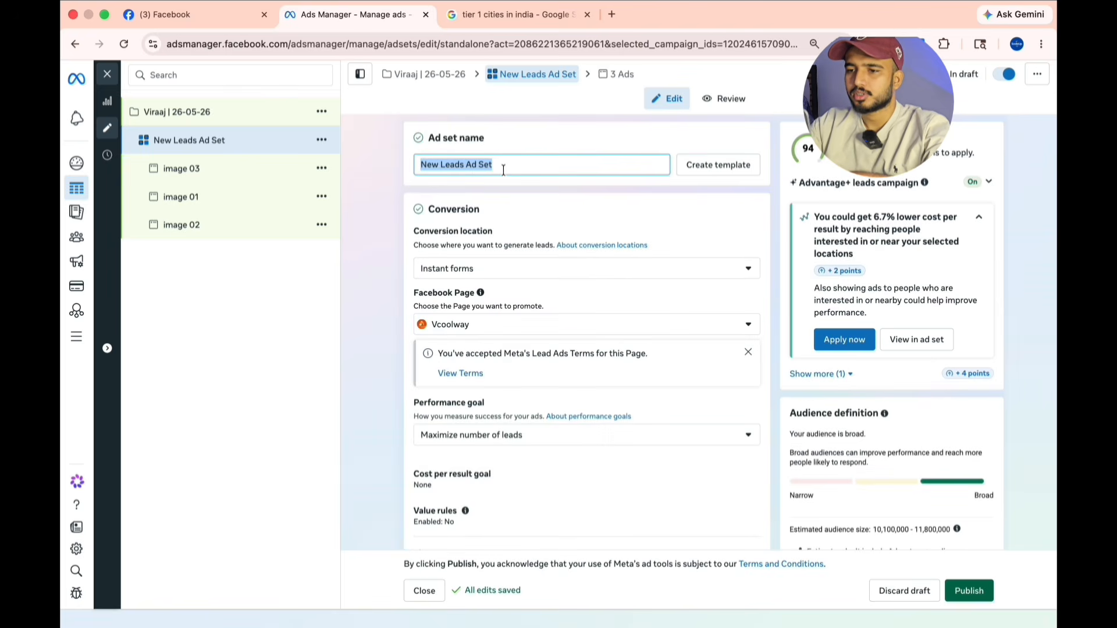
pyautogui.write('in')
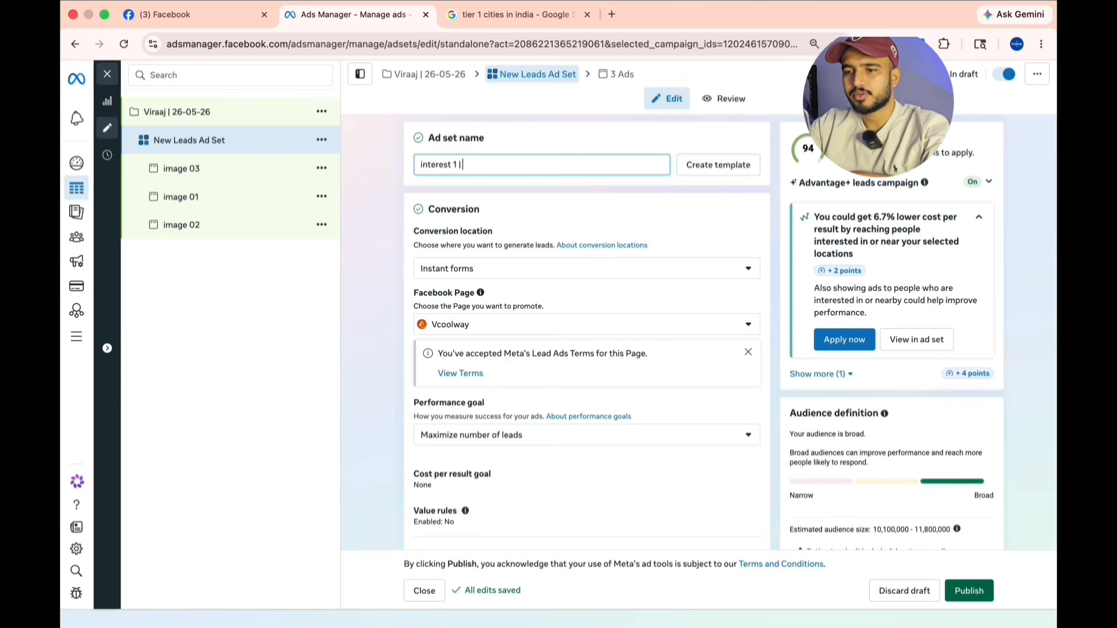
pyautogui.write('terest 1 |')
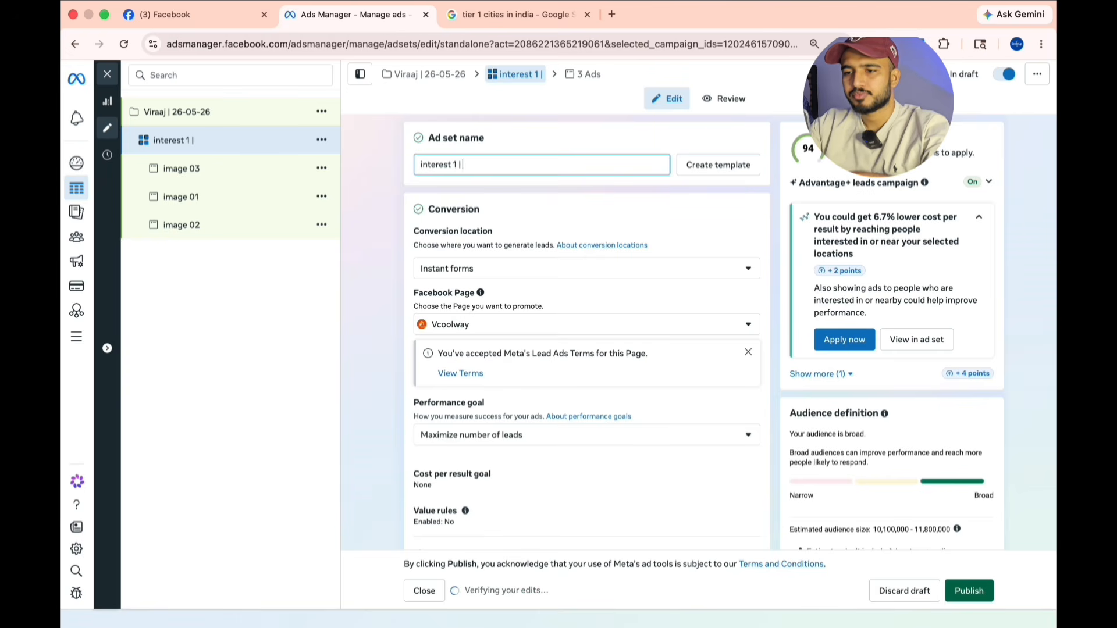
pyautogui.write(' 26')
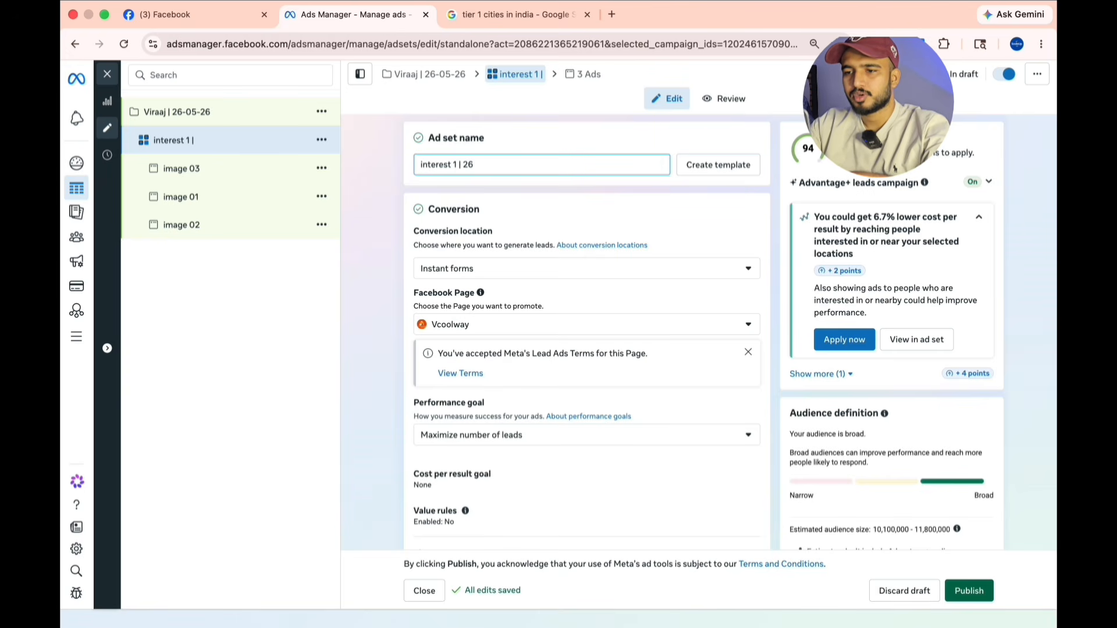
pyautogui.write('-05-')
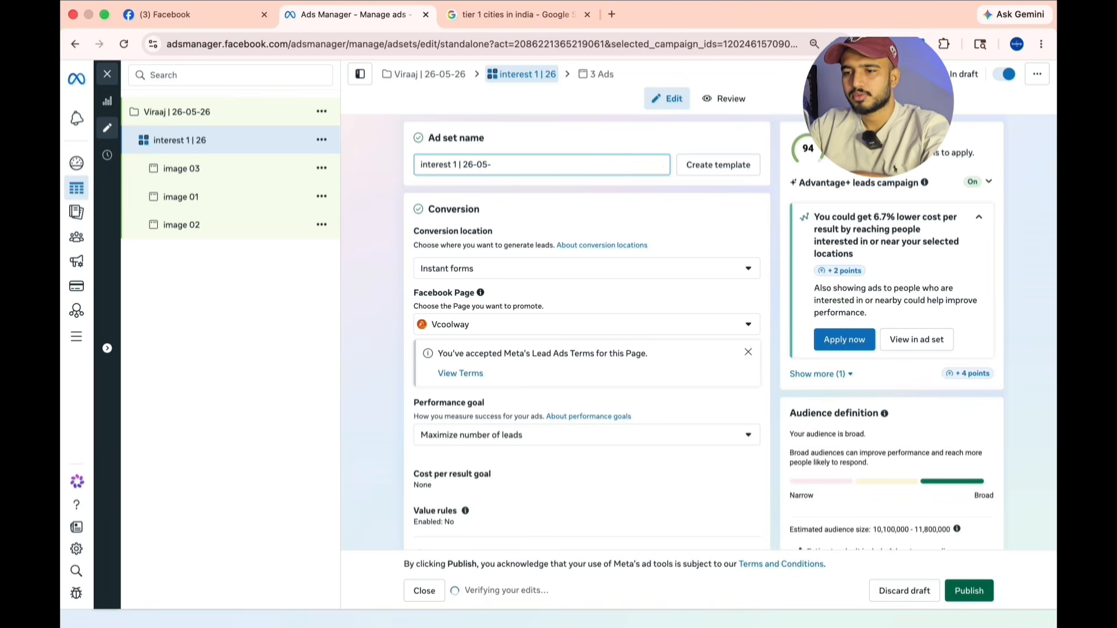
pyautogui.write('26')
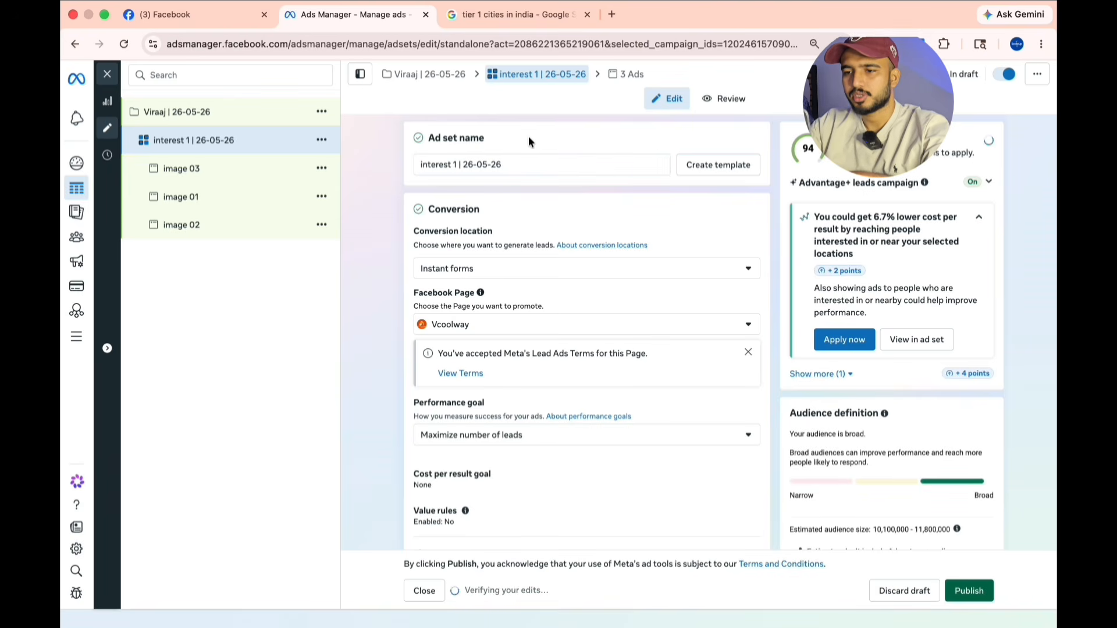
# Duplicate the interest 1 ad set and remove every detailed targeting entry from the copy
pyautogui.click(321, 140)
pyautogui.click(340, 209)
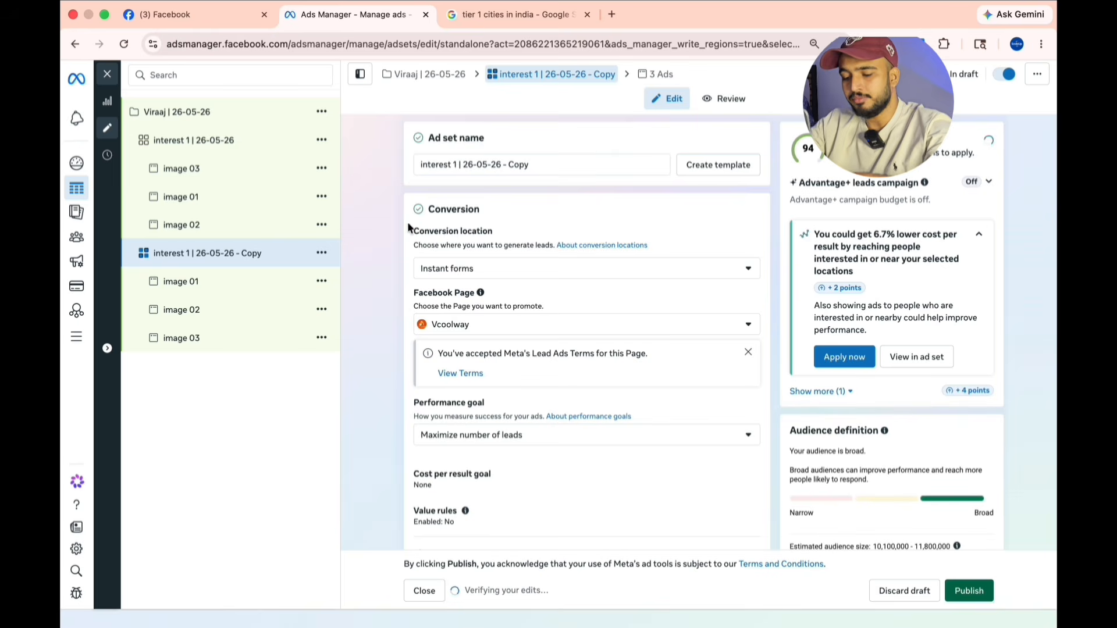
pyautogui.scroll(-5, 459, 276)
pyautogui.scroll(-10, 462, 281)
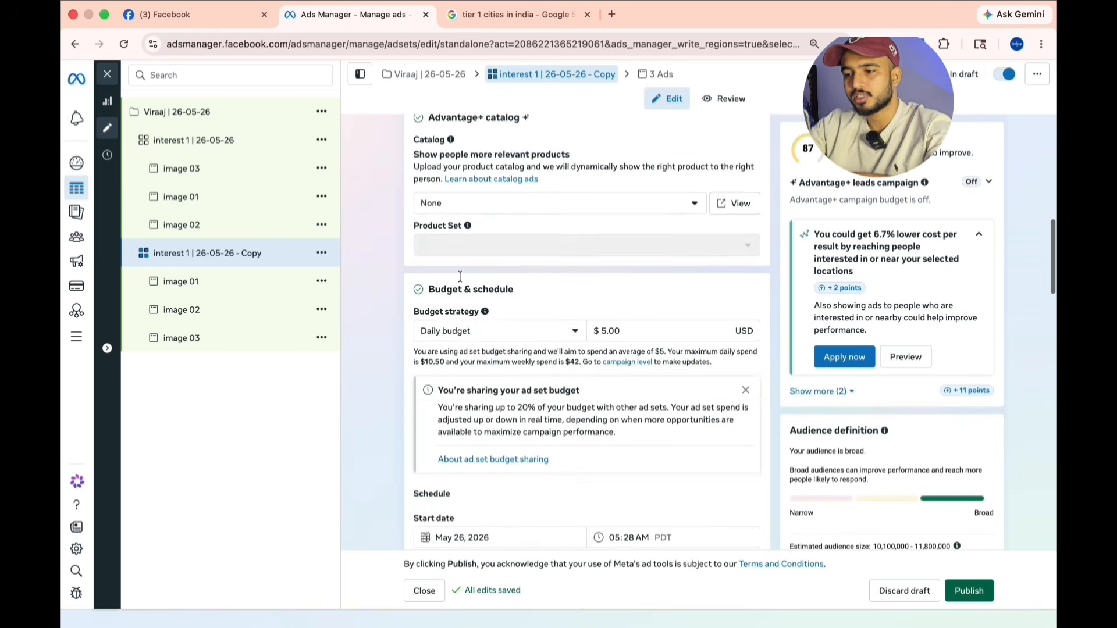
pyautogui.scroll(-7, 461, 281)
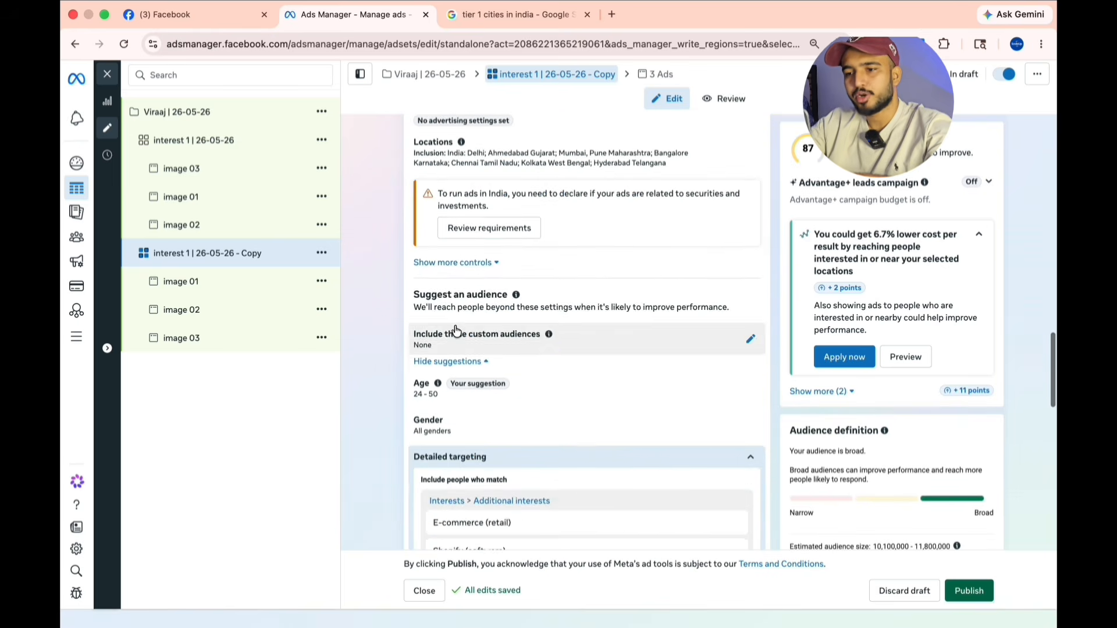
pyautogui.click(732, 342)
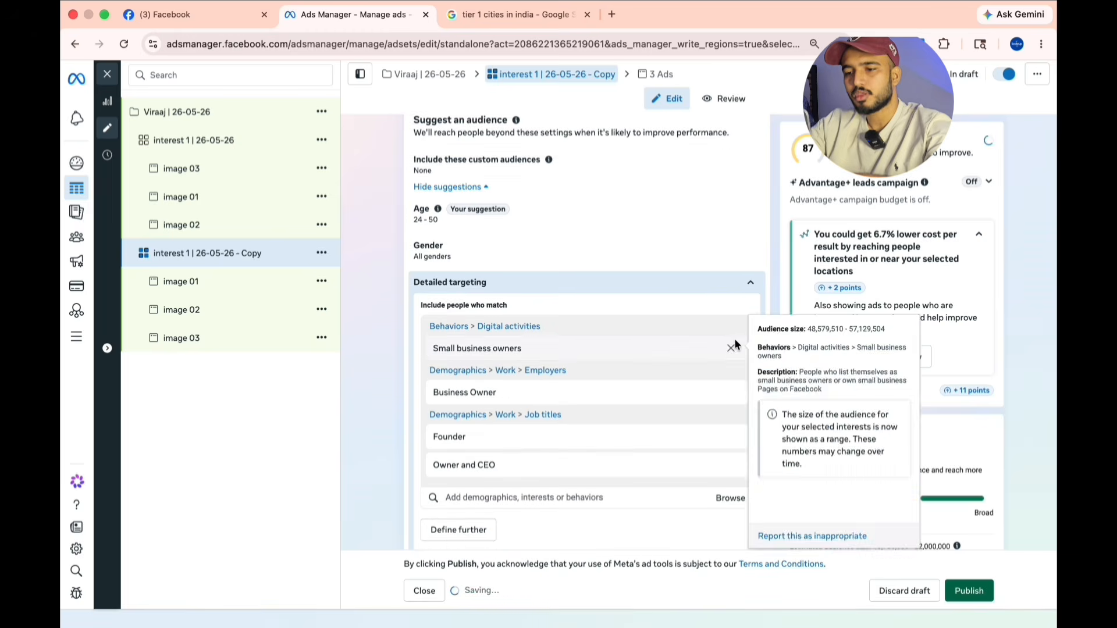
pyautogui.click(731, 341)
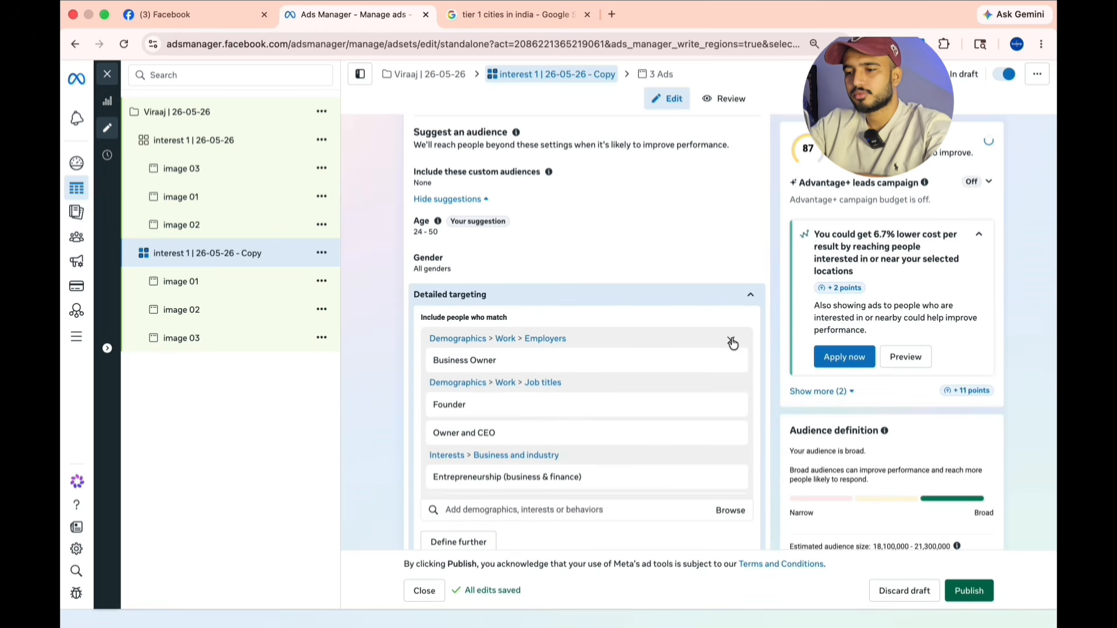
pyautogui.click(732, 341)
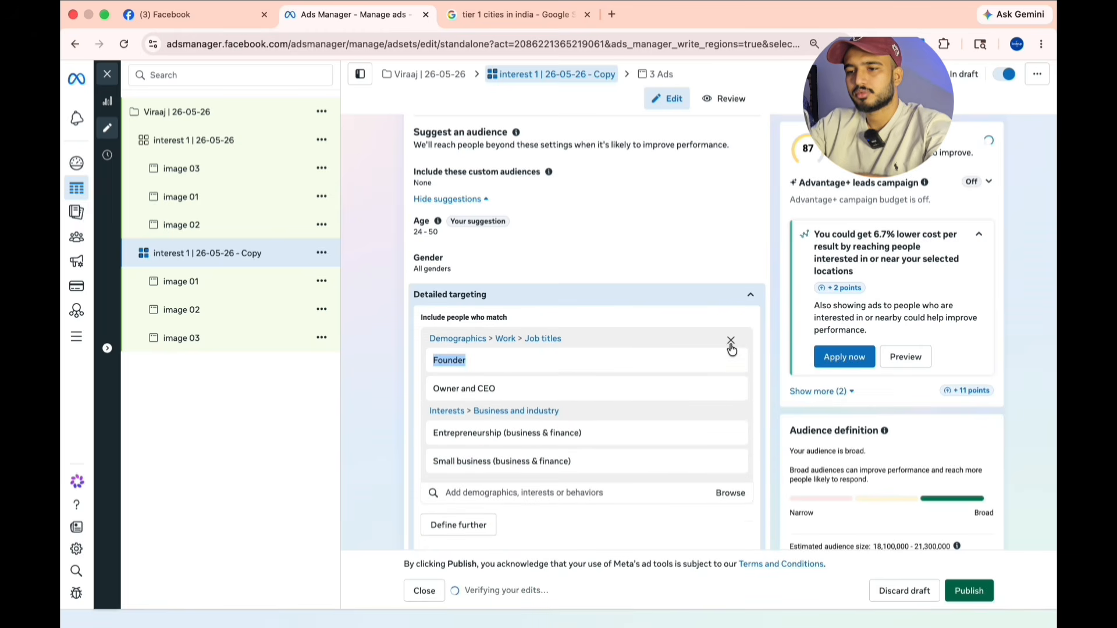
pyautogui.click(732, 341)
pyautogui.click(732, 348)
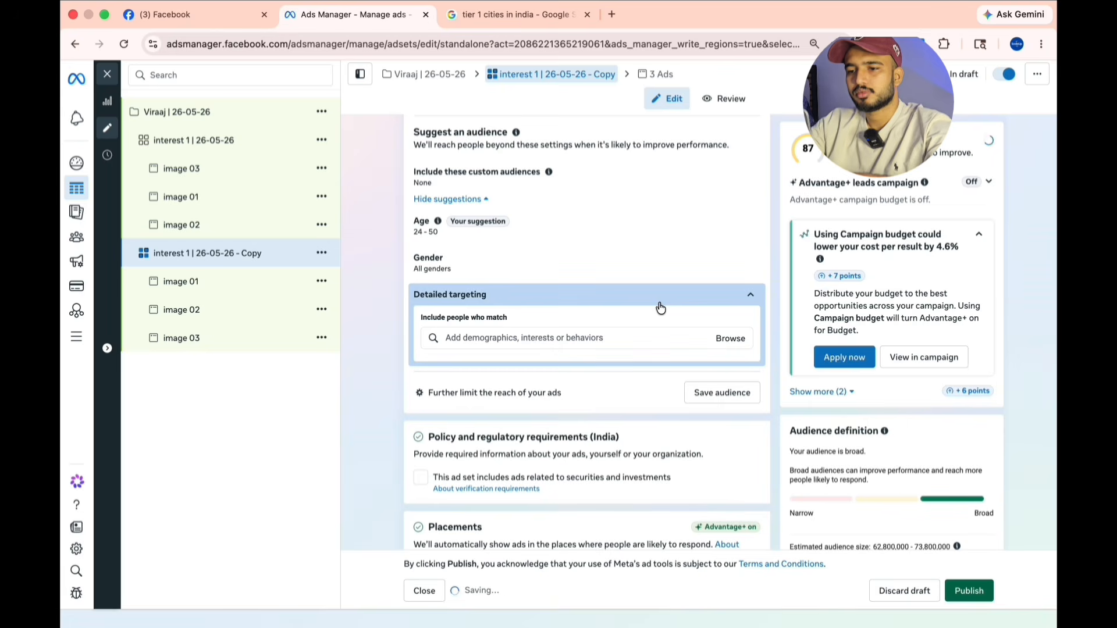
# Rename the duplicated ad set as "open | 26-05-26"
pyautogui.scroll(15, 660, 309)
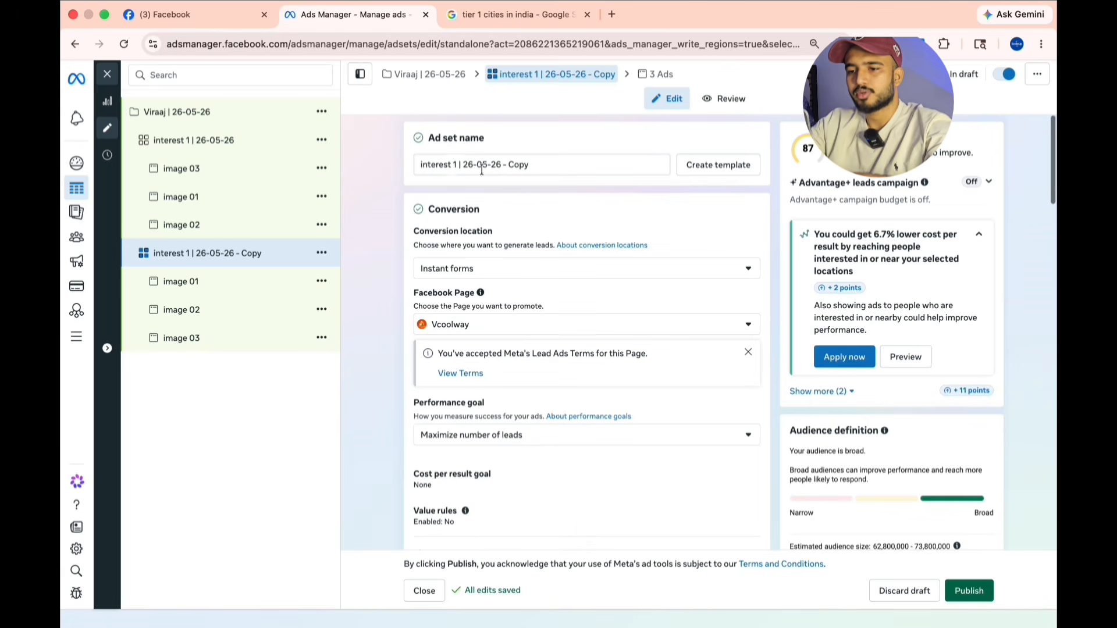
pyautogui.moveTo(457, 163); pyautogui.dragTo(385, 162)
pyautogui.write('open')
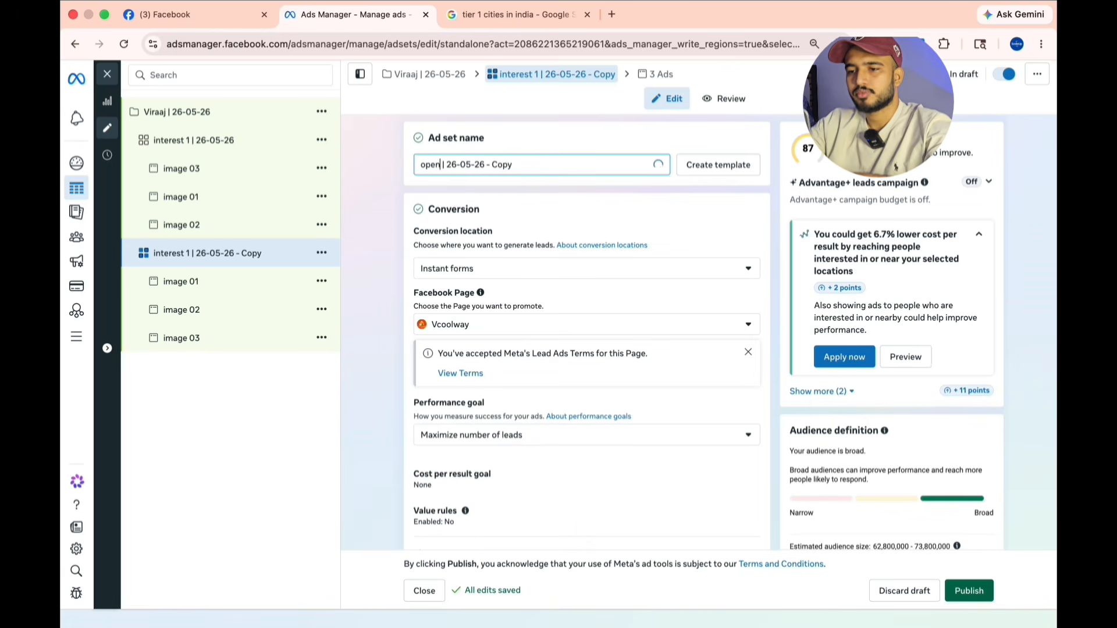
pyautogui.moveTo(485, 167); pyautogui.dragTo(552, 166)
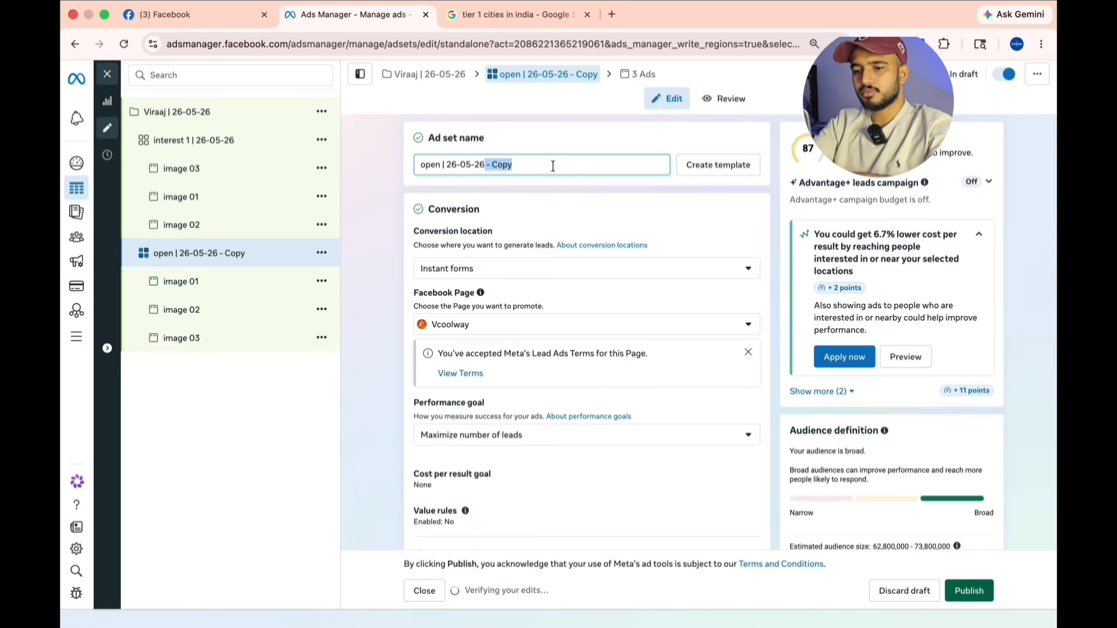
pyautogui.scroll(-15, 592, 277)
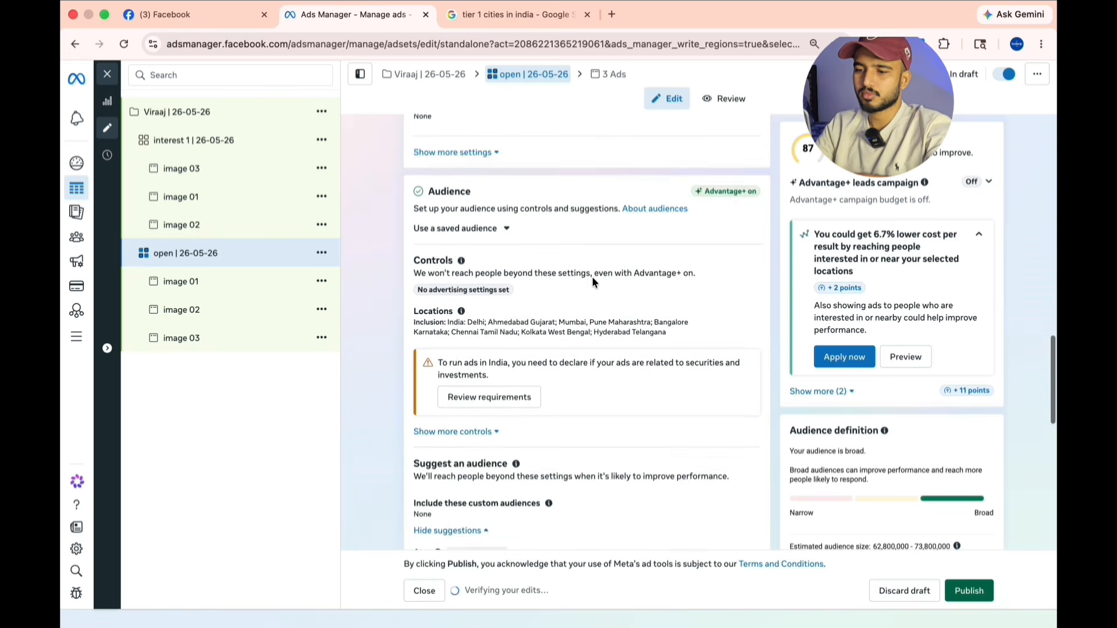
pyautogui.scroll(-5, 592, 276)
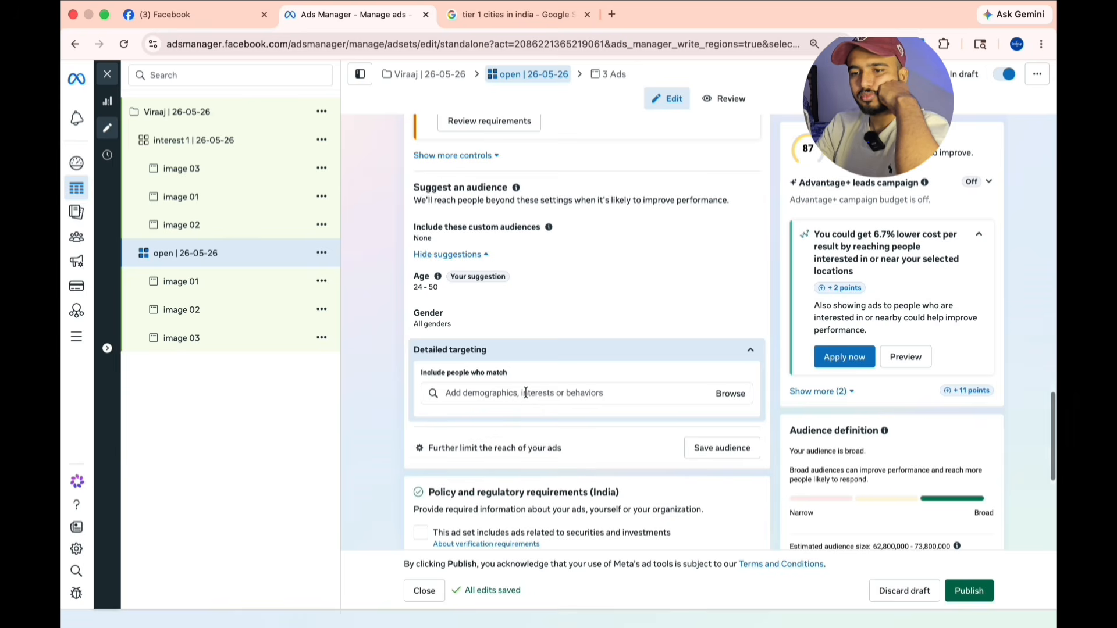
pyautogui.click(525, 393)
pyautogui.scroll(-8, 525, 392)
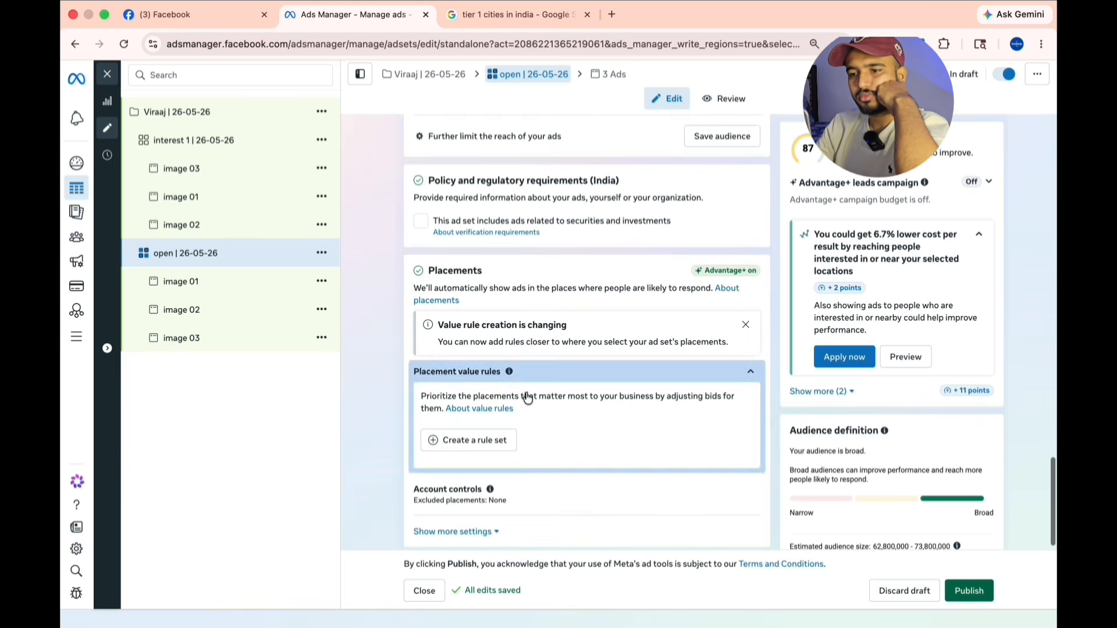
# Insert "| shopify- Leads" before the date in the campaign's name
pyautogui.click(271, 114)
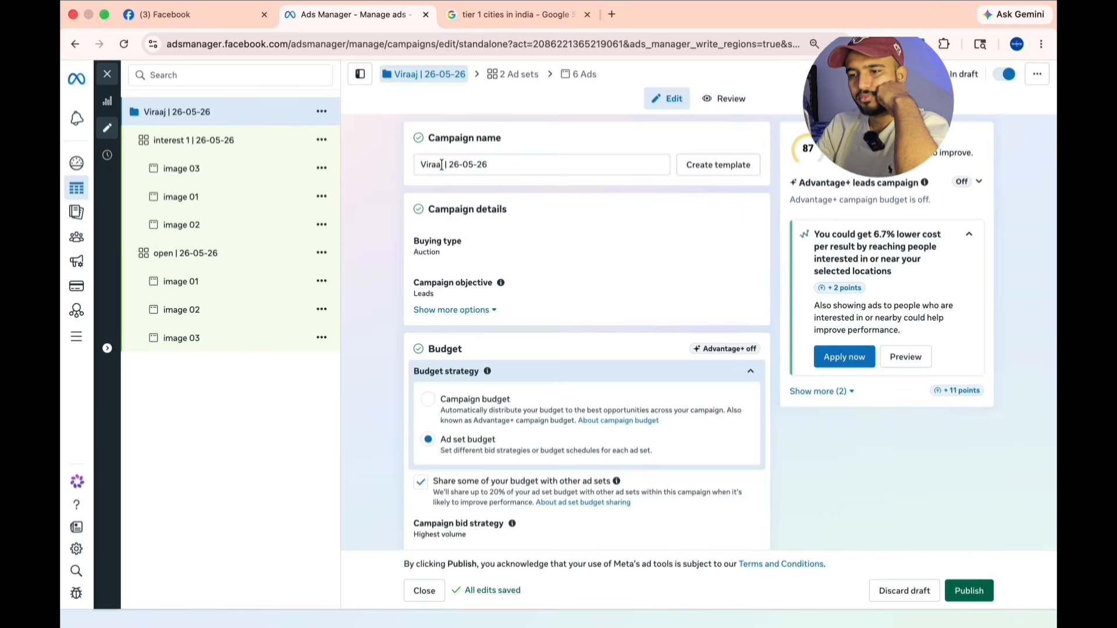
pyautogui.click(441, 164)
pyautogui.write('sho')
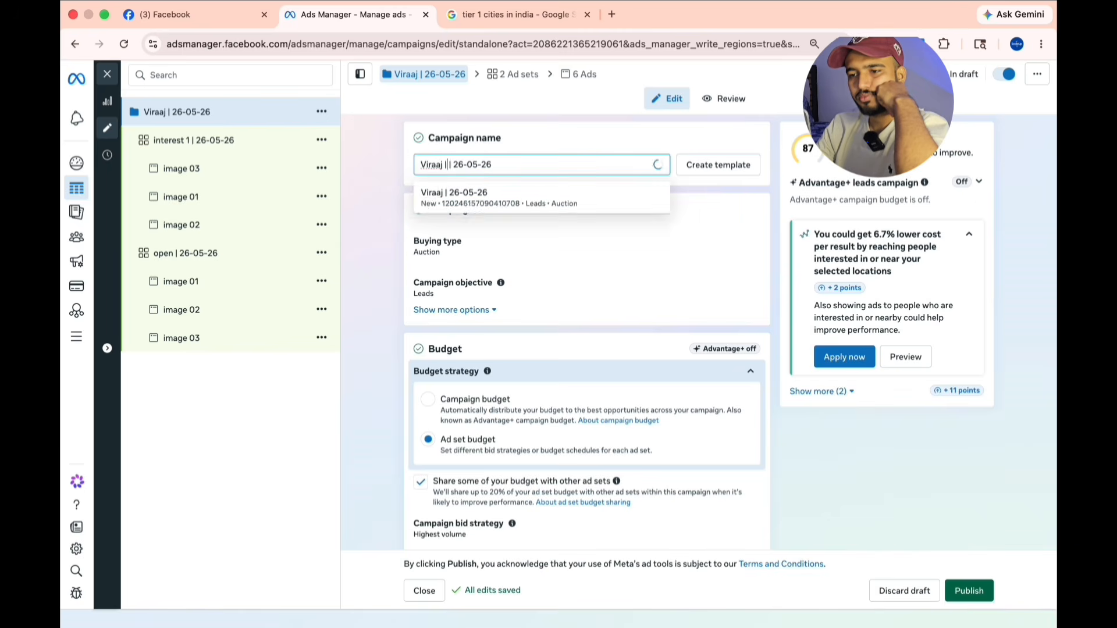
pyautogui.write('pify |')
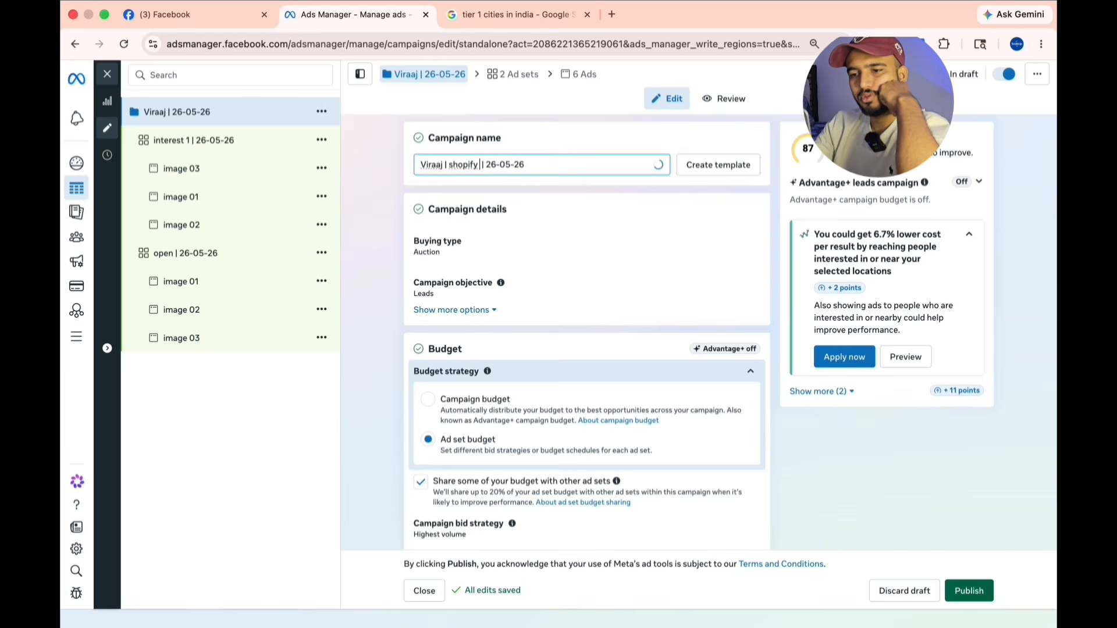
pyautogui.write('ads')
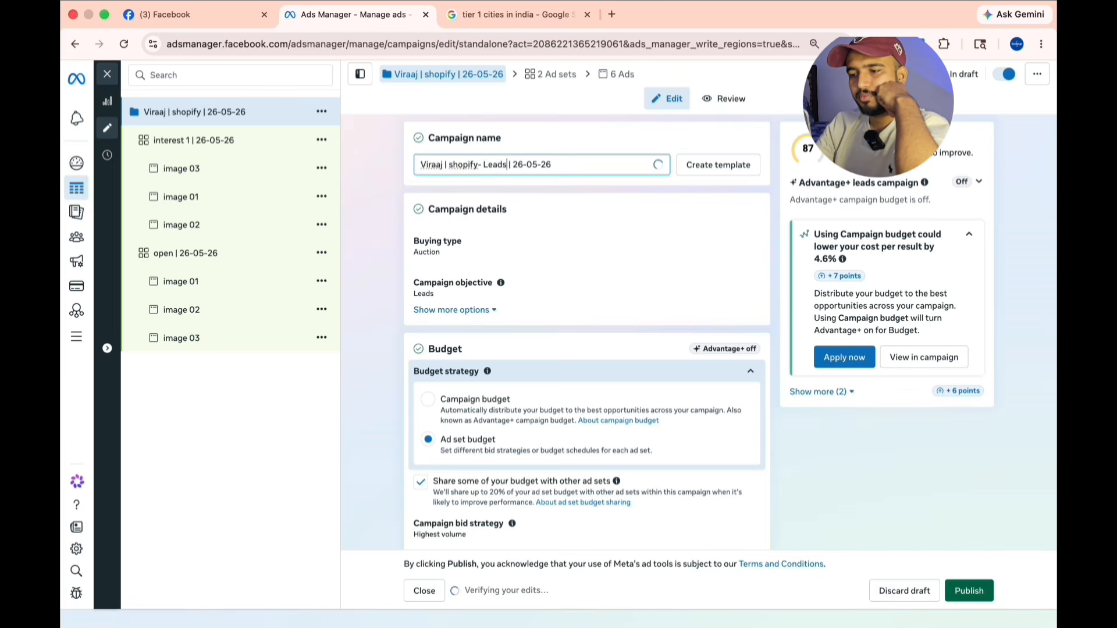
pyautogui.click(514, 142)
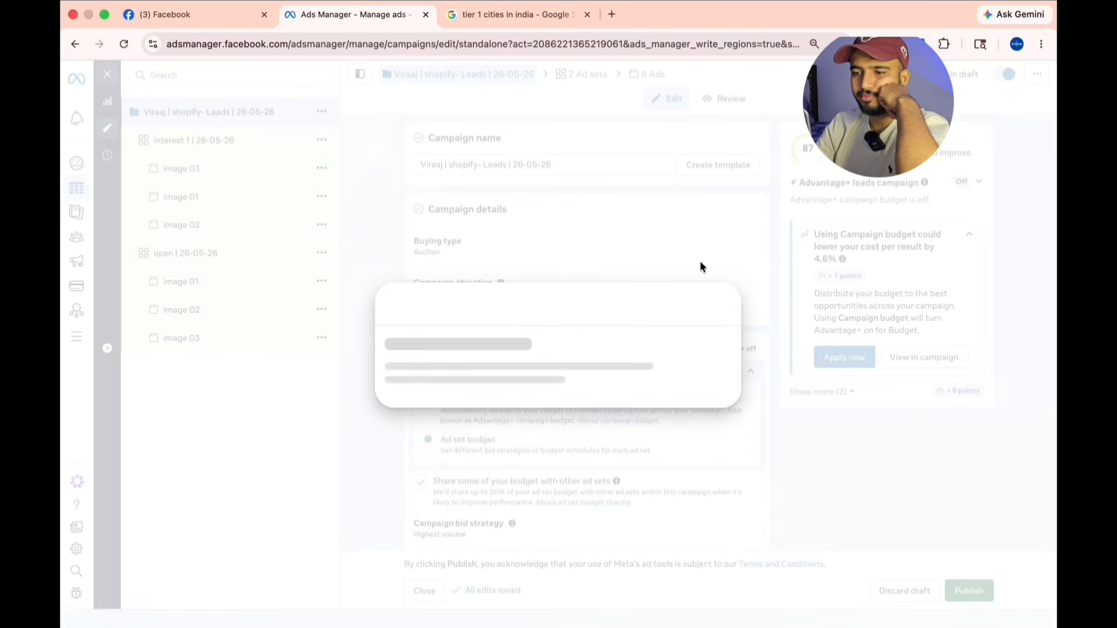
pyautogui.click(725, 177)
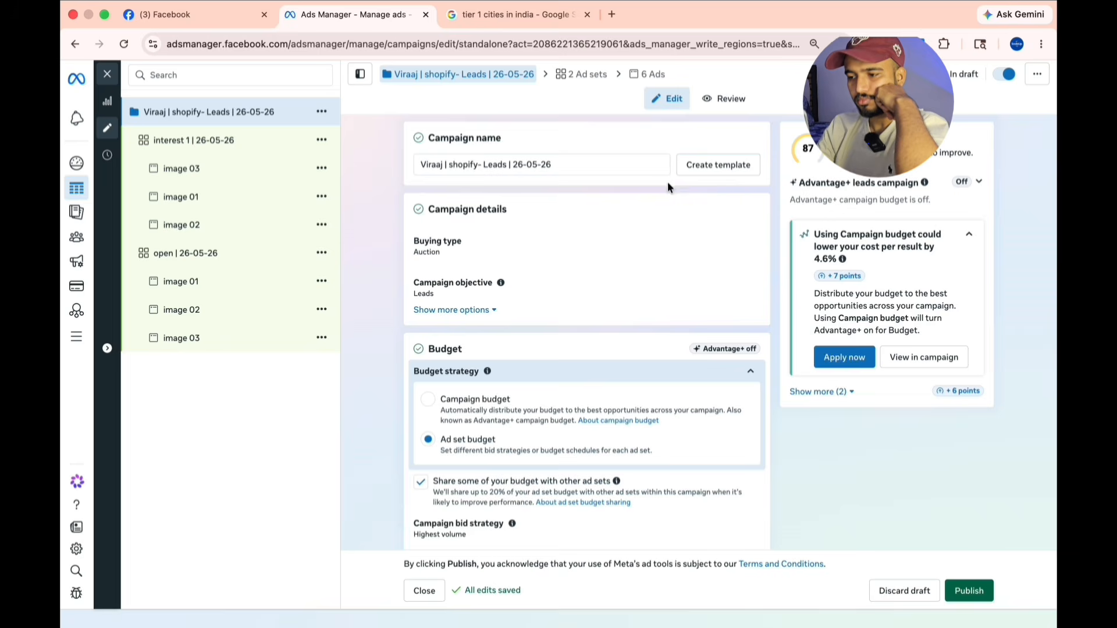